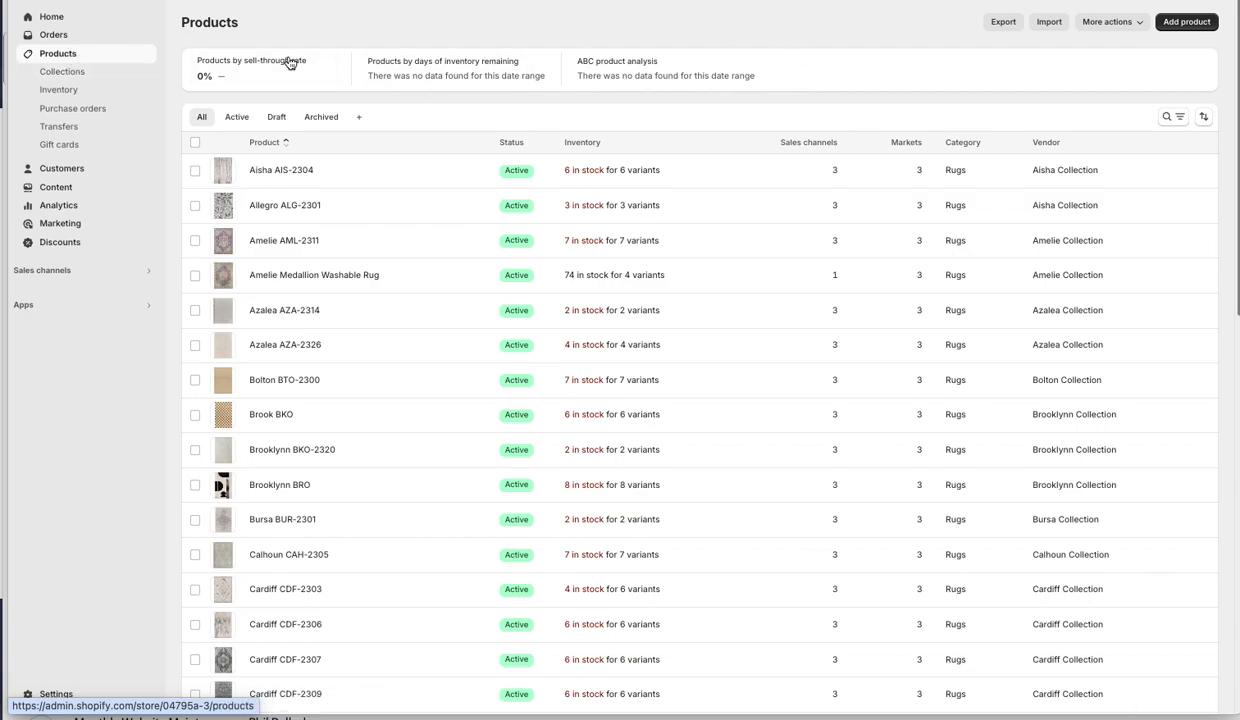
Step: Look over the blank form for adding a product and return to the product list
click(1188, 22)
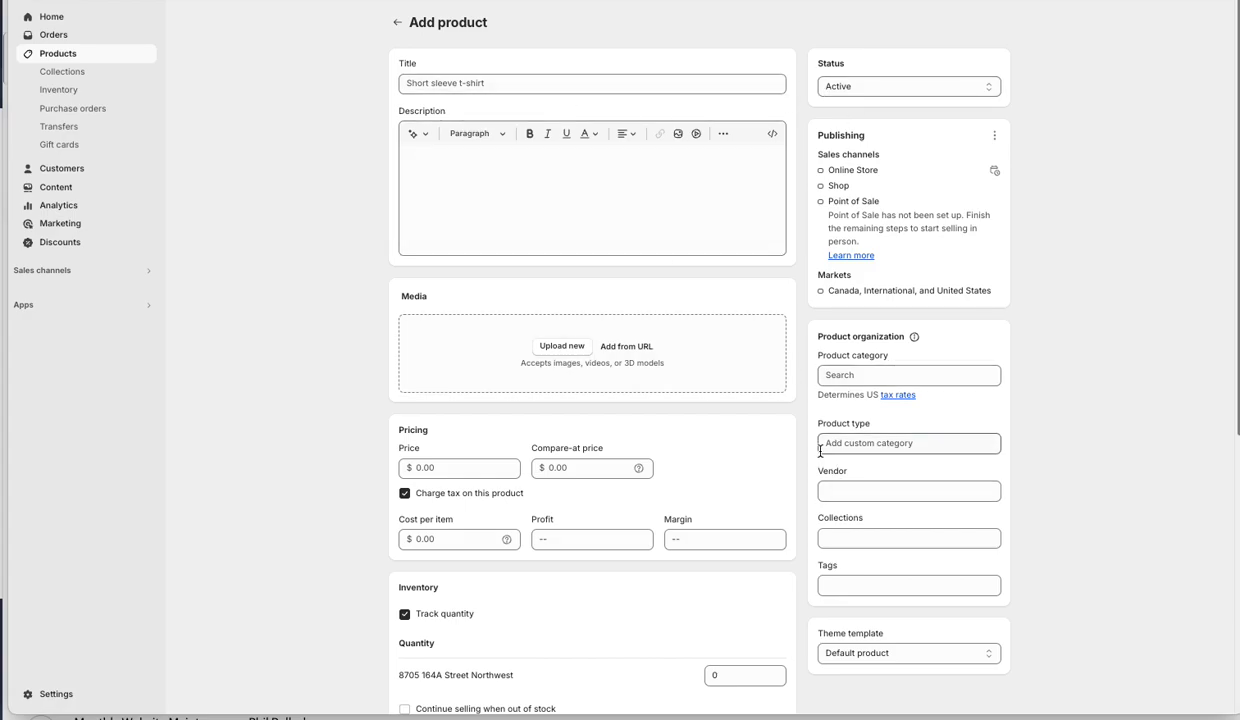
scroll(830, 460, down, 5)
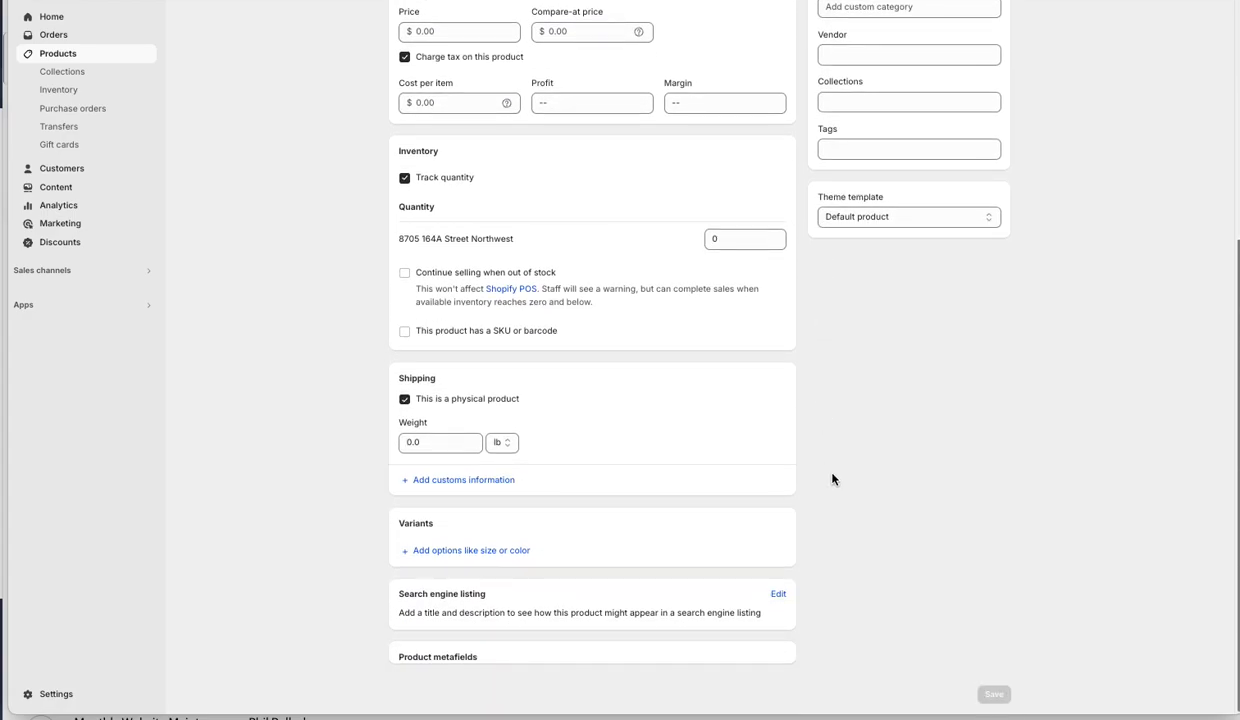
scroll(534, 407, up, 5)
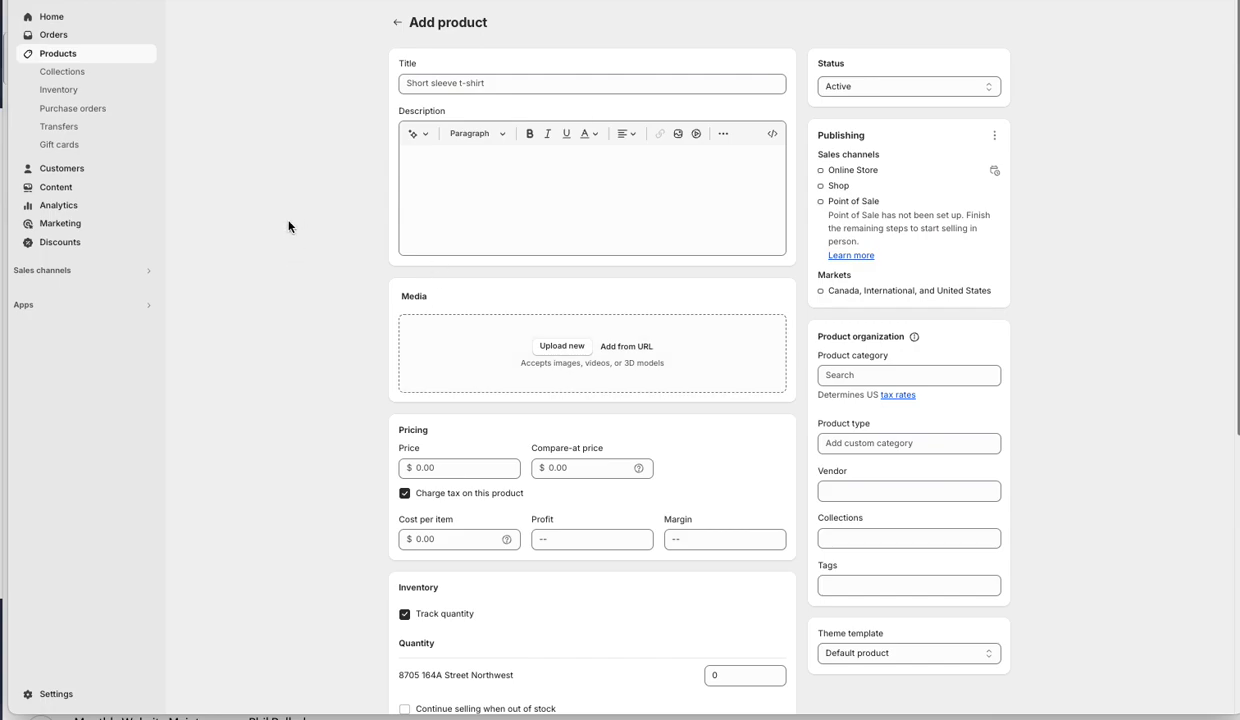
click(397, 22)
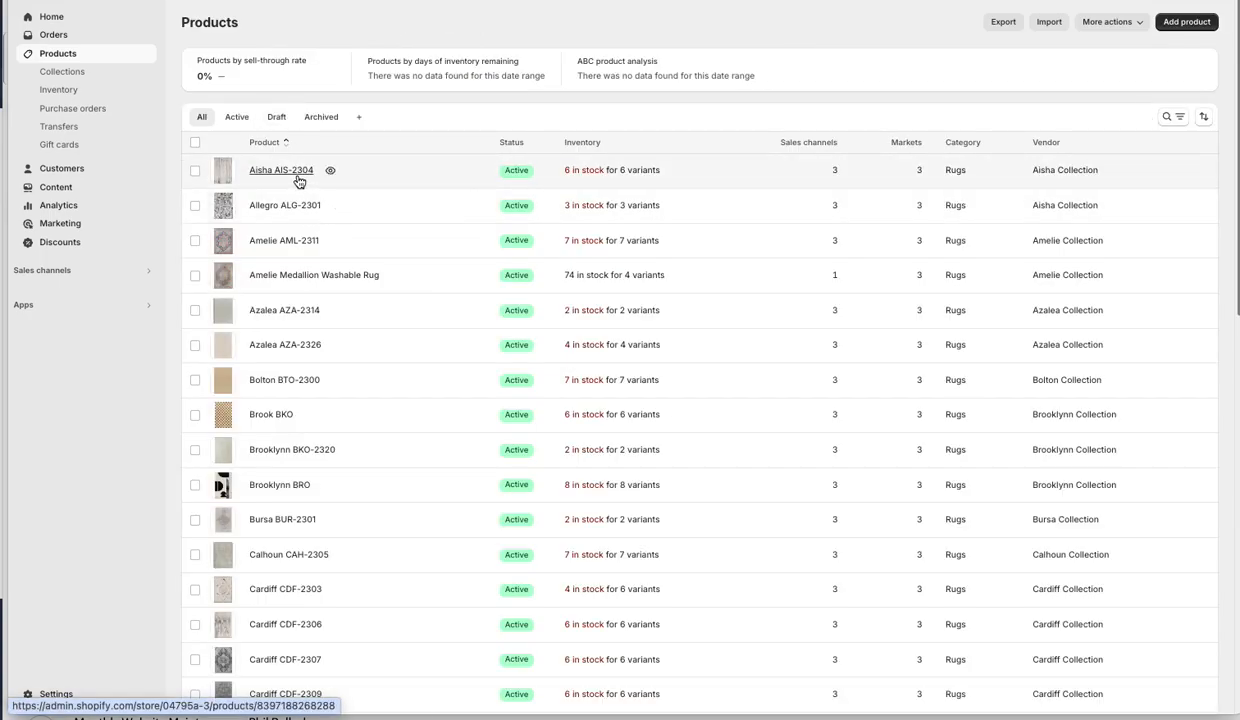
Step: Open the Aisha AIS-2304 product and reorder its media so the flat rug image is first and the bedroom photo second
click(285, 172)
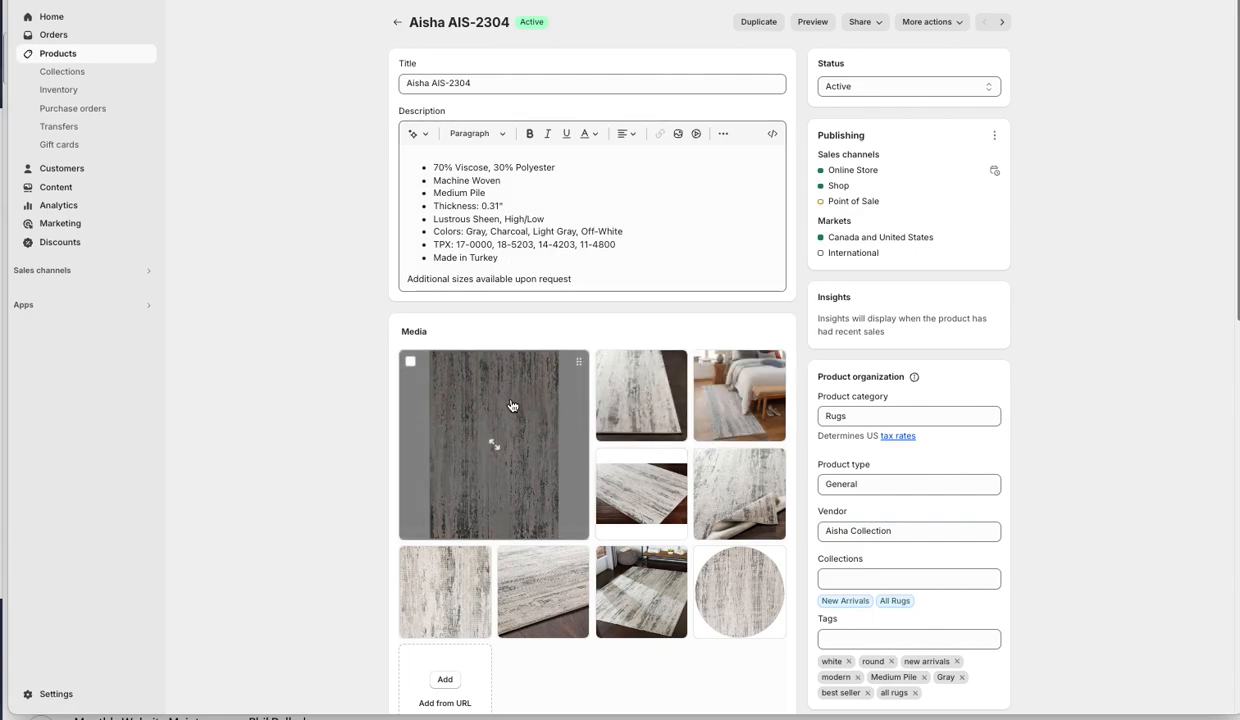
drag(714, 403, 515, 440)
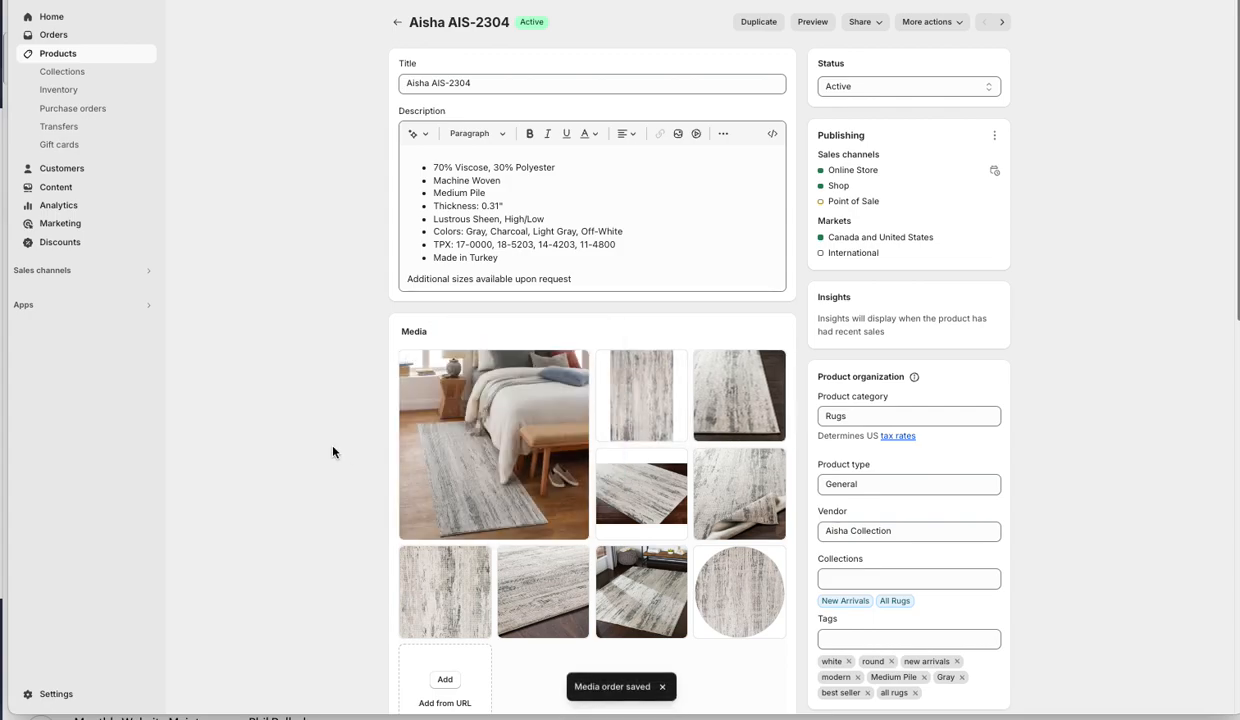
drag(446, 485, 628, 418)
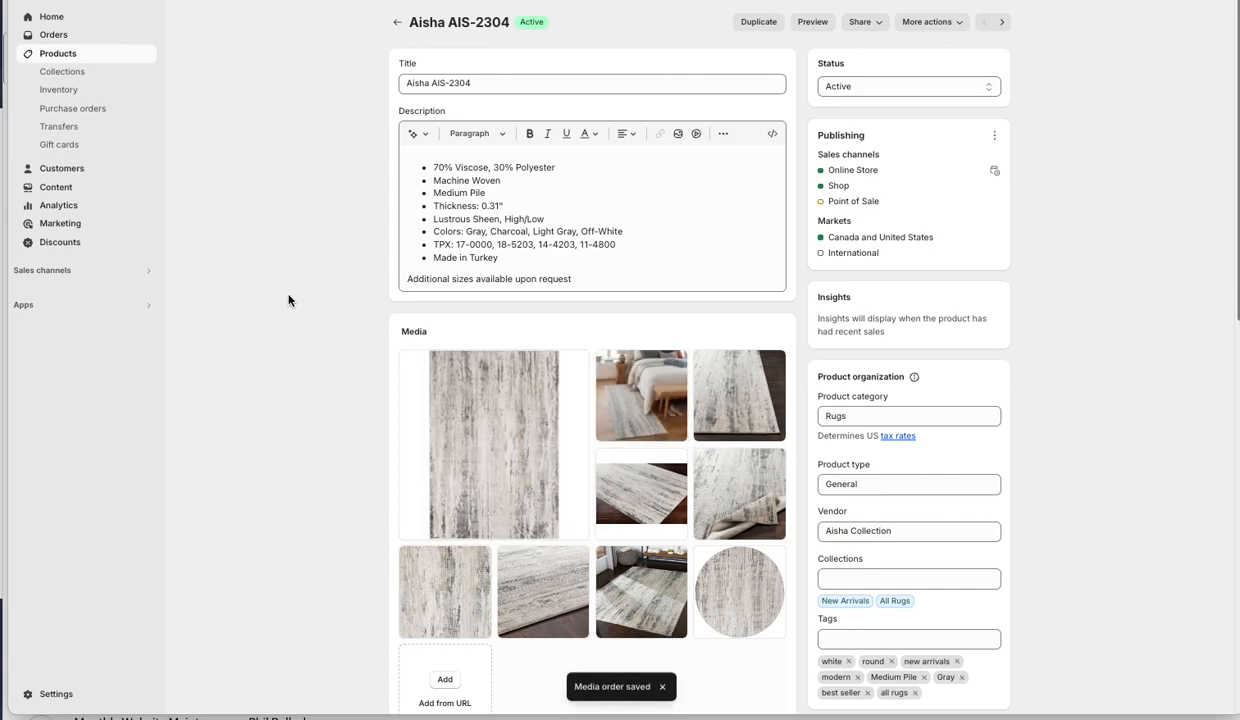
Step: Look over the Aisha AIS-2304 media and view the product listing on the Lewis Park storefront
scroll(288, 300, down, 2)
scroll(288, 301, up, 1)
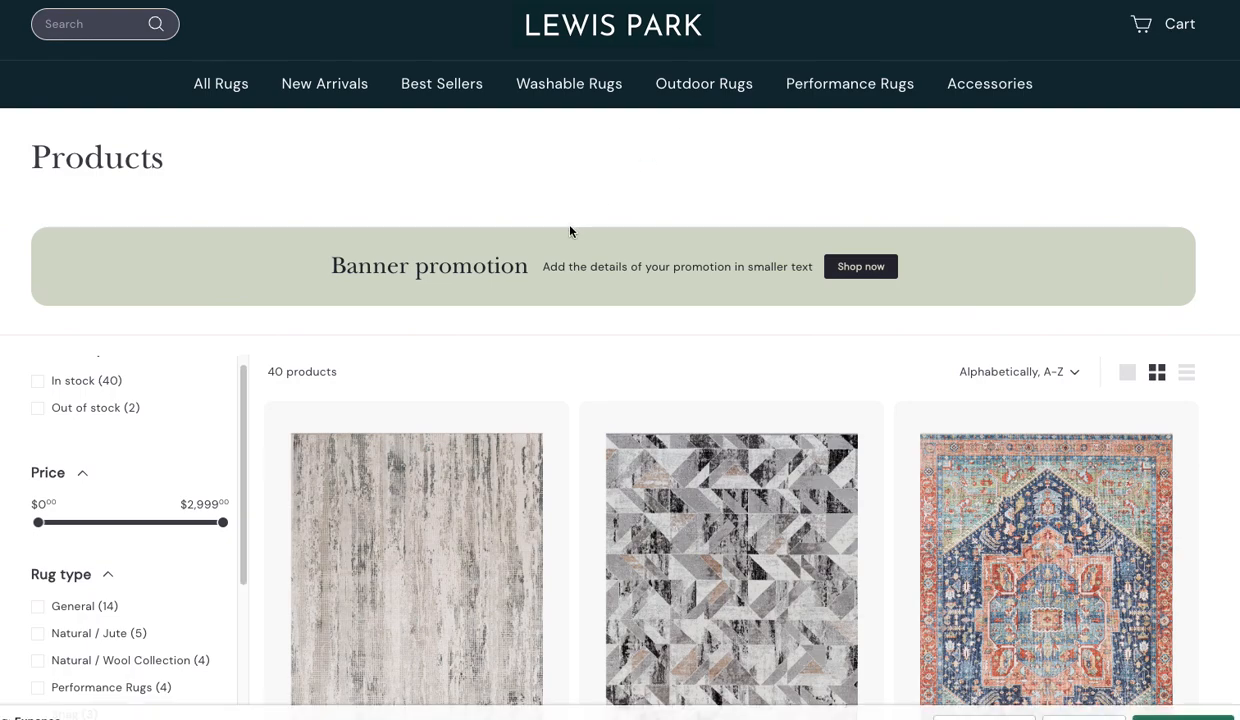
scroll(570, 231, down, 3)
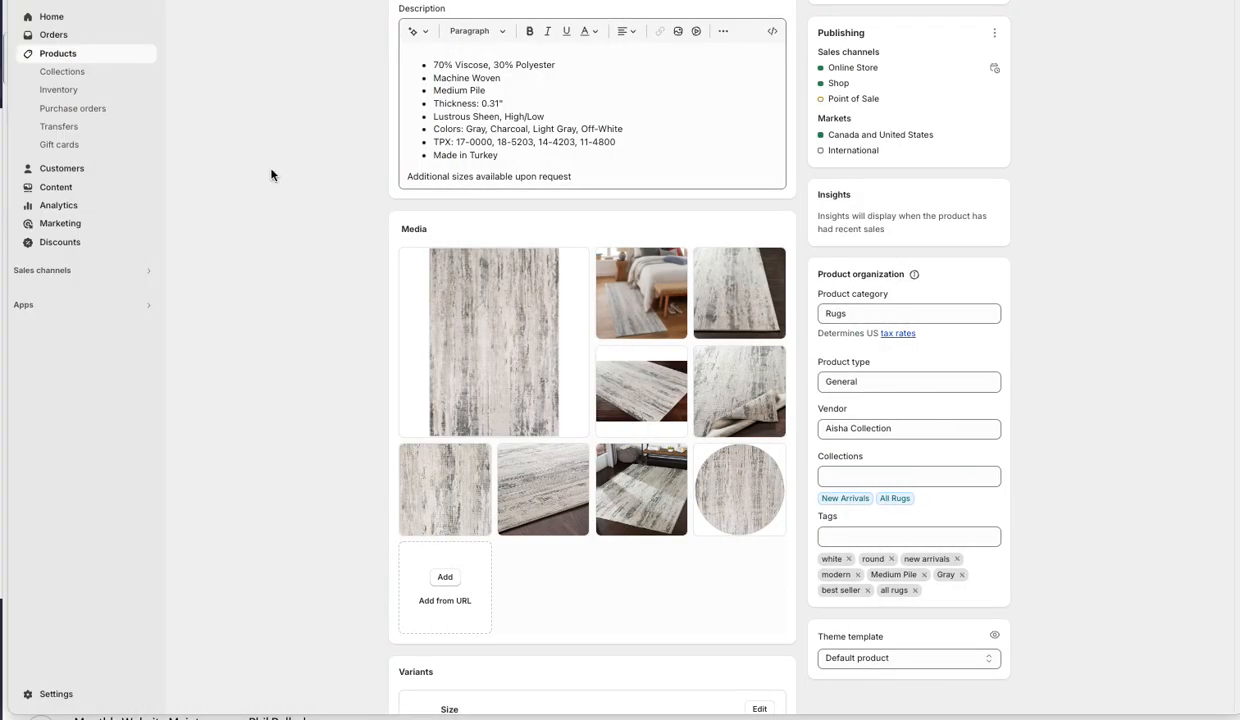
Step: Open the Size option in the product's variants for editing and review its option values
scroll(605, 378, down, 5)
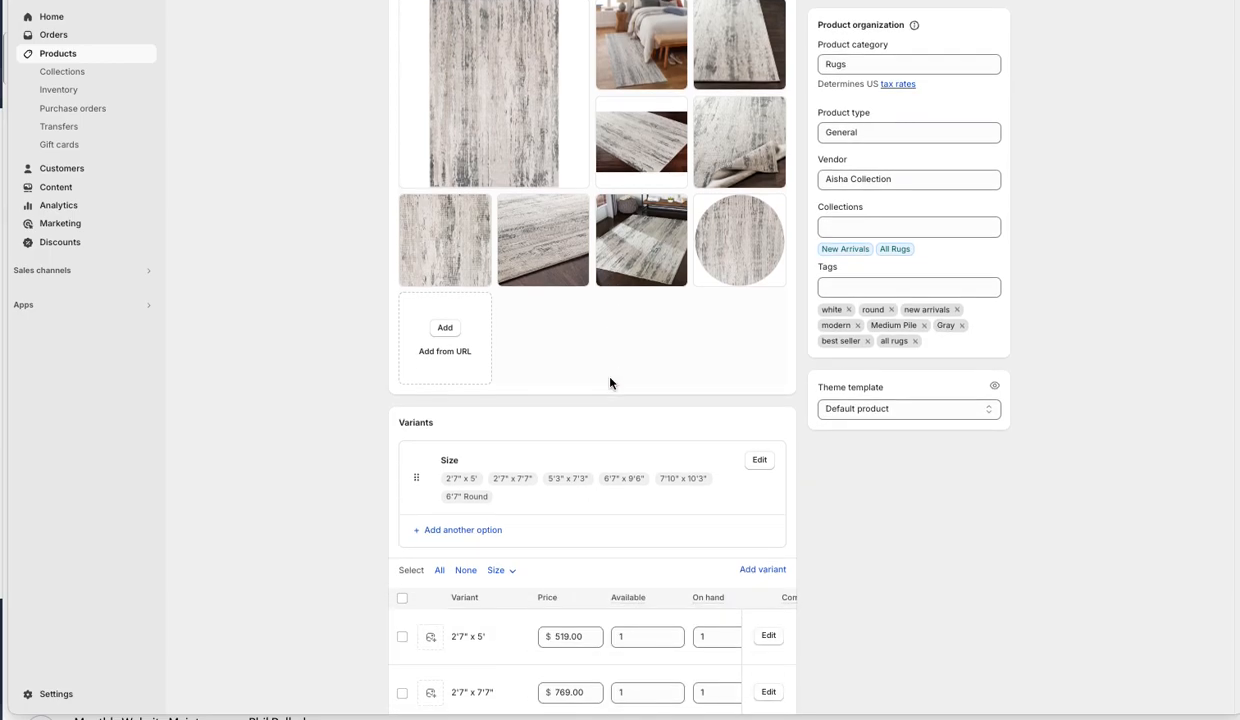
scroll(608, 382, down, 3)
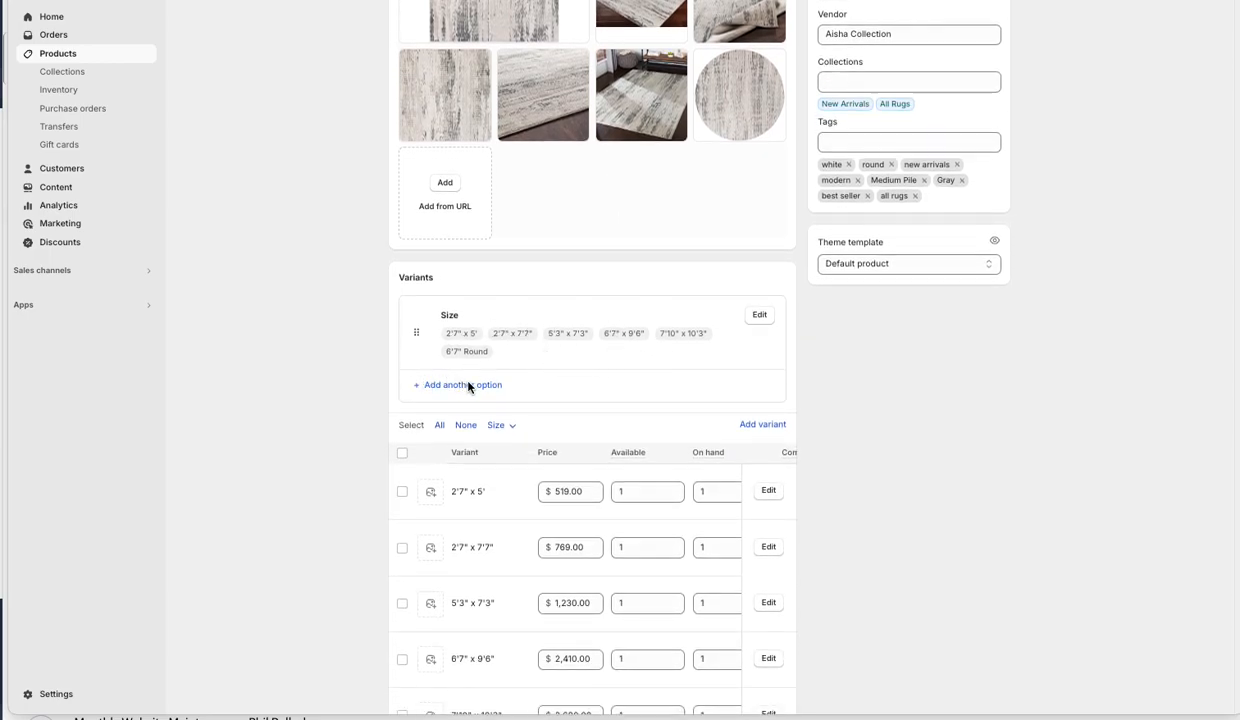
click(760, 315)
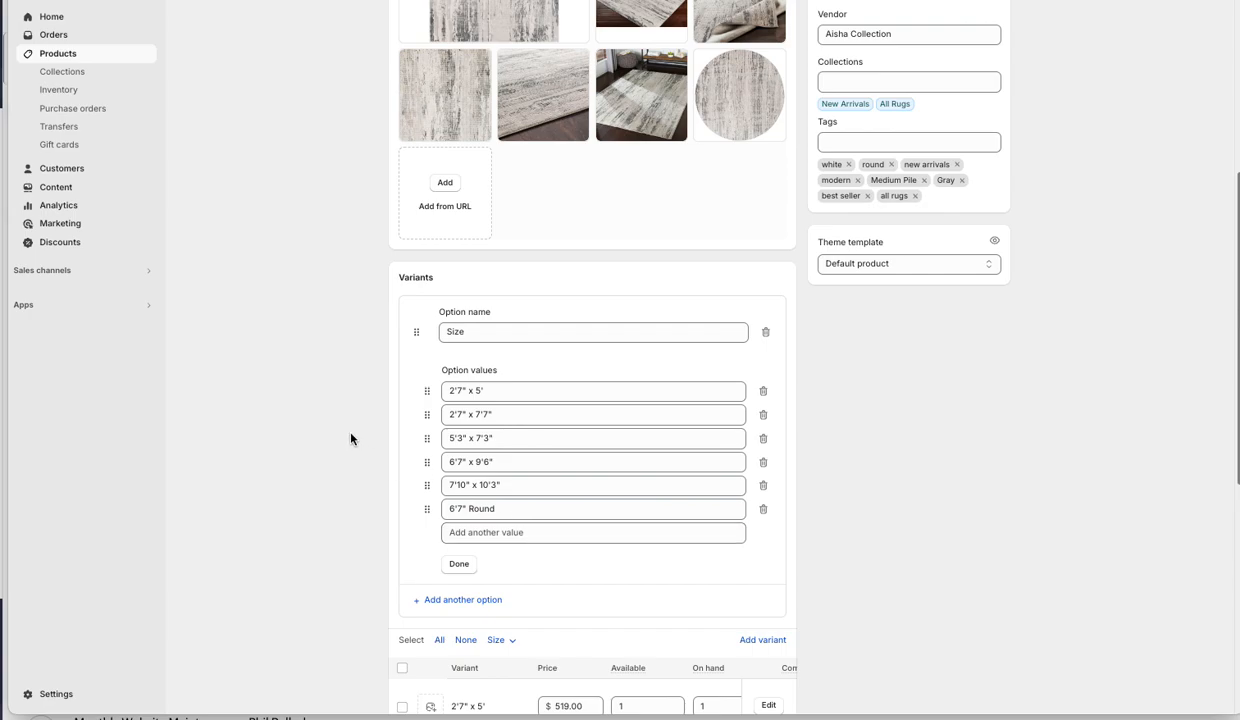
scroll(350, 438, down, 3)
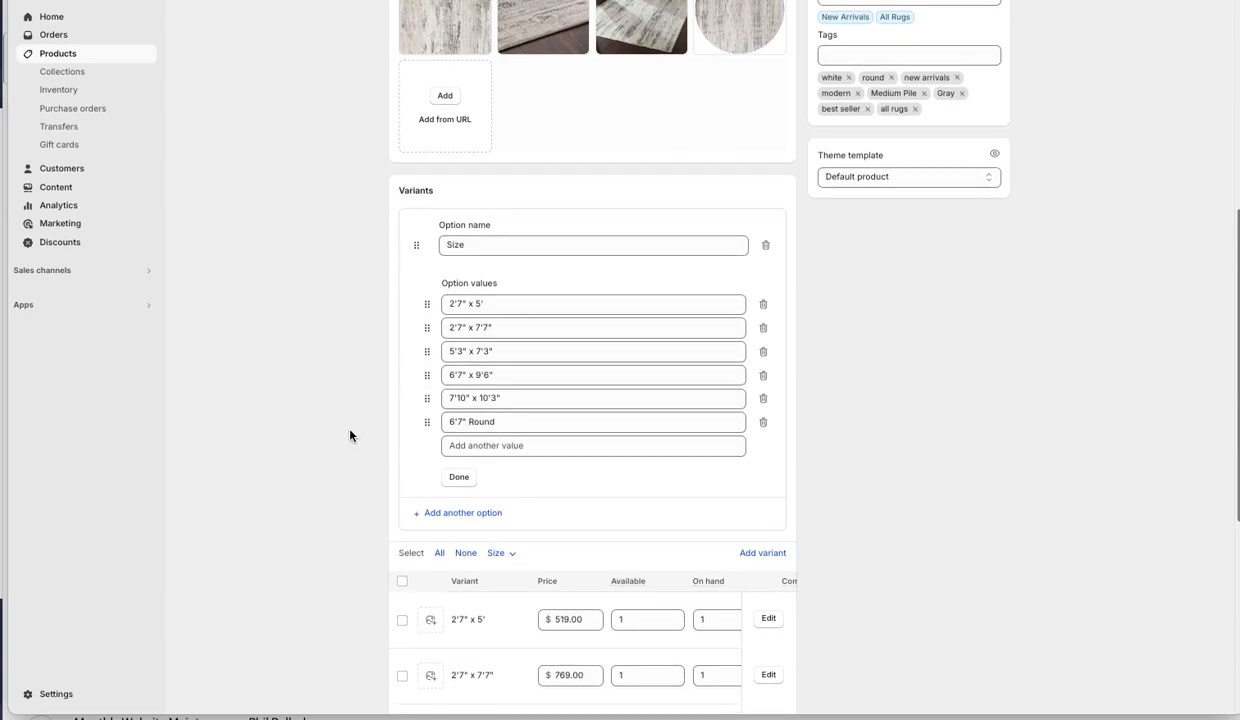
scroll(350, 436, down, 3)
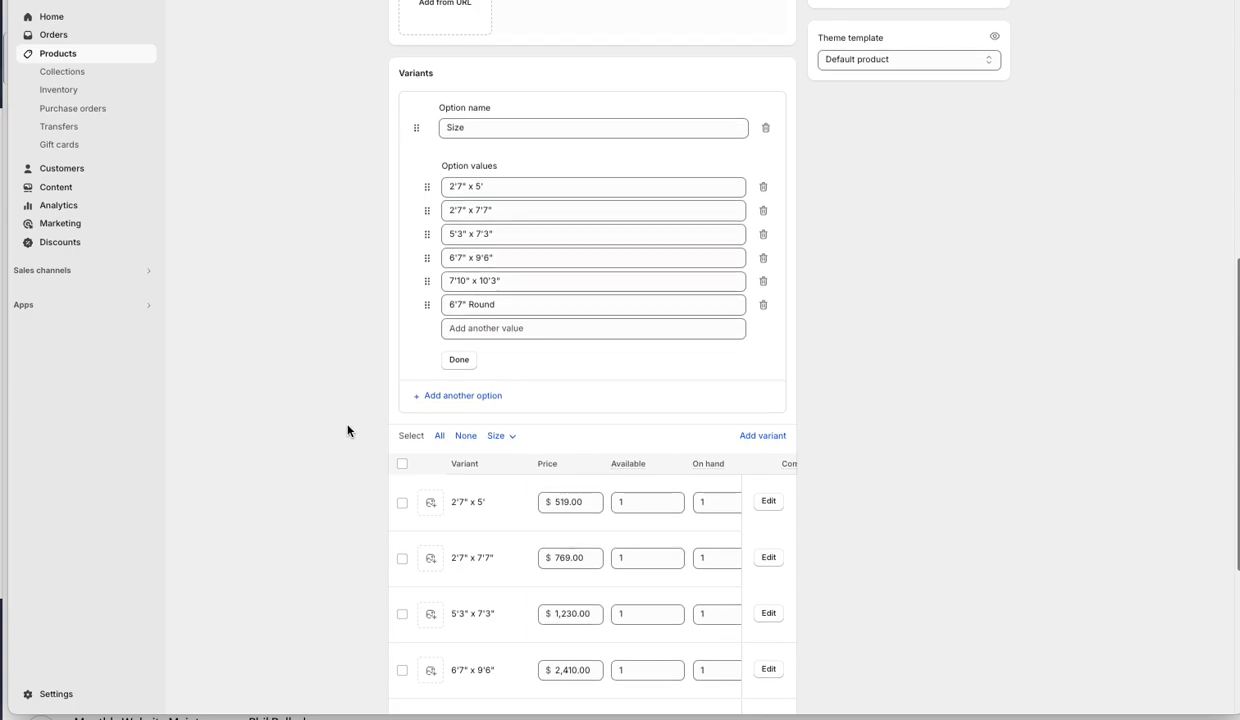
Step: Check the image assigned to the 6'7" Round variant and close the image selection
scroll(349, 432, down, 3)
scroll(348, 430, down, 3)
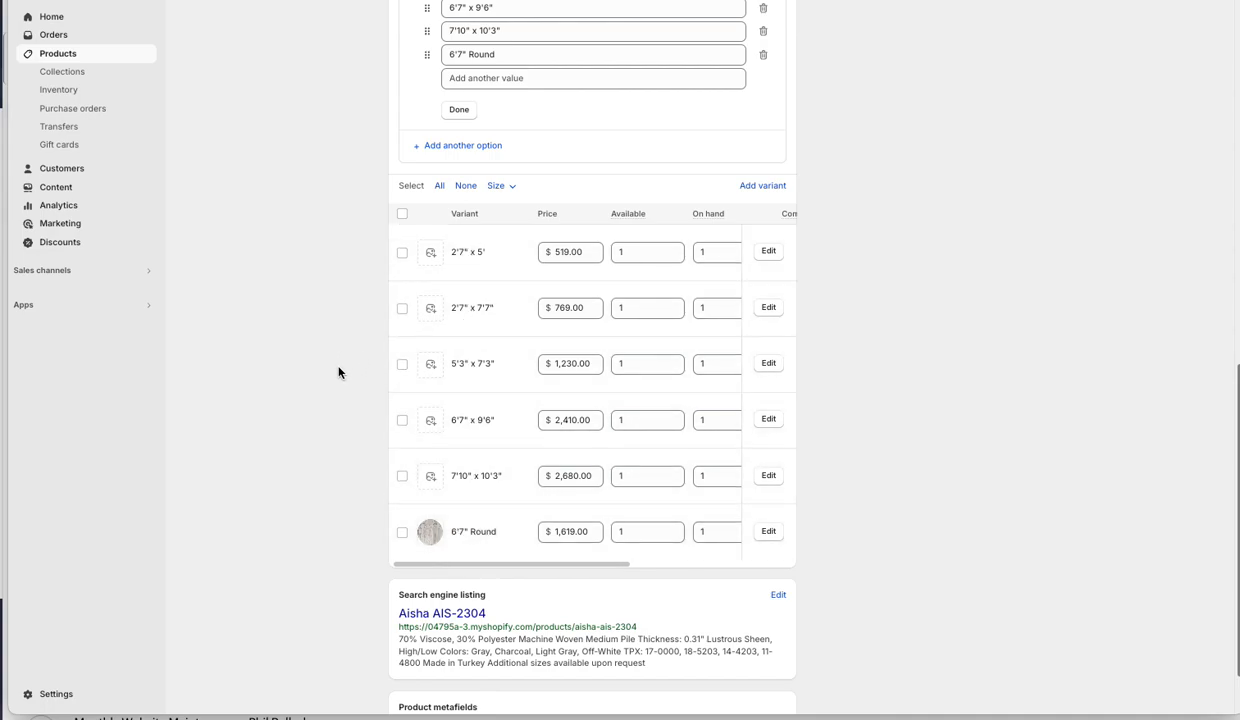
click(427, 534)
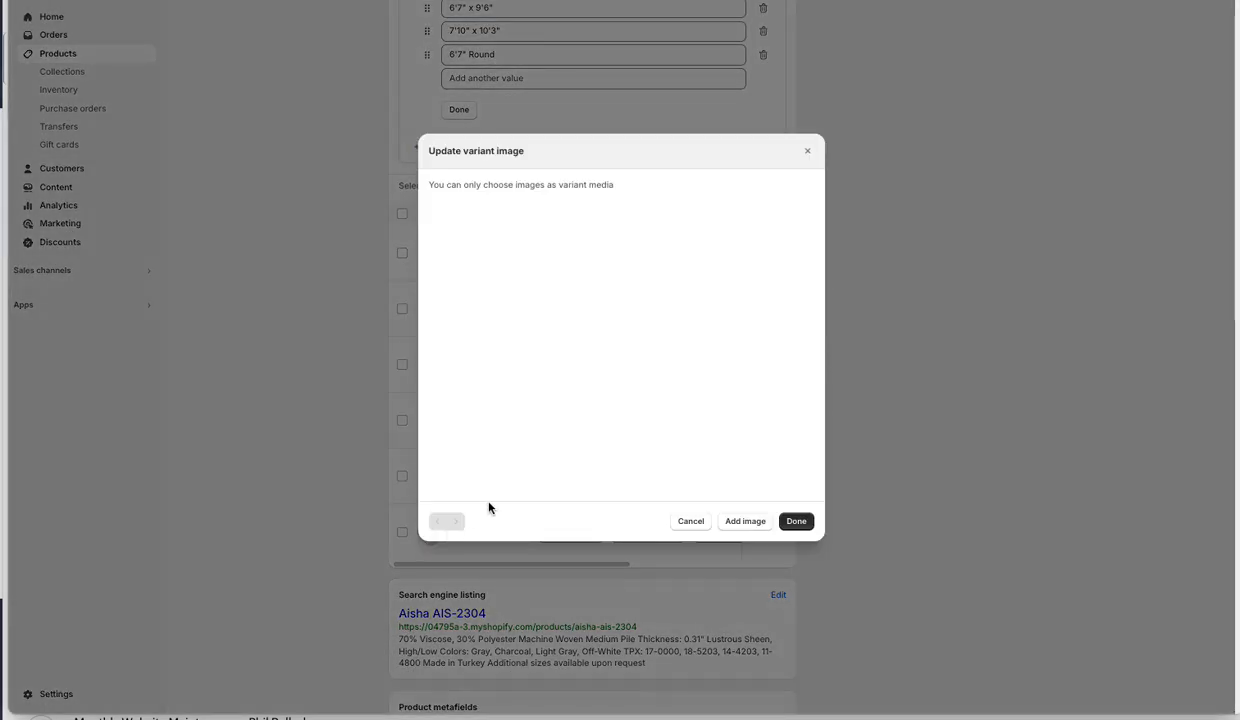
click(796, 521)
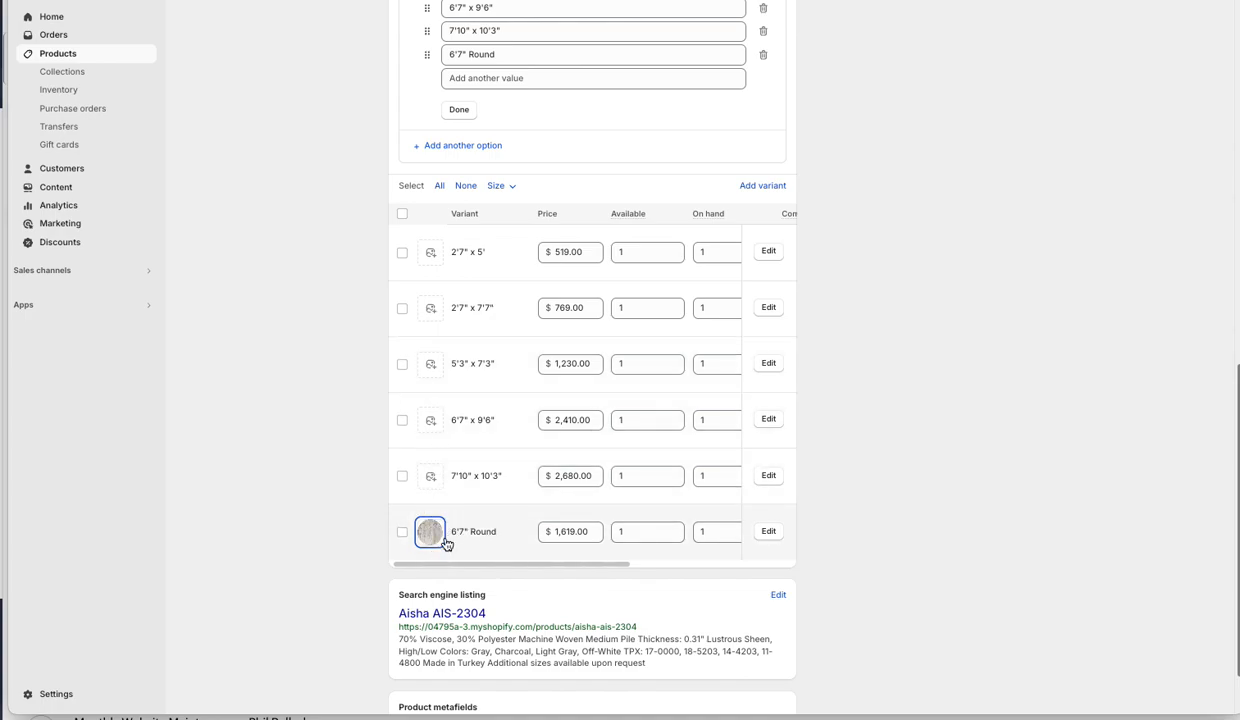
Step: Preview the Aisha AIS-2304 product page in the online store and look over its images and details
scroll(860, 365, up, 15)
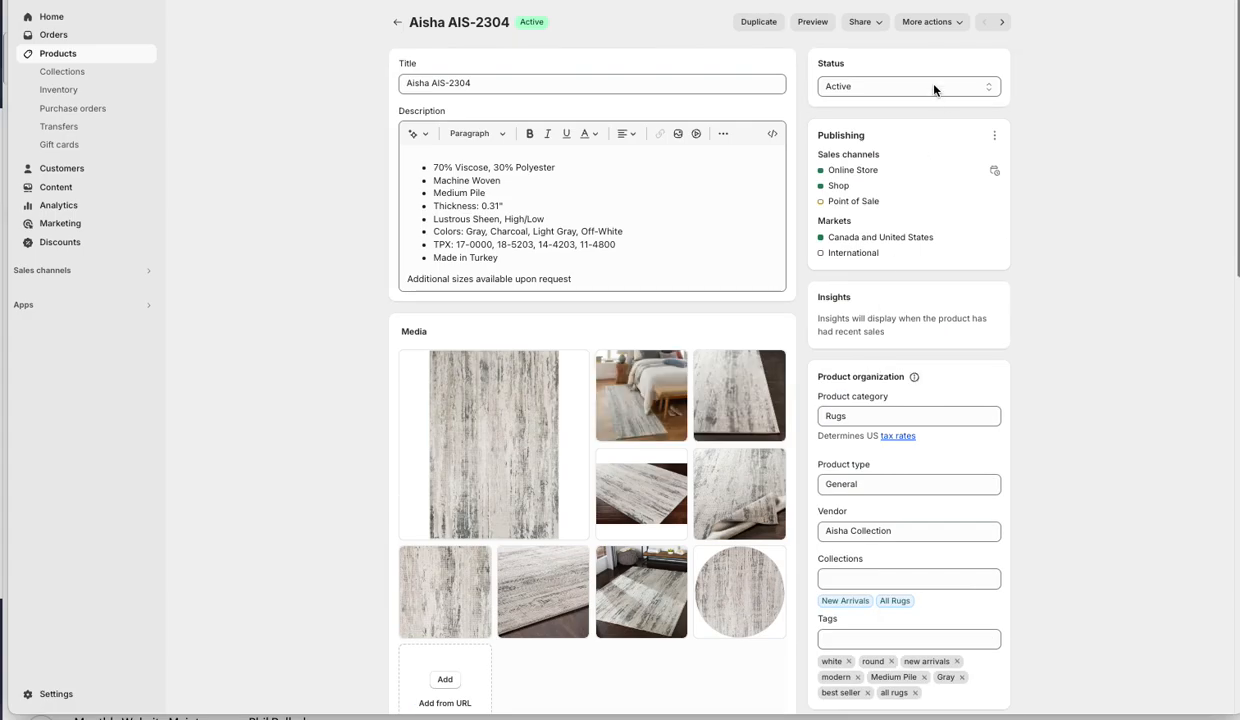
click(812, 22)
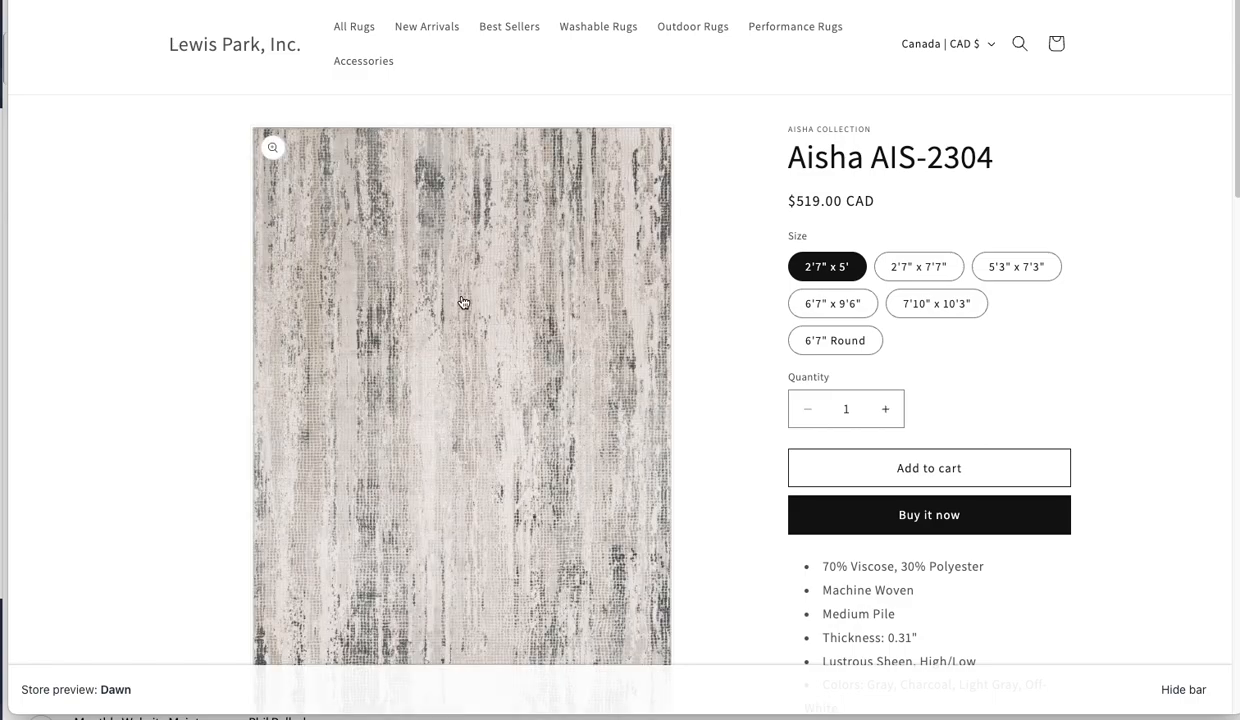
click(272, 147)
click(278, 152)
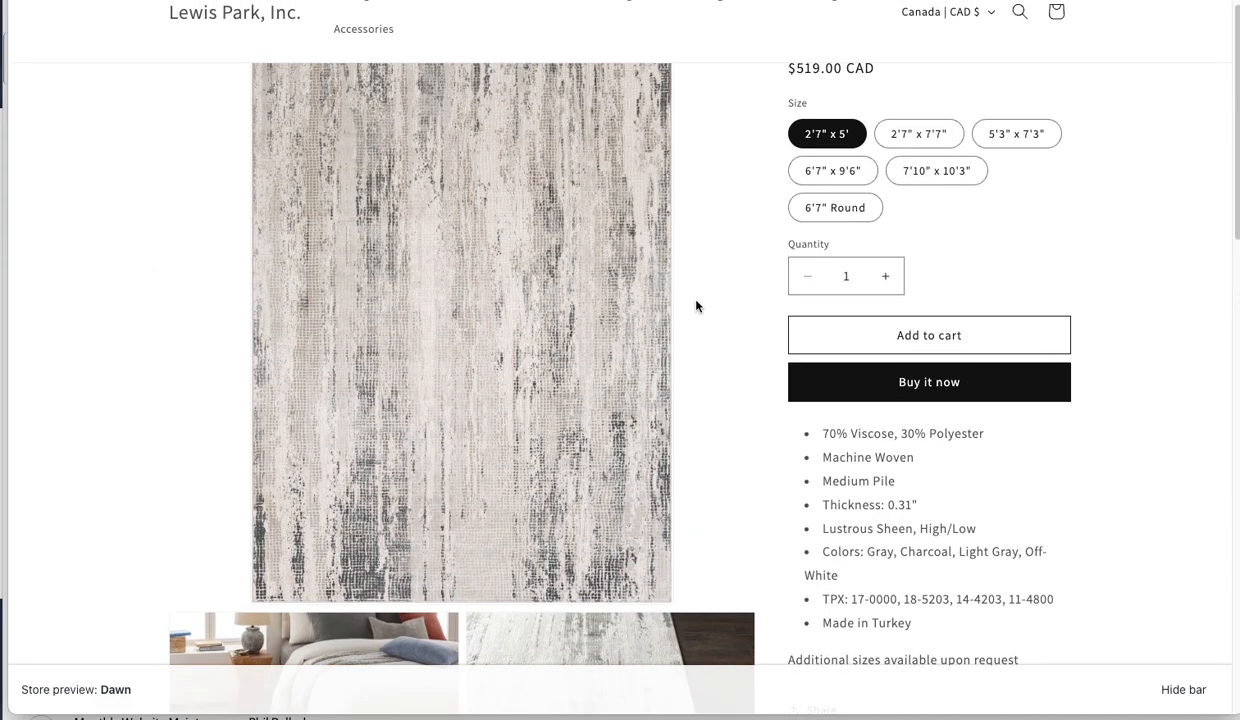
scroll(698, 305, down, 6)
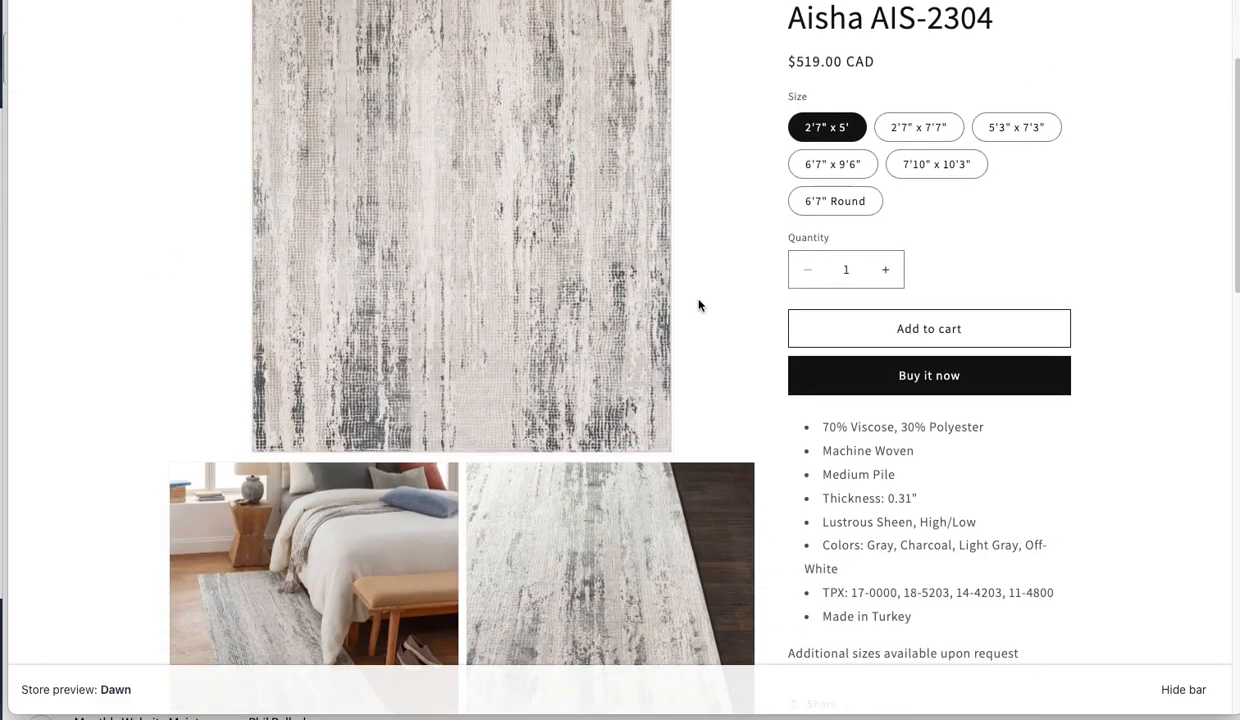
scroll(703, 303, up, 6)
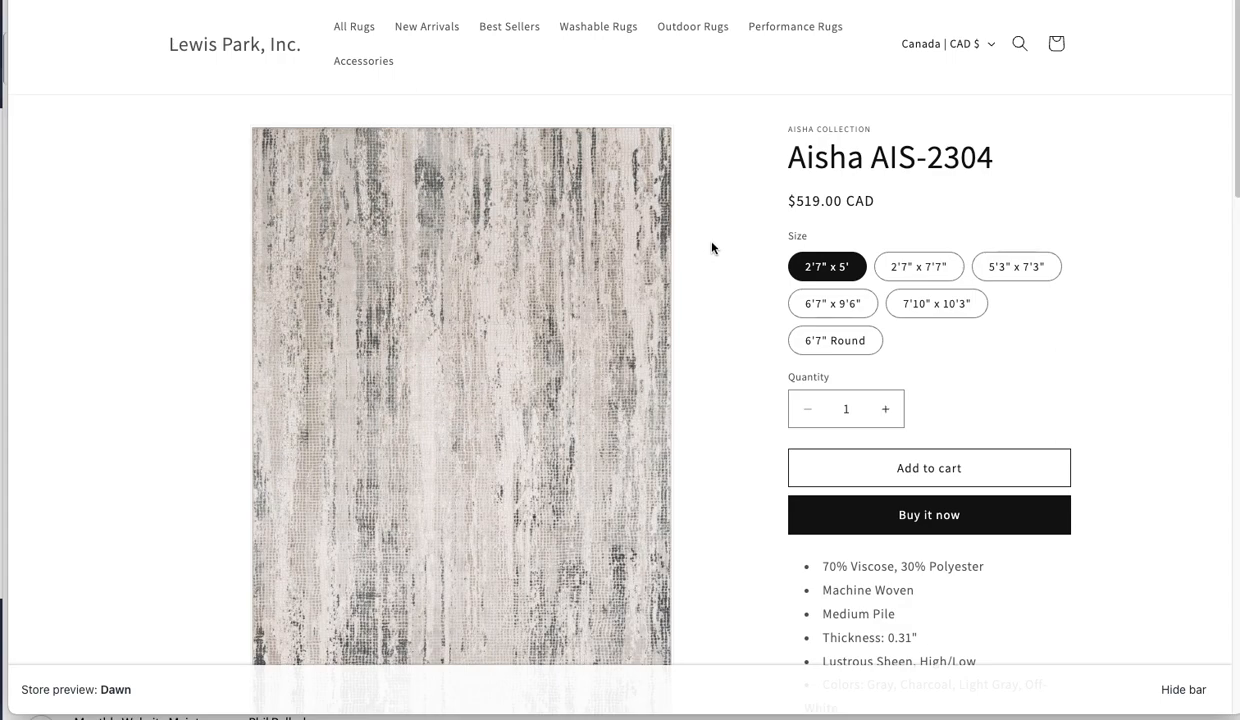
Step: Choose the 6'7" Round size on the previewed product page and view its variant image
click(830, 345)
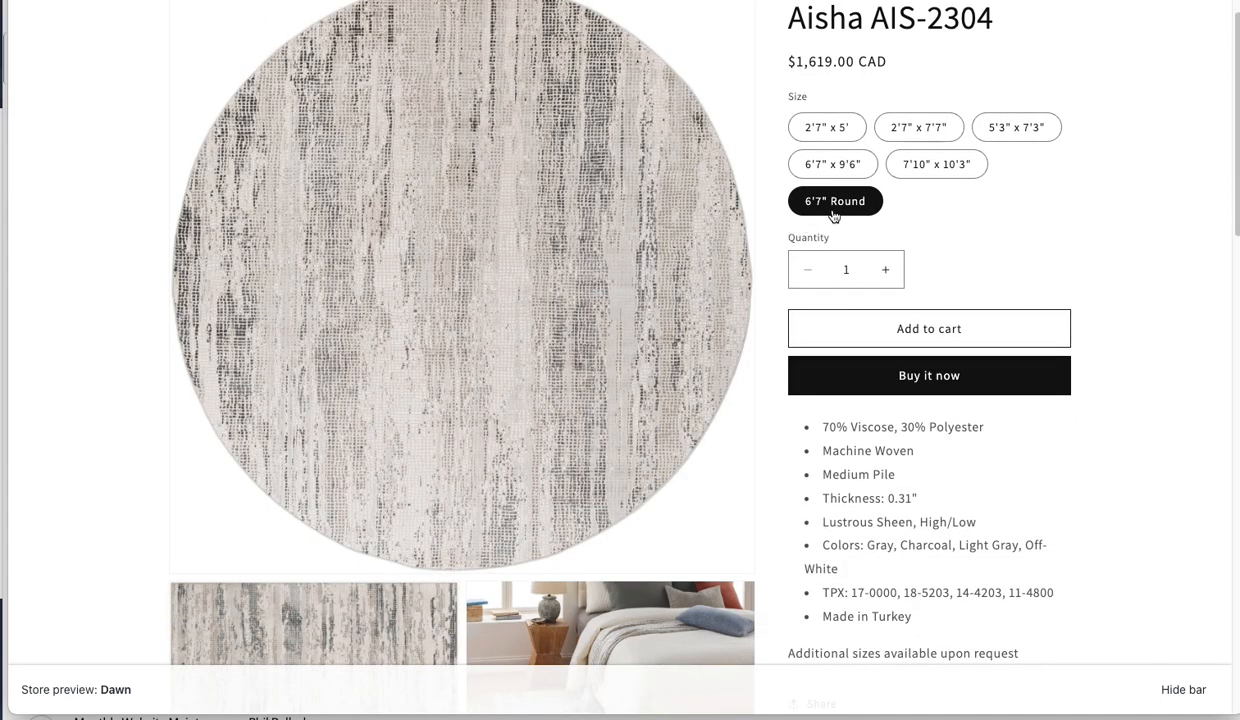
scroll(850, 250, up, 3)
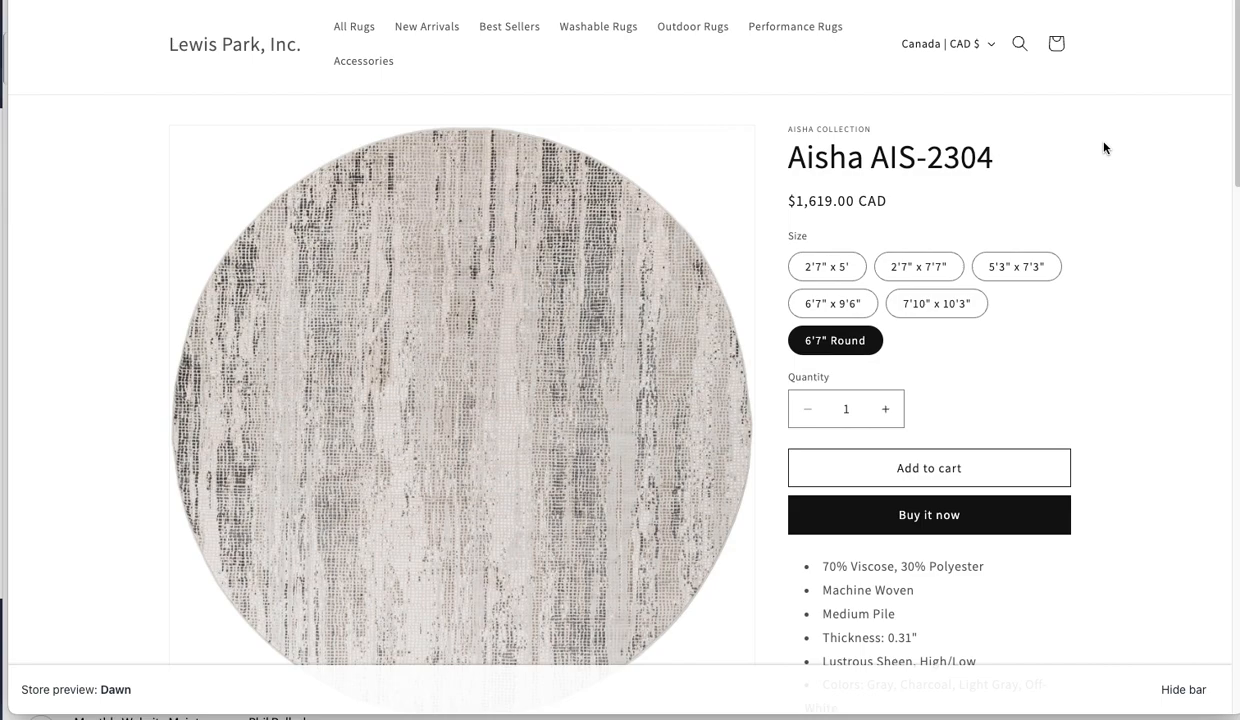
scroll(1100, 200, down, 1)
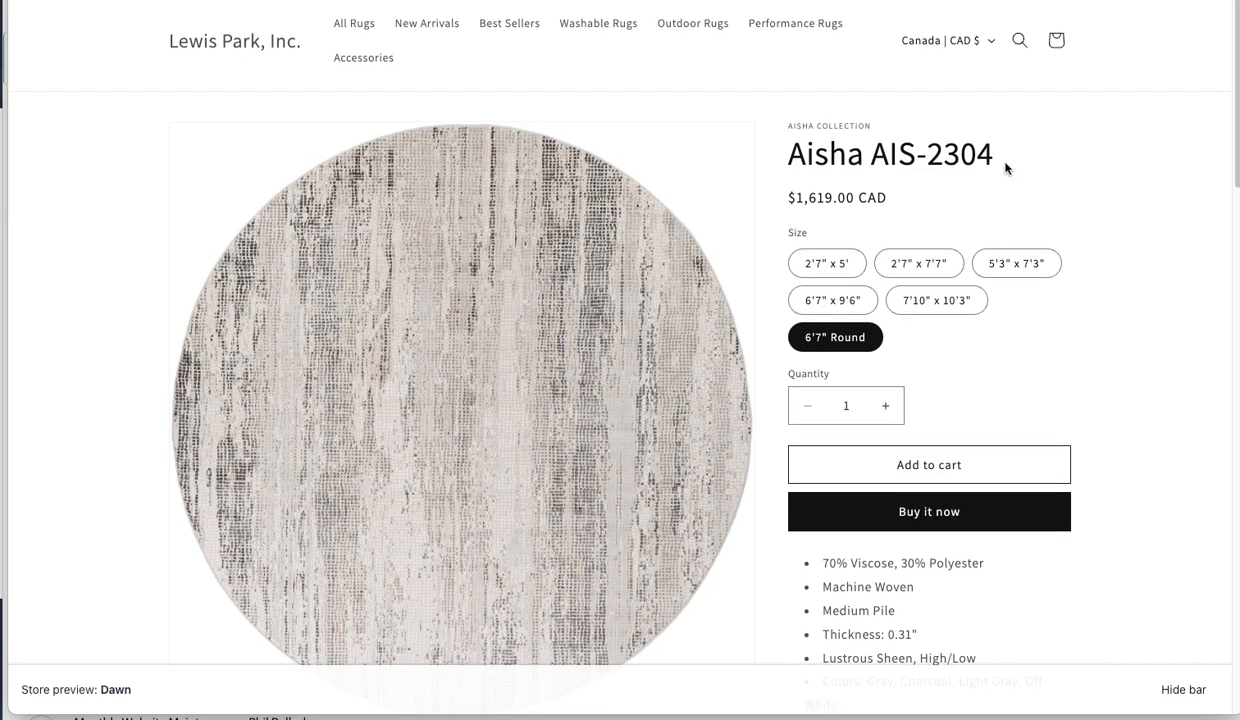
Step: Copy the product title, search the Lewis Park storefront for "Aisha AIS-2304" and open that product's page
drag(996, 158, 776, 156)
key(ctrl+c)
click(1037, 153)
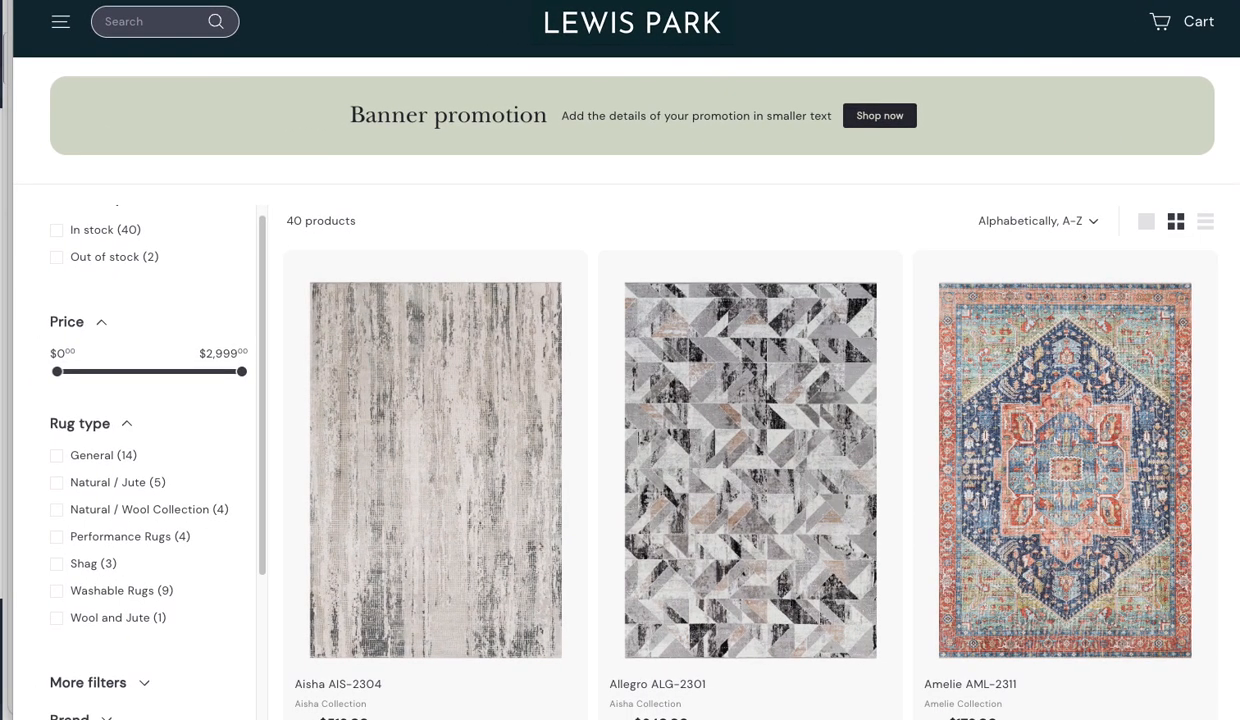
click(155, 20)
key(ctrl+v)
key(Return)
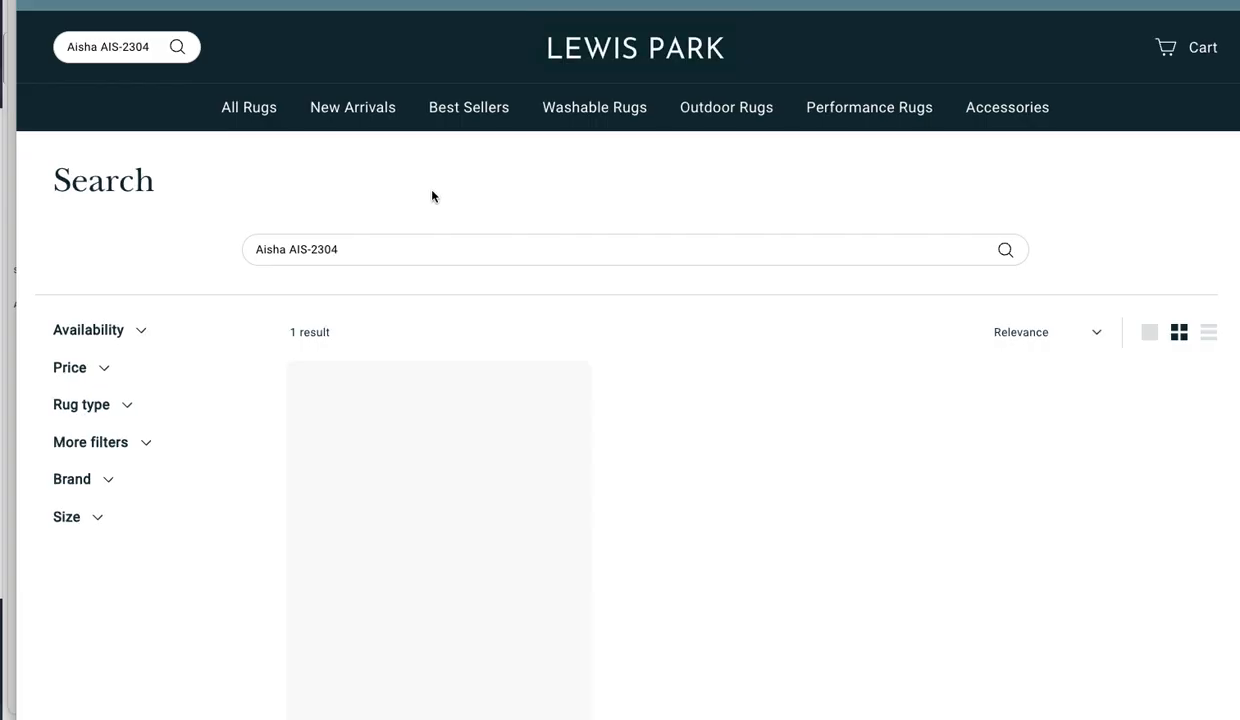
scroll(709, 309, down, 1)
scroll(709, 309, down, 2)
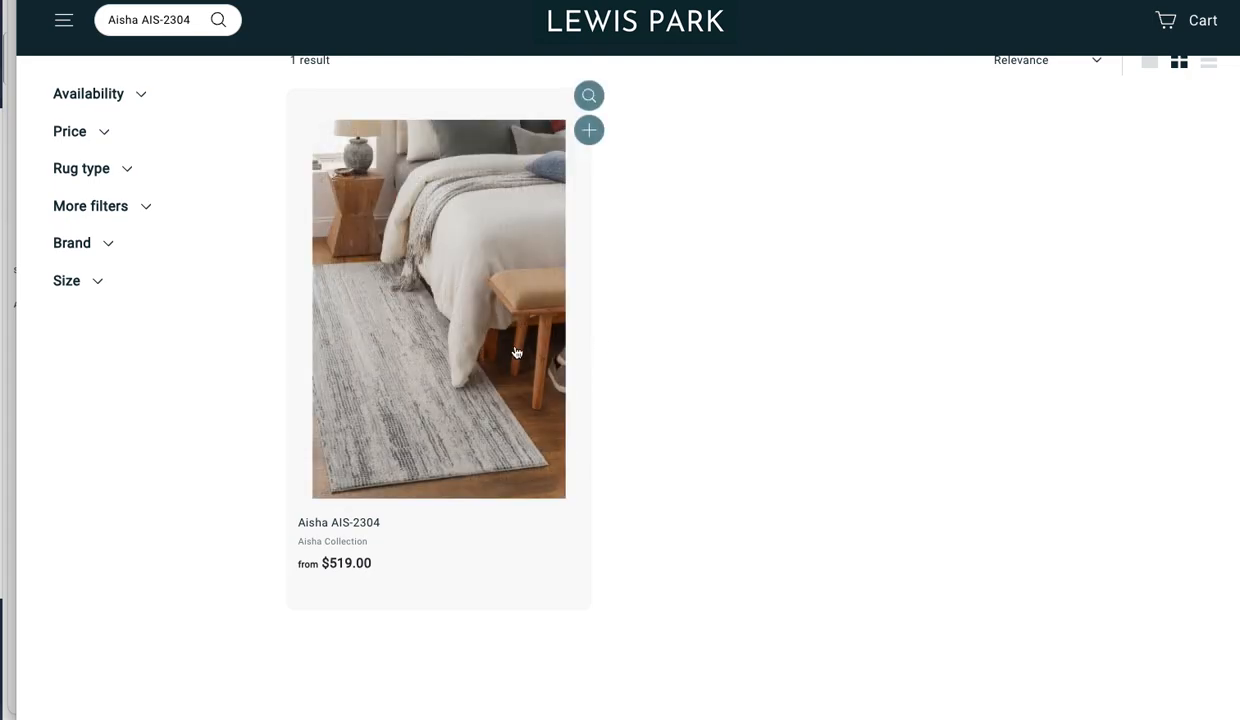
click(516, 352)
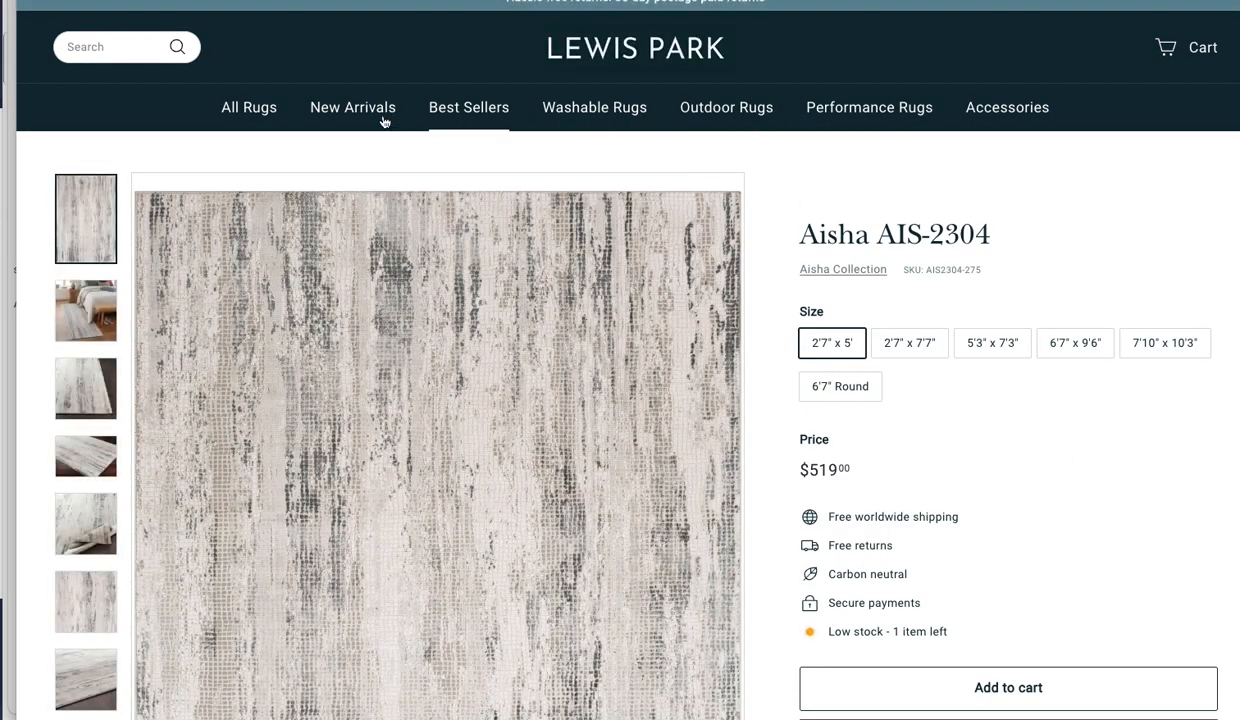
Step: Select the 6'7" Round size on the Lewis Park product page and examine the round rug image and price
scroll(975, 300, down, 2)
drag(855, 249, 918, 273)
click(862, 254)
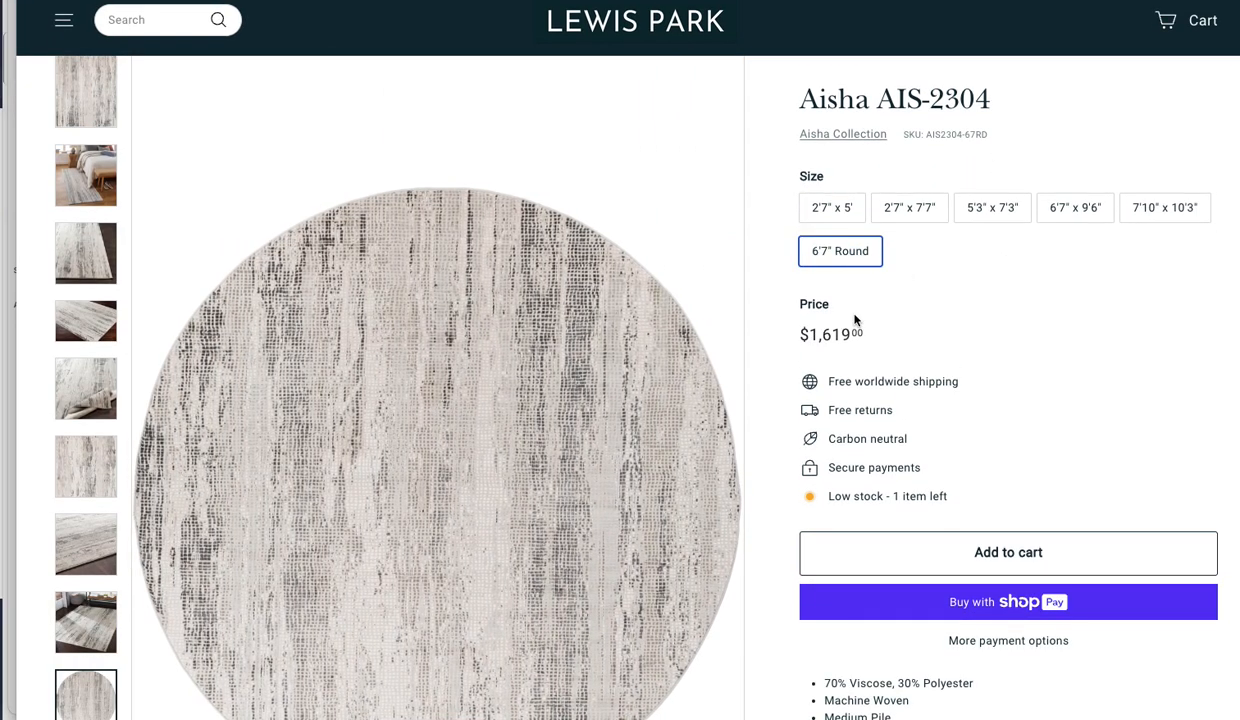
scroll(712, 335, down, 1)
scroll(711, 337, down, 2)
scroll(760, 345, up, 3)
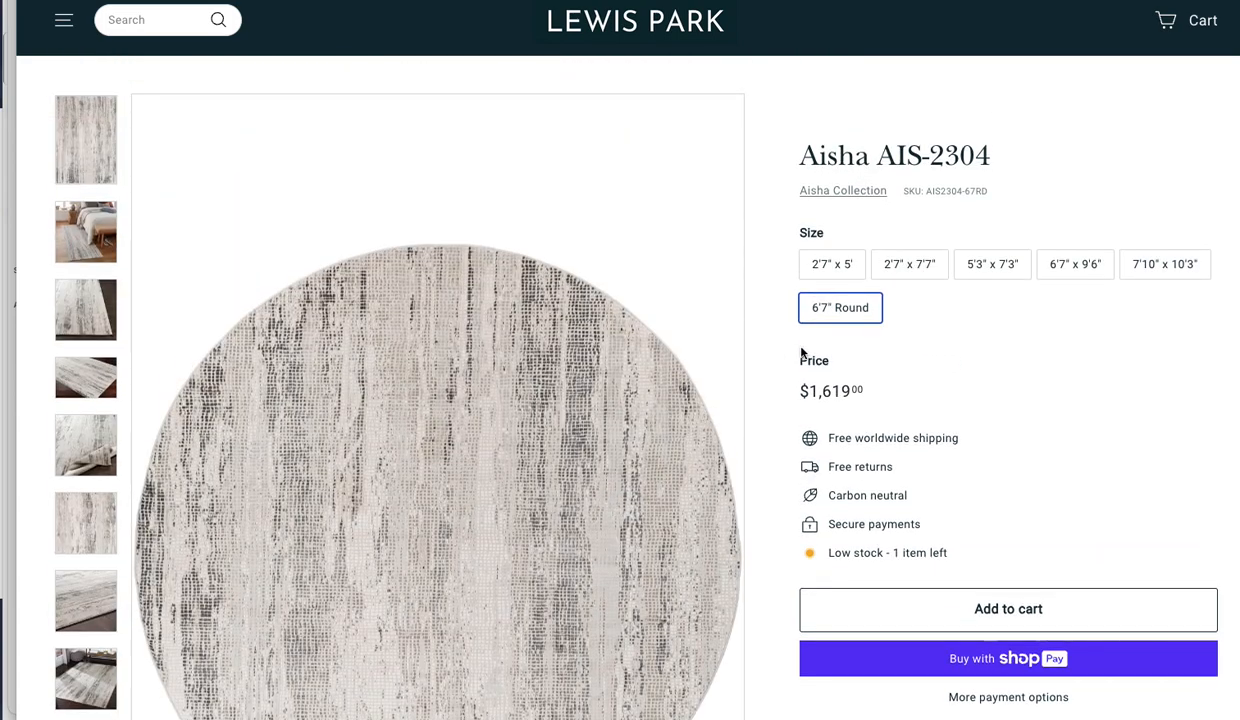
Step: Switch among the rectangular sizes and 6'7" Round to compare which image each shows, ending on 6'7" x 9'6"
click(928, 270)
click(980, 270)
click(836, 270)
click(1072, 266)
click(1149, 268)
click(985, 270)
click(877, 269)
click(820, 268)
click(990, 268)
click(1055, 268)
click(850, 311)
click(89, 148)
click(850, 270)
click(882, 268)
click(1045, 268)
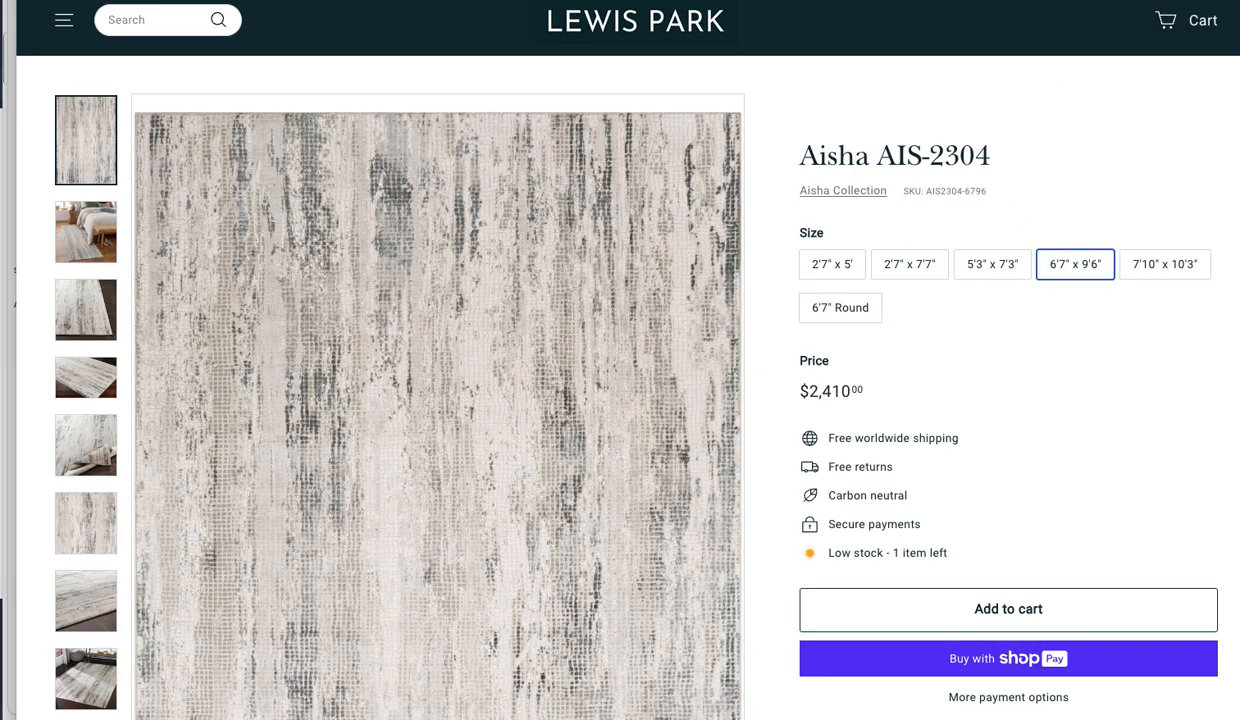
Step: Return to the Aisha AIS-2304 product in the Shopify admin and assign the full rectangular rug image to the 2'7" x 5' variant
drag(978, 0, 1020, 275)
click(312, 192)
scroll(335, 370, down, 8)
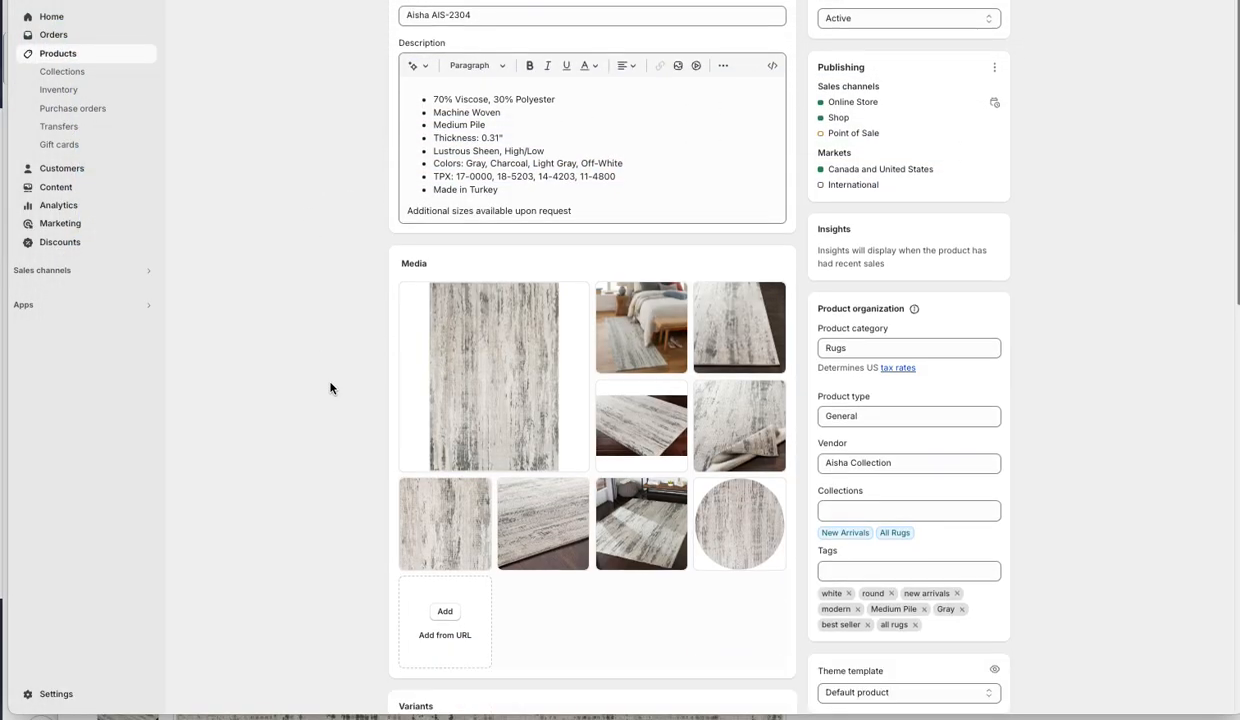
scroll(330, 396, down, 3)
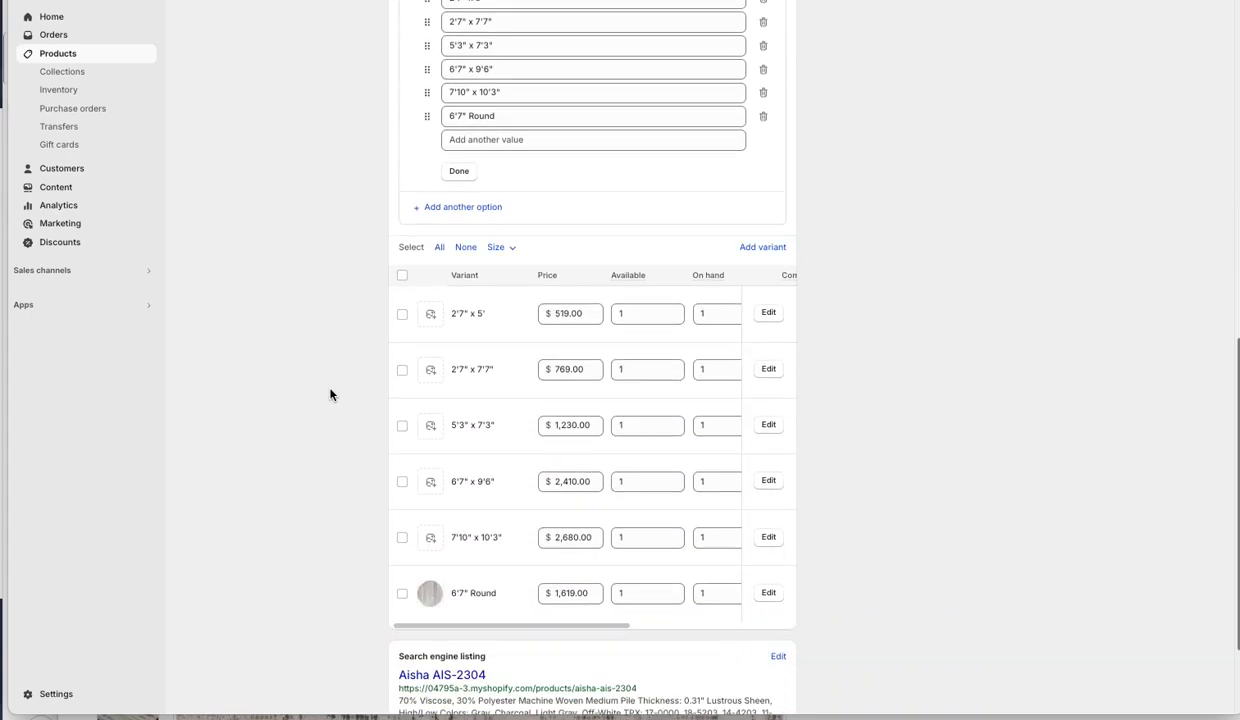
click(429, 316)
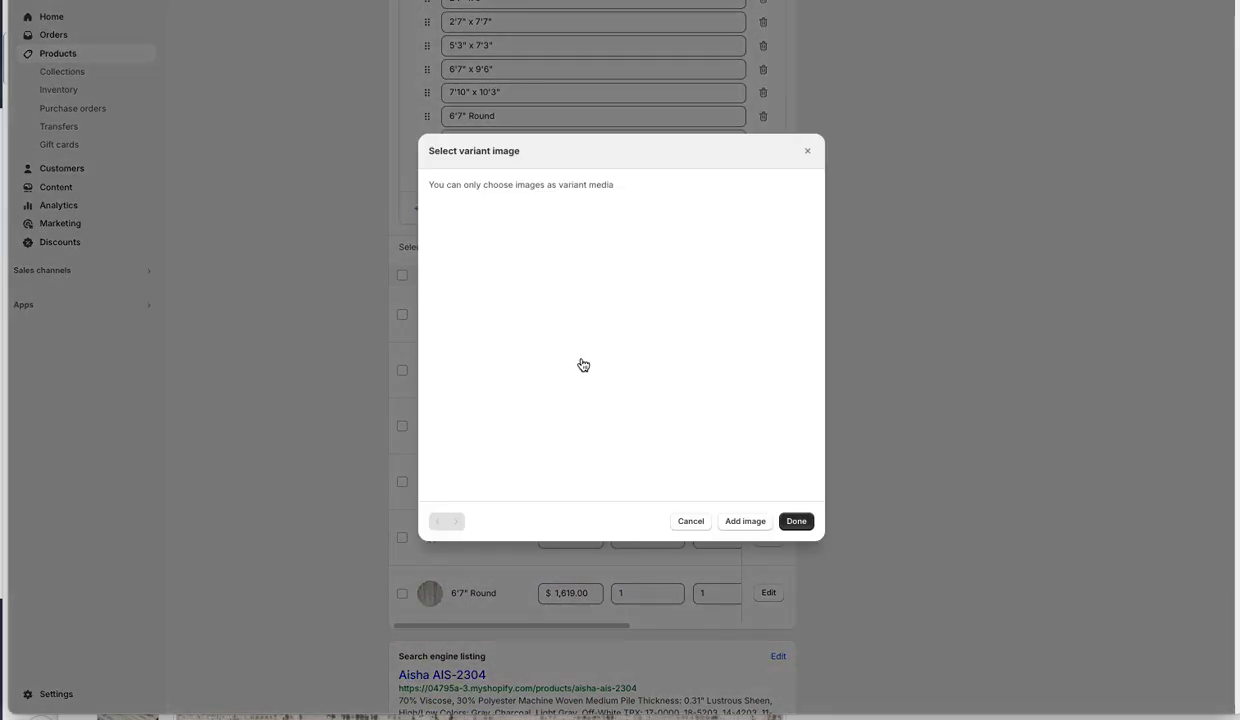
click(592, 278)
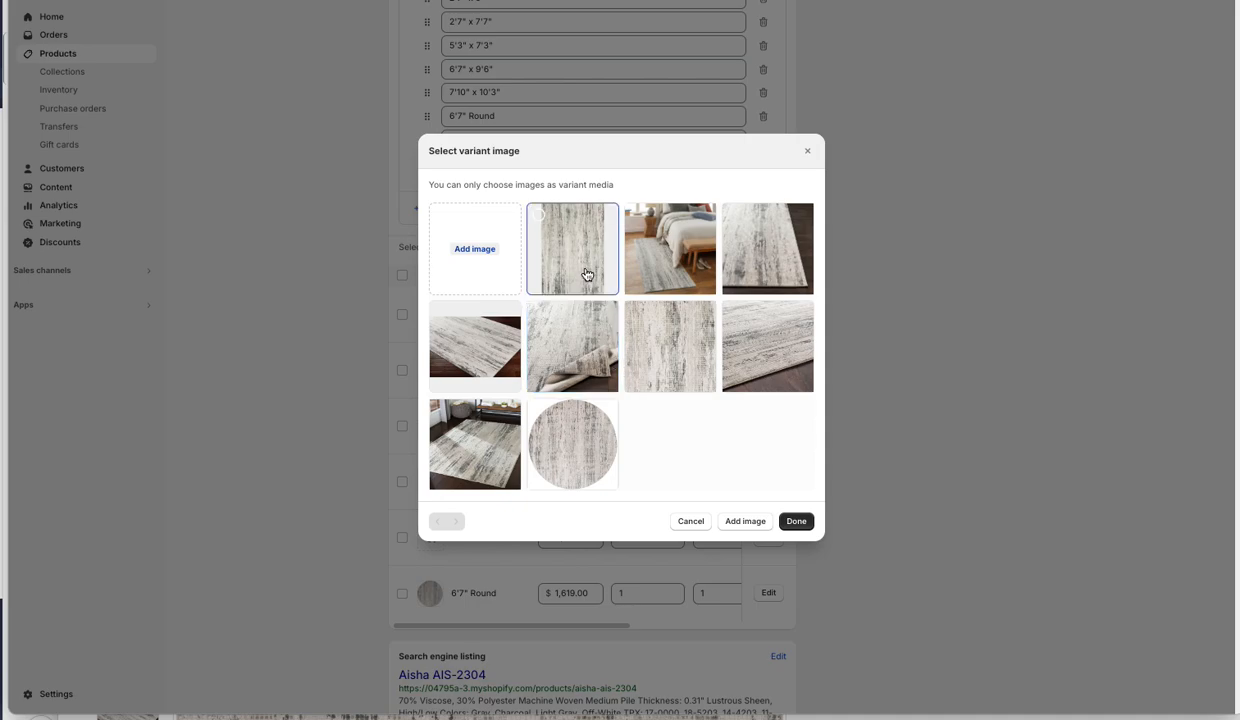
click(790, 532)
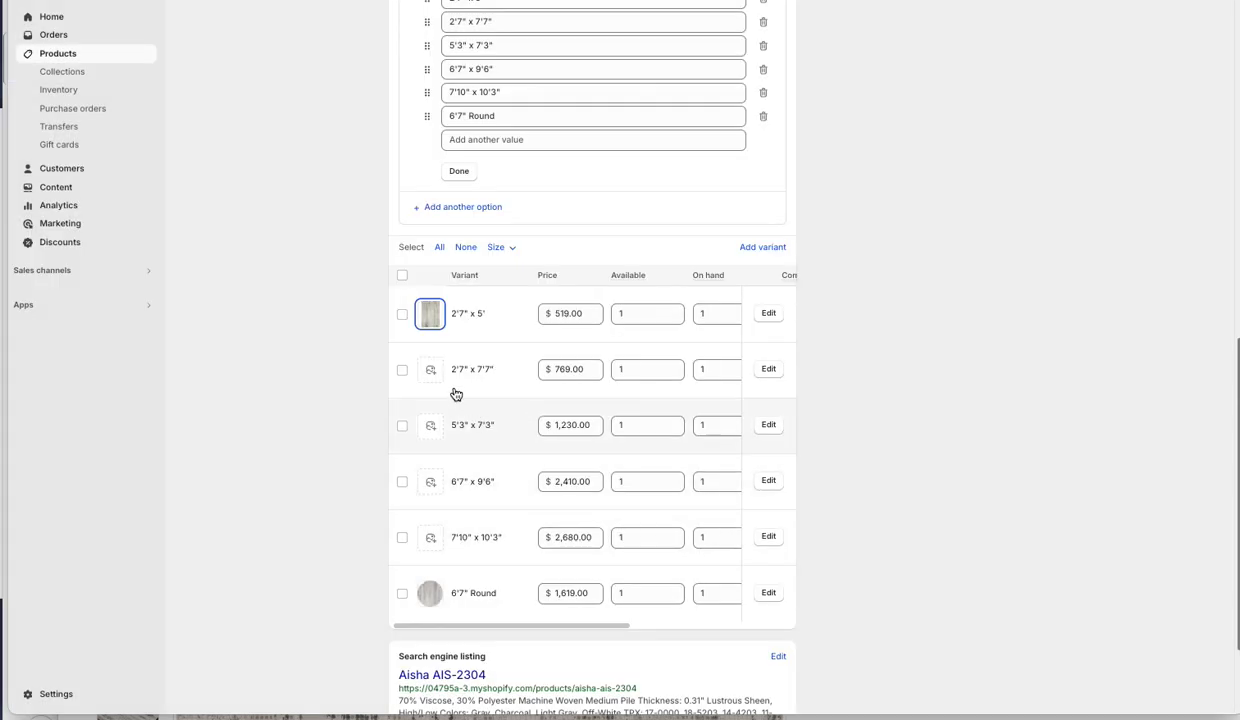
Step: Assign the full rectangular rug image to the 2'7" x 7'7" and 5'3" x 7'3" variants
click(430, 370)
click(597, 250)
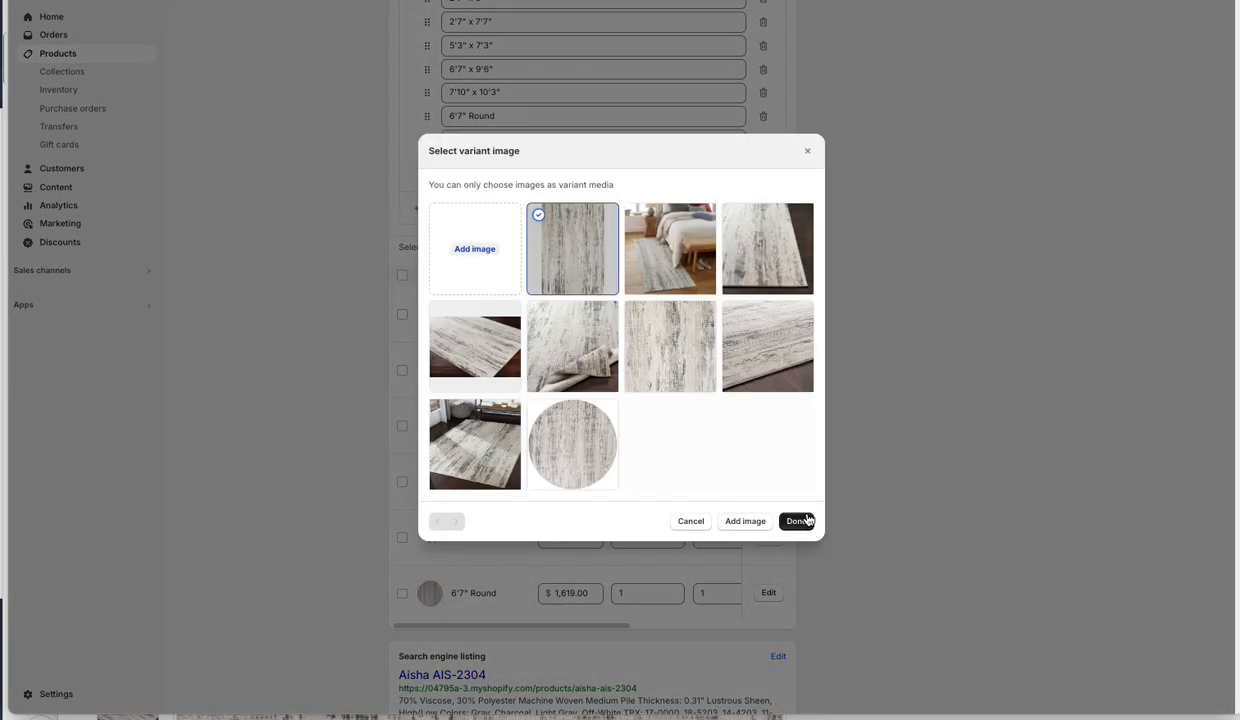
click(798, 520)
click(431, 425)
click(578, 252)
click(797, 527)
Step: Assign the full rectangular rug image to the 6'7" x 9'6" and 7'10" x 10'3" variants and save the product
click(430, 481)
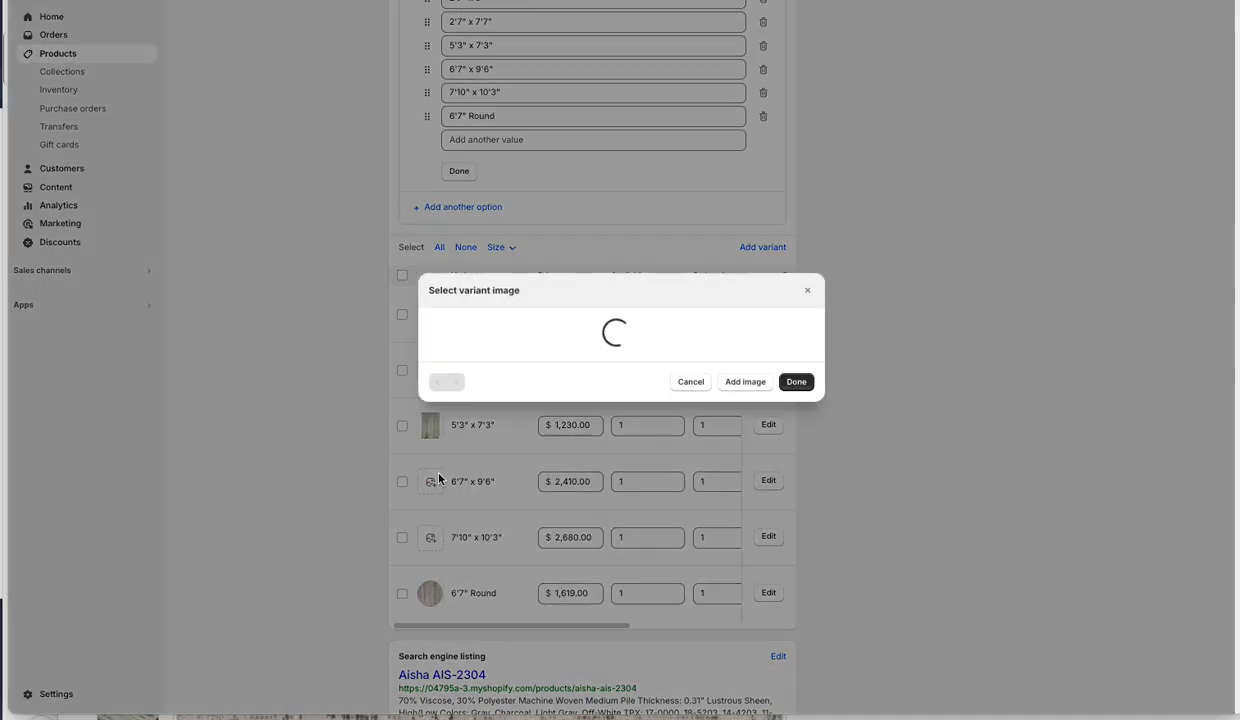
click(592, 270)
click(796, 521)
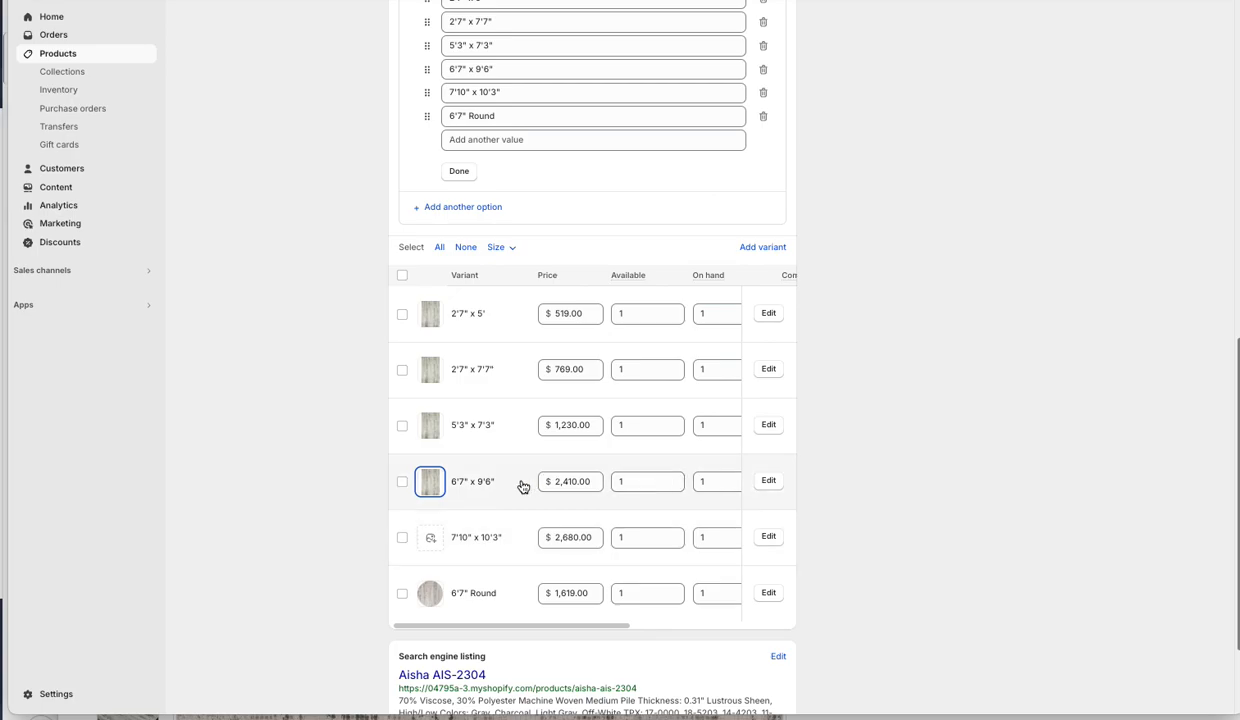
click(430, 537)
click(565, 275)
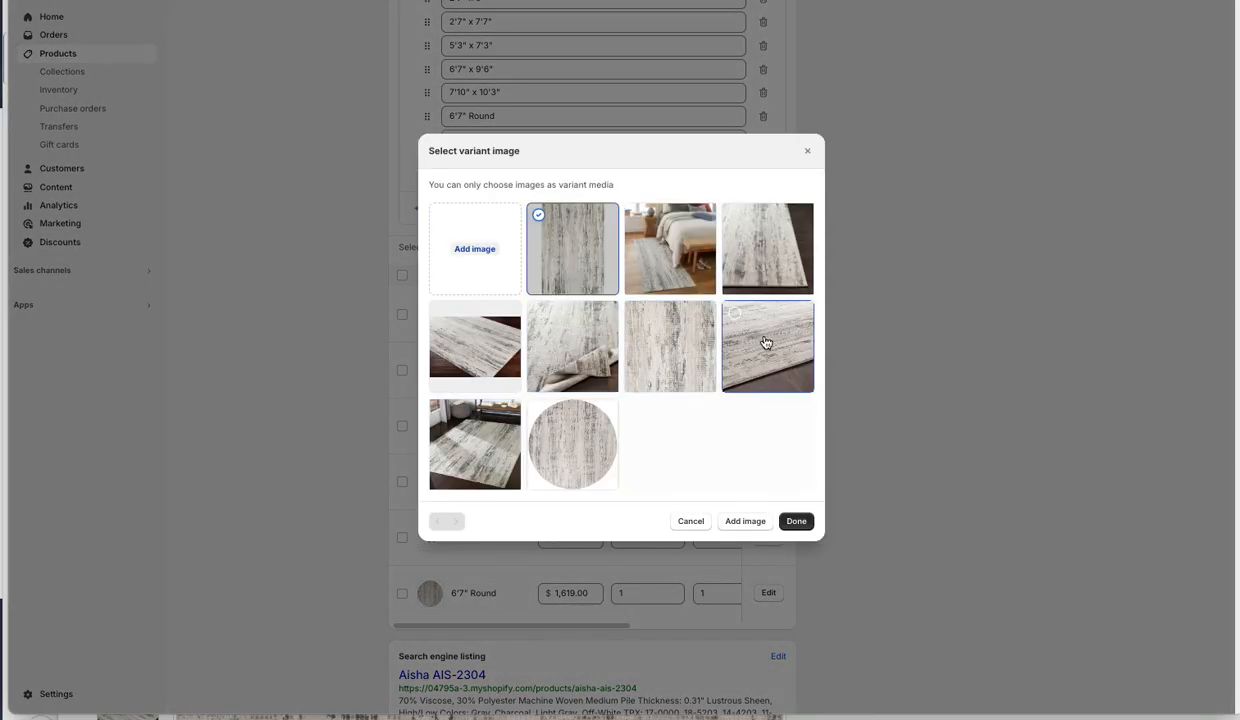
click(797, 520)
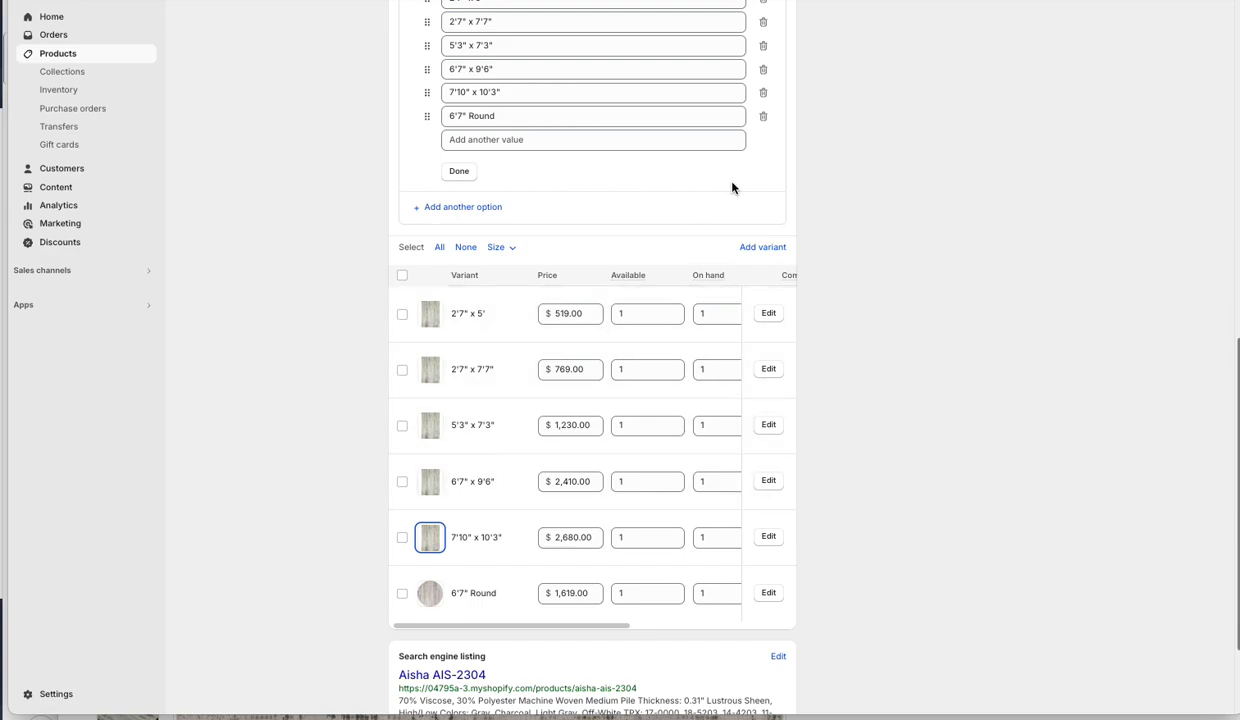
click(1027, 2)
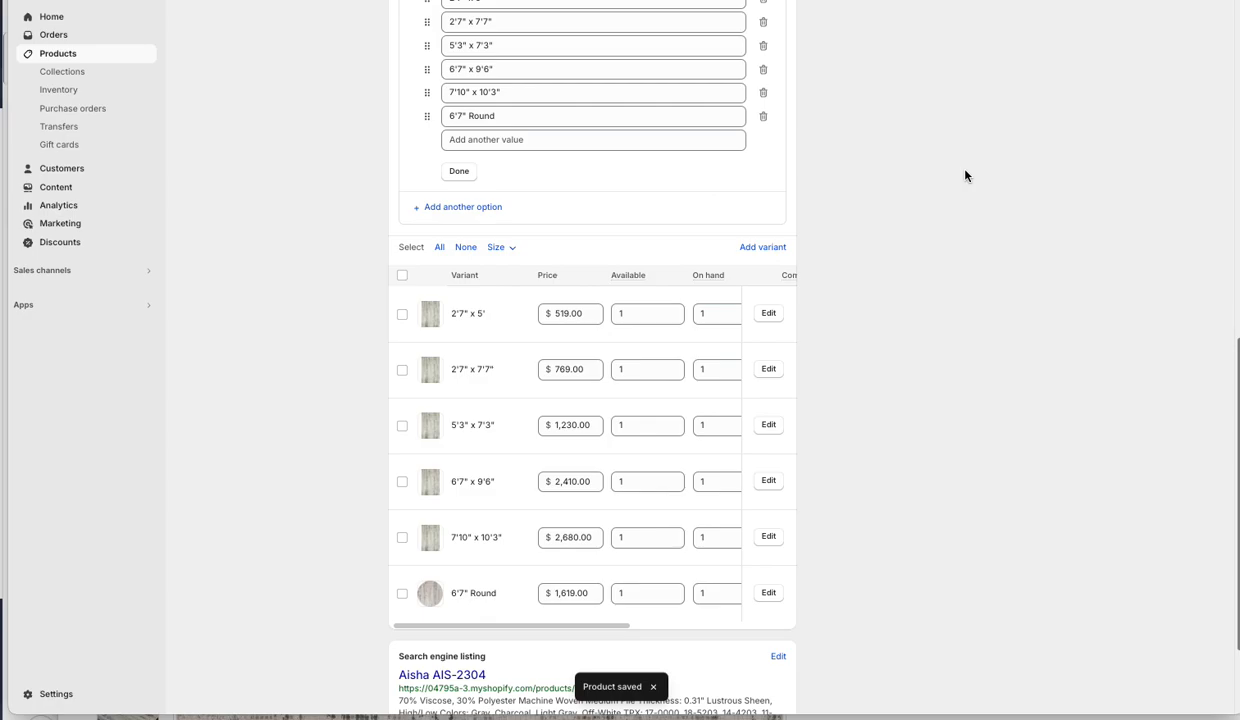
Step: Switch back to the Lewis Park product page, select 5'3" x 7'3" and 6'7" Round, and reload the page to load the saved variant images
key(super+grave)
drag(841, 267, 842, 0)
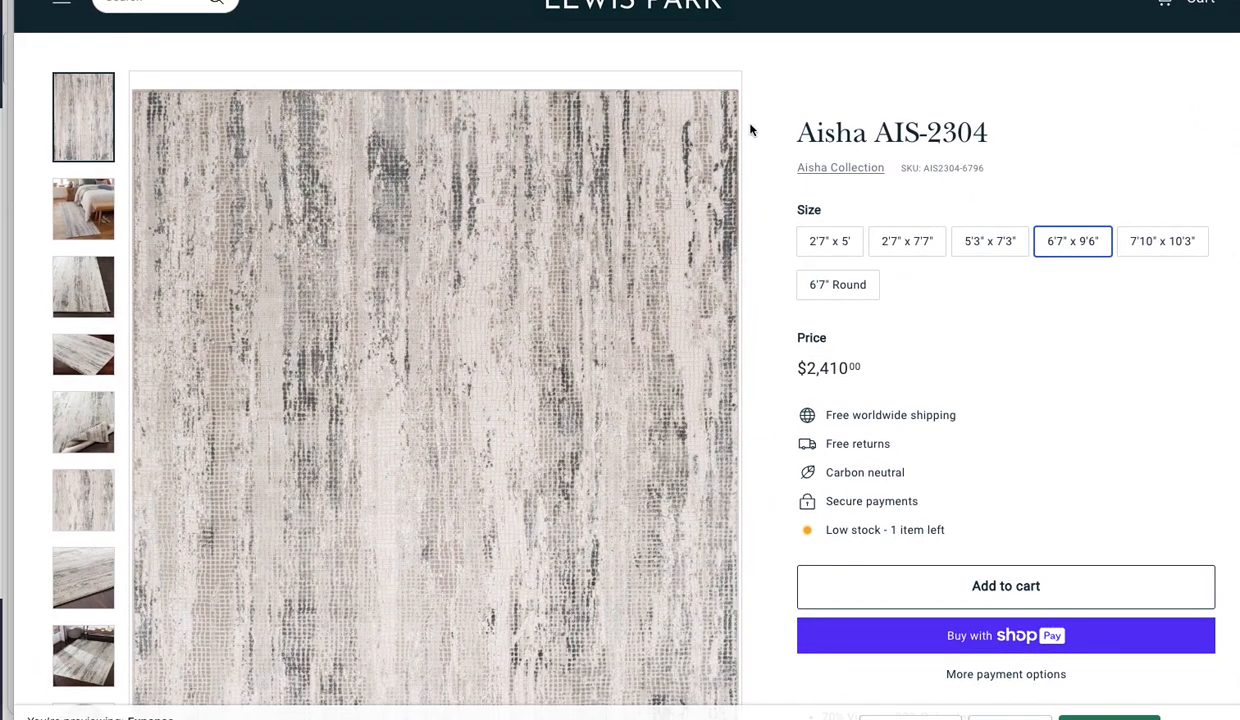
key(super+r)
click(978, 241)
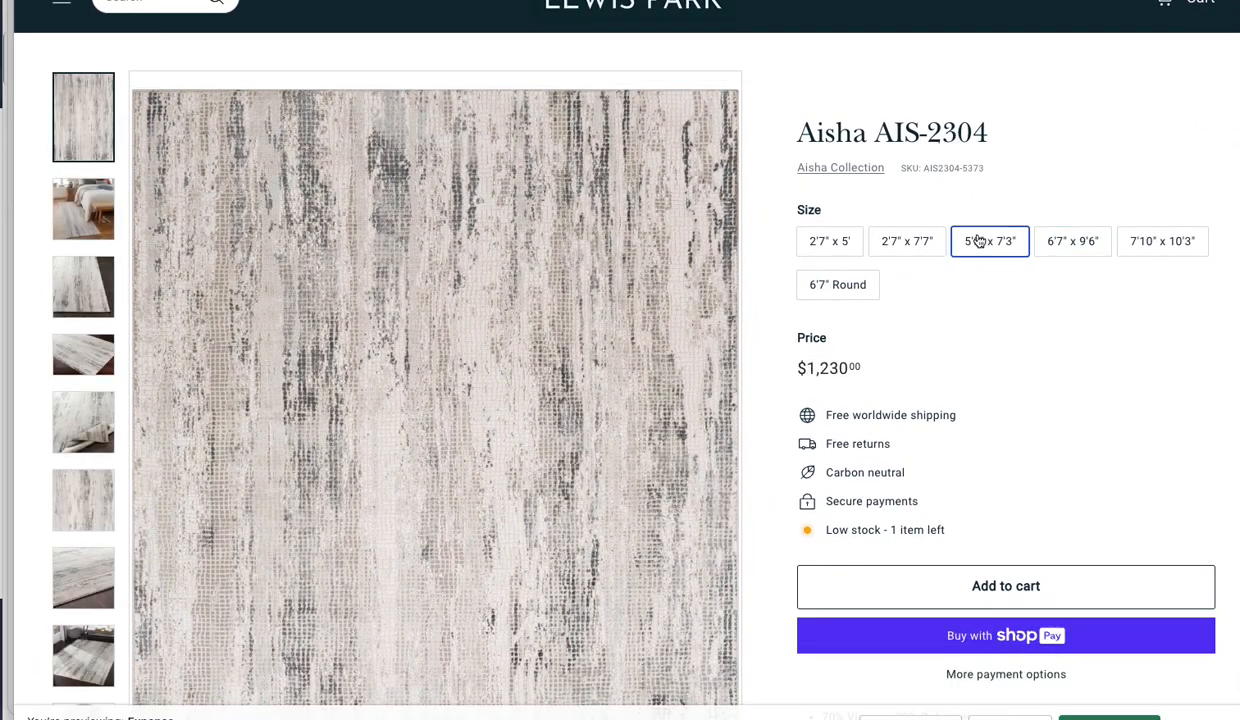
click(838, 289)
key(super+r)
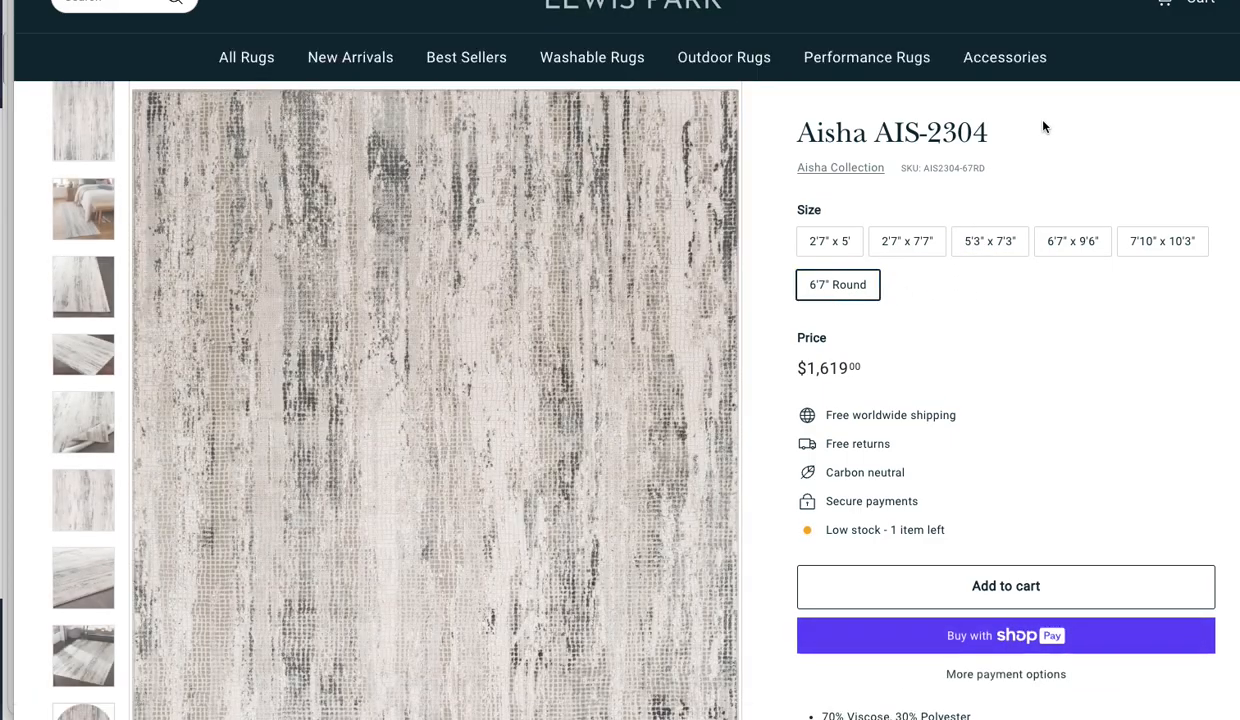
Step: Alternate between the rectangular sizes and 6'7" Round on the storefront to check that each size shows its linked image
click(912, 249)
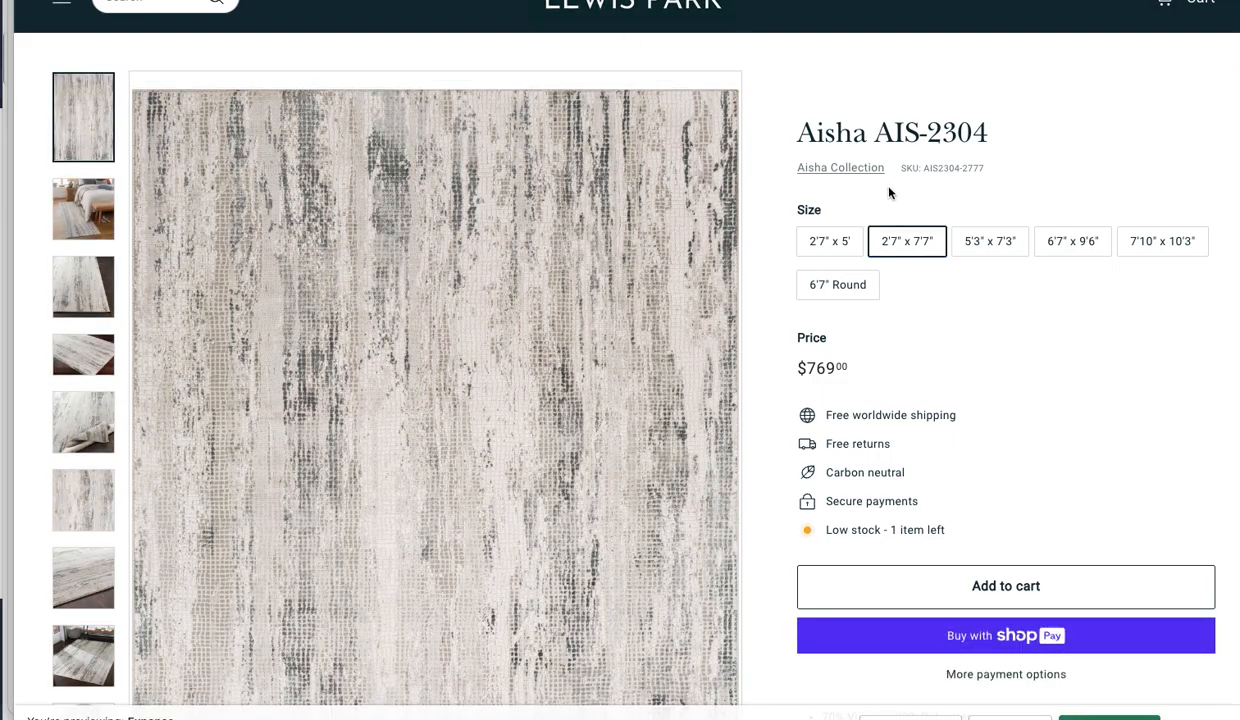
click(818, 244)
click(840, 286)
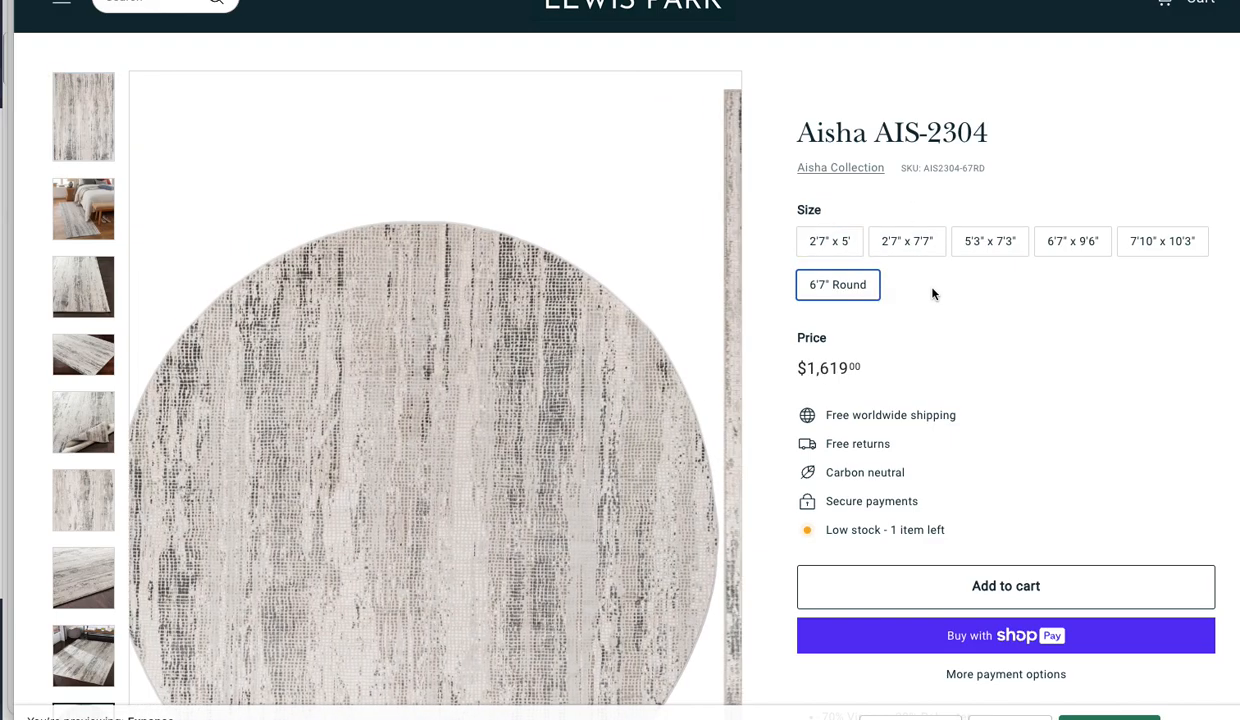
click(905, 244)
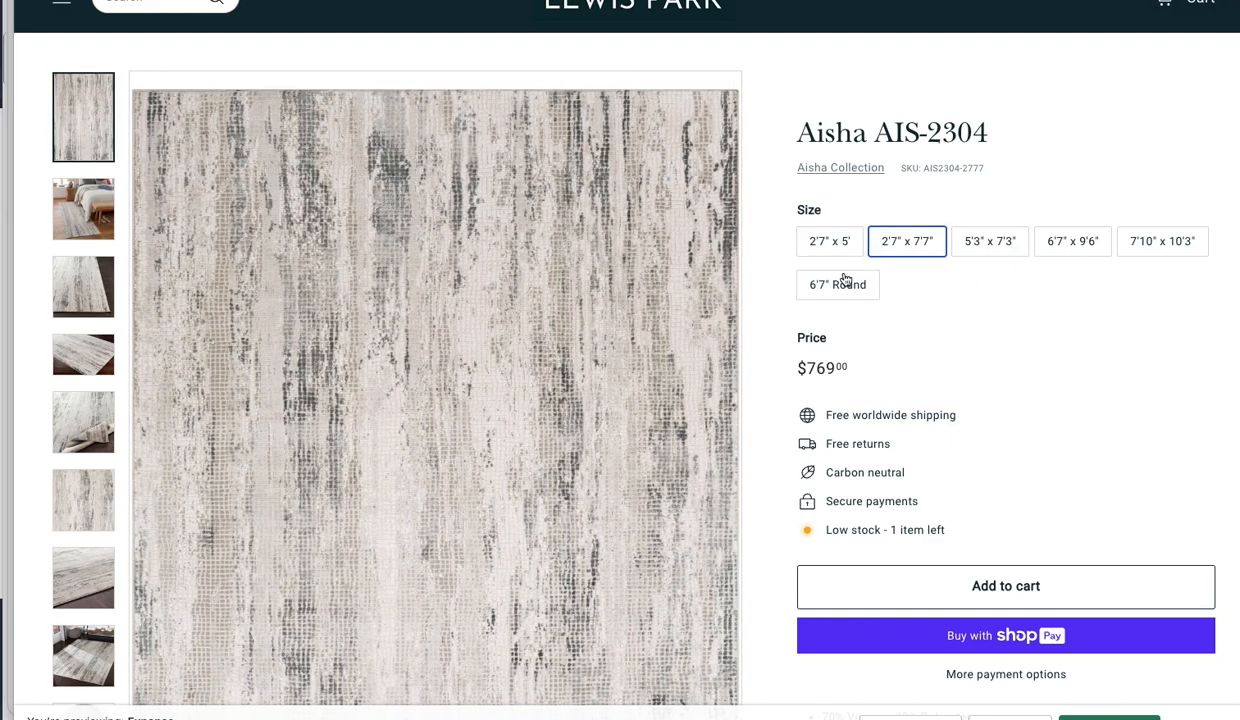
click(840, 284)
click(985, 247)
click(835, 288)
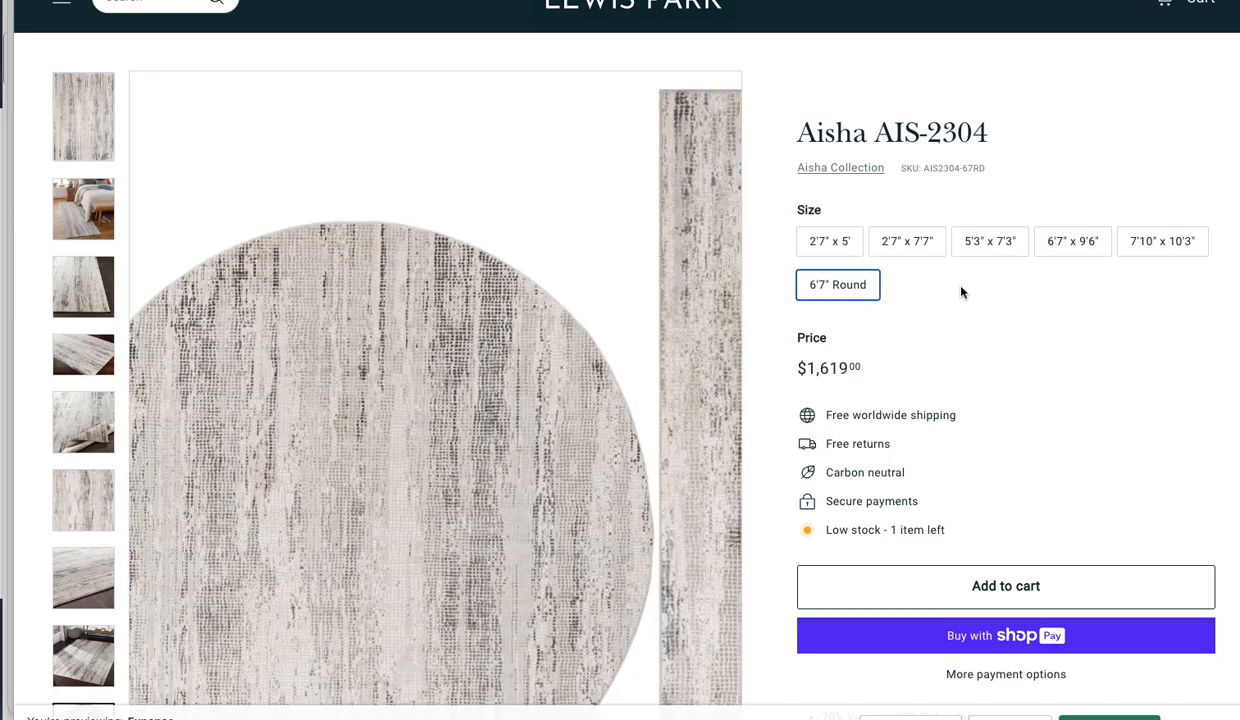
click(1150, 244)
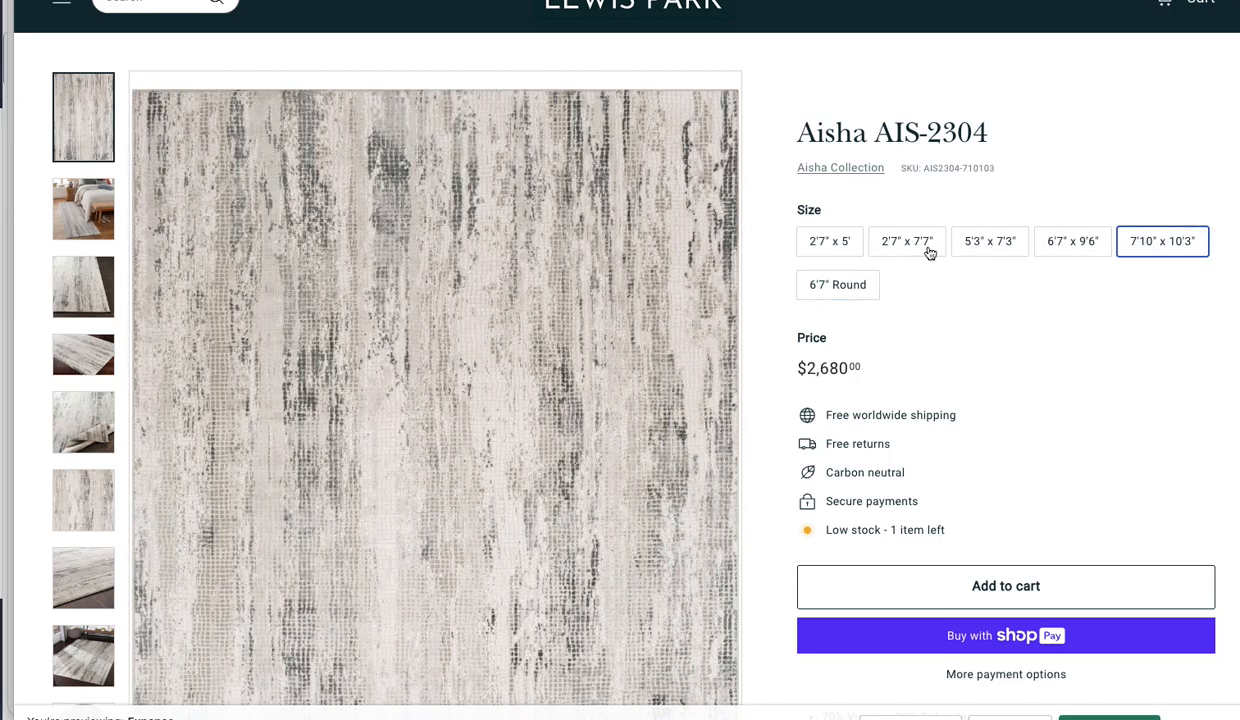
click(853, 292)
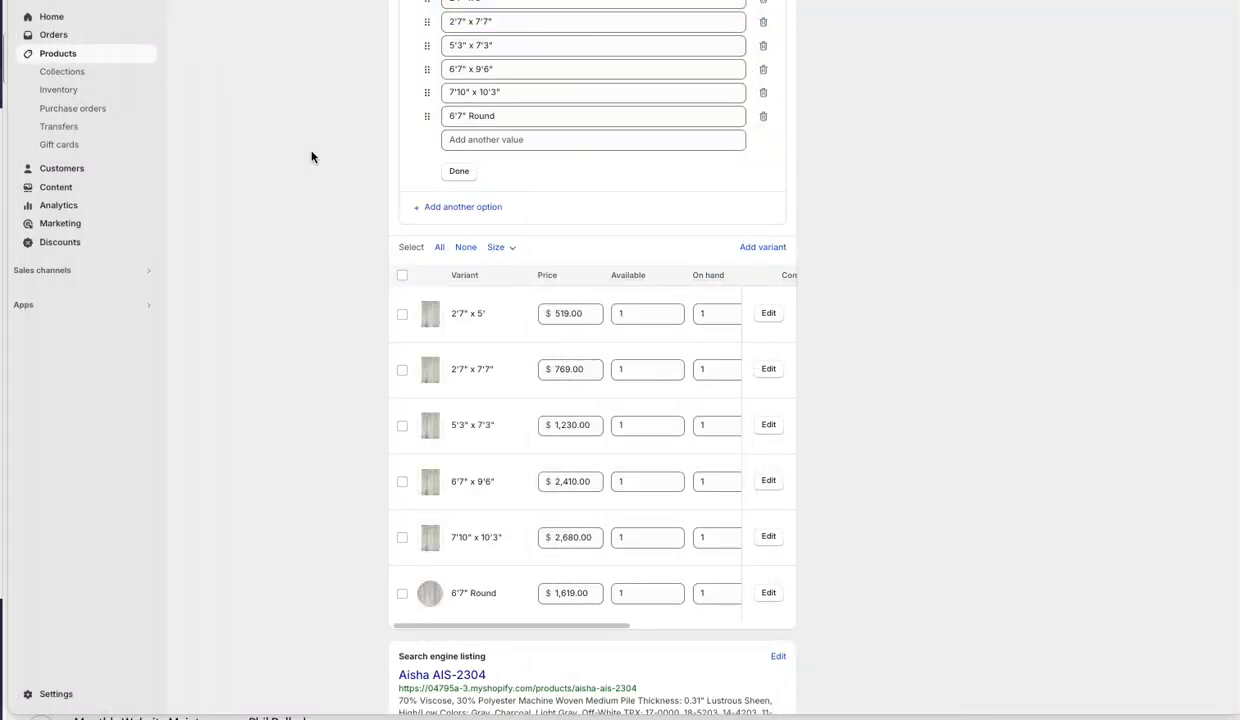
Step: Go back to the Shopify admin's product list, look through the rugs and open the Brook BKO product
scroll(368, 305, up, 15)
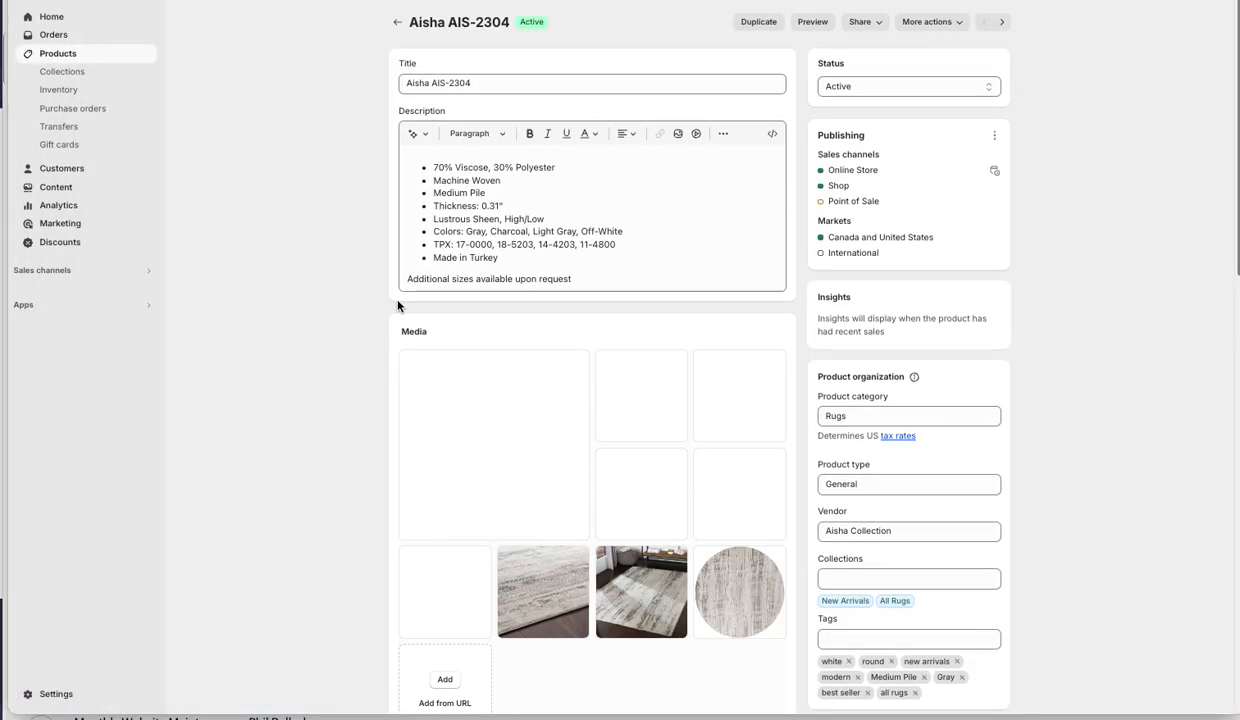
click(397, 21)
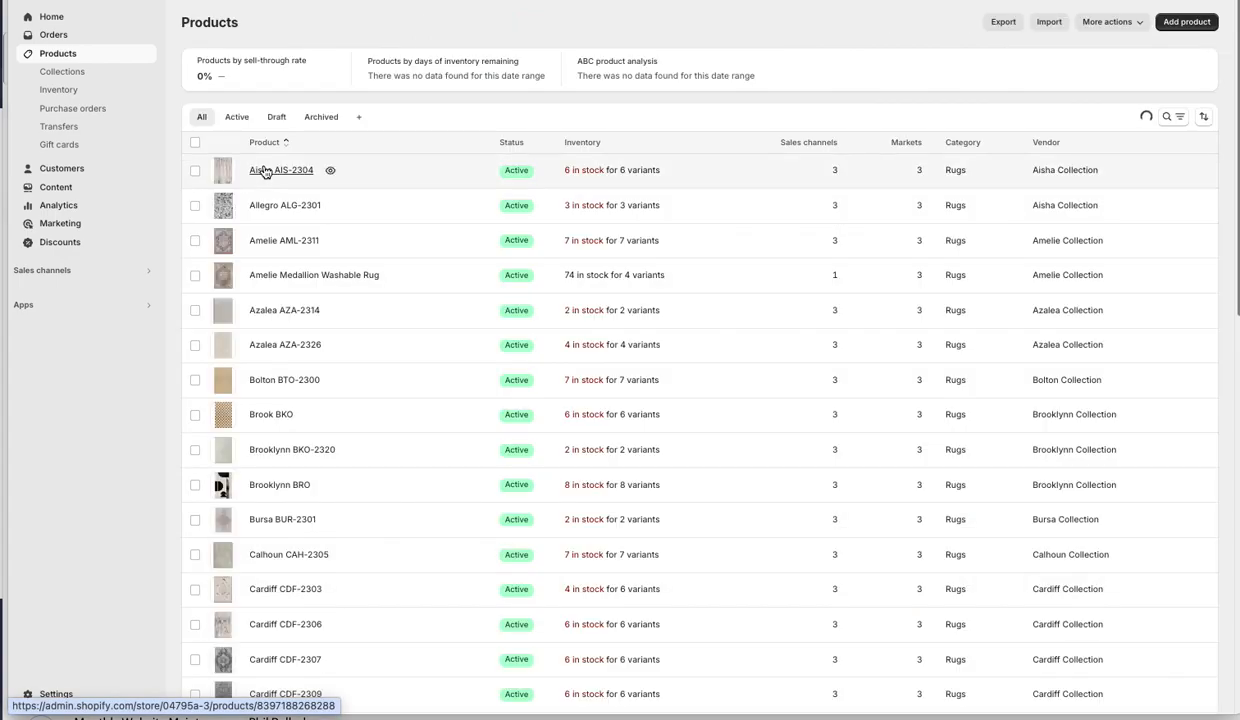
scroll(356, 287, down, 1)
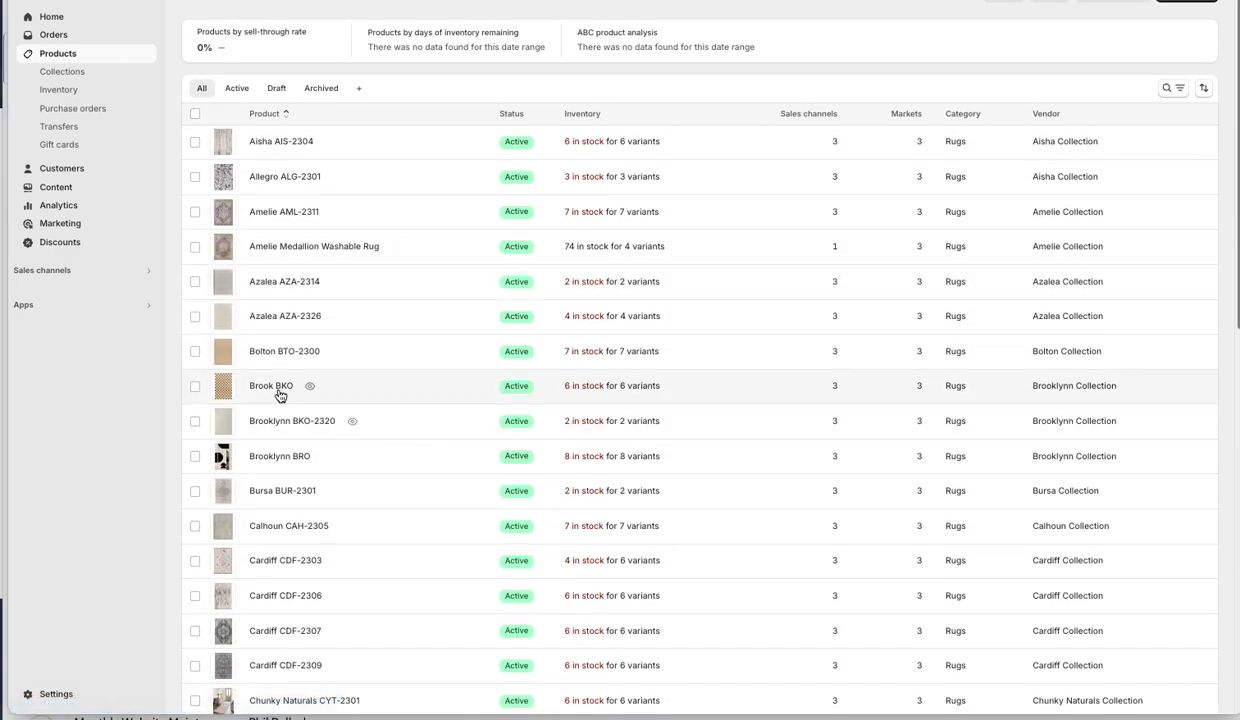
scroll(482, 407, down, 3)
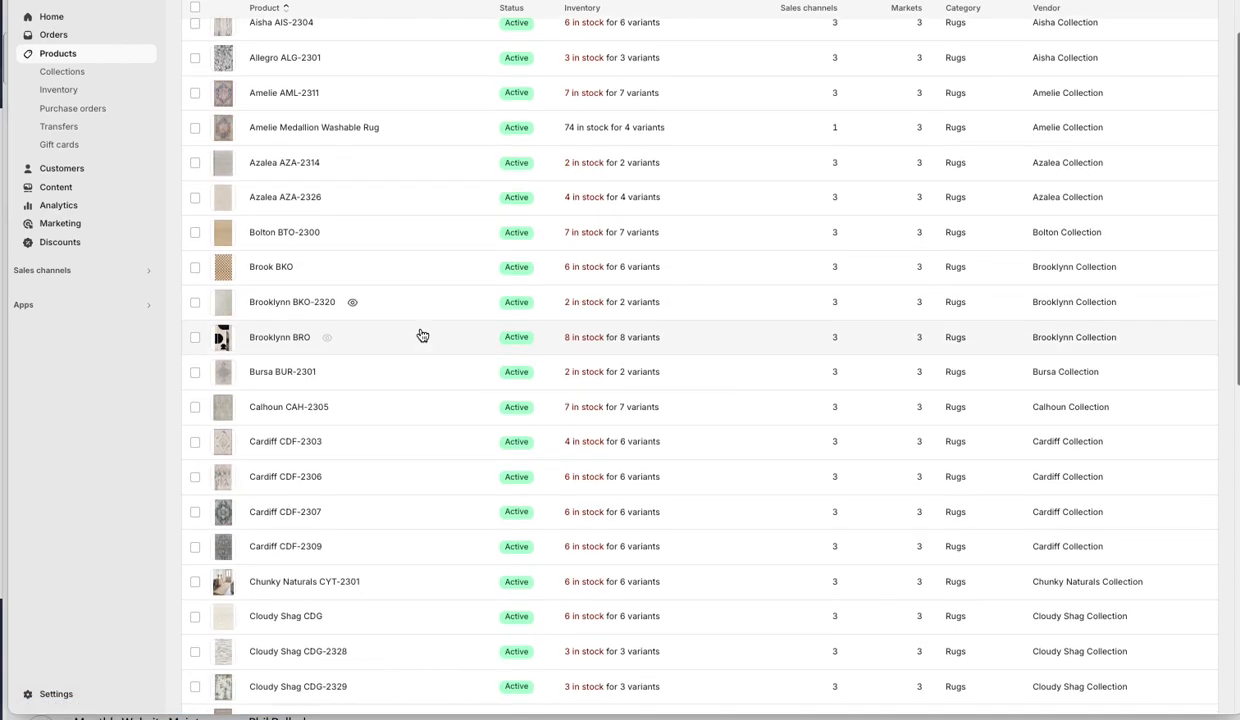
scroll(421, 337, down, 4)
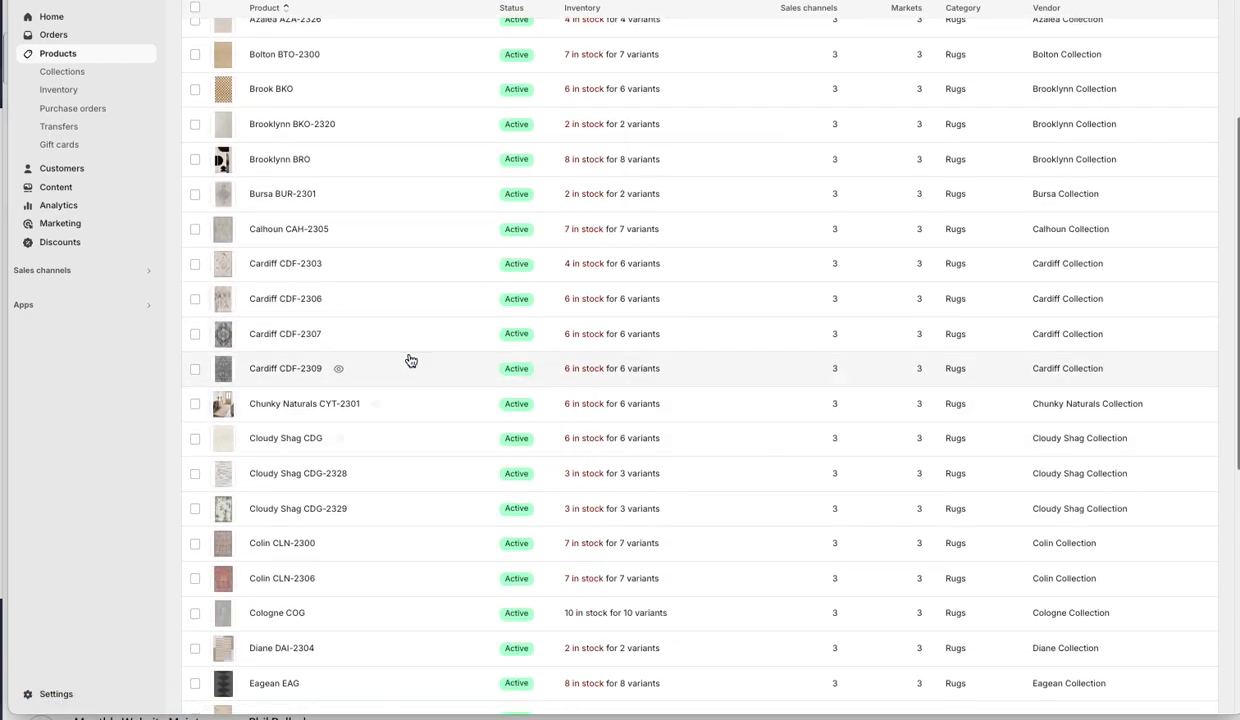
scroll(410, 360, down, 3)
scroll(285, 465, up, 8)
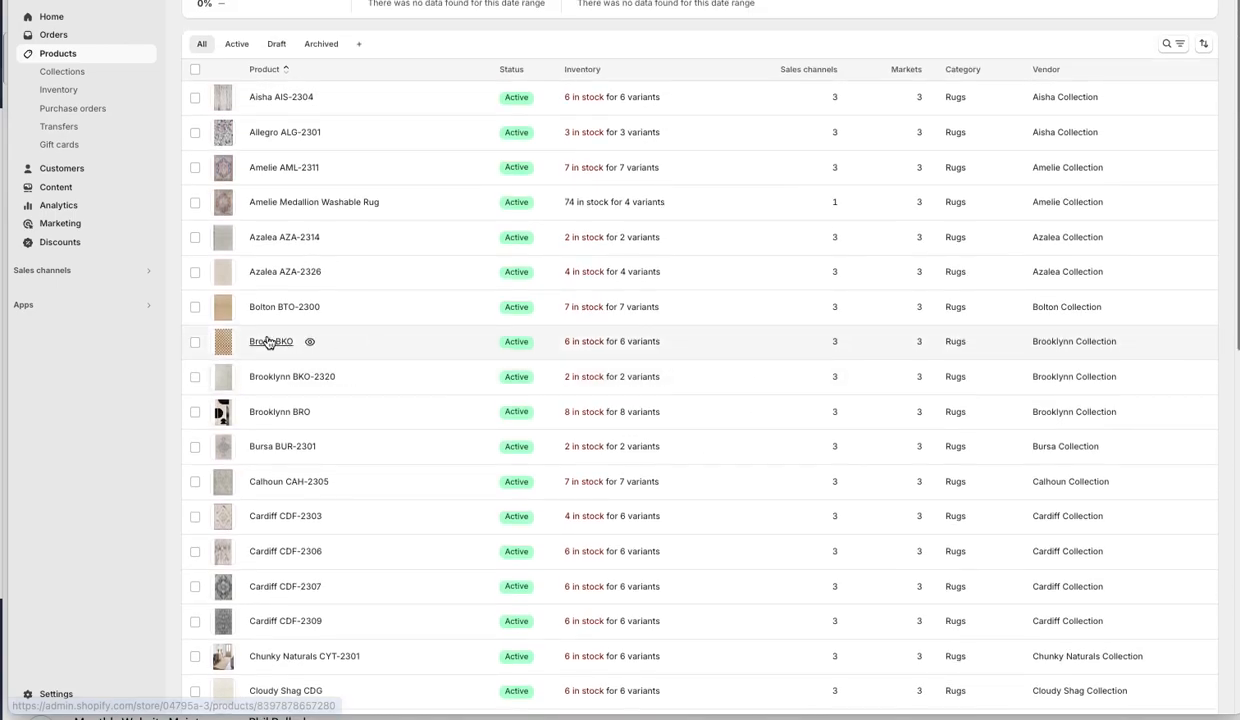
click(267, 345)
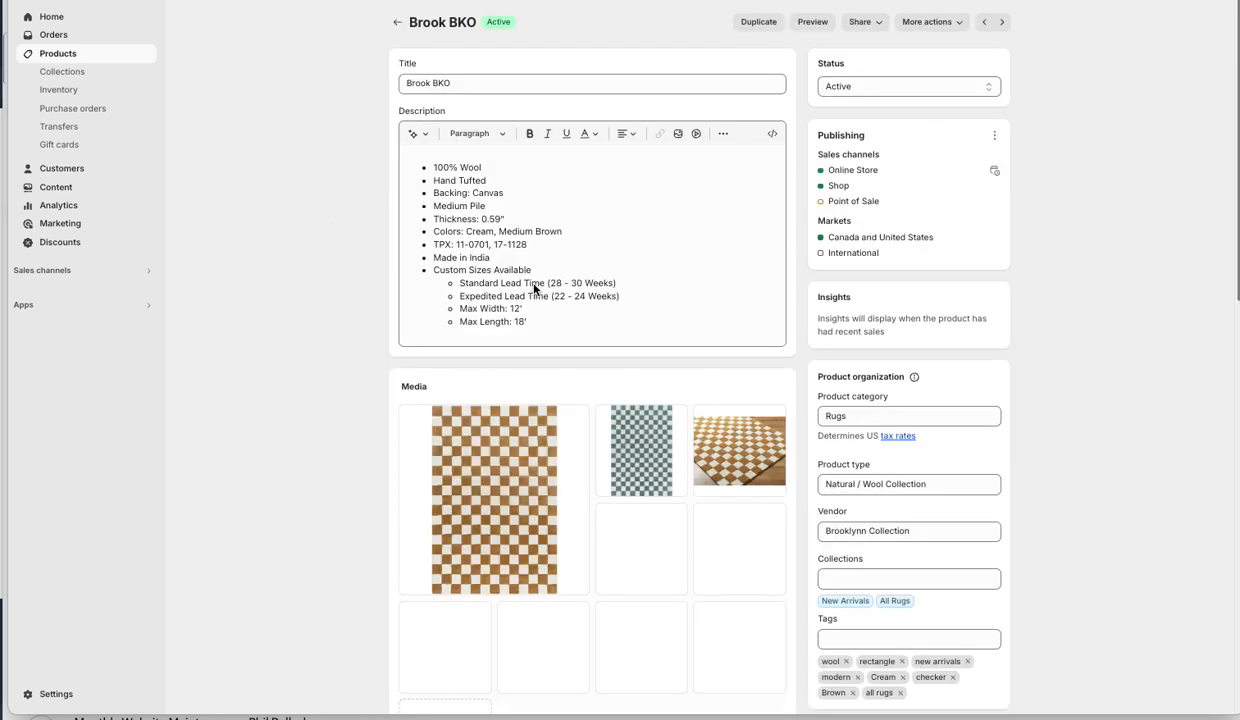
Step: Examine the Colors and TPX lines in the Brook BKO description
drag(579, 231, 425, 231)
click(536, 232)
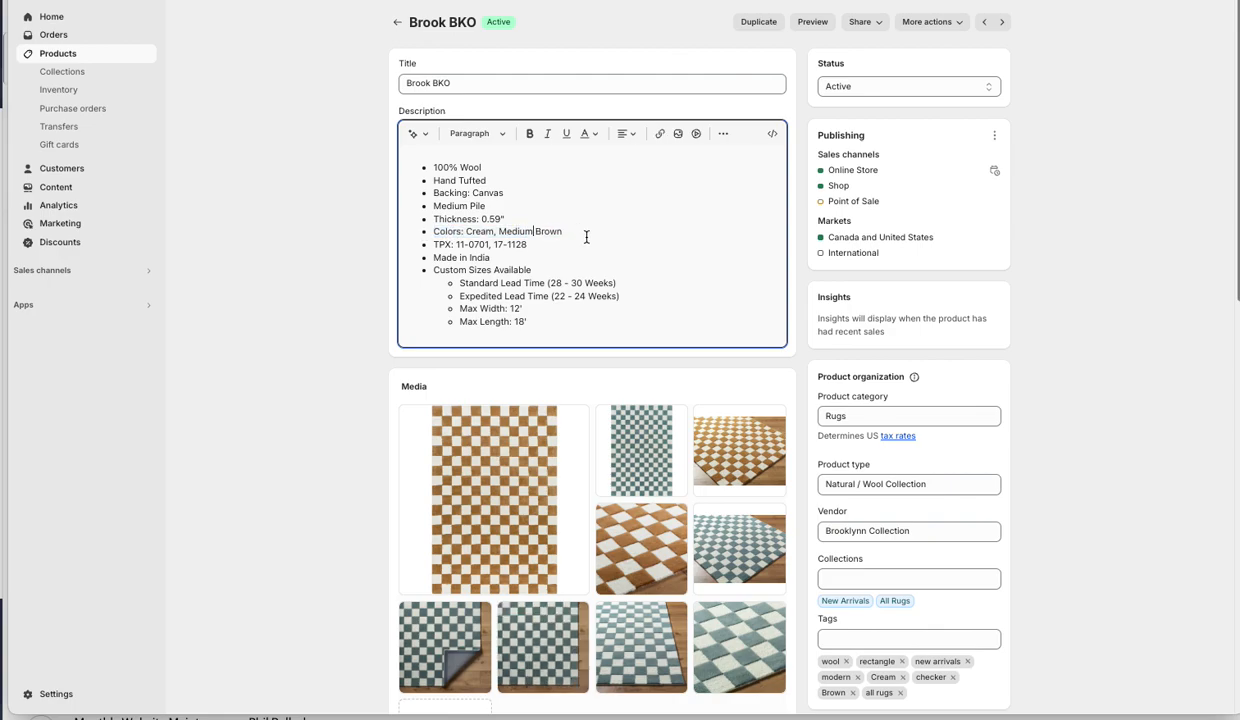
triple_click(547, 241)
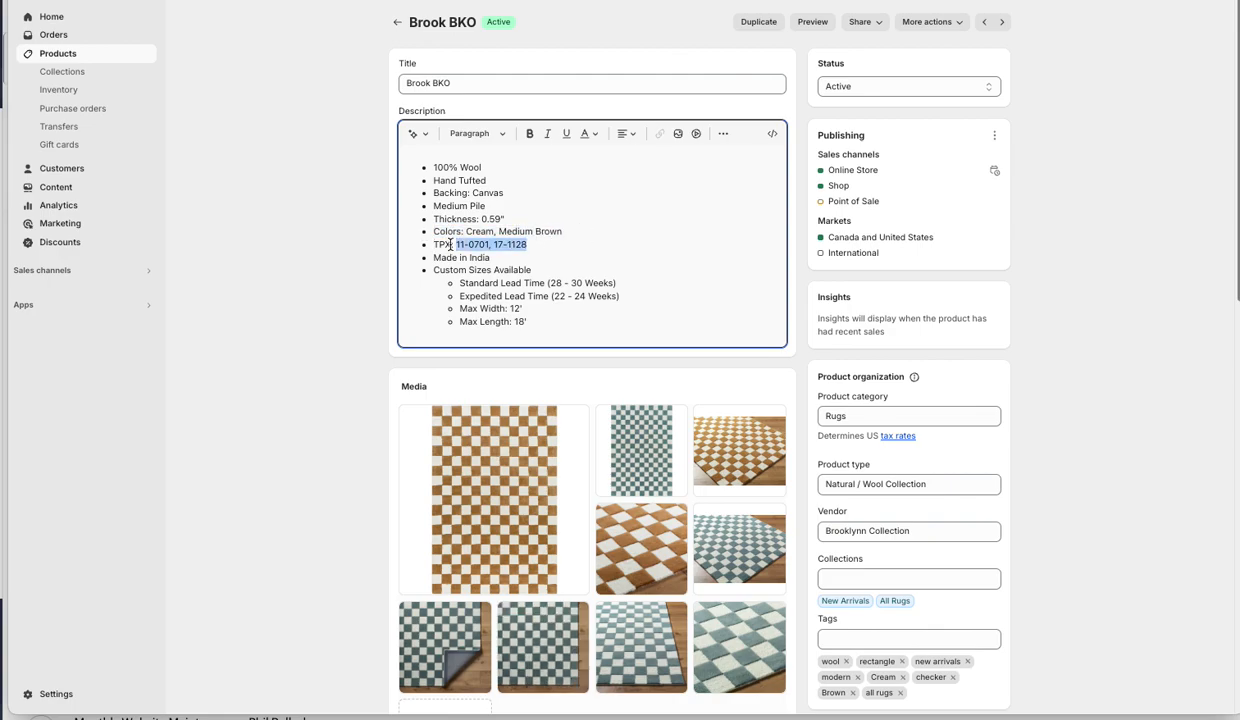
click(566, 238)
Step: Examine the Brook BKO media, its Size and Color options, and the image linked to each brown and blue variant
scroll(646, 253, down, 3)
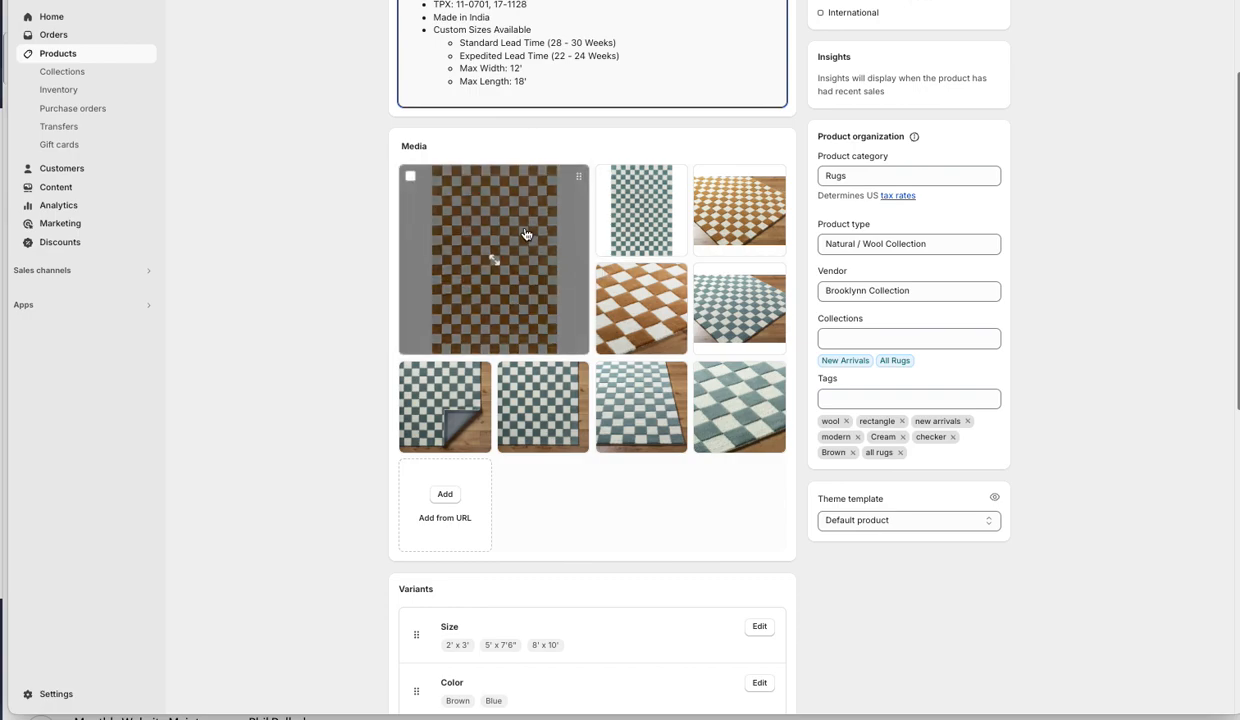
scroll(540, 300, down, 3)
scroll(505, 420, up, 4)
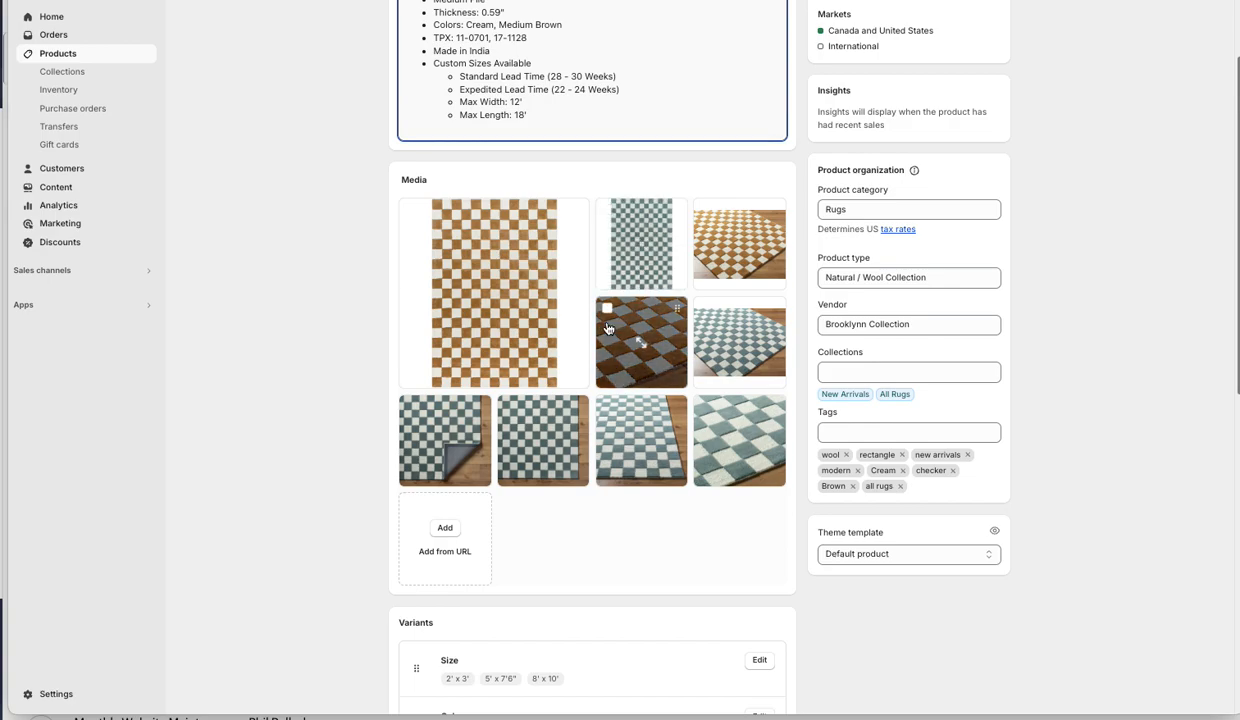
scroll(505, 485, down, 2)
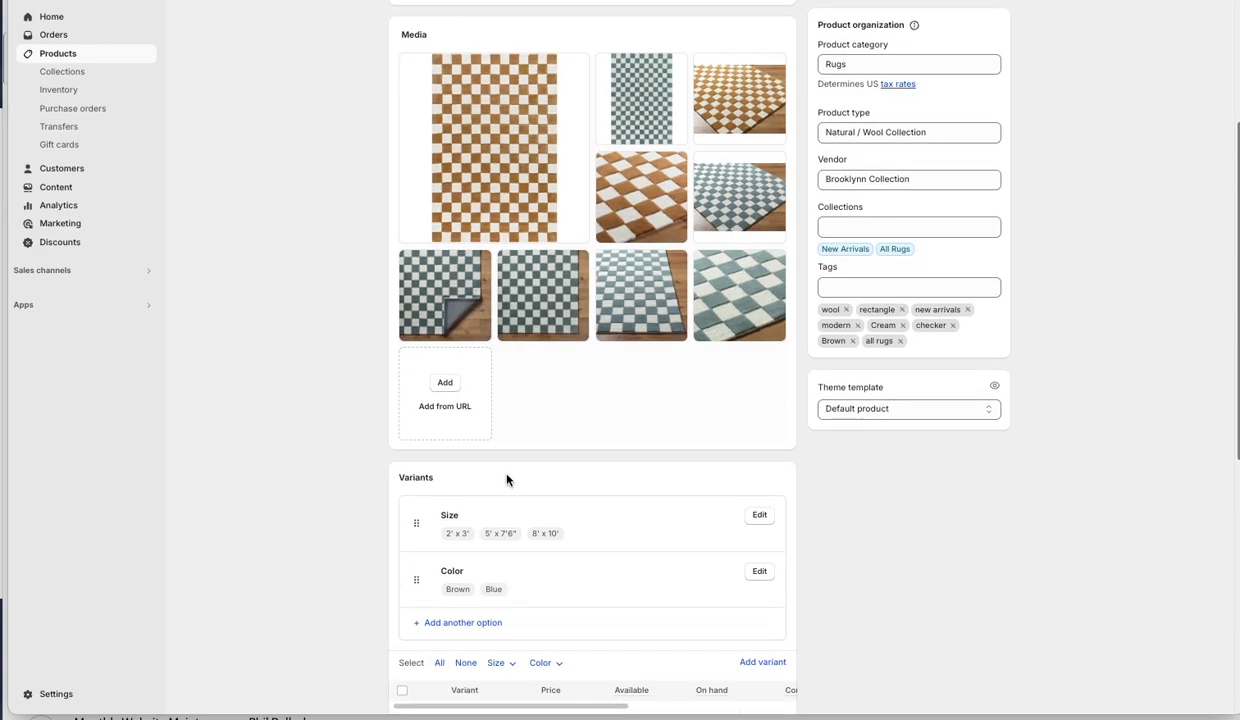
scroll(577, 456, up, 2)
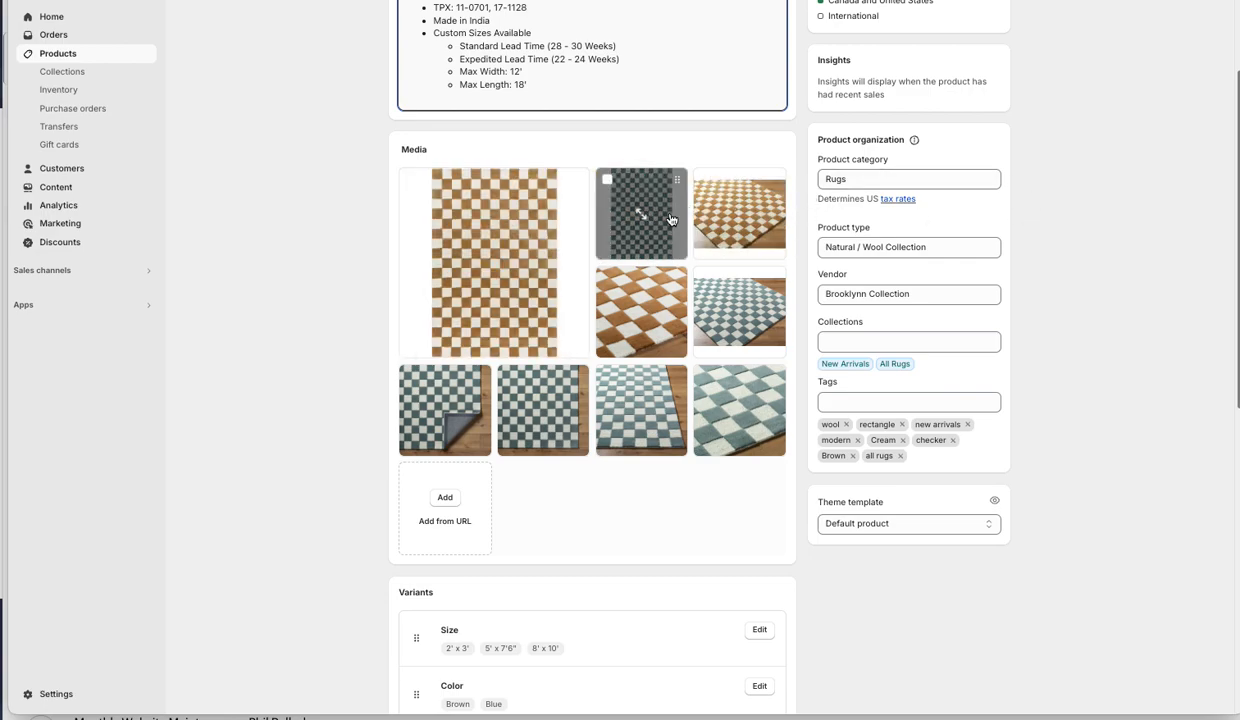
drag(670, 218, 630, 243)
scroll(565, 479, down, 5)
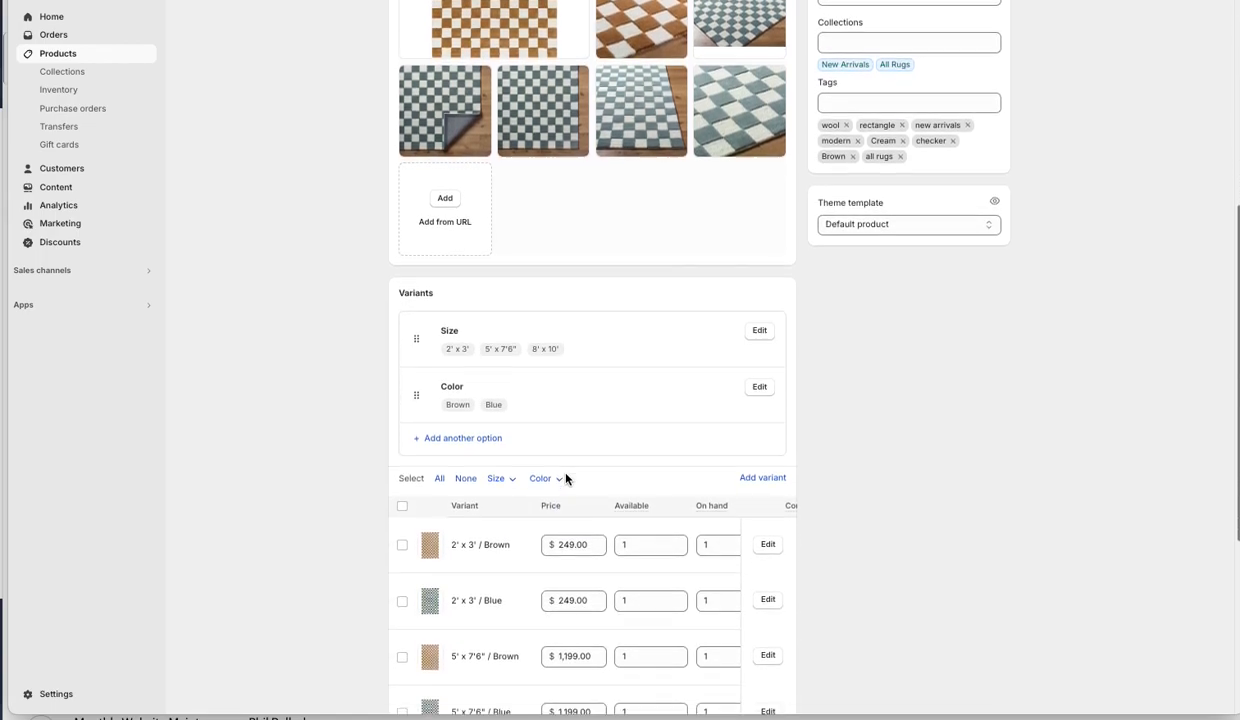
scroll(567, 481, down, 2)
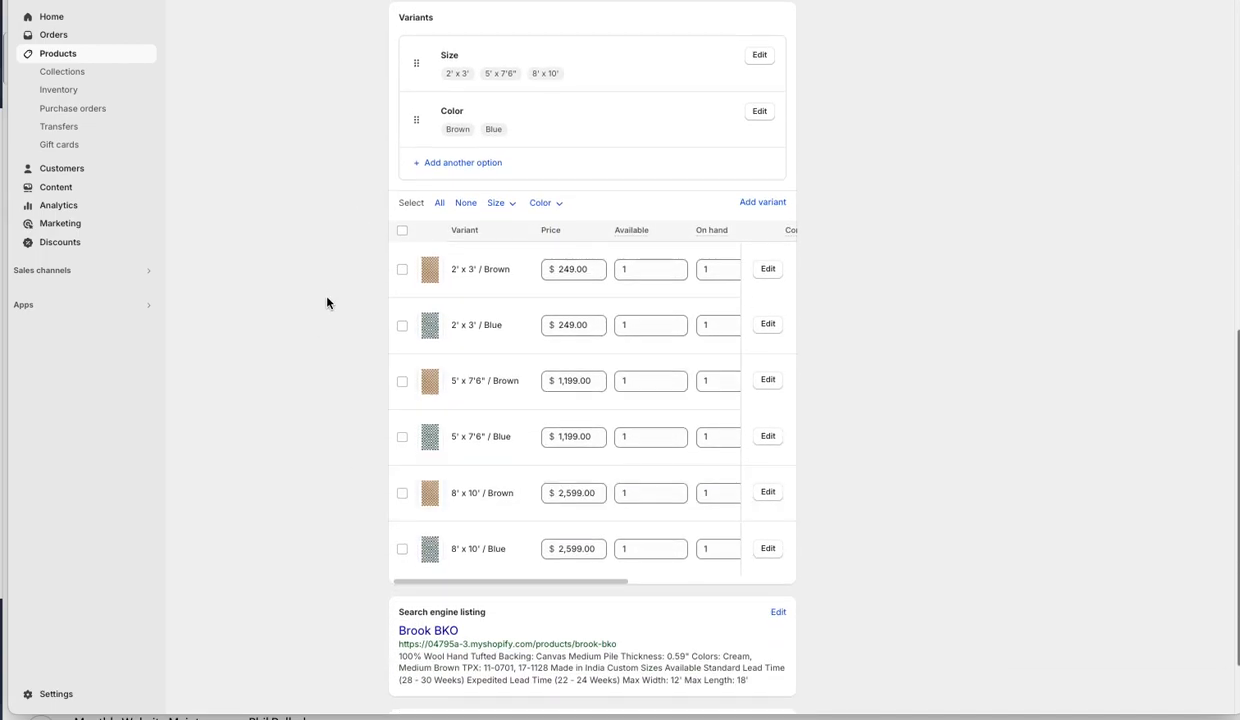
Step: Examine the 2' x 3' / Blue variant and the SKU of each size and color variant in the Brook BKO variant table
scroll(326, 302, up, 2)
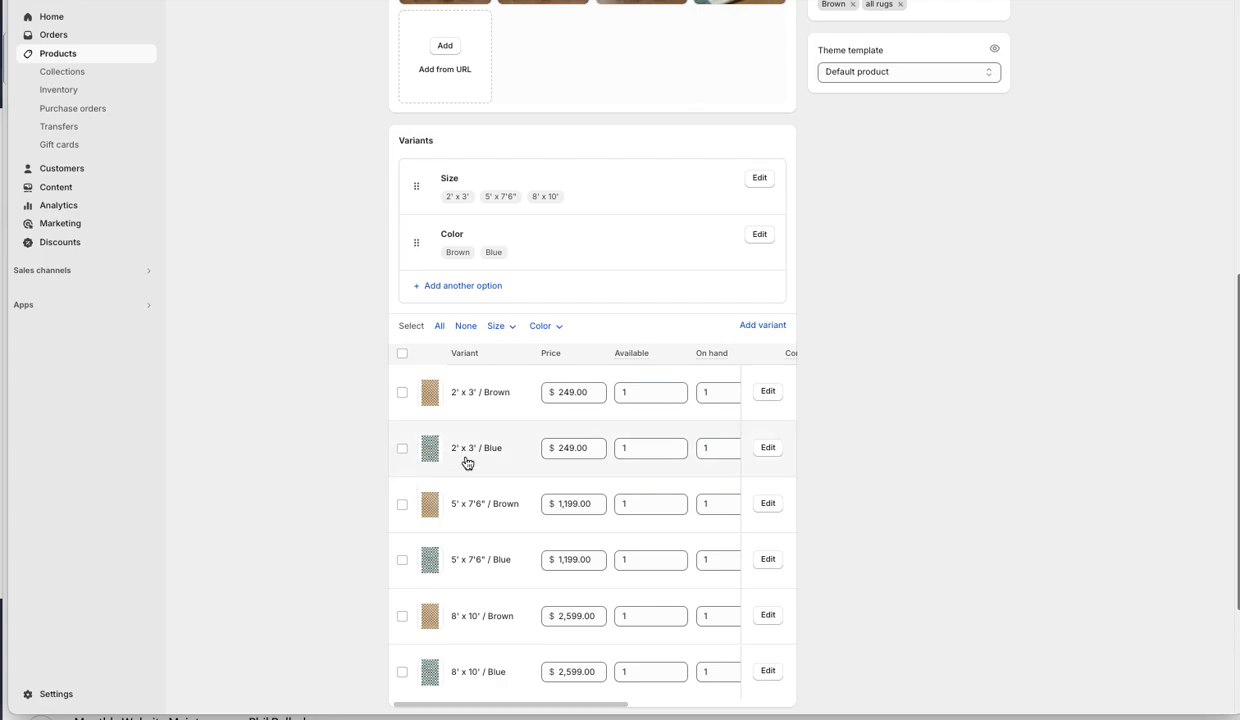
click(400, 452)
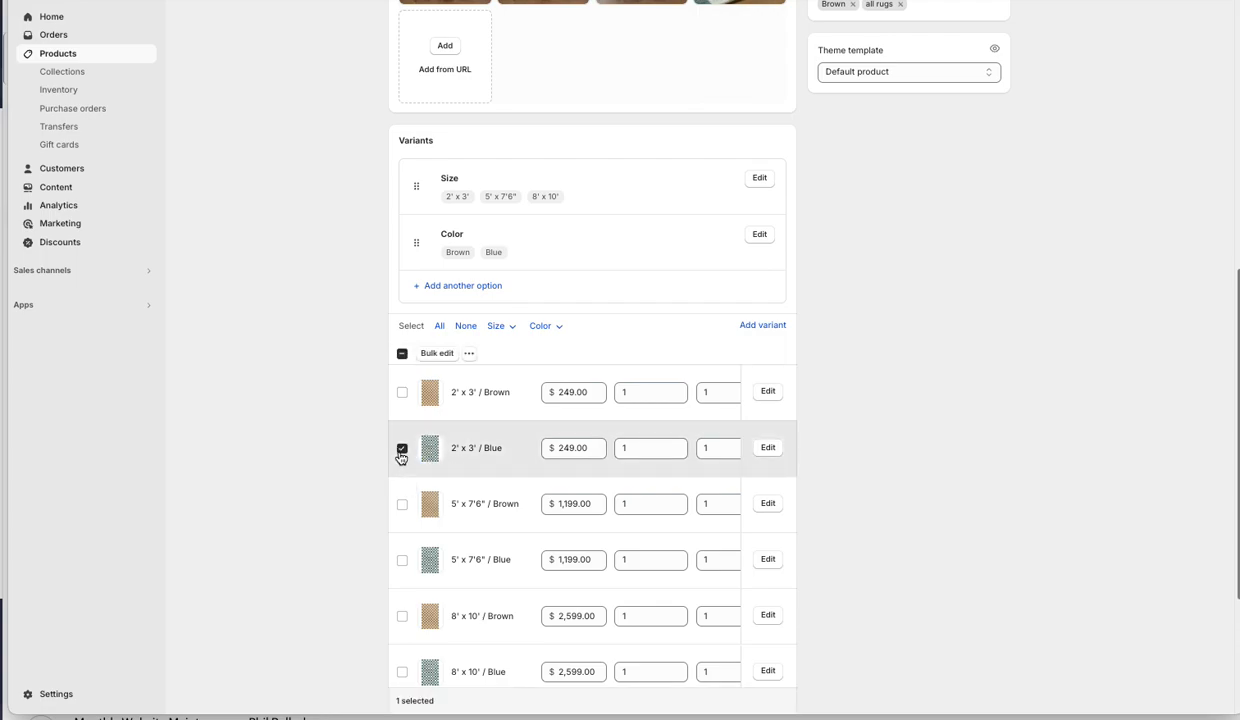
click(401, 451)
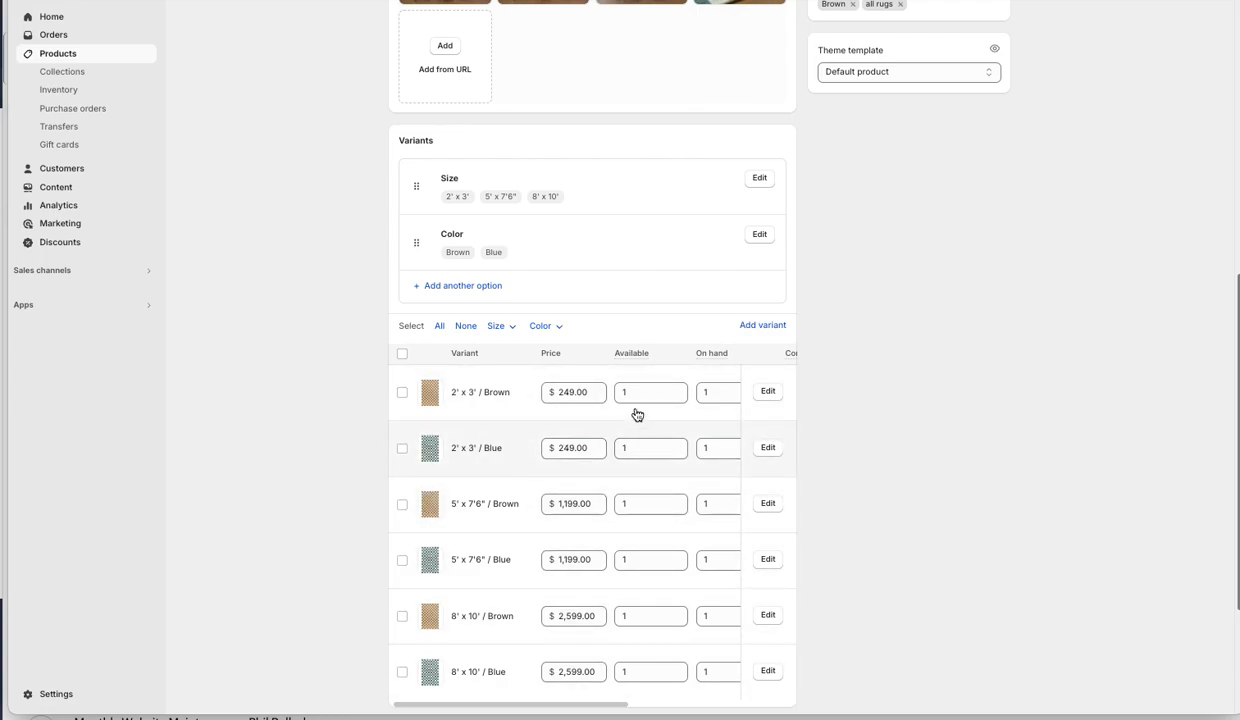
drag(586, 707, 733, 705)
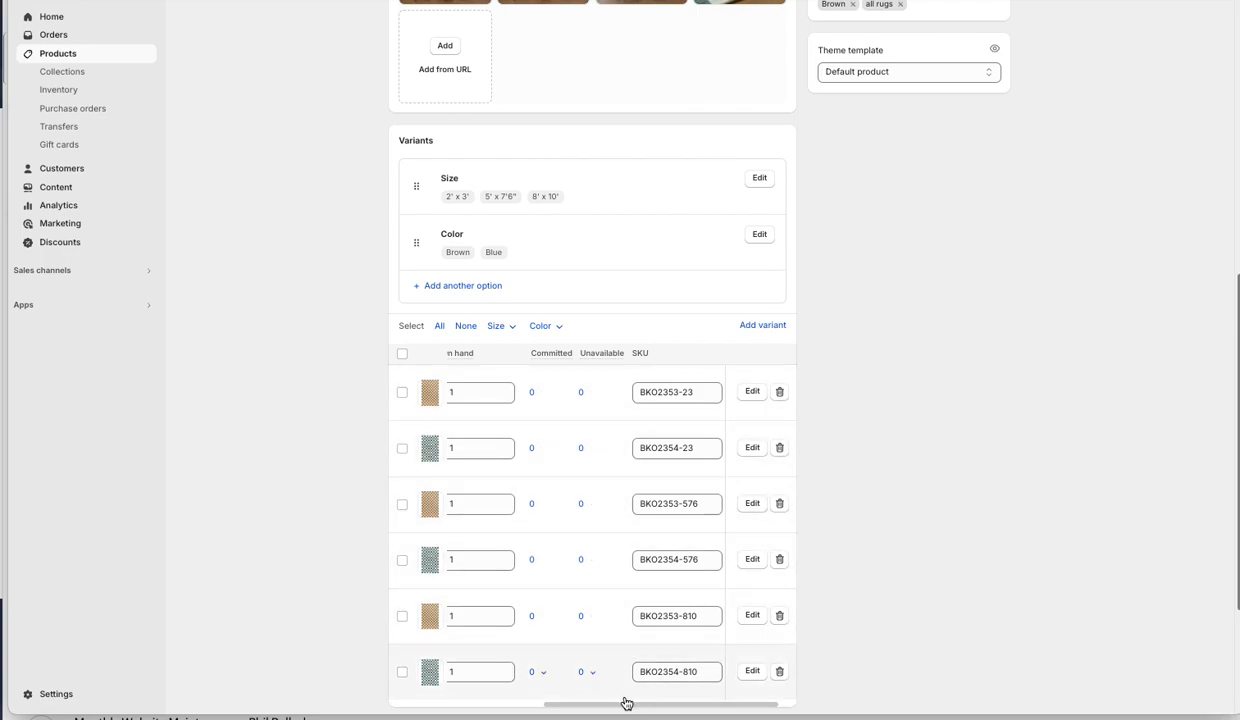
drag(616, 707, 451, 681)
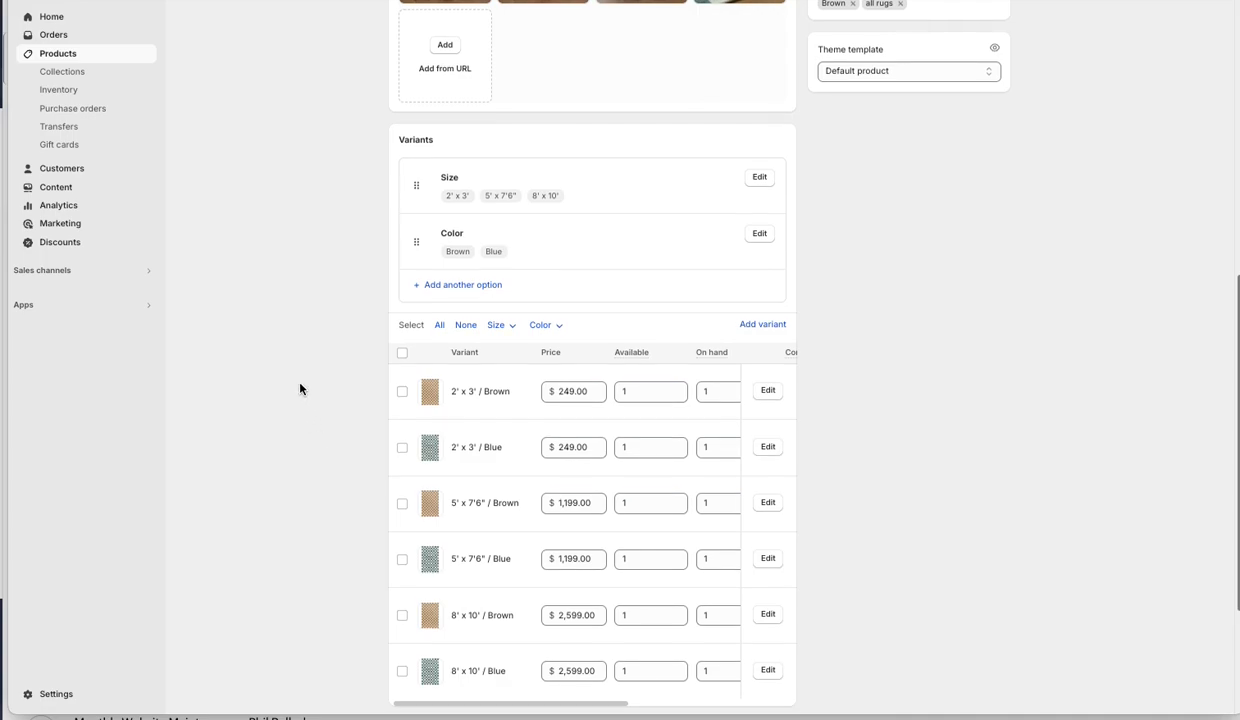
Step: Check the image linked to the 2' x 3' / Blue and 5' x 7'6" / Brown variants without changing either one
scroll(420, 350, down, 2)
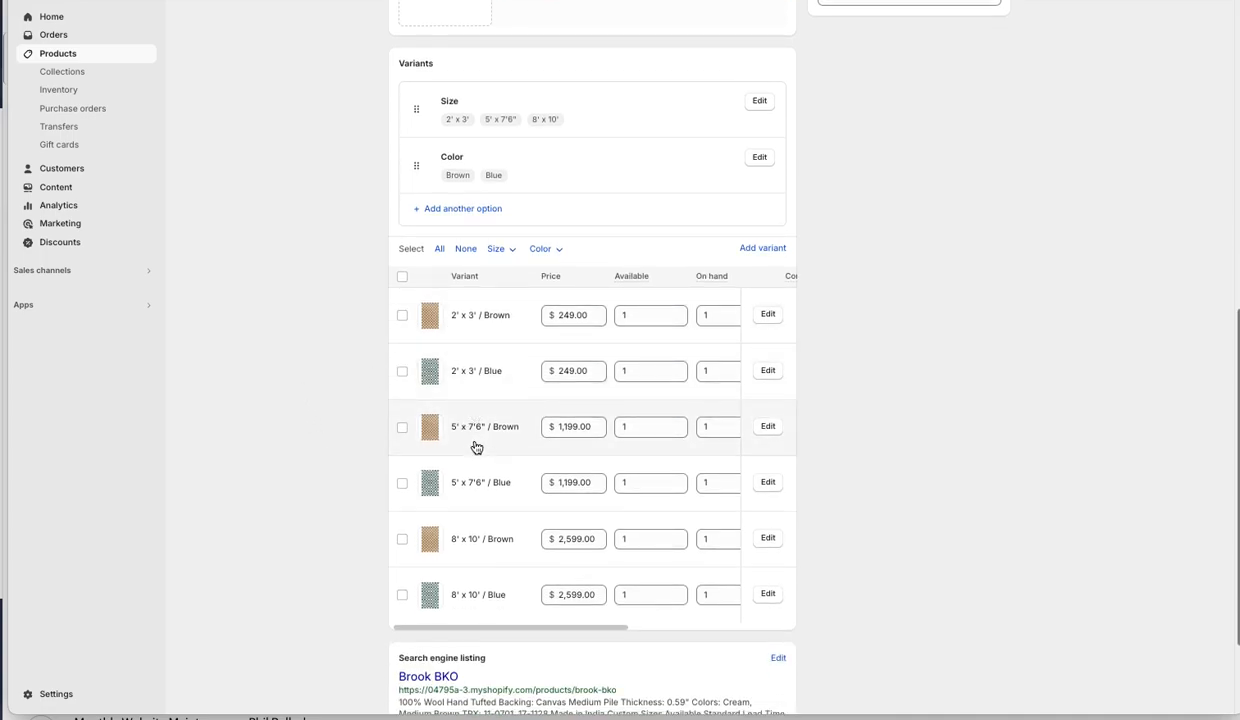
click(432, 385)
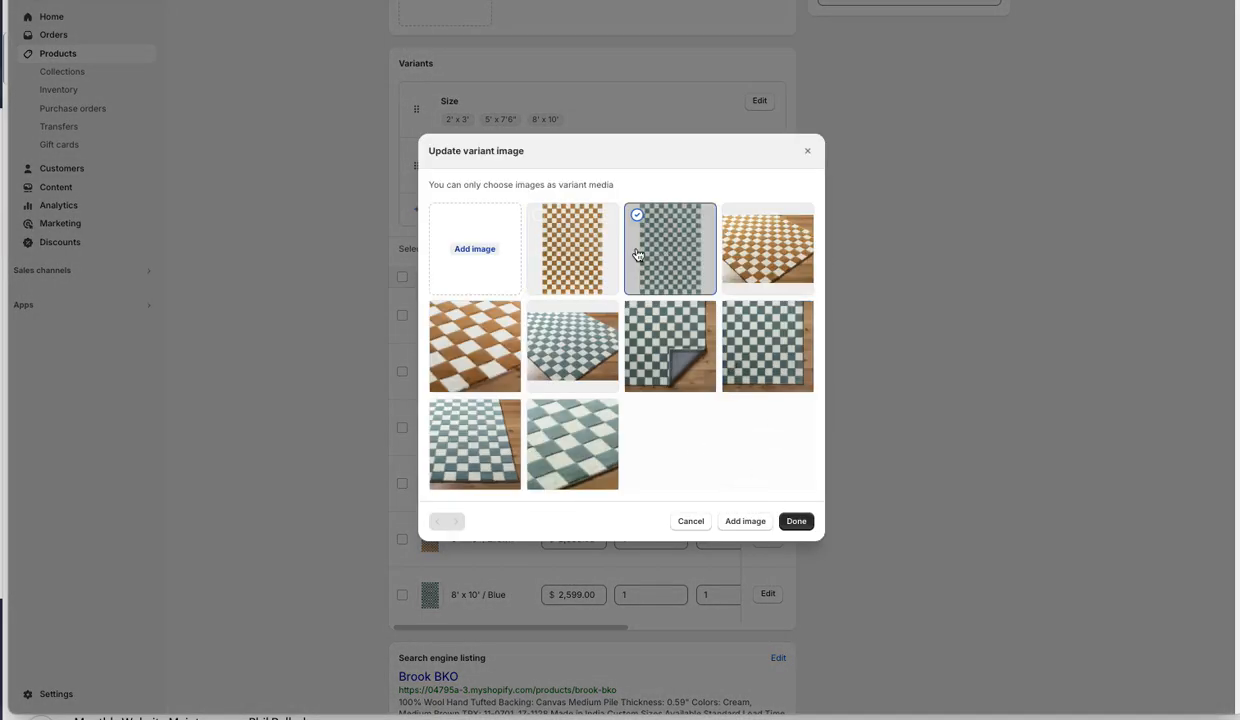
click(692, 523)
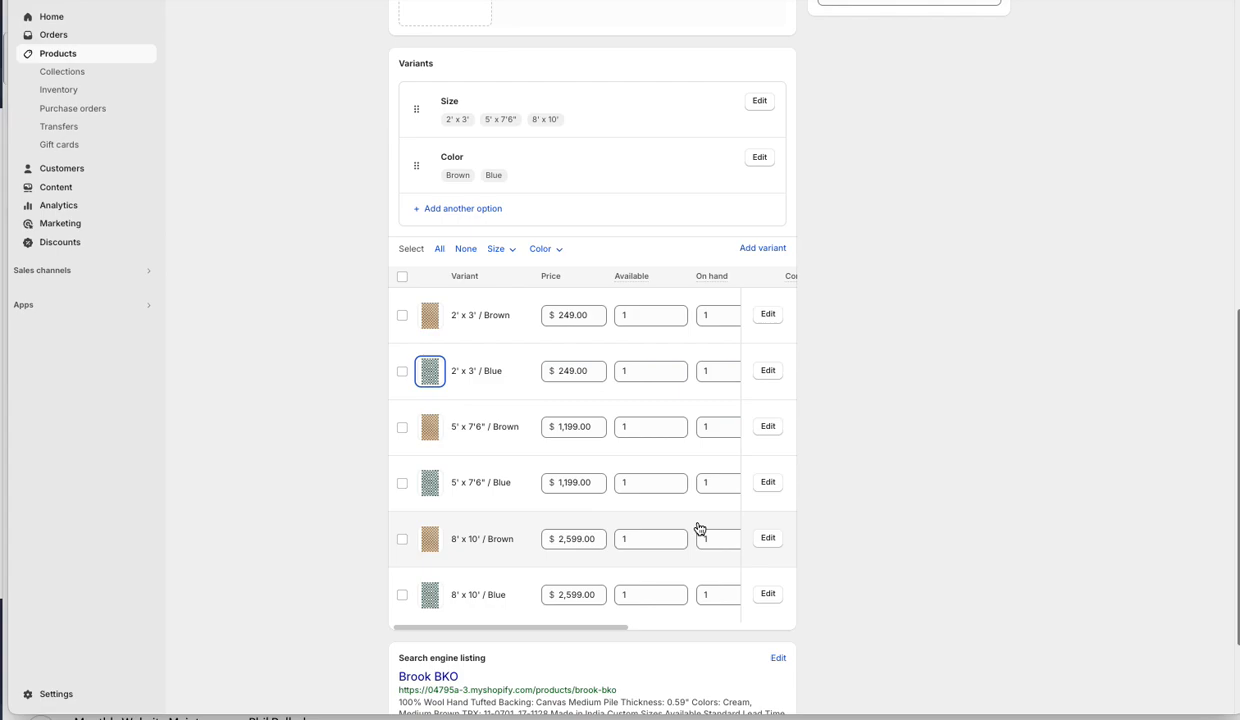
click(434, 437)
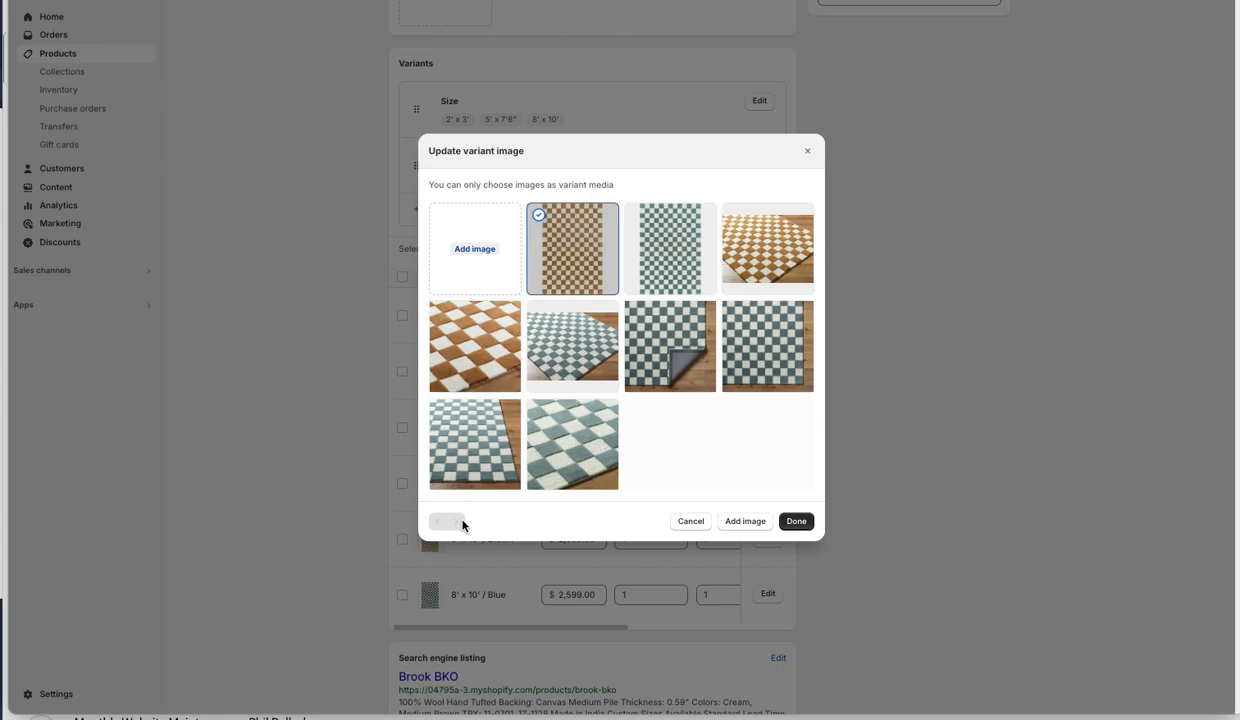
click(690, 522)
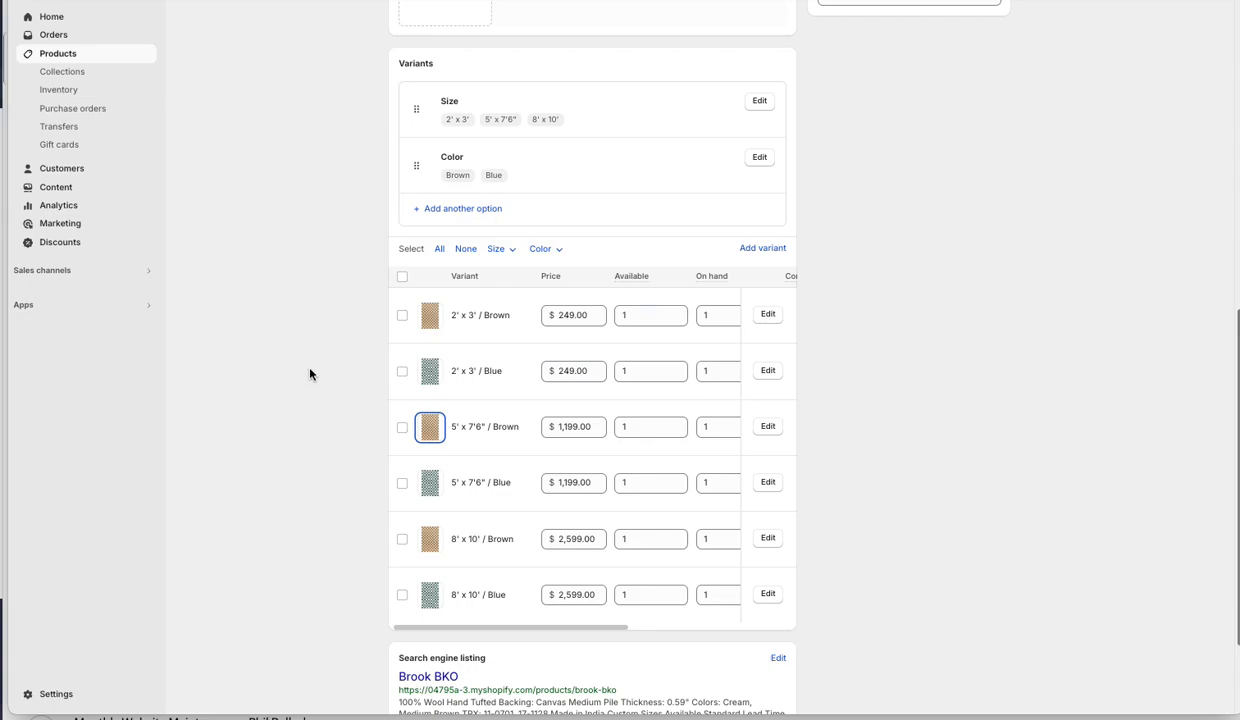
Step: Review the Brook BKO page again, from its variants and search engine listing back to its description, media, product organization and tags
scroll(310, 373, down, 3)
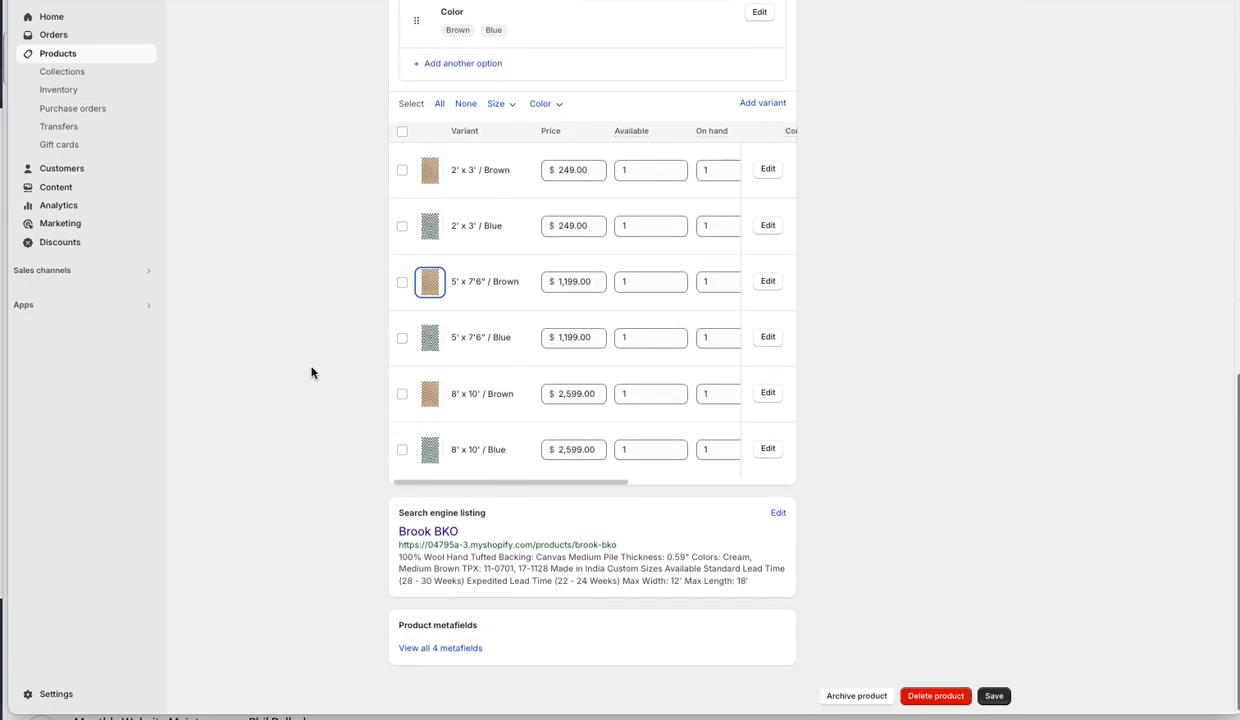
scroll(310, 372, up, 15)
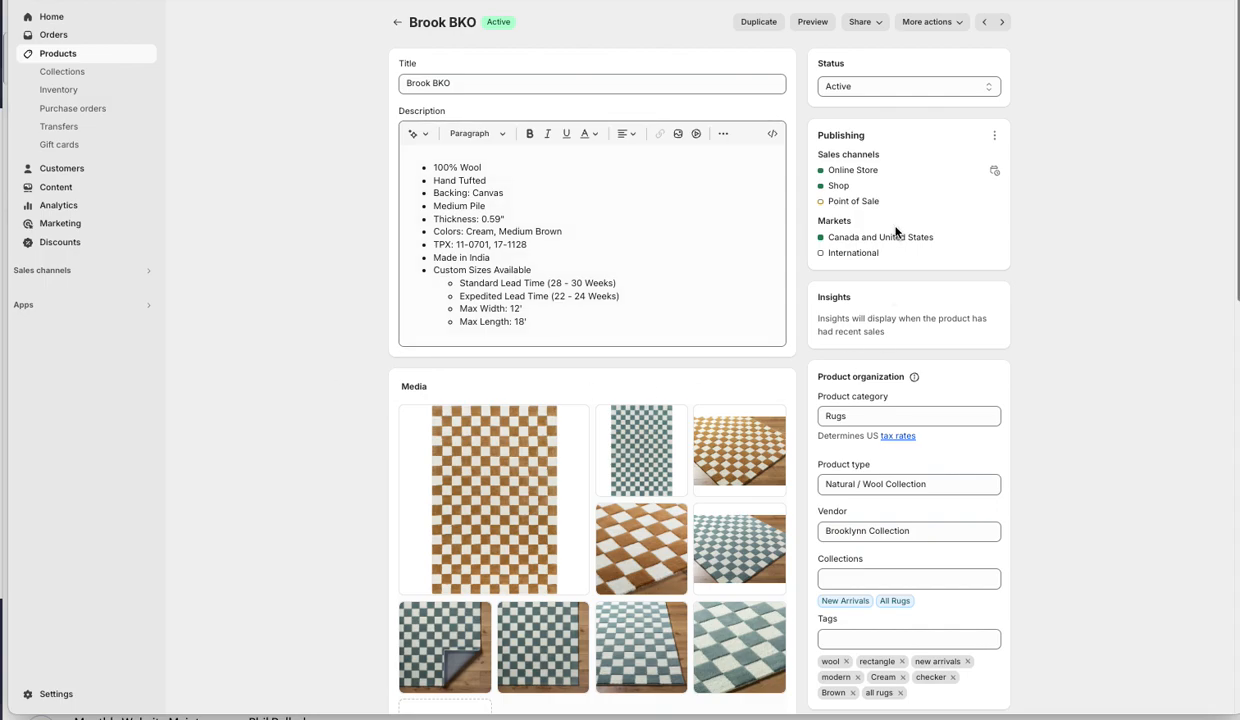
scroll(1003, 403, down, 5)
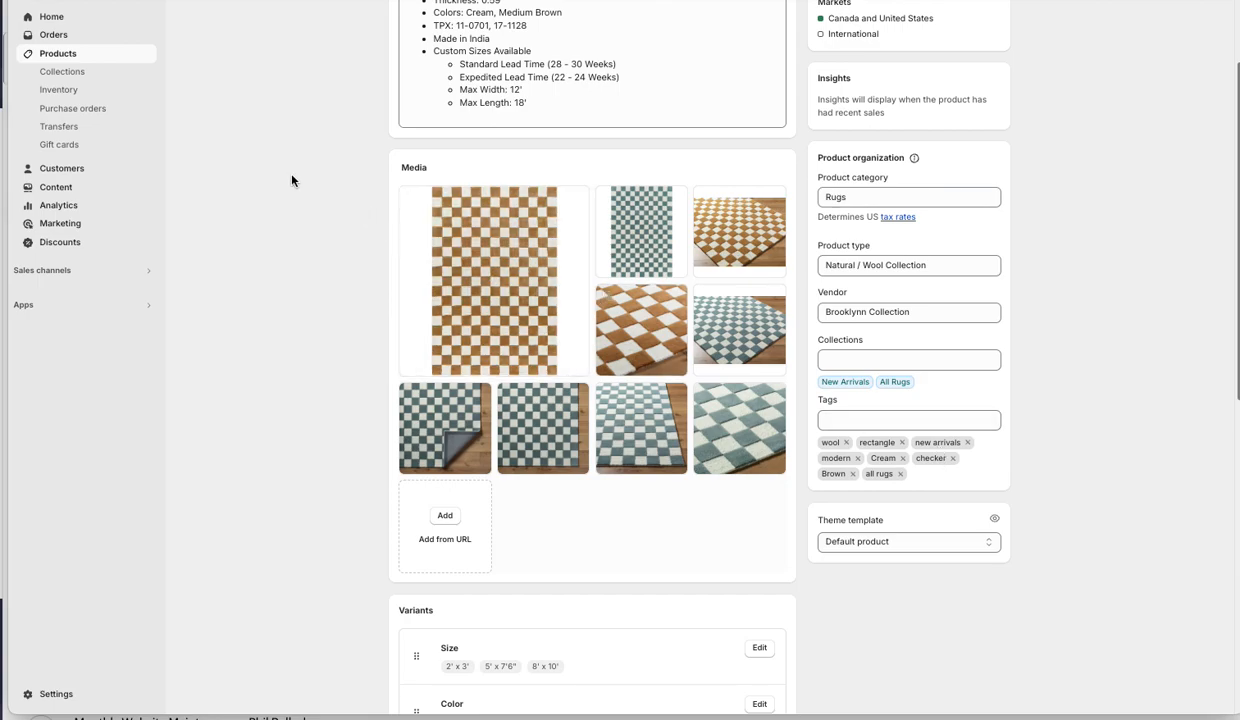
scroll(293, 196, up, 3)
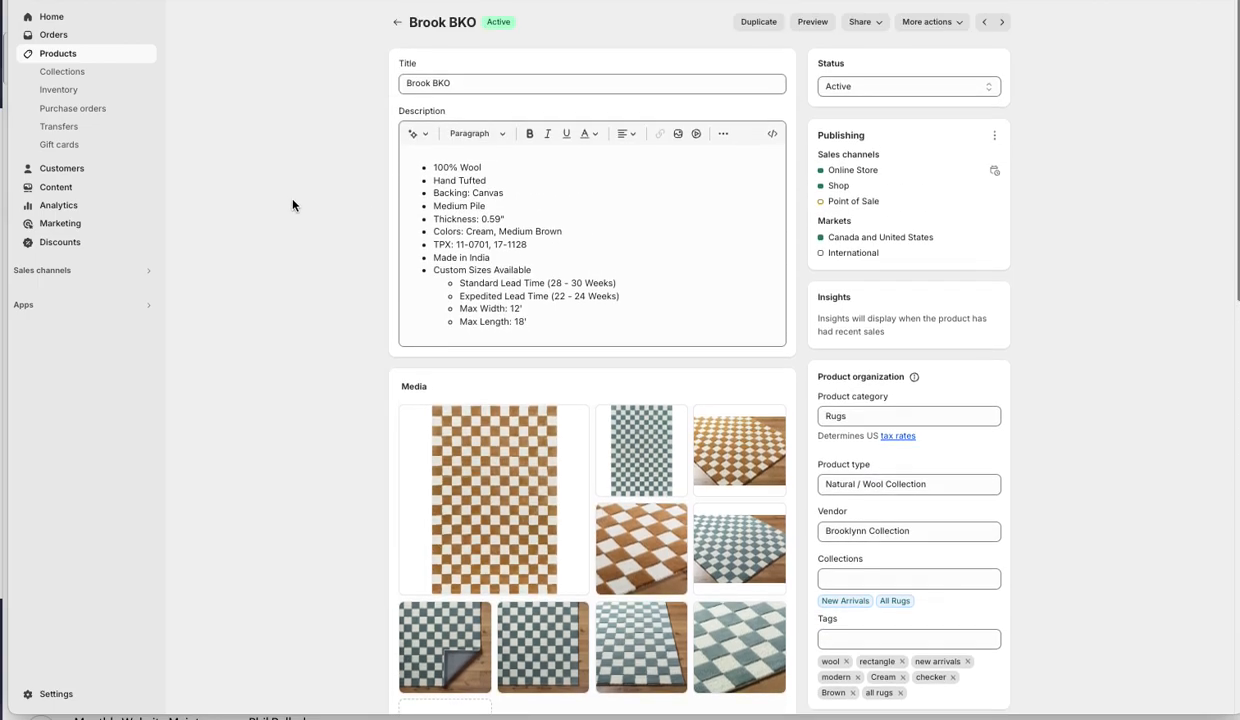
click(80, 73)
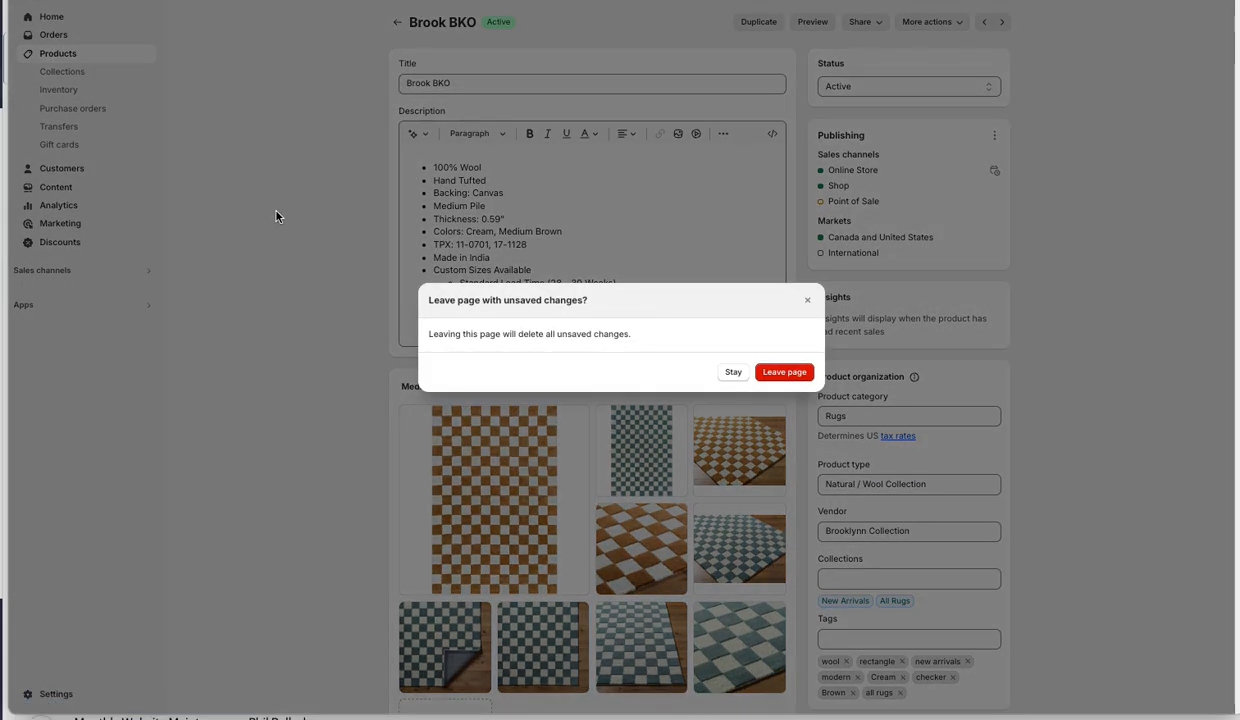
click(734, 372)
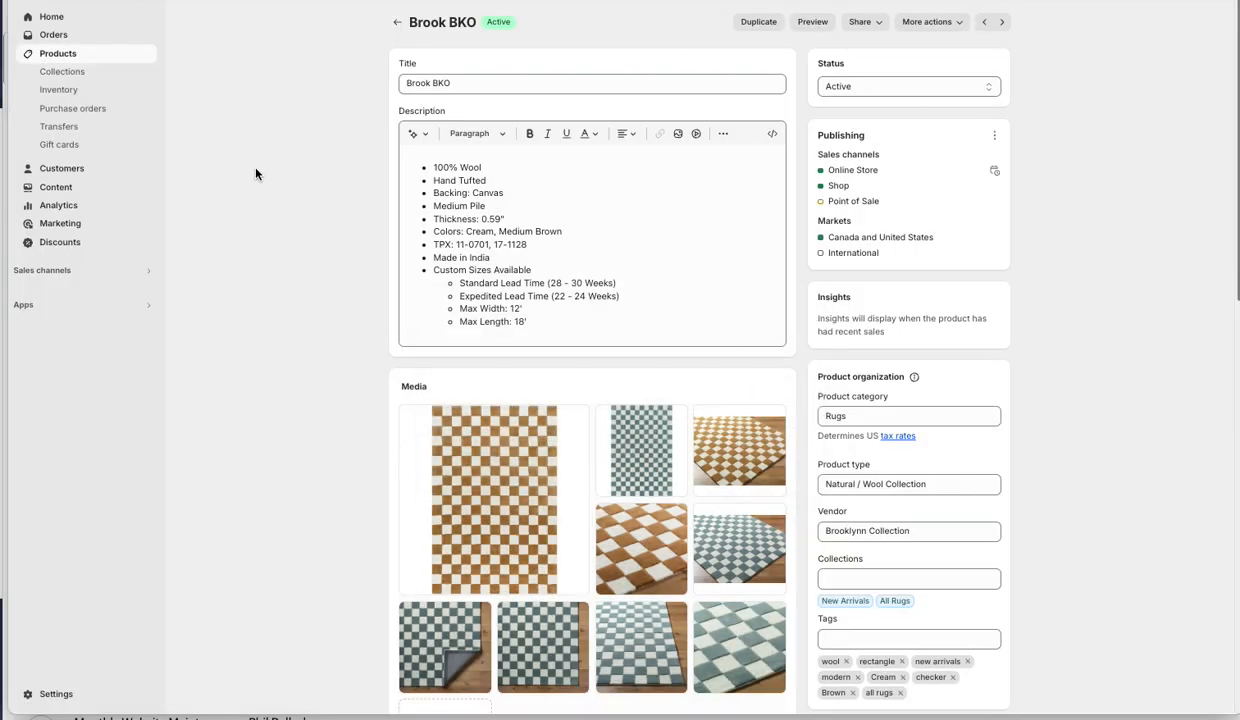
click(57, 74)
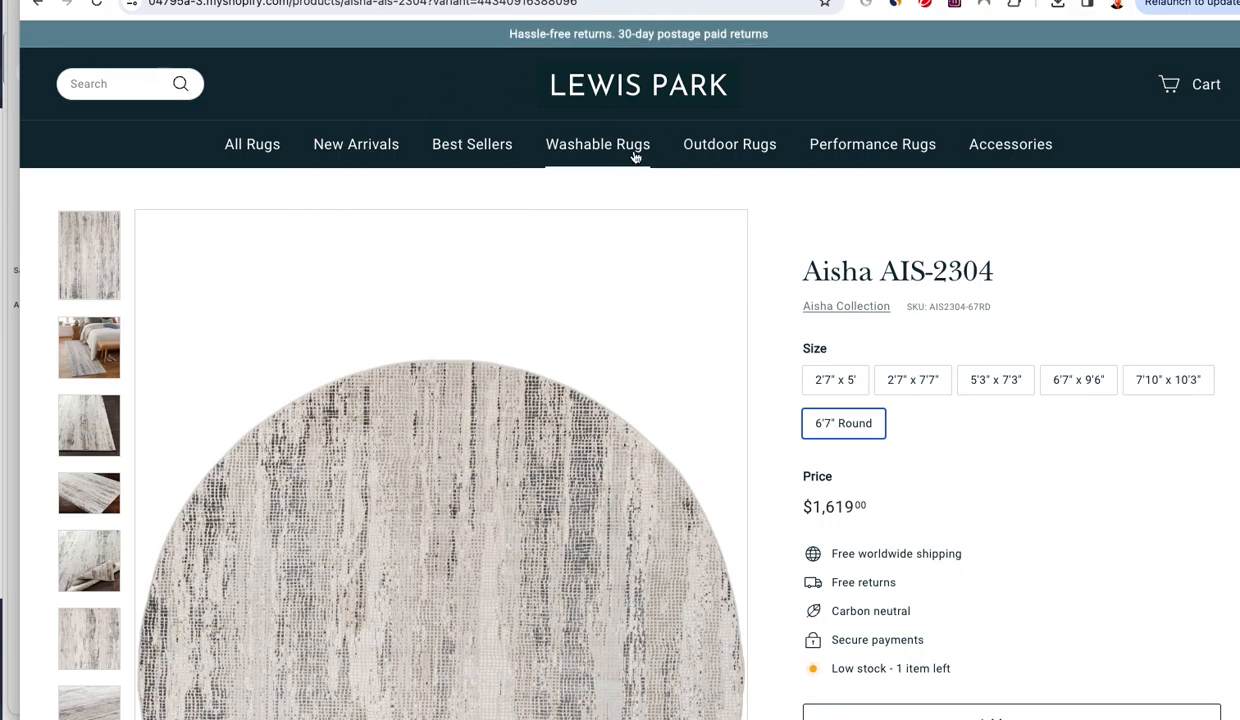
Step: On the Lewis Park storefront, look over the Aisha AIS-2304 product details and open the Washable Rugs collection
scroll(850, 176, down, 10)
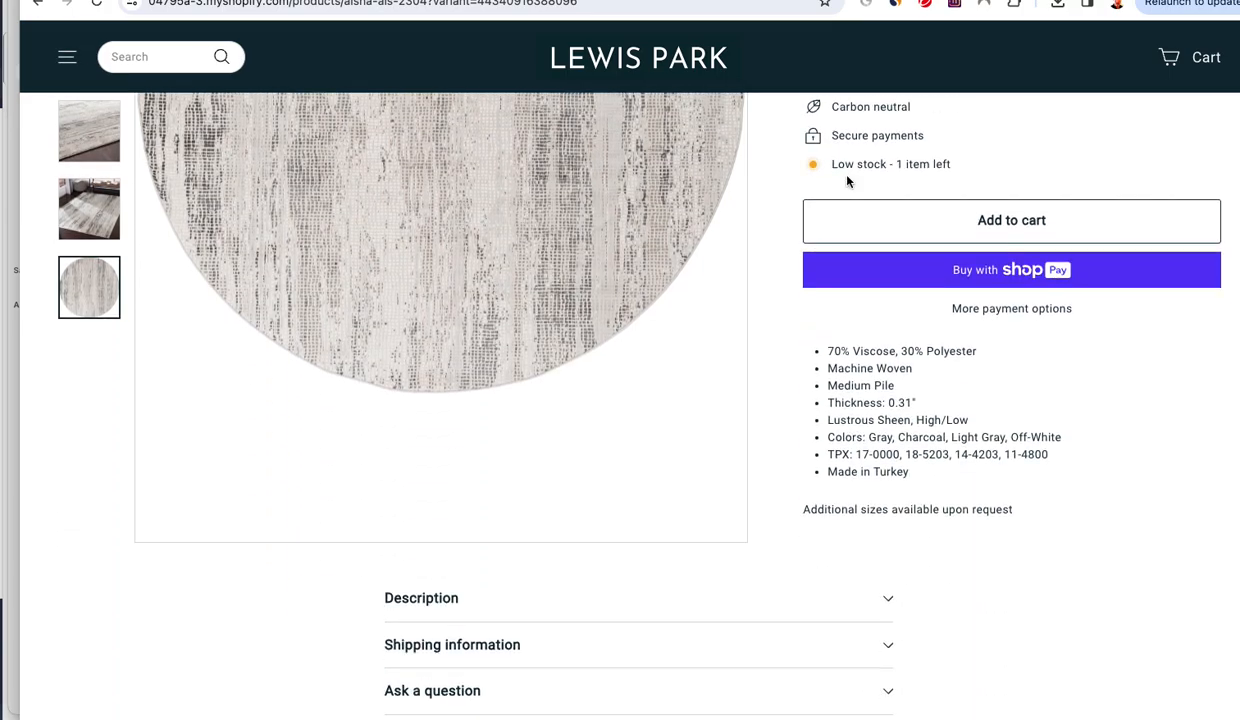
scroll(847, 181, down, 5)
scroll(846, 181, up, 10)
click(629, 162)
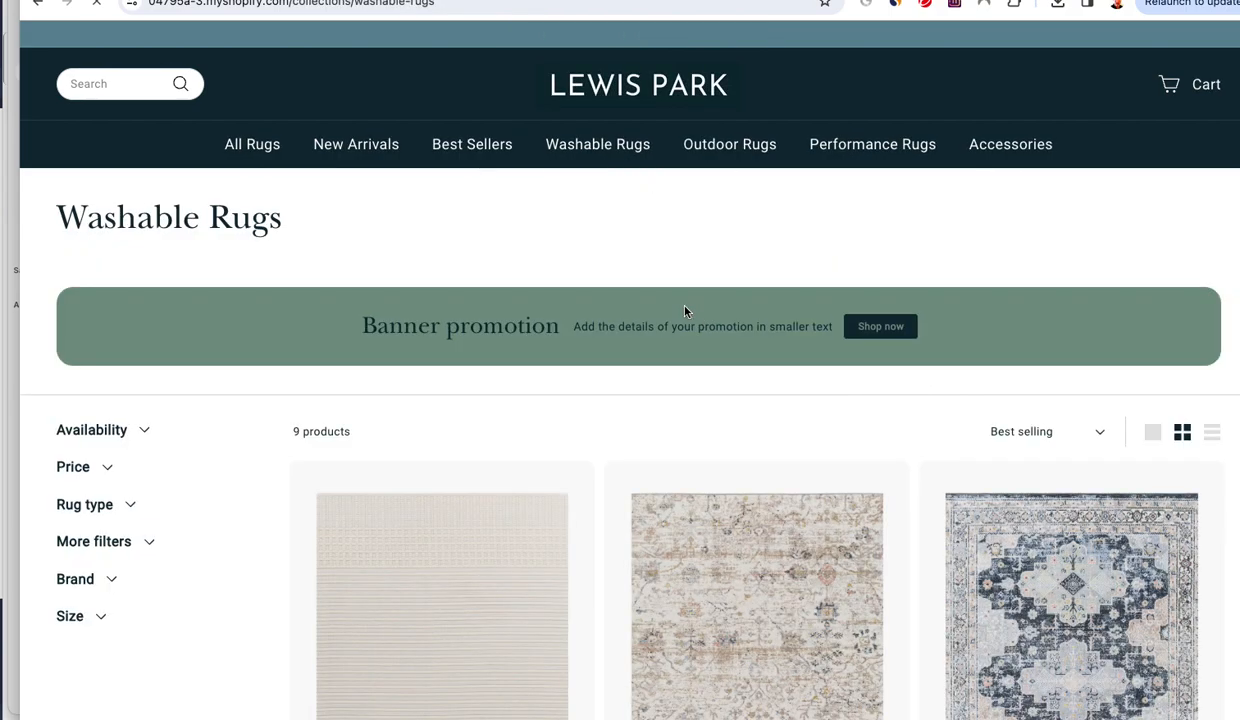
Step: Look through the rugs in the Washable Rugs collection and how their images appear in the product grid
scroll(682, 308, down, 2)
mouse_move(808, 434)
scroll(499, 402, down, 3)
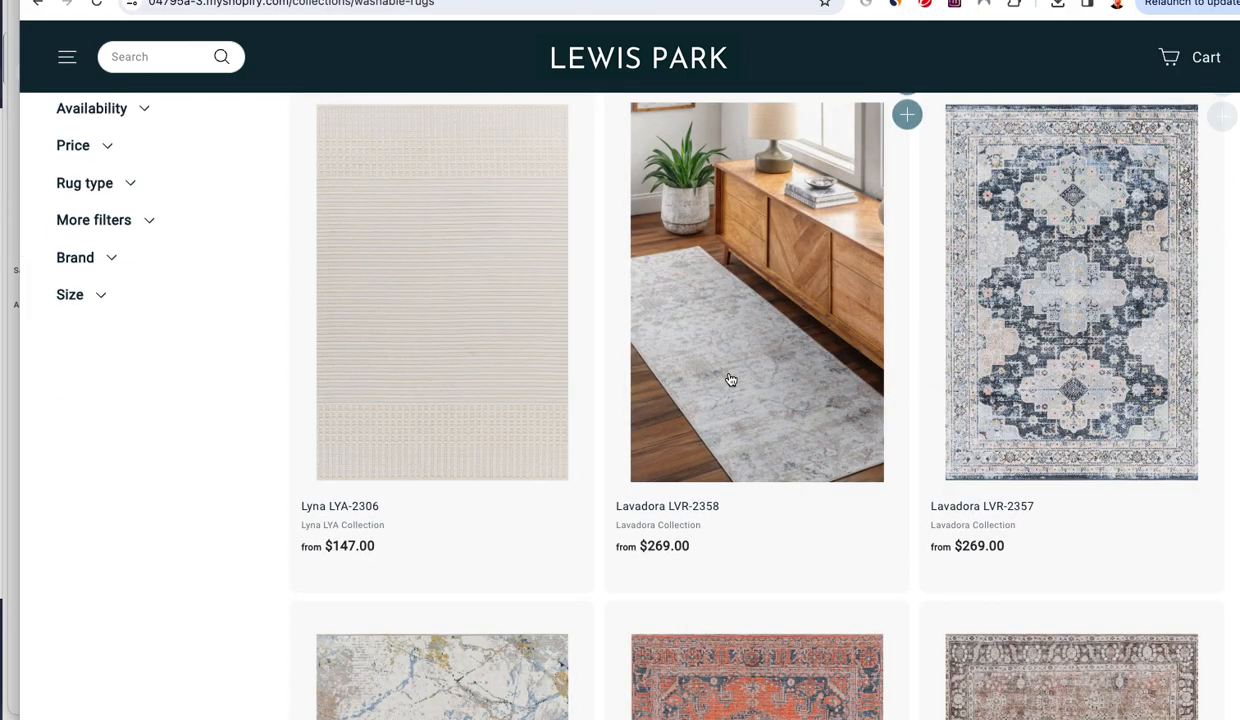
scroll(464, 399, up, 3)
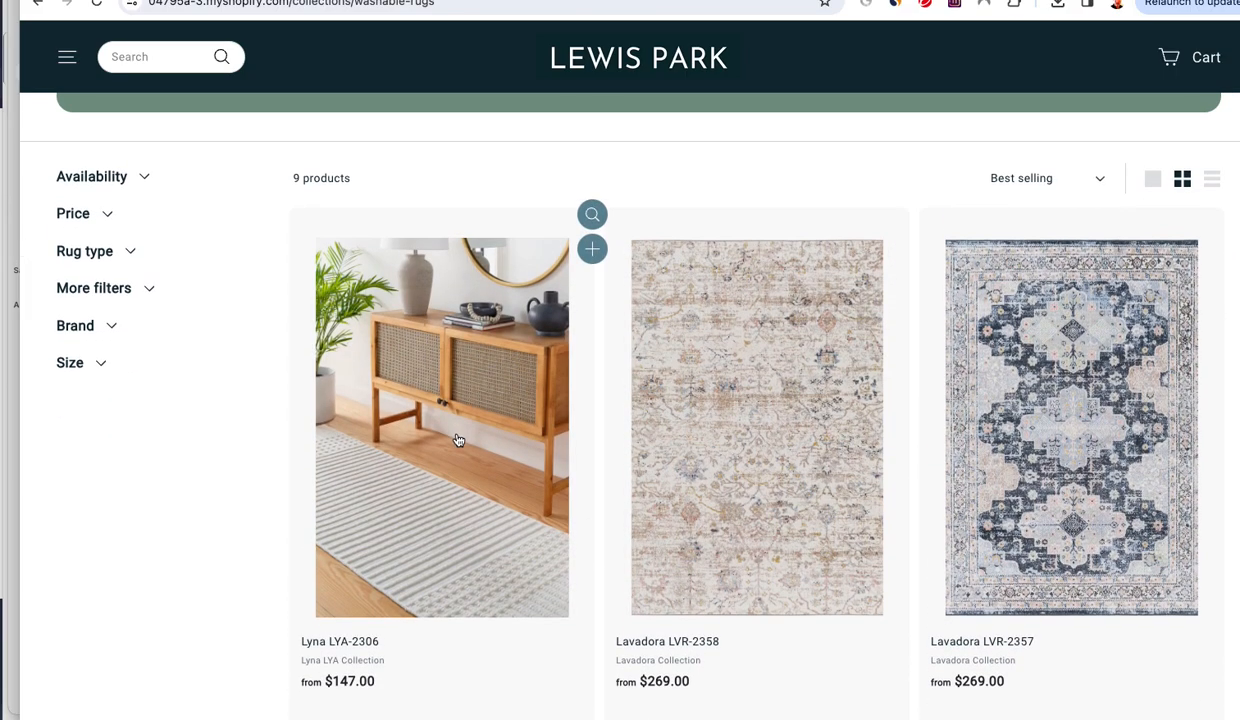
Step: Examine the values offered by the Price, Rug type, More filters and Brand filters of the Washable Rugs collection
click(110, 360)
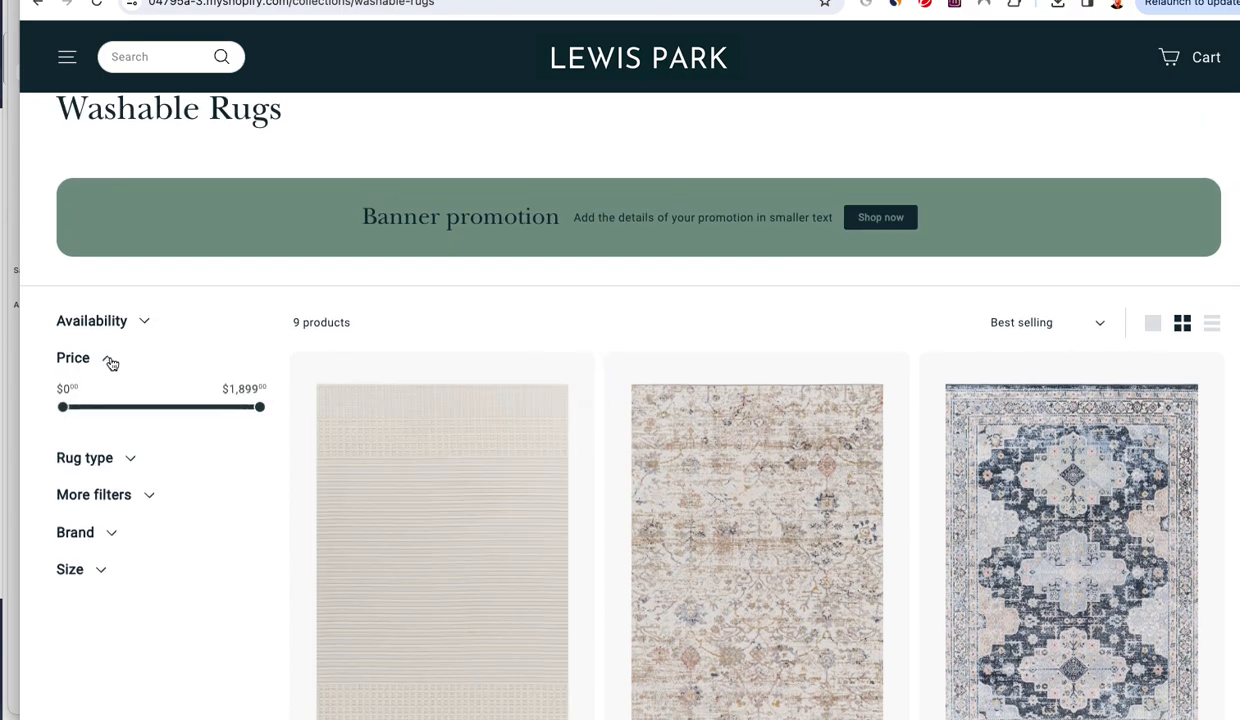
click(110, 360)
click(116, 400)
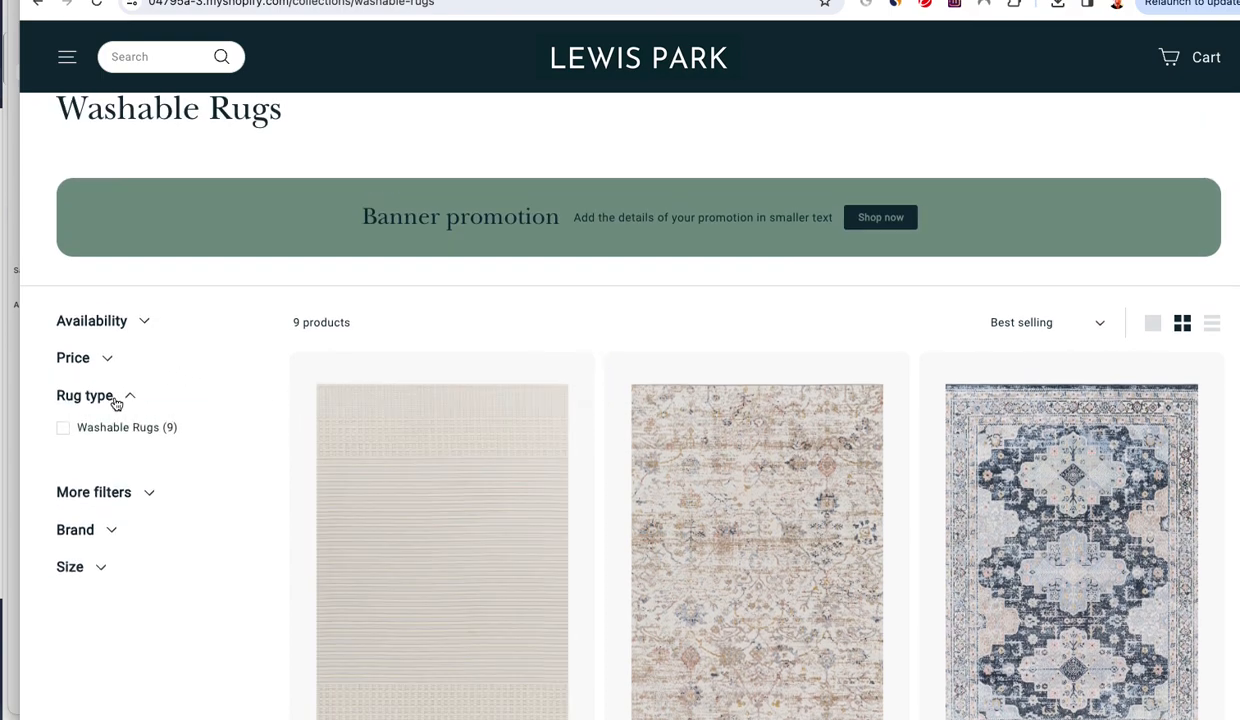
click(116, 400)
click(120, 435)
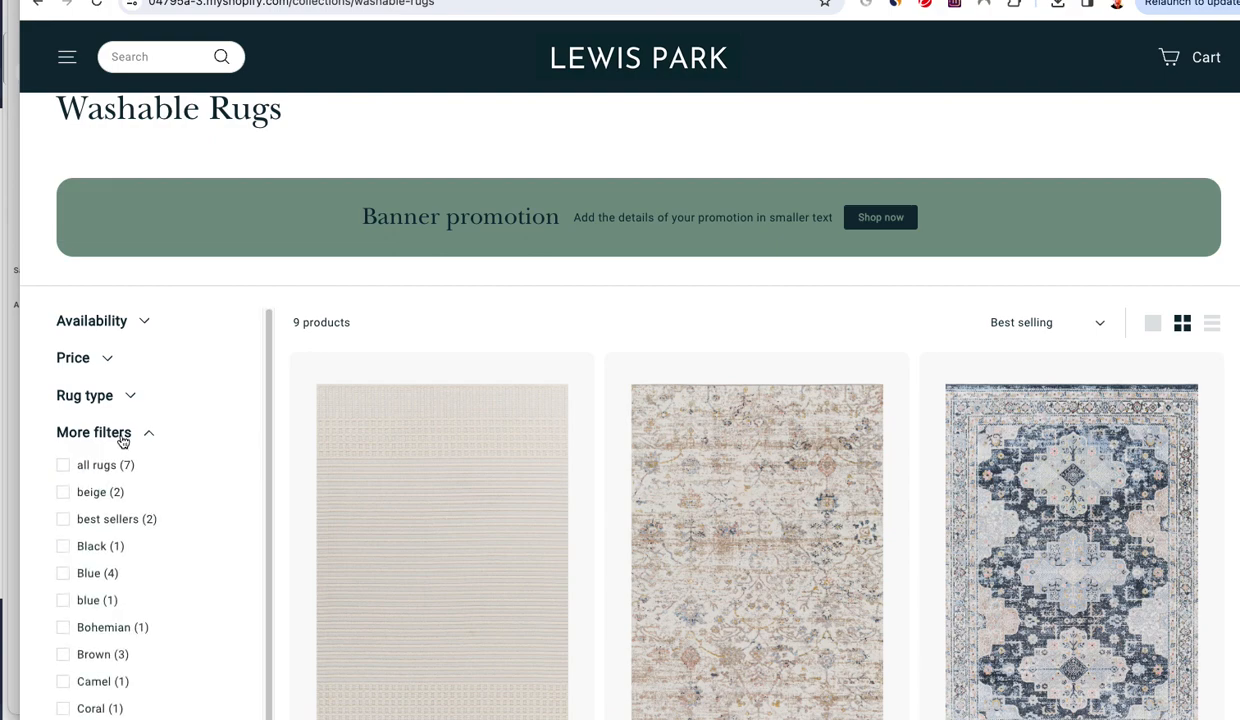
click(121, 441)
click(122, 397)
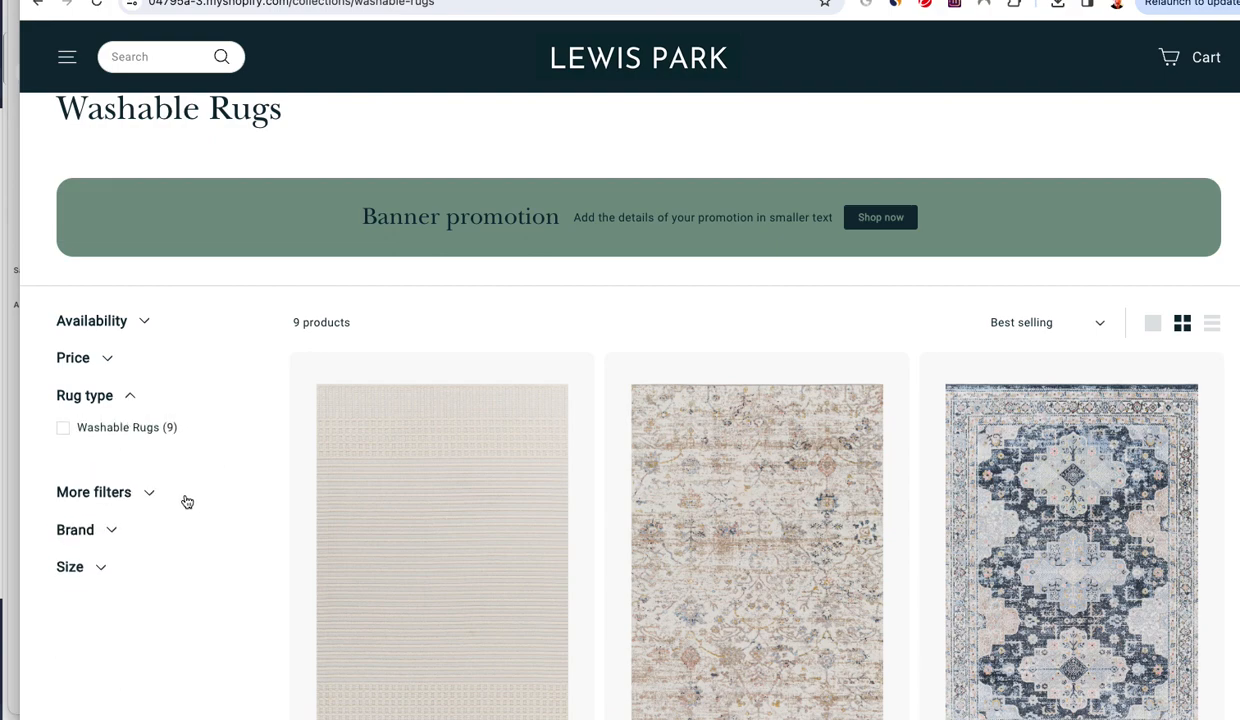
click(155, 497)
scroll(199, 502, down, 1)
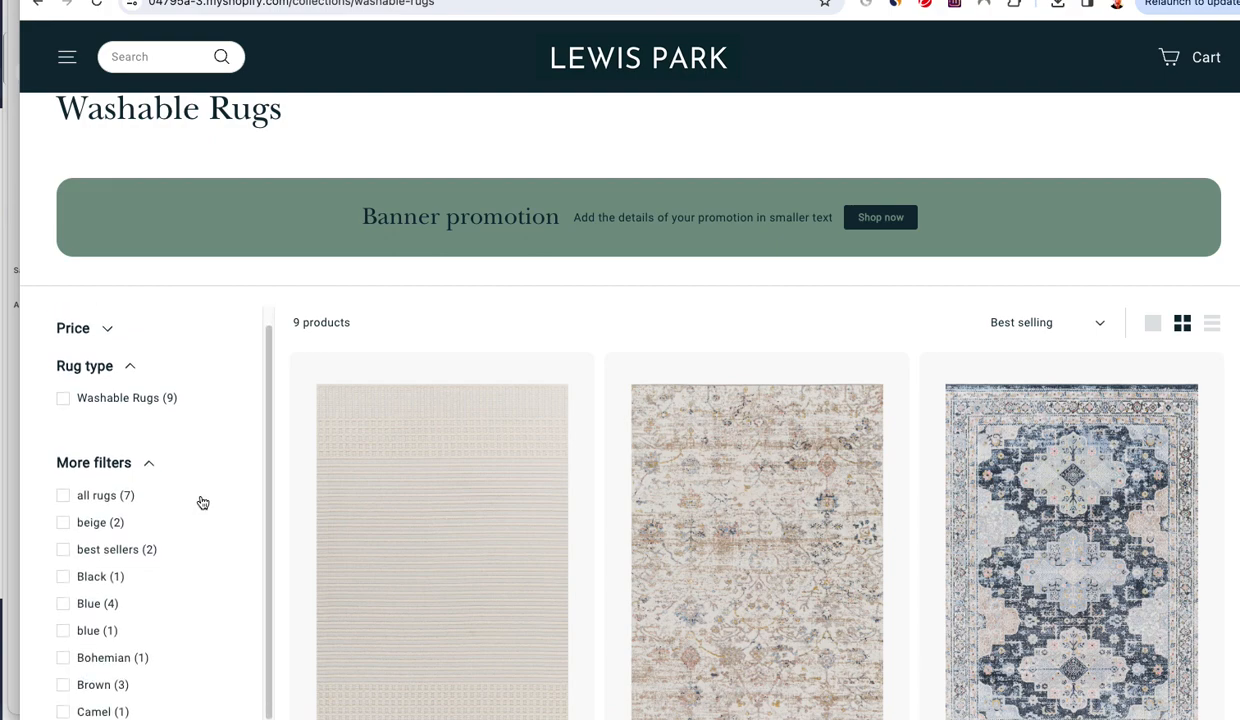
click(152, 465)
click(128, 529)
scroll(208, 518, down, 1)
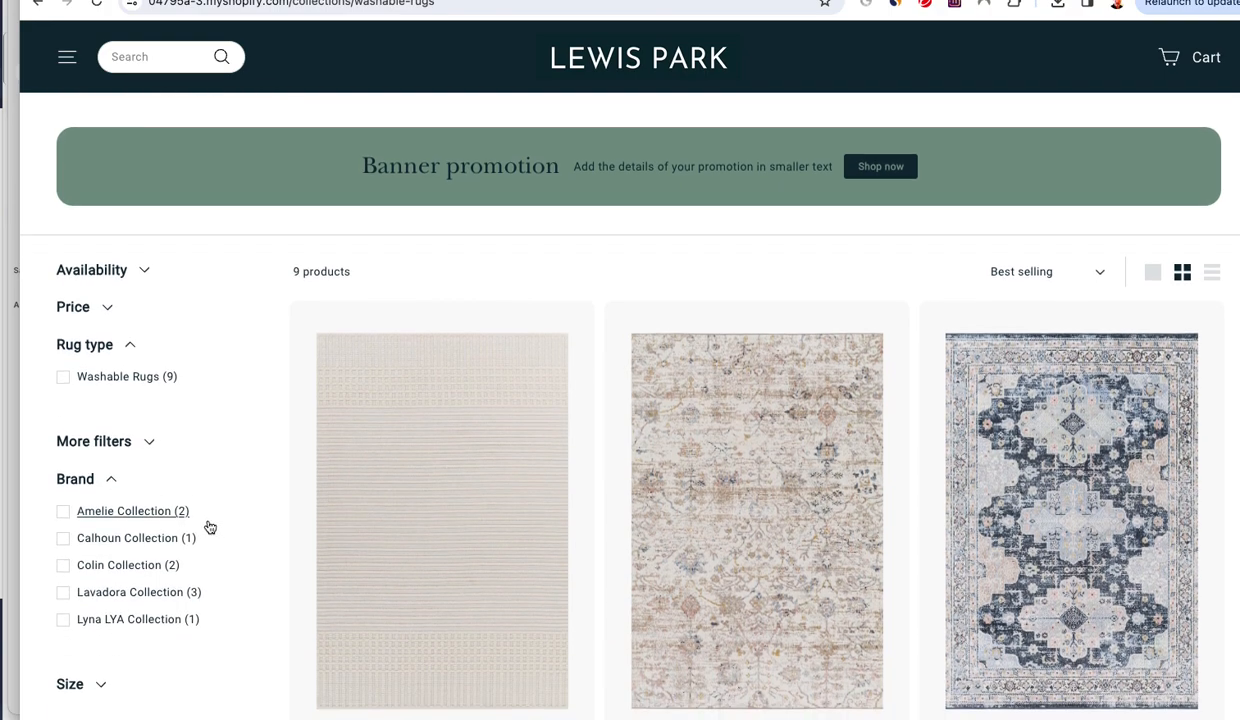
Step: Open the storefront's All Rugs page and examine the categories in its Rug type filter
mouse_move(596, 310)
scroll(575, 298, up, 3)
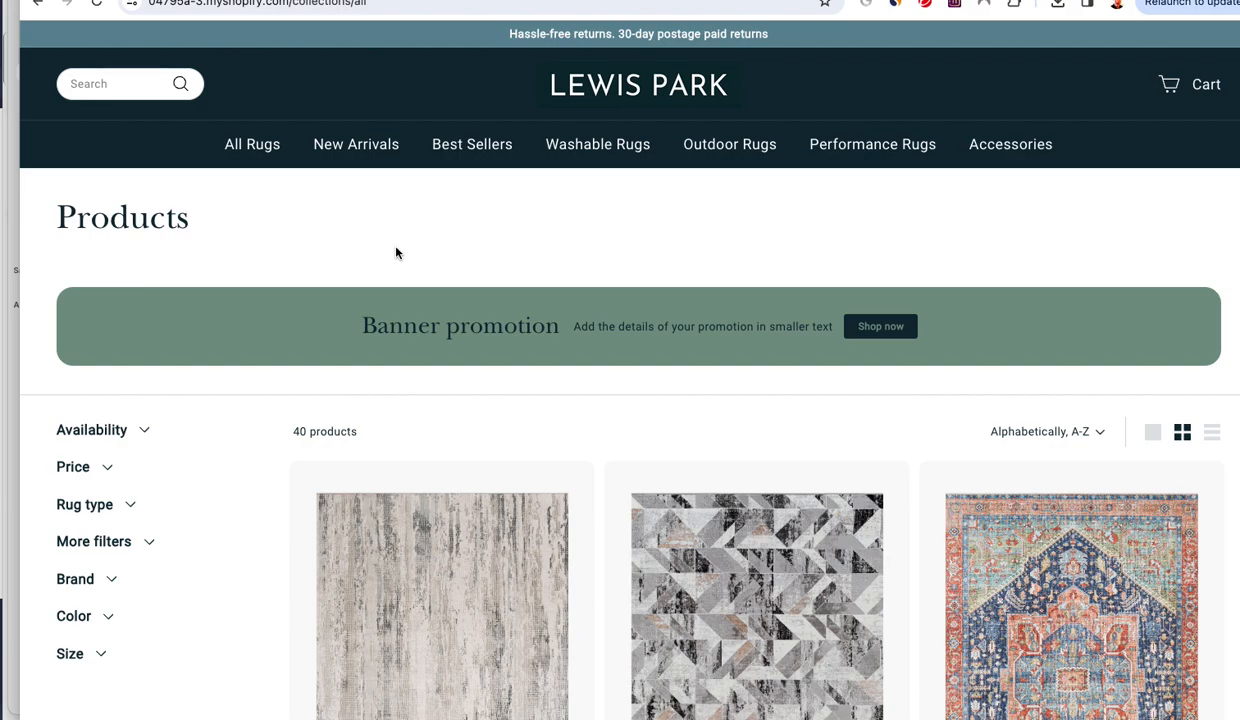
scroll(396, 253, down, 2)
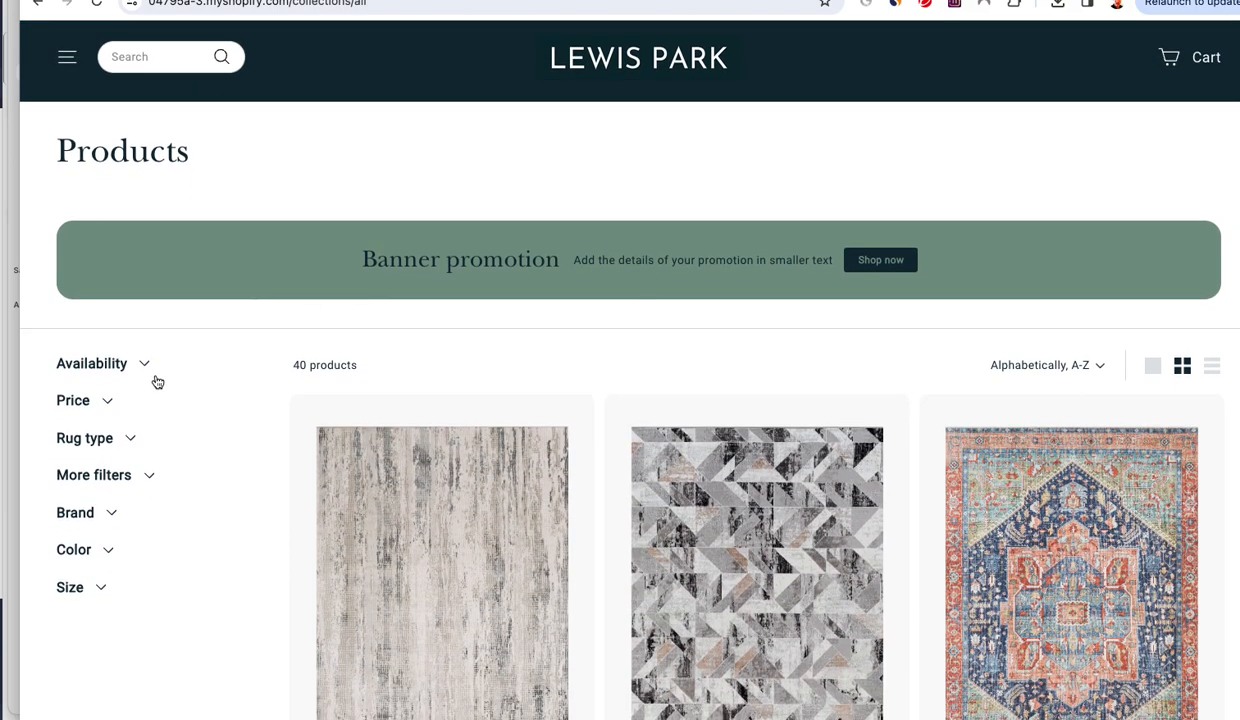
click(130, 443)
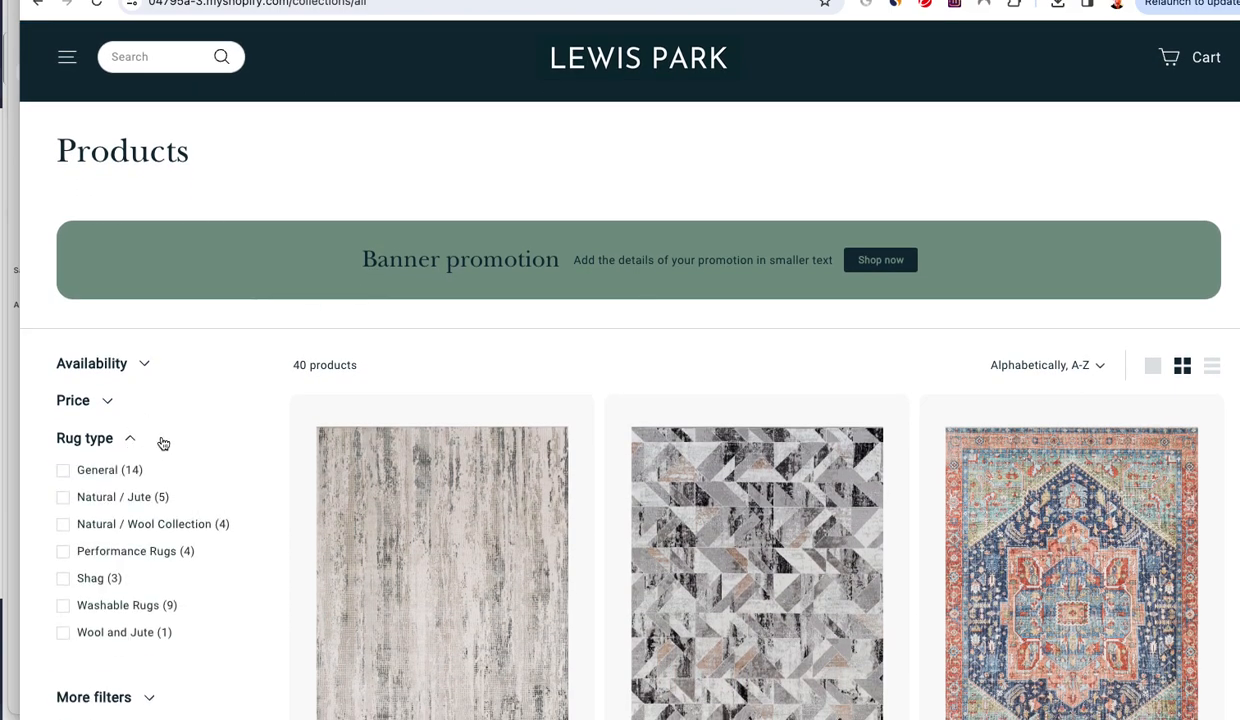
scroll(160, 437, down, 2)
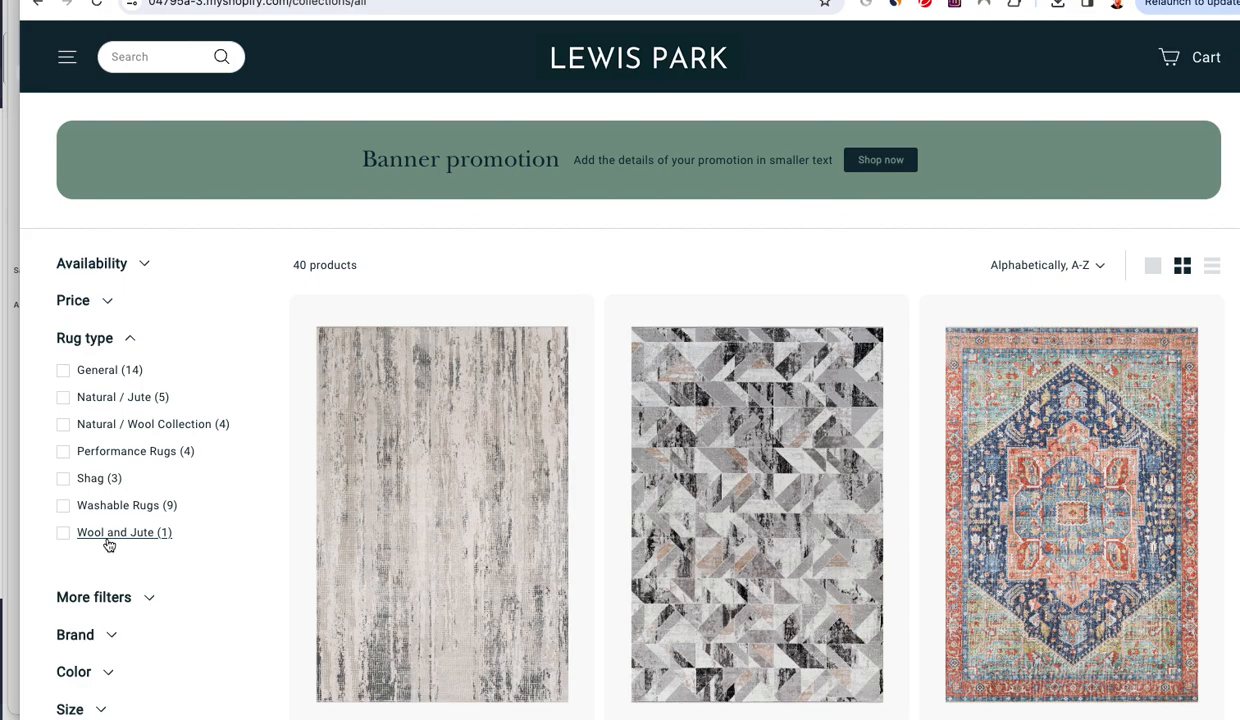
scroll(248, 478, down, 3)
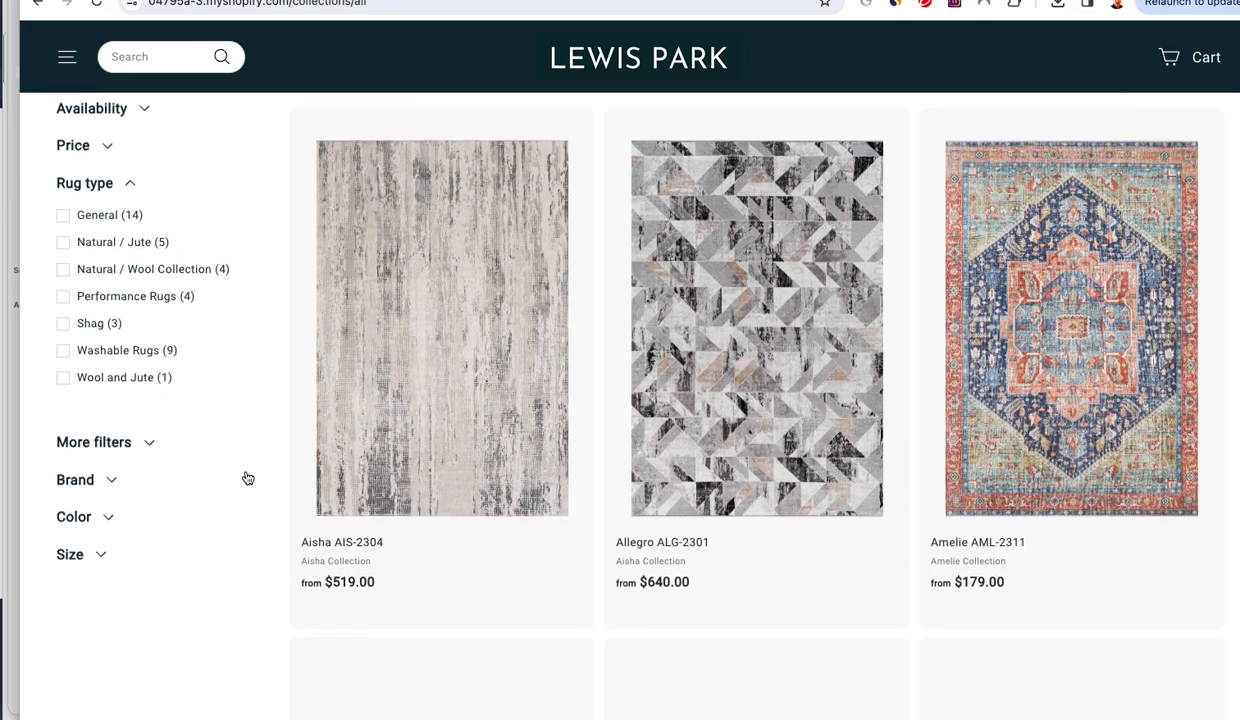
Step: Look through the collections in the Brand filter and filter the products by Bolton Collection
click(122, 484)
scroll(199, 465, down, 5)
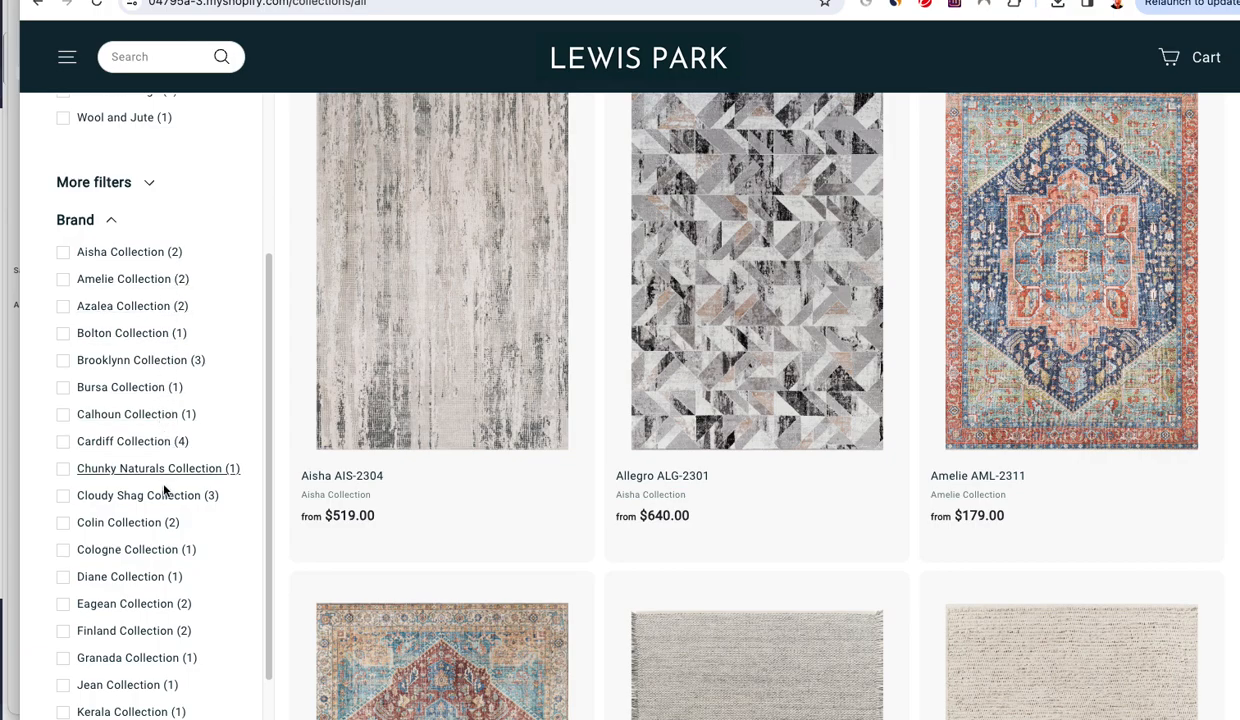
scroll(174, 398, down, 1)
scroll(174, 398, down, 2)
scroll(177, 400, up, 5)
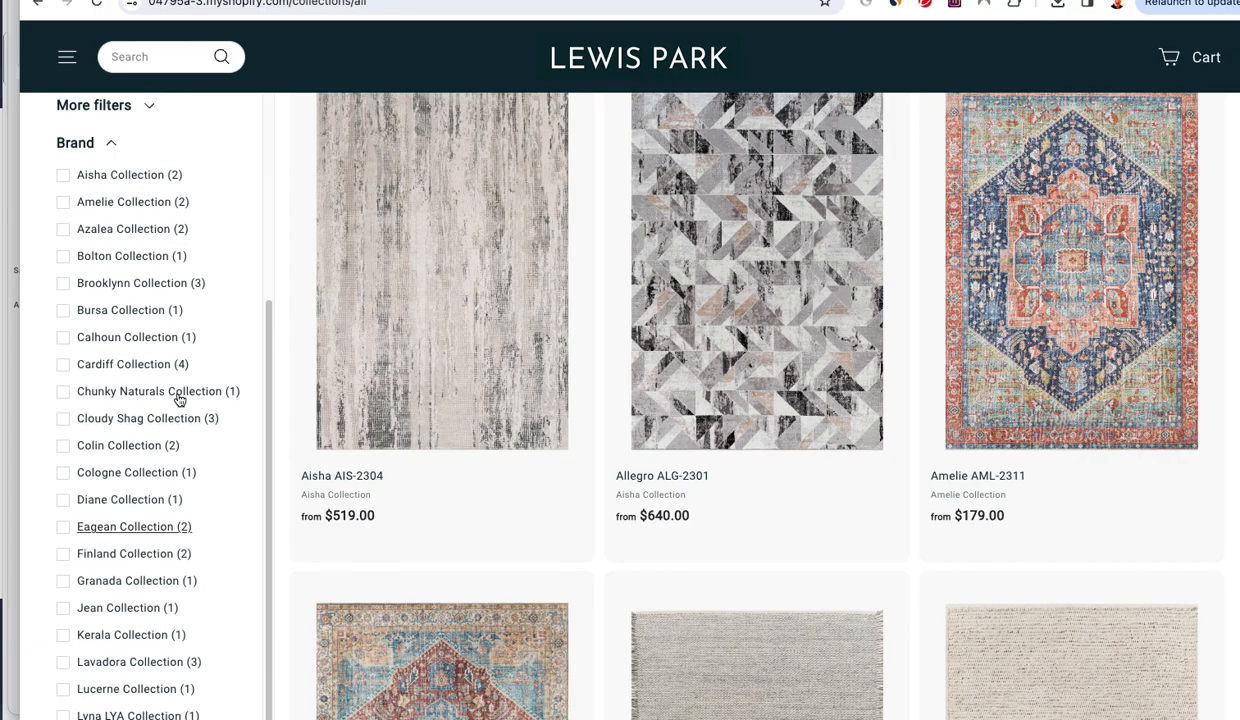
scroll(119, 429, down, 1)
scroll(80, 440, down, 2)
click(61, 446)
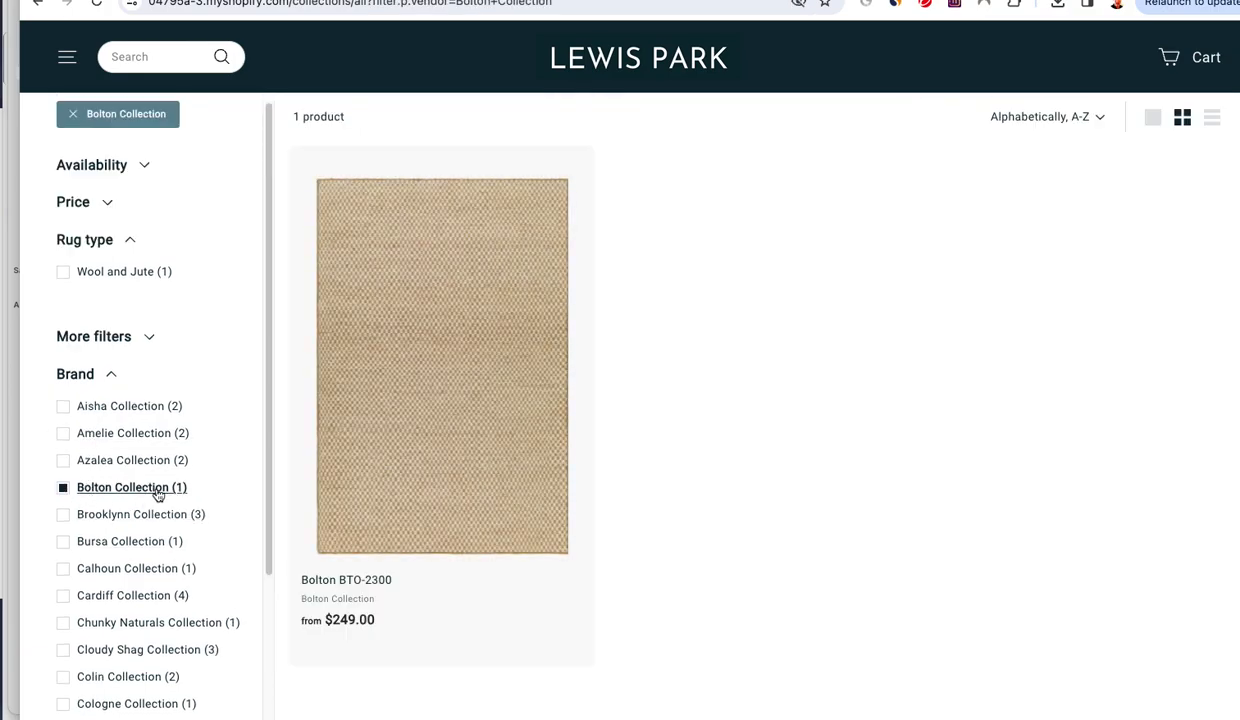
Step: Try adding Azalea Collection and Amelie Collection to the Brand filter, check the Rug type options, and remove both collections
mouse_move(422, 421)
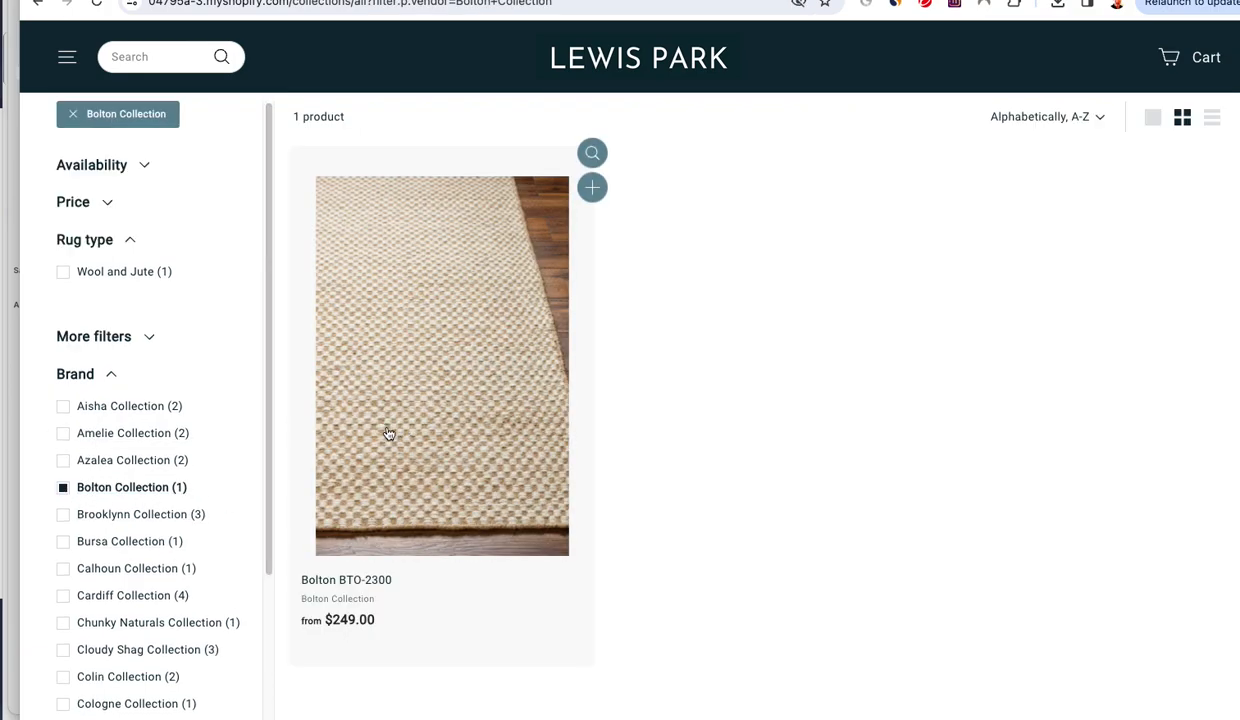
click(145, 460)
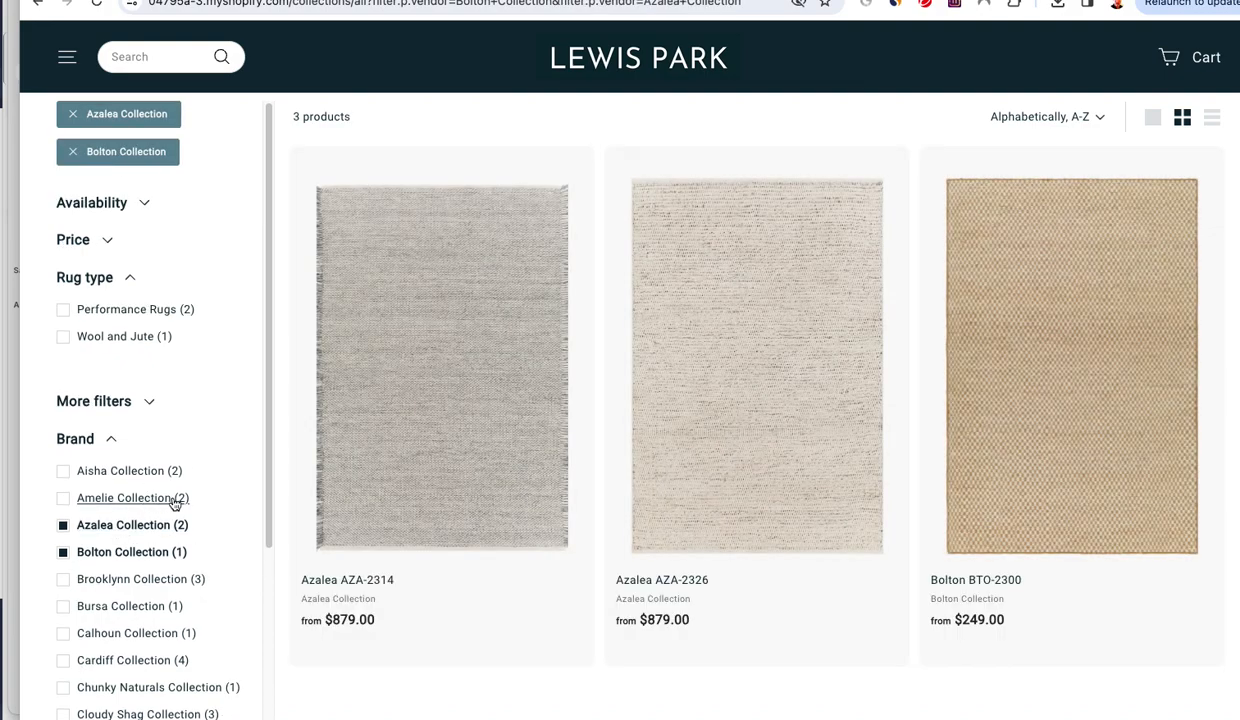
mouse_move(948, 446)
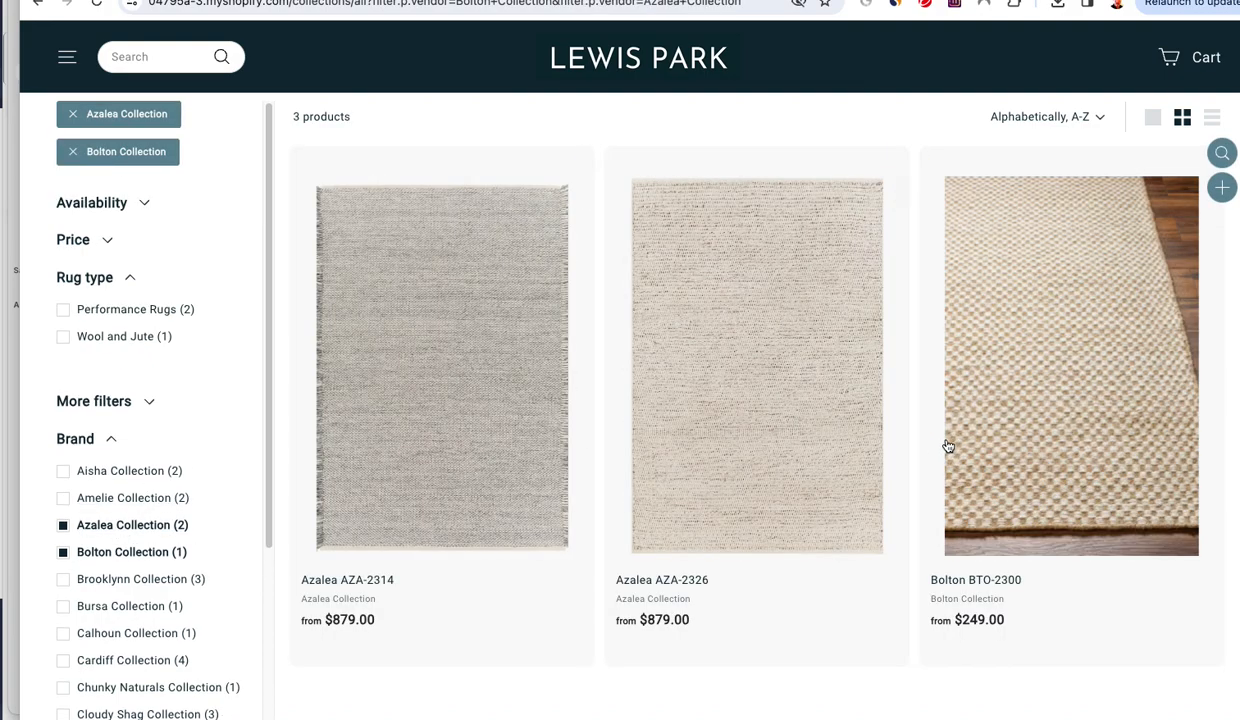
mouse_move(793, 456)
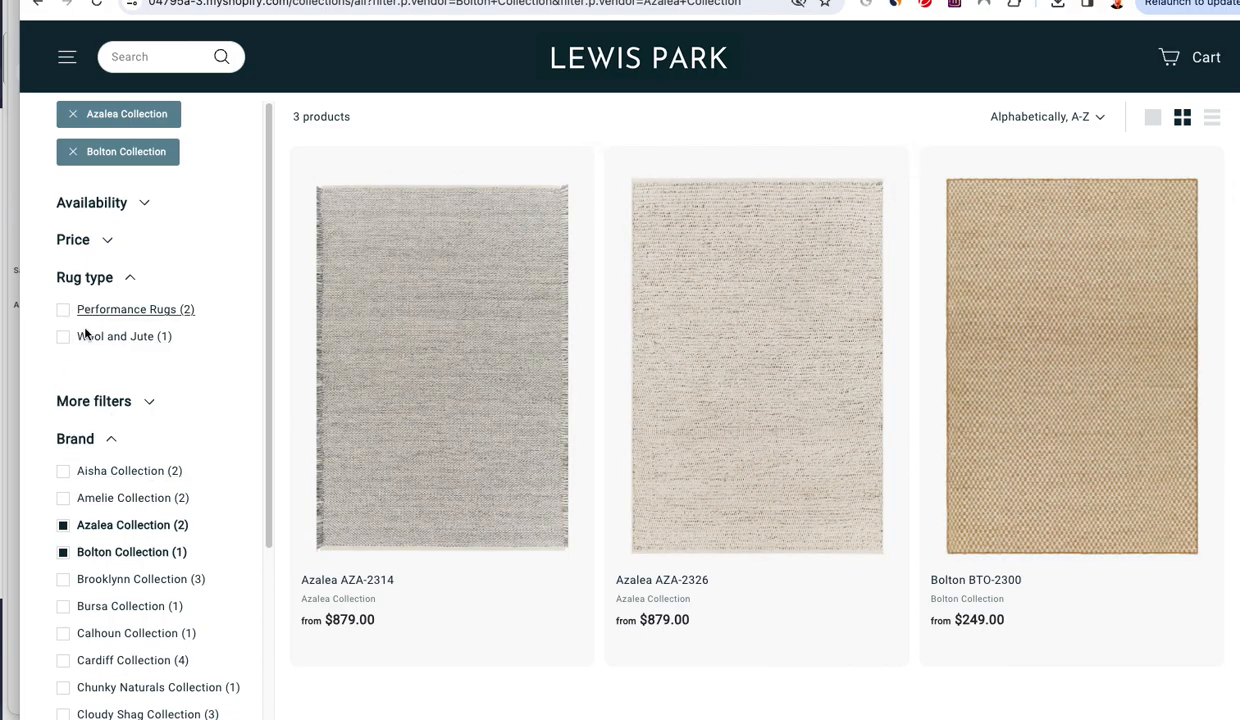
click(66, 499)
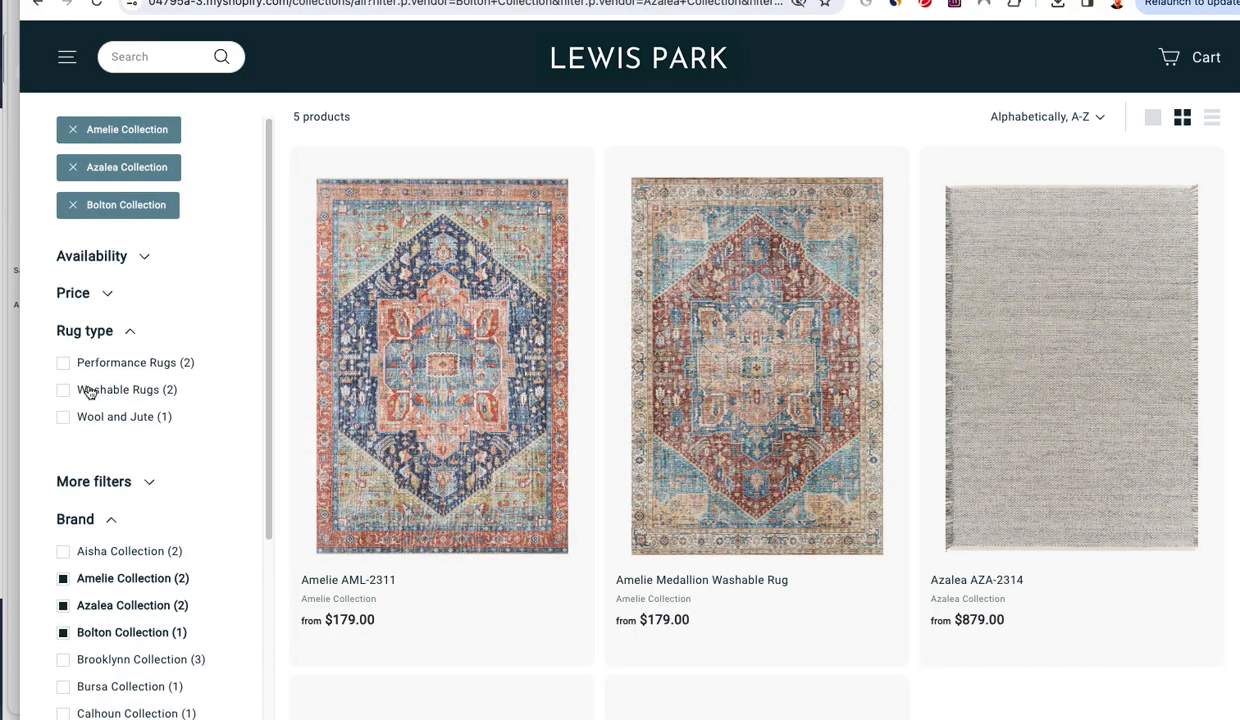
click(63, 577)
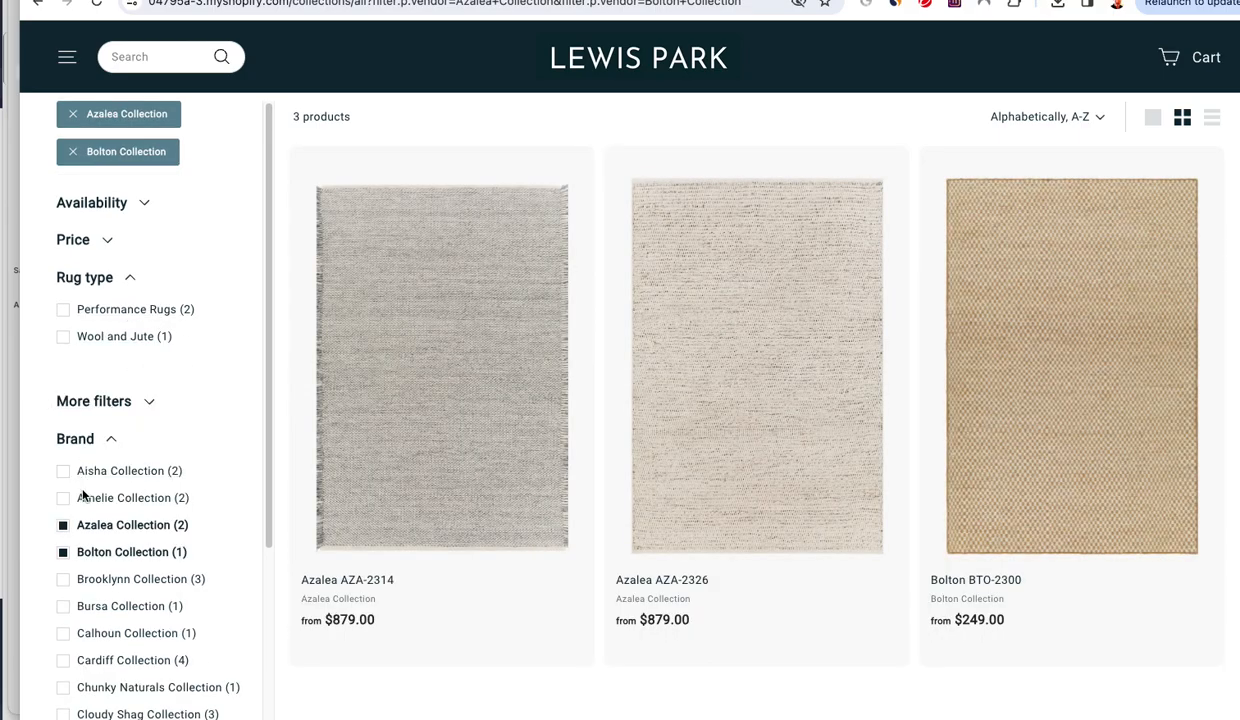
click(63, 524)
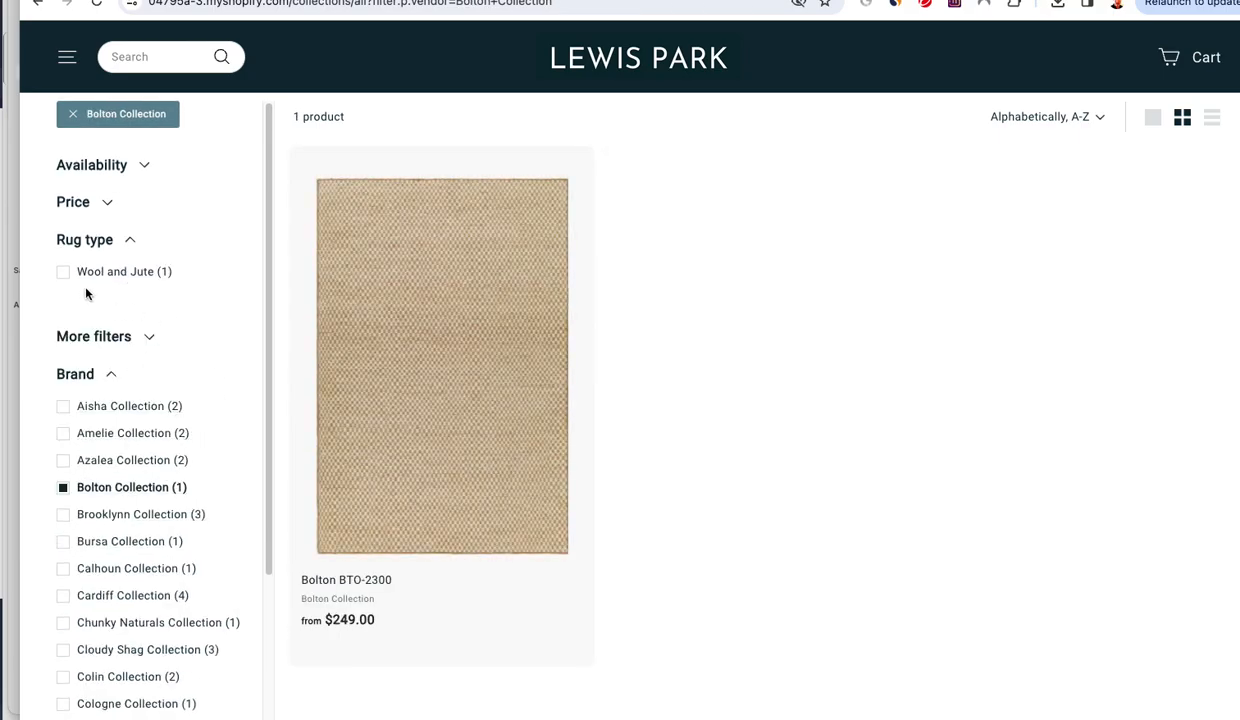
Step: Expand the Price filter and raise its minimum to $2,010
click(103, 214)
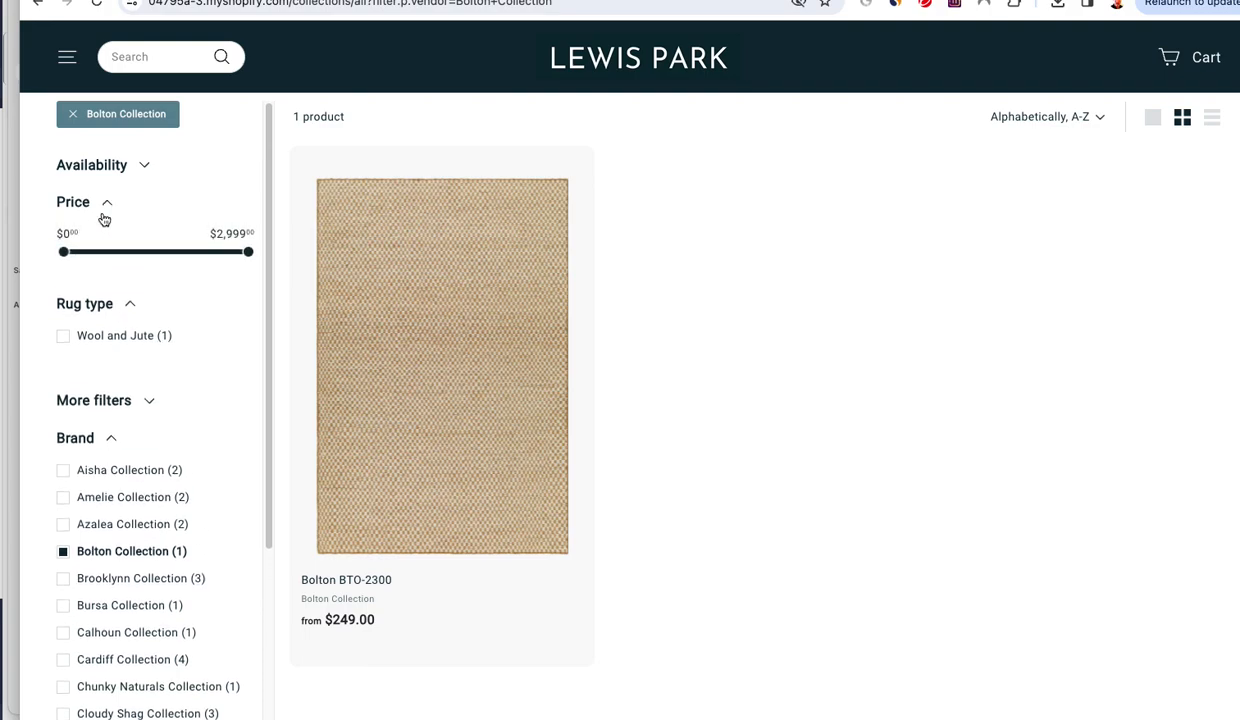
click(123, 186)
click(124, 186)
click(108, 208)
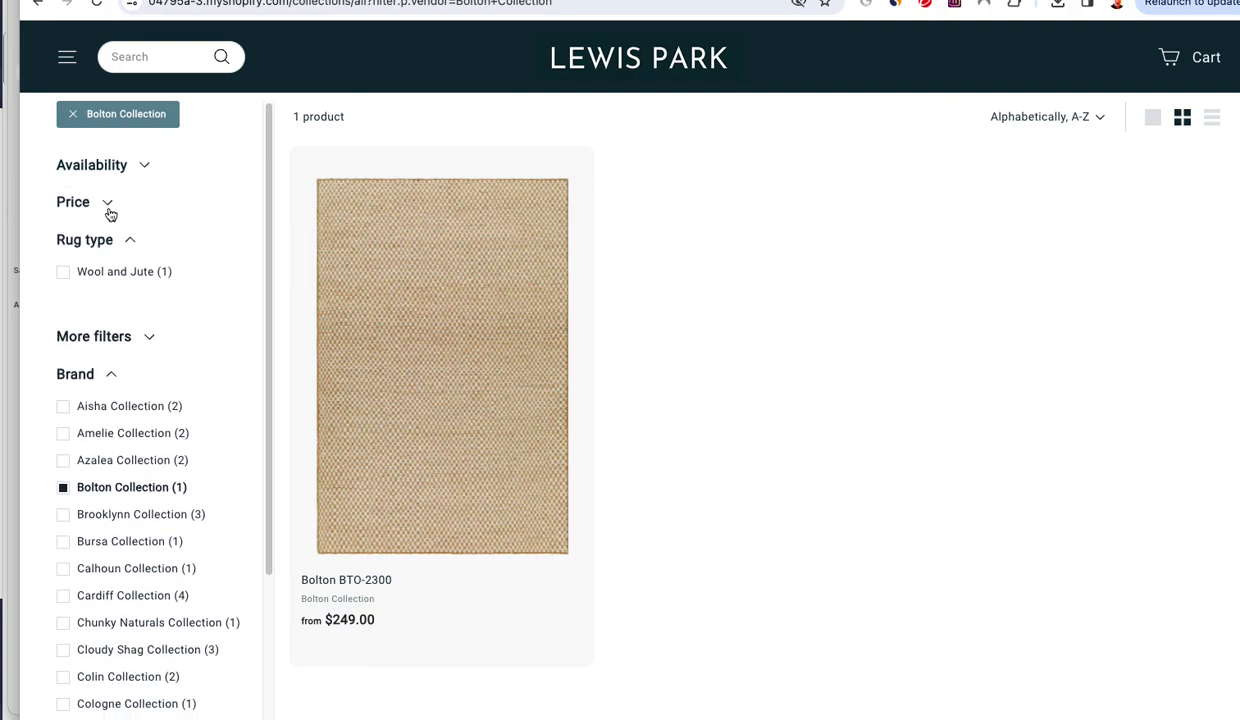
click(110, 212)
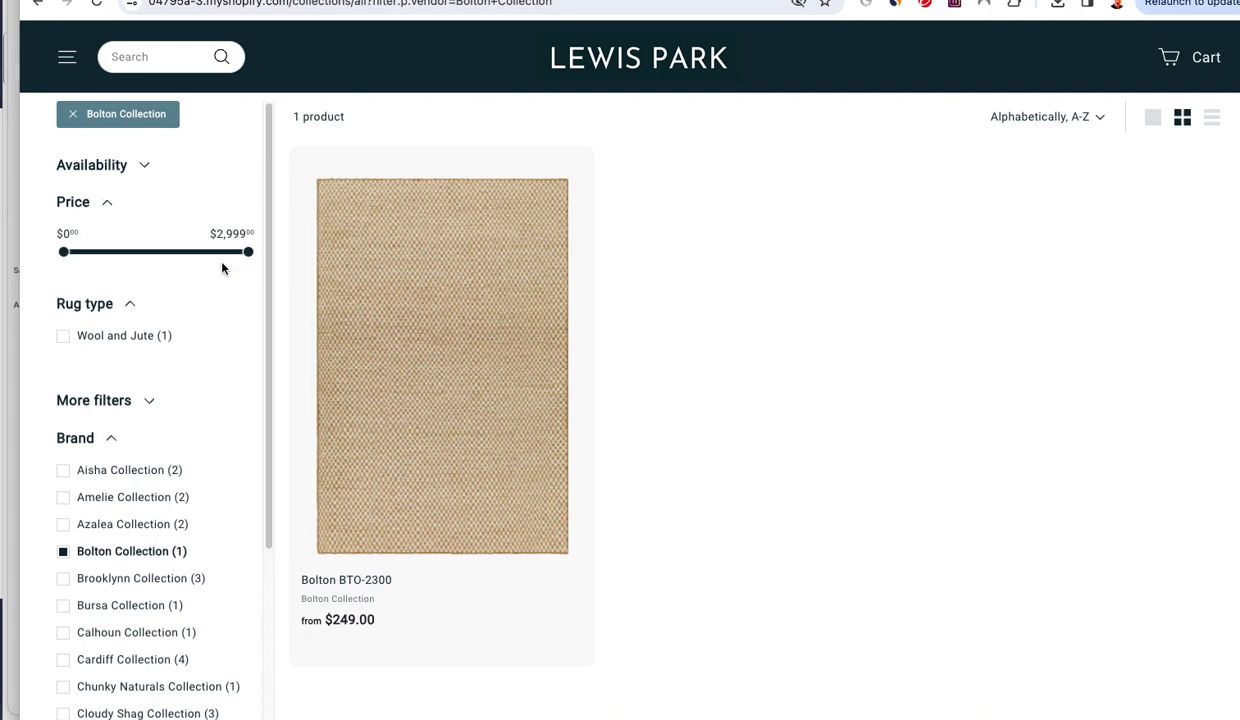
drag(64, 252, 188, 254)
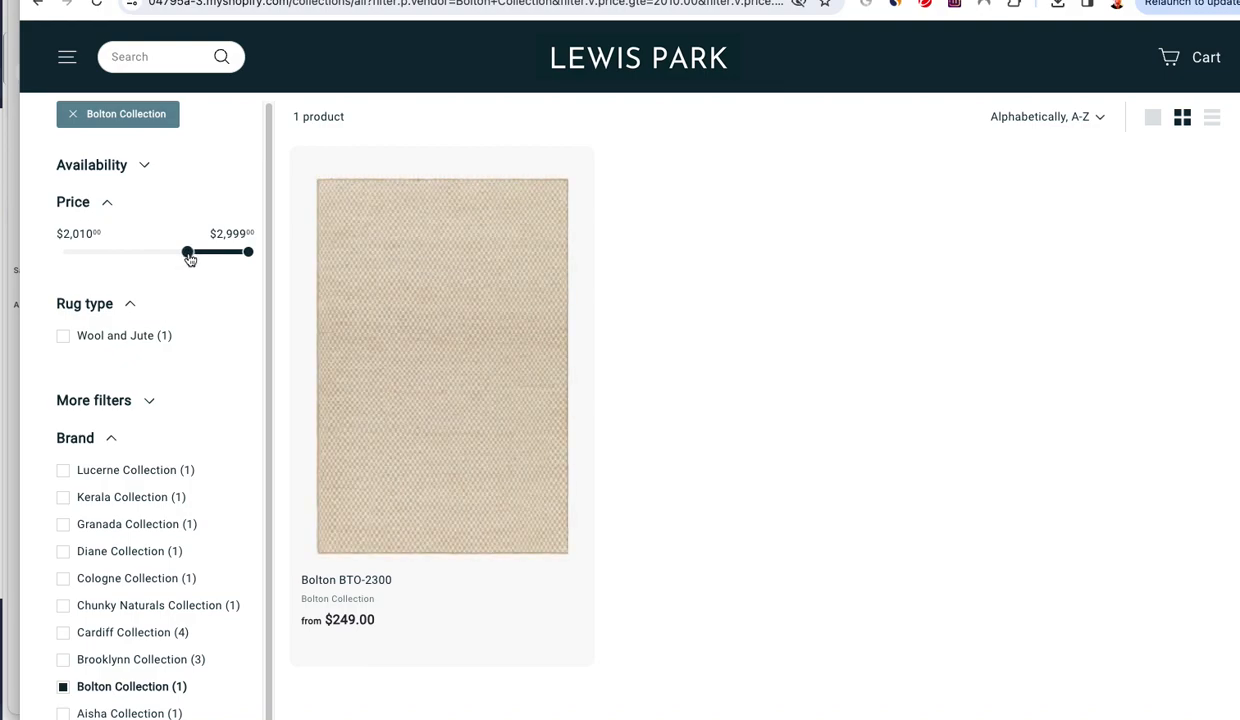
Step: Expand More filters and look through the remaining filter options and products on the page
click(160, 496)
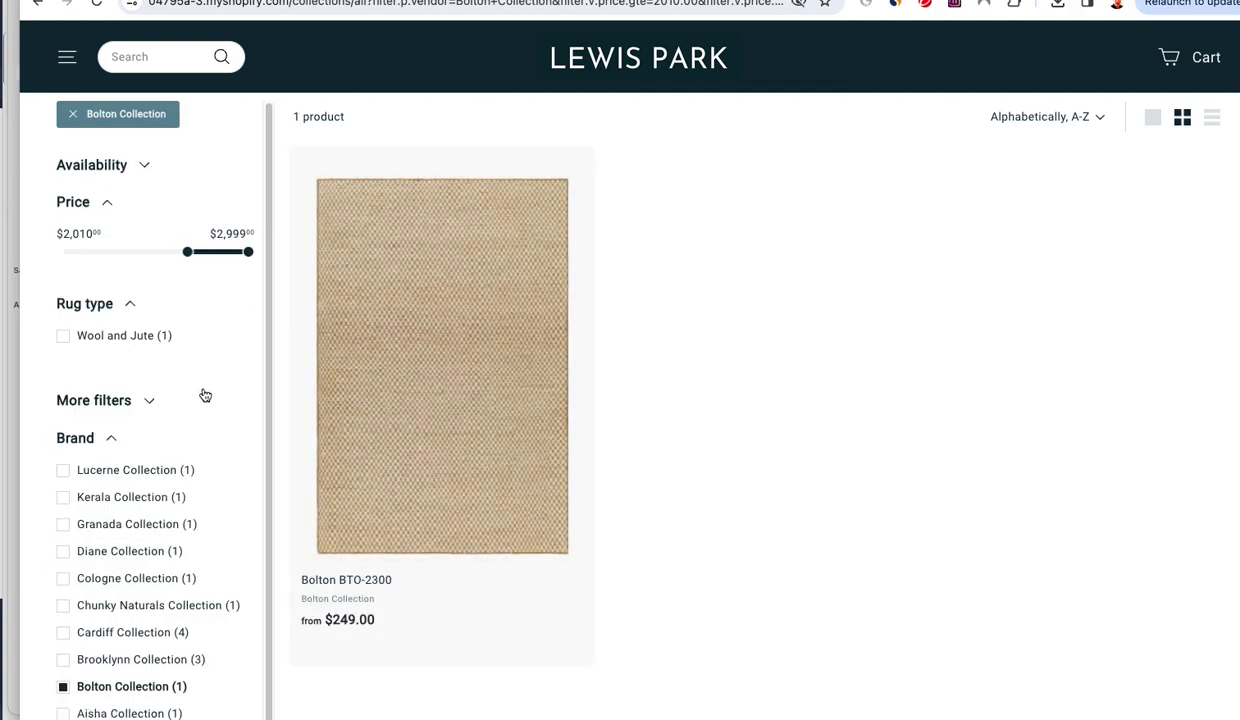
click(205, 396)
scroll(210, 375, down, 5)
scroll(199, 363, down, 3)
scroll(205, 363, up, 8)
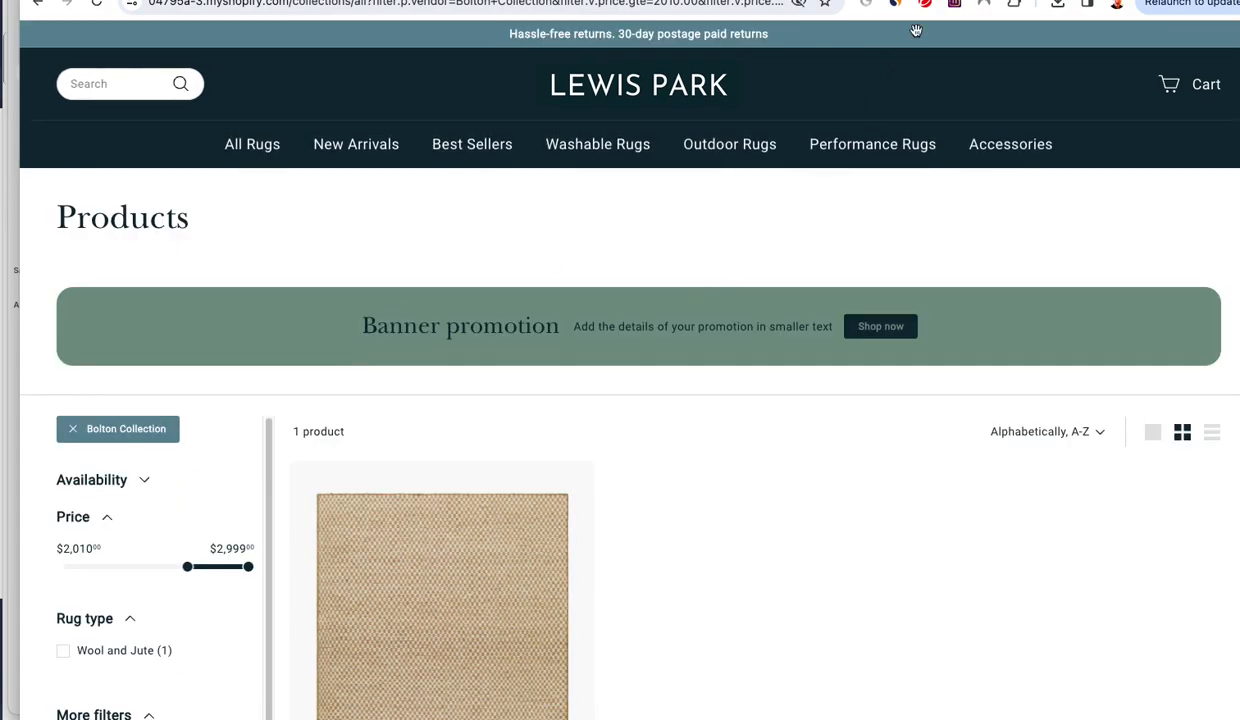
Step: Switch to the Shopify admin, look through the product list and open the Eagean EAG product
drag(1003, 0, 0, 132)
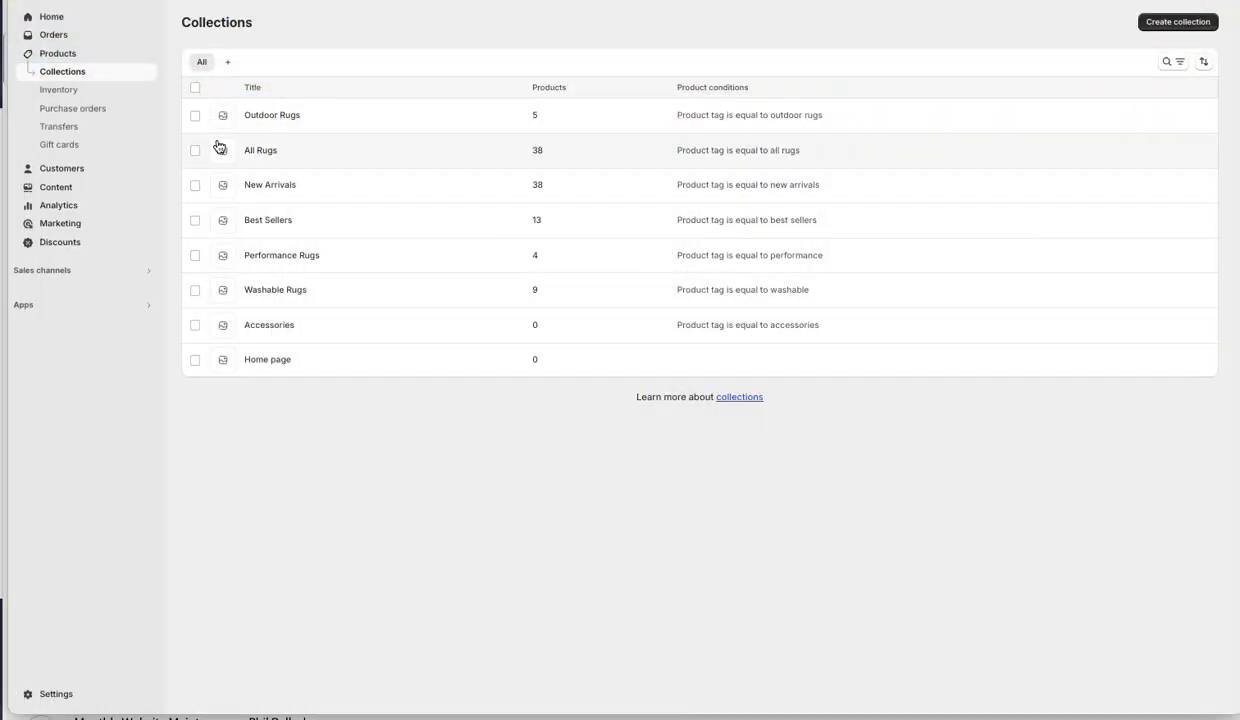
click(70, 57)
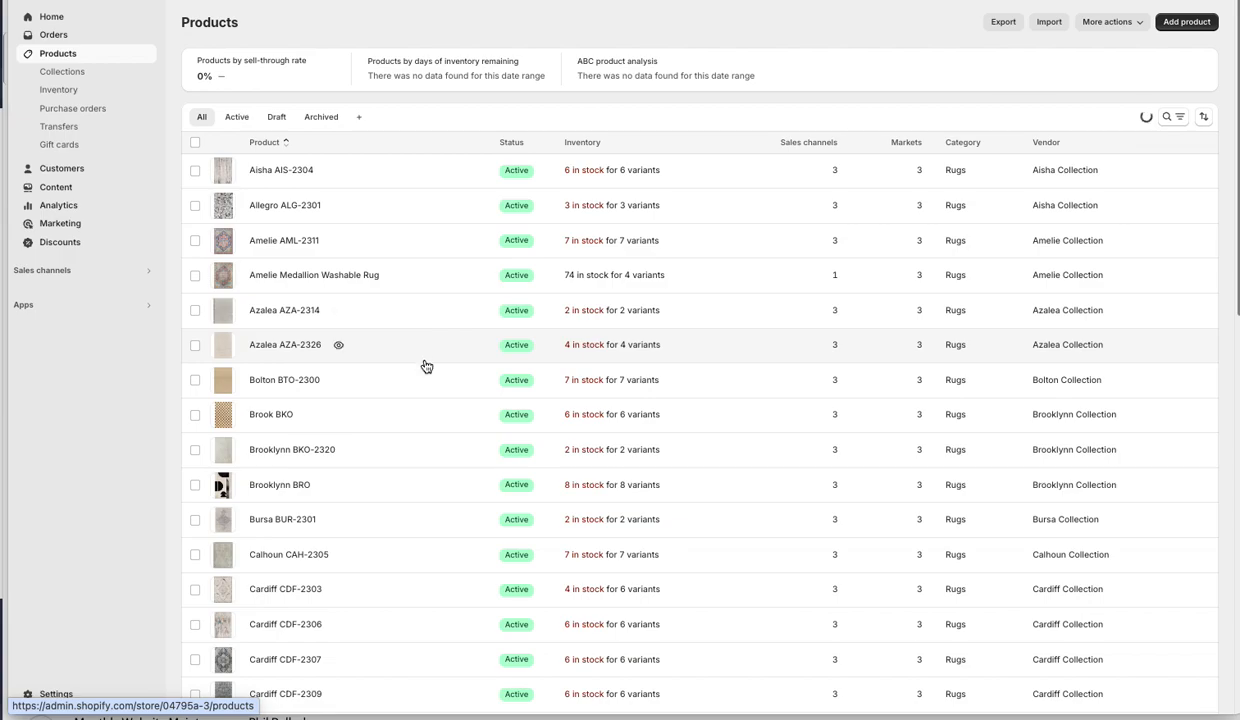
scroll(421, 349, down, 5)
scroll(421, 349, down, 6)
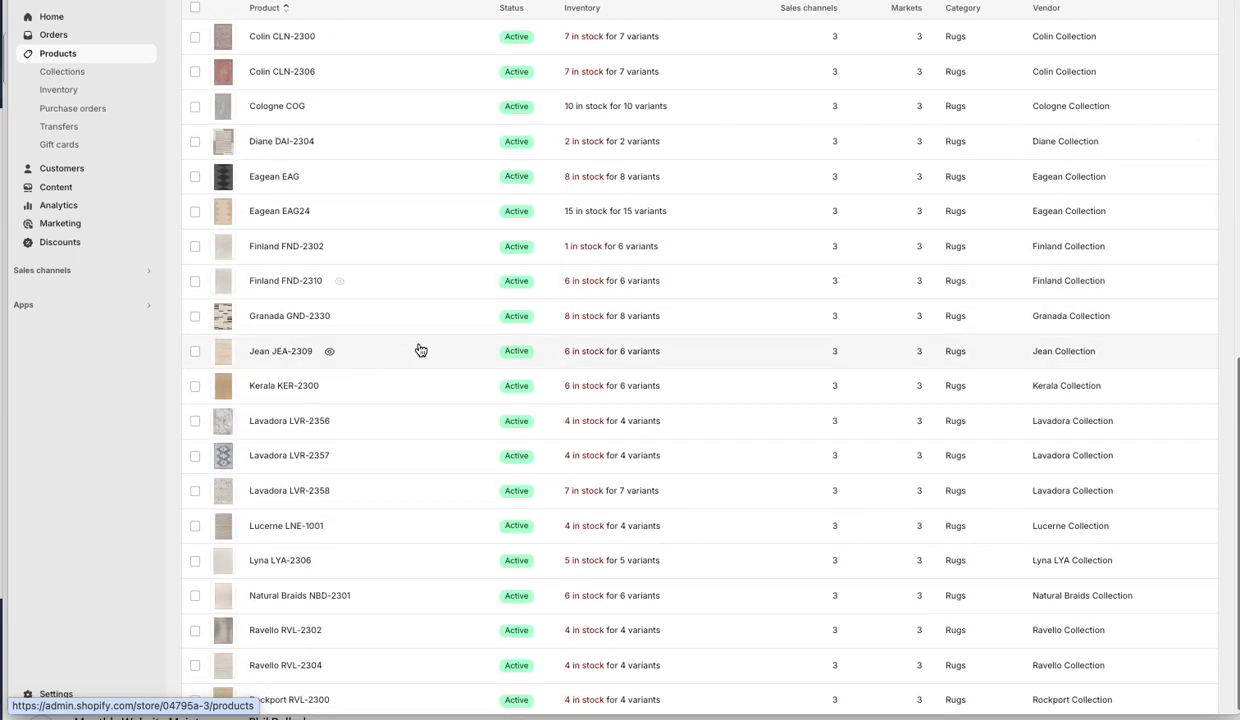
scroll(421, 349, up, 1)
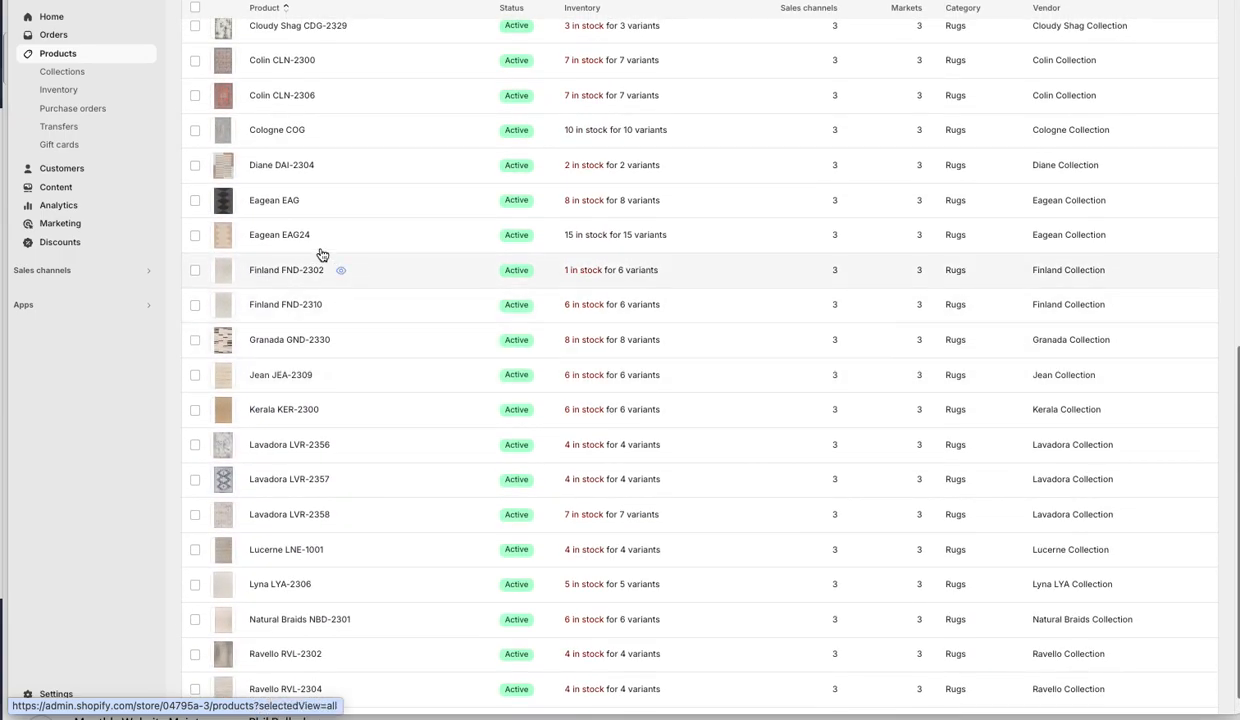
click(262, 203)
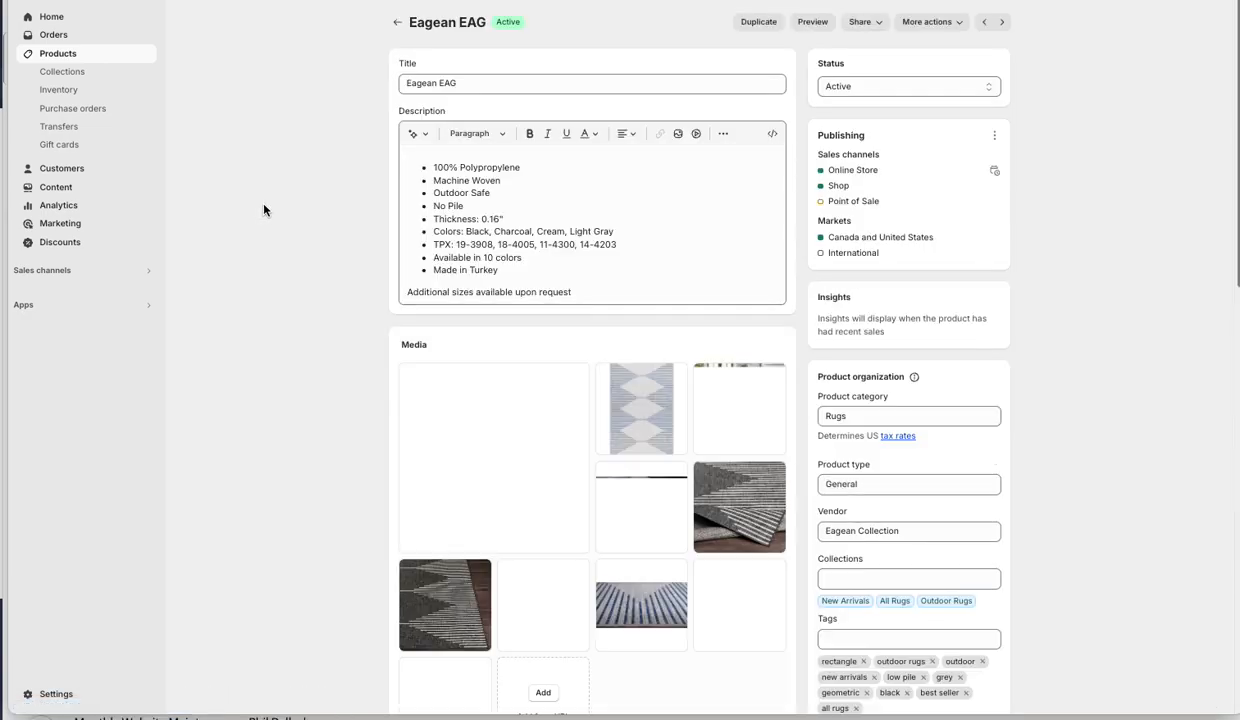
Step: Examine Eagean EAG's media, its size and color options, and its variant list
scroll(286, 338, down, 3)
scroll(286, 338, down, 2)
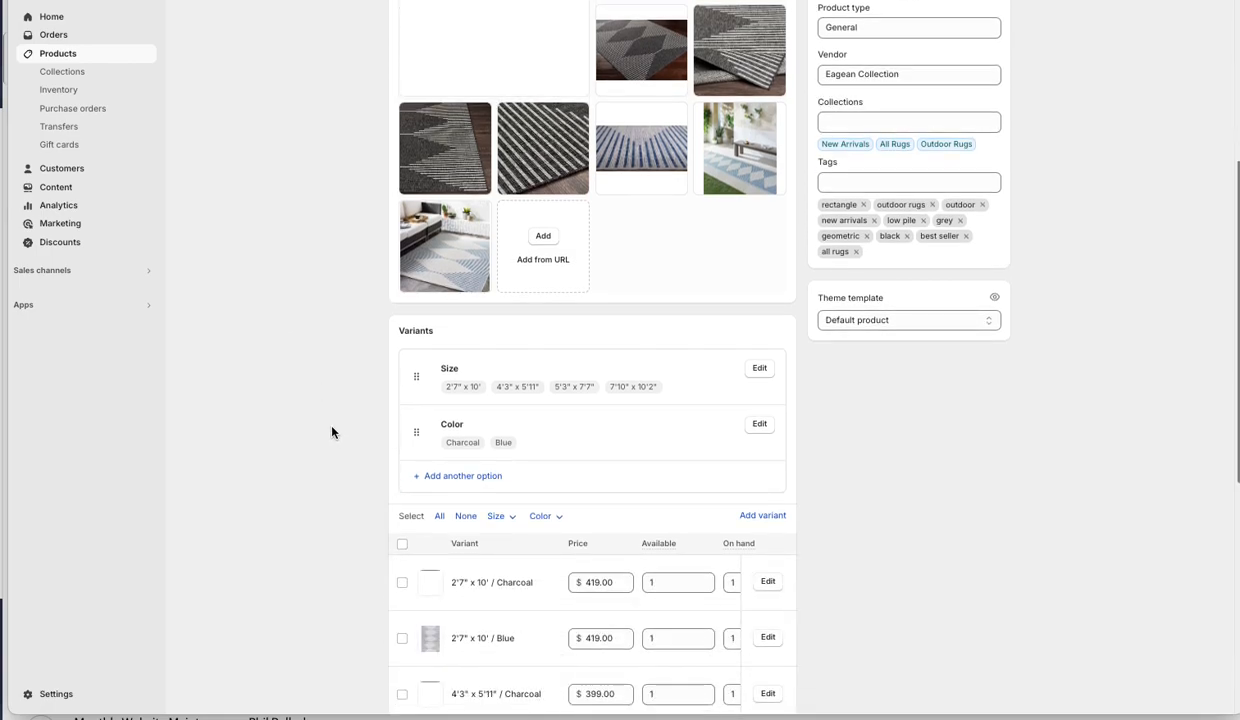
scroll(334, 430, down, 5)
scroll(332, 412, up, 10)
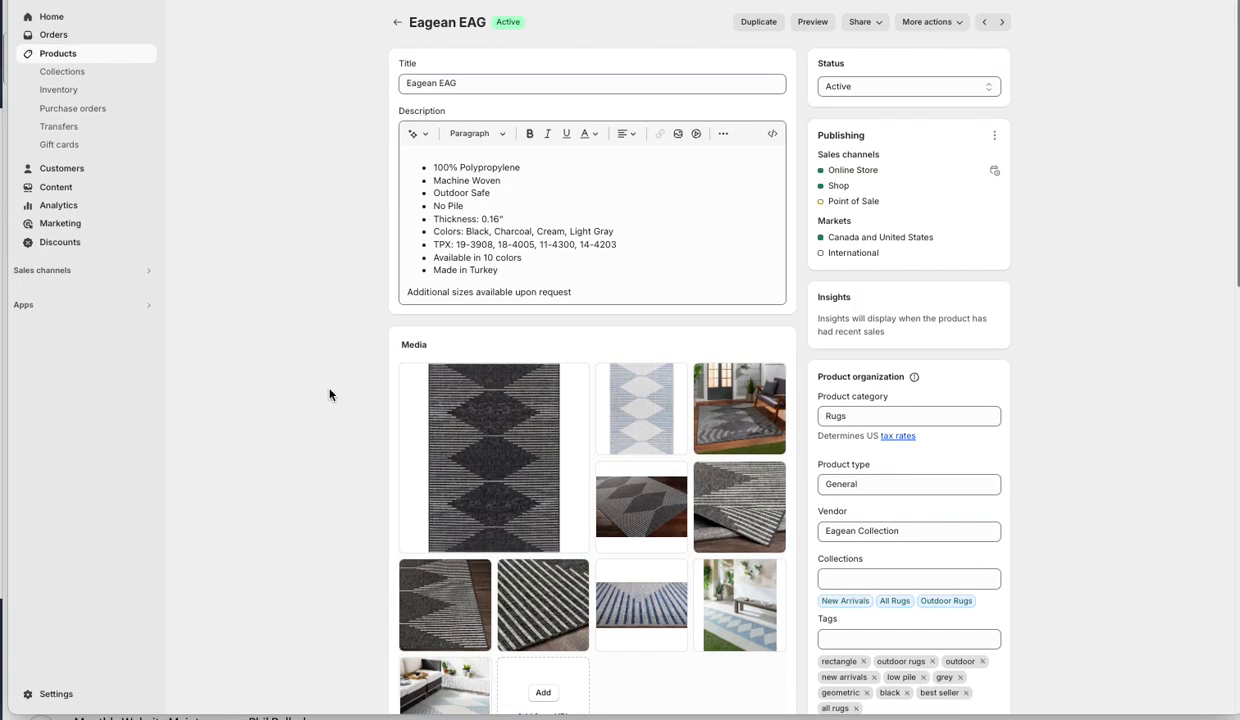
Step: Return to the product list, open Eagean EAG24 and examine the images linked to its size and color variants
click(397, 22)
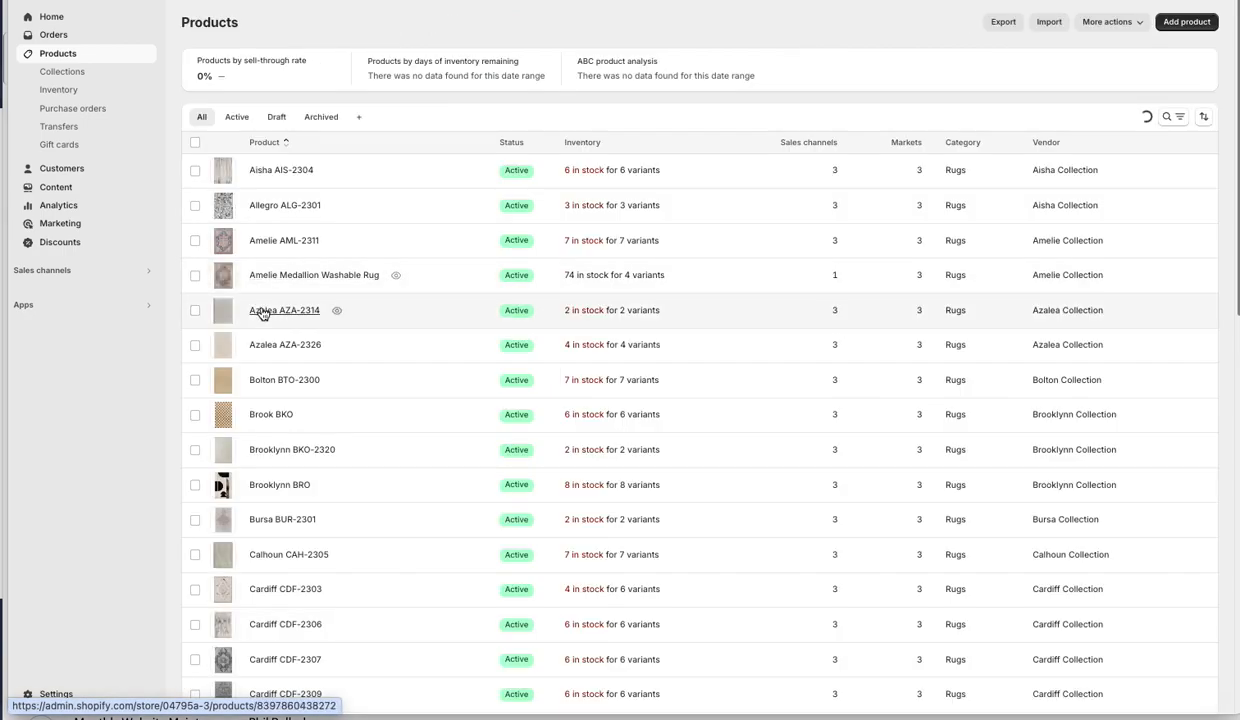
scroll(424, 418, down, 8)
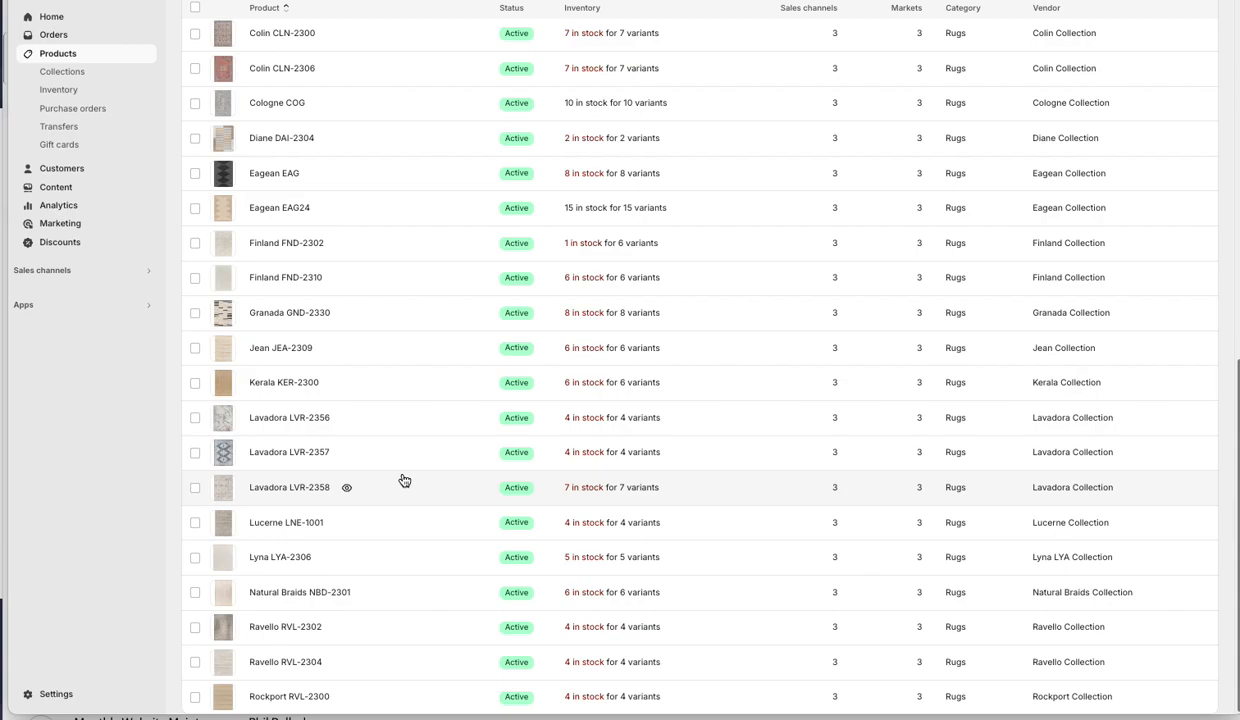
click(288, 212)
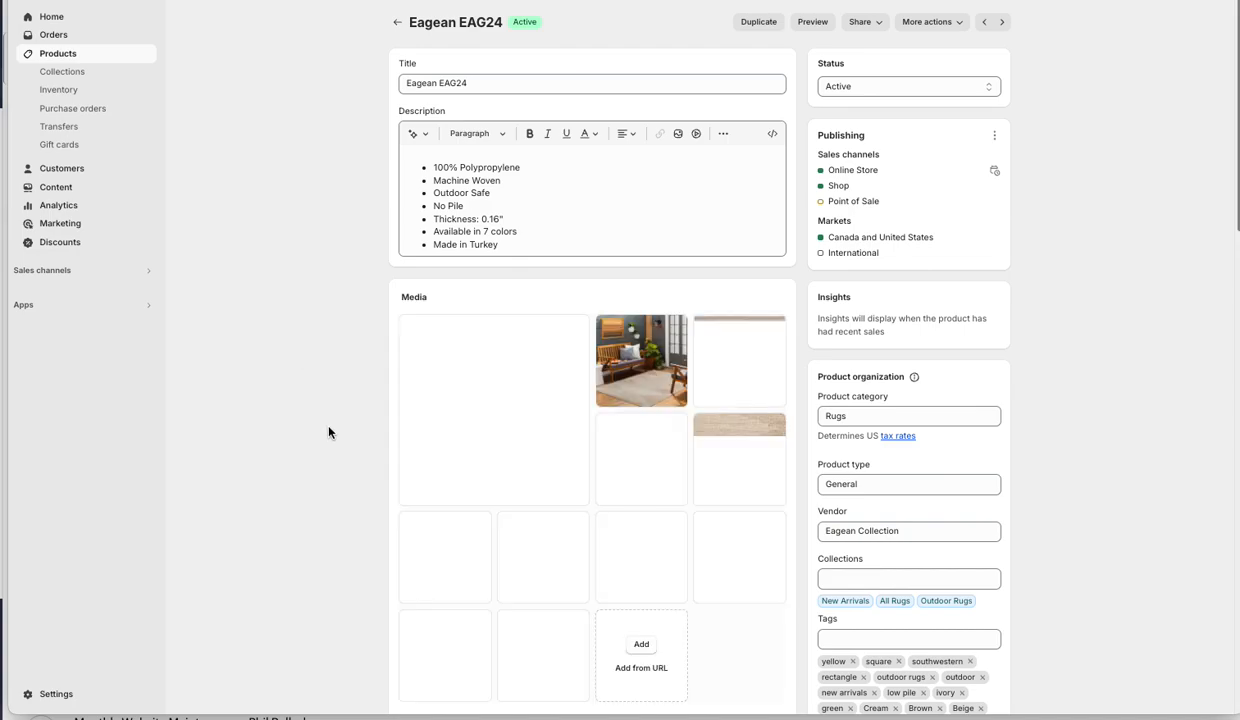
scroll(329, 434, down, 5)
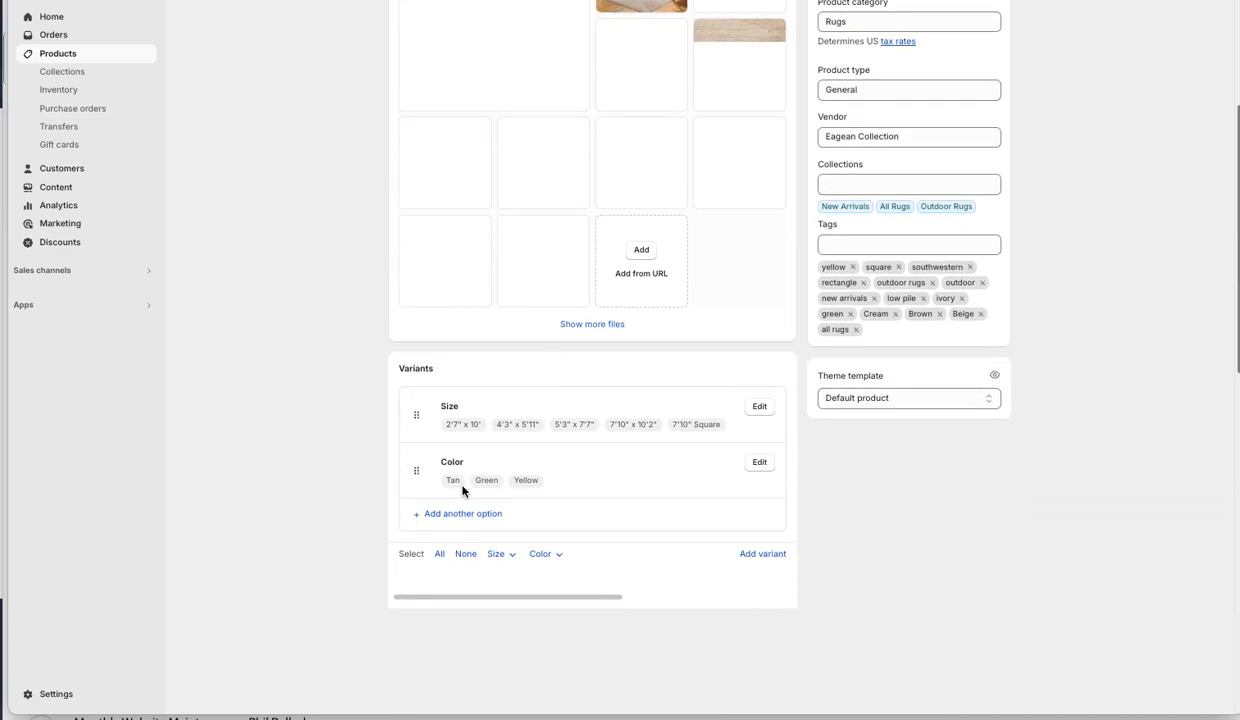
scroll(374, 484, down, 5)
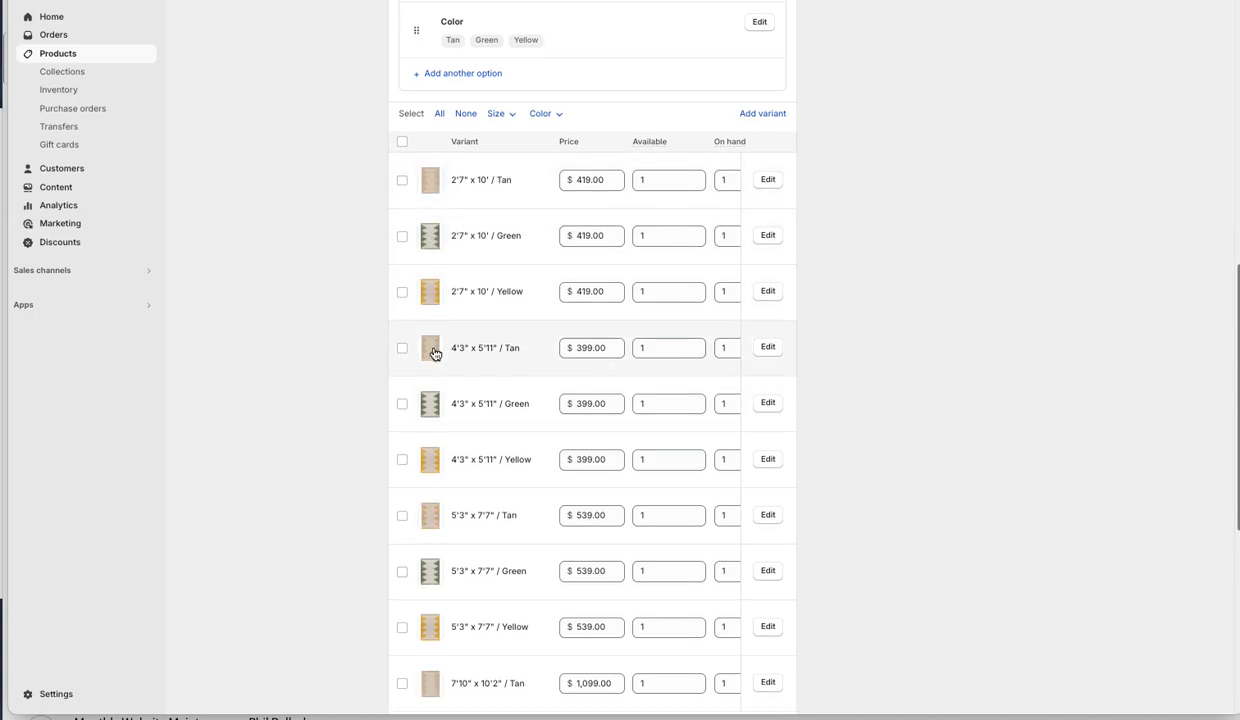
scroll(350, 463, up, 10)
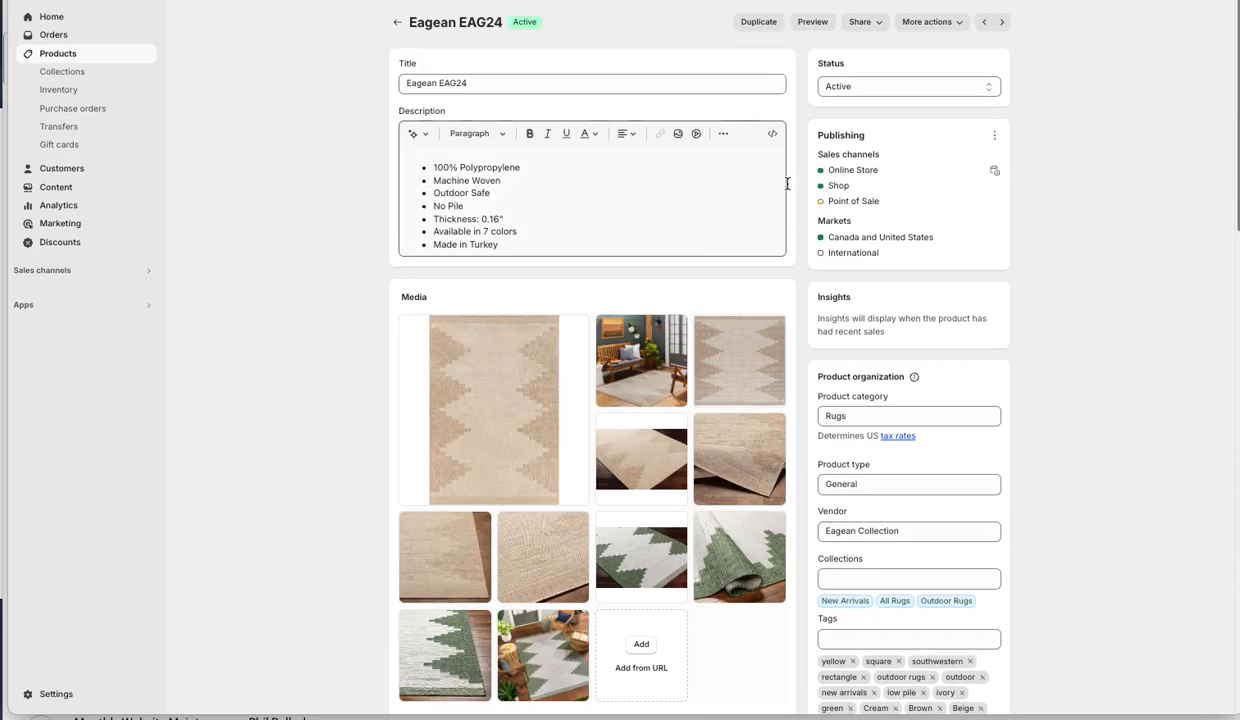
Step: Preview Eagean EAG24 on the storefront and compare the main images for the Tan, Green and Yellow colors
click(812, 22)
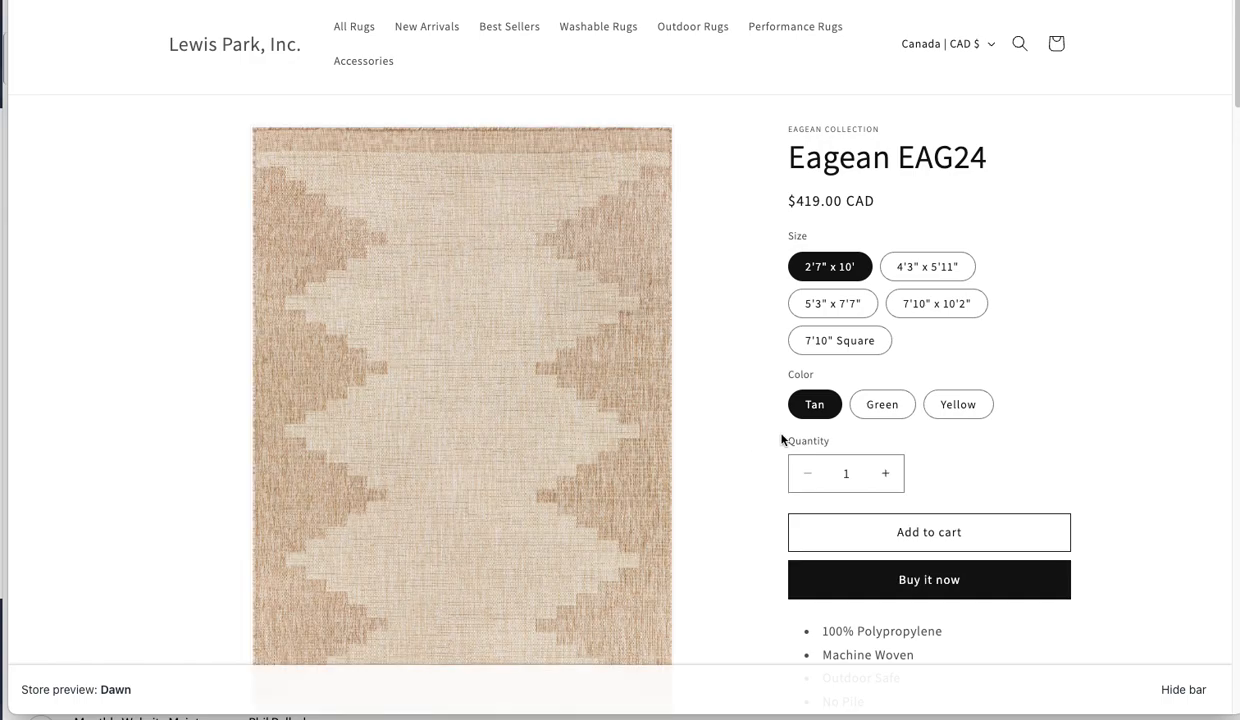
click(870, 410)
scroll(886, 415, down, 3)
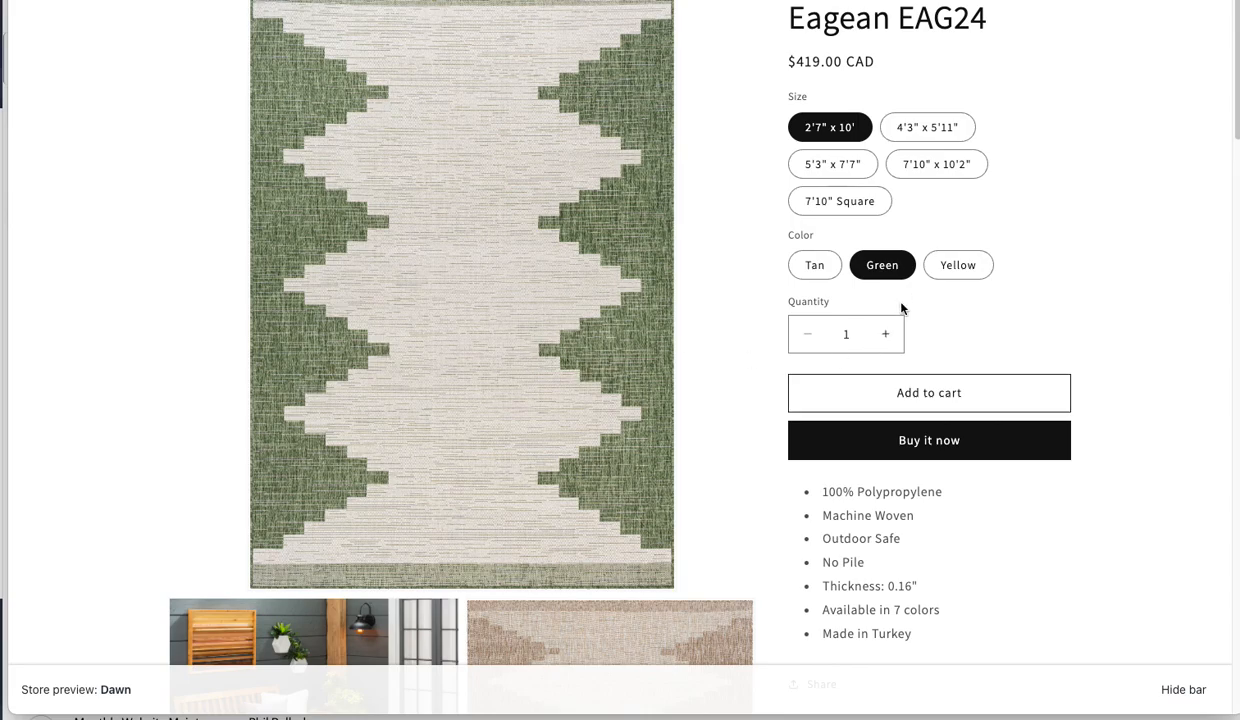
click(952, 265)
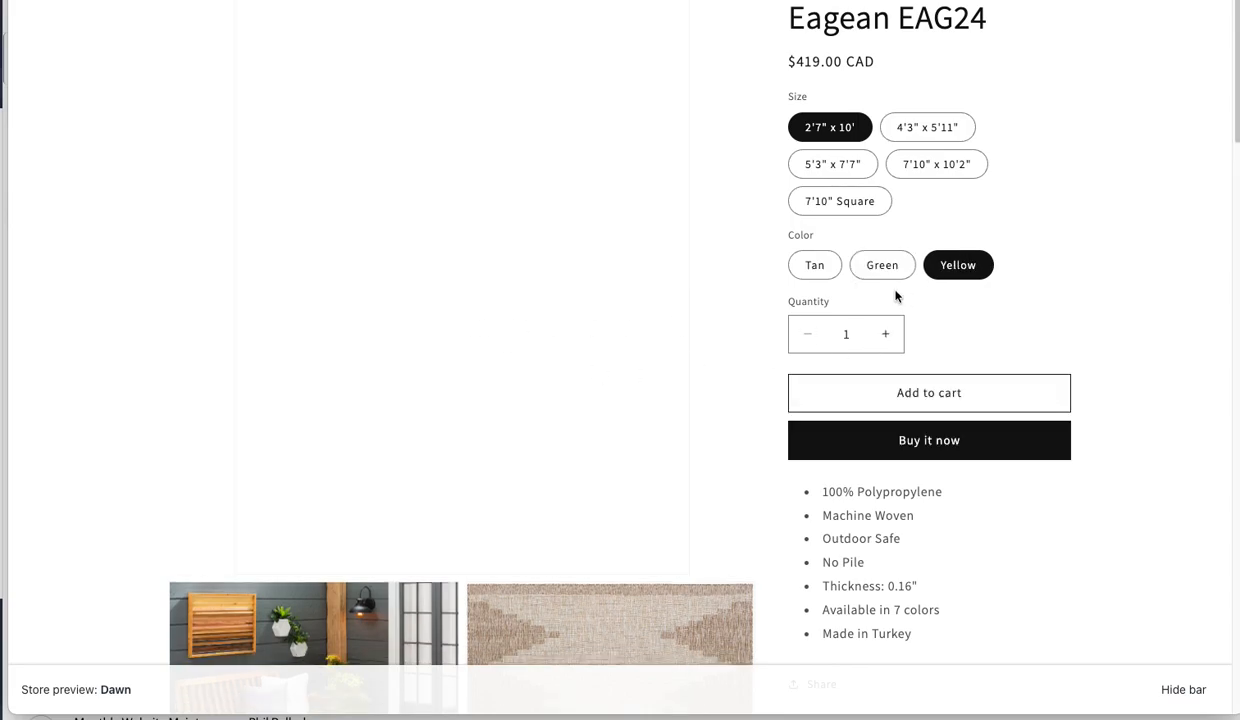
click(817, 267)
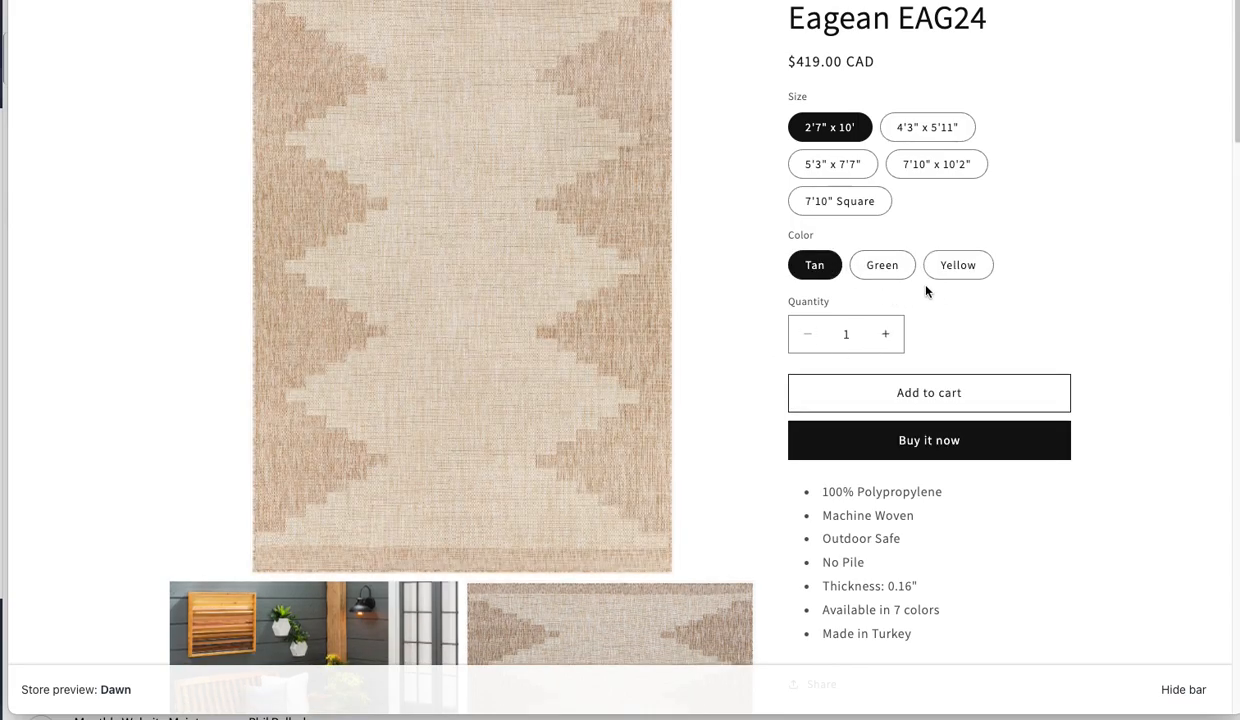
click(882, 265)
click(958, 266)
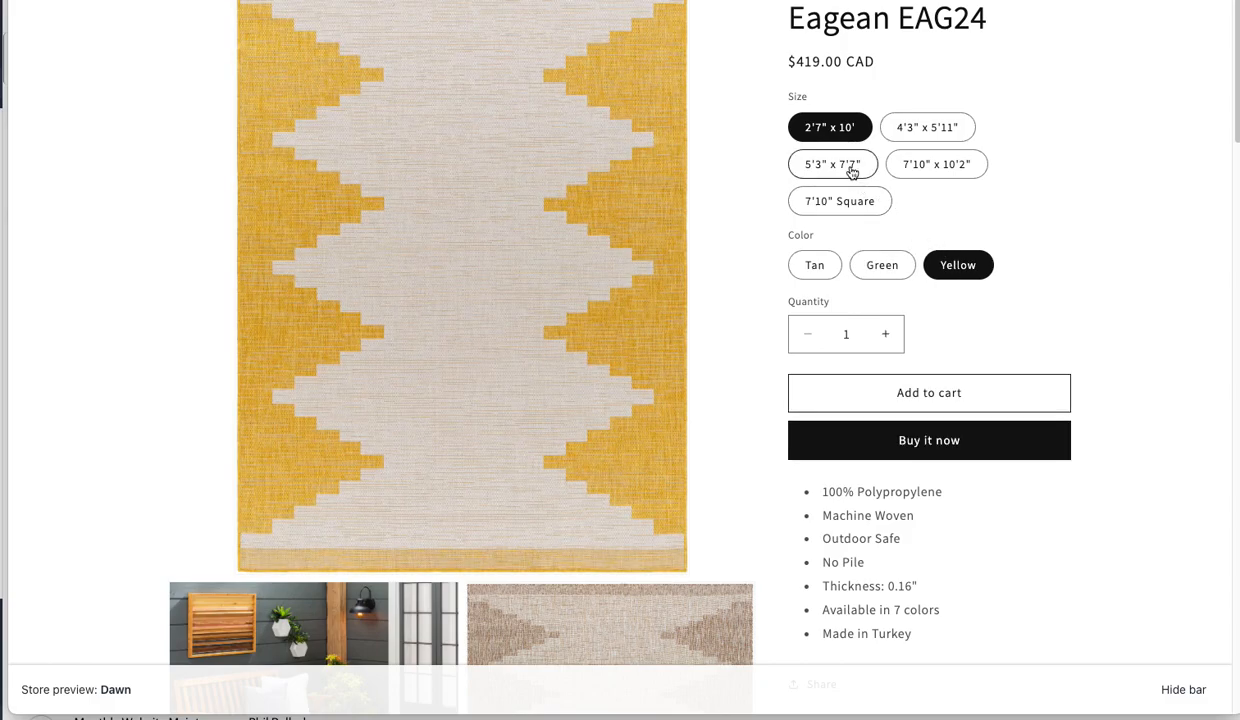
Step: Check the preview for size 5'3" x 7'7" in Green and size 7'10" x 10'2" in Tan
click(851, 170)
click(880, 266)
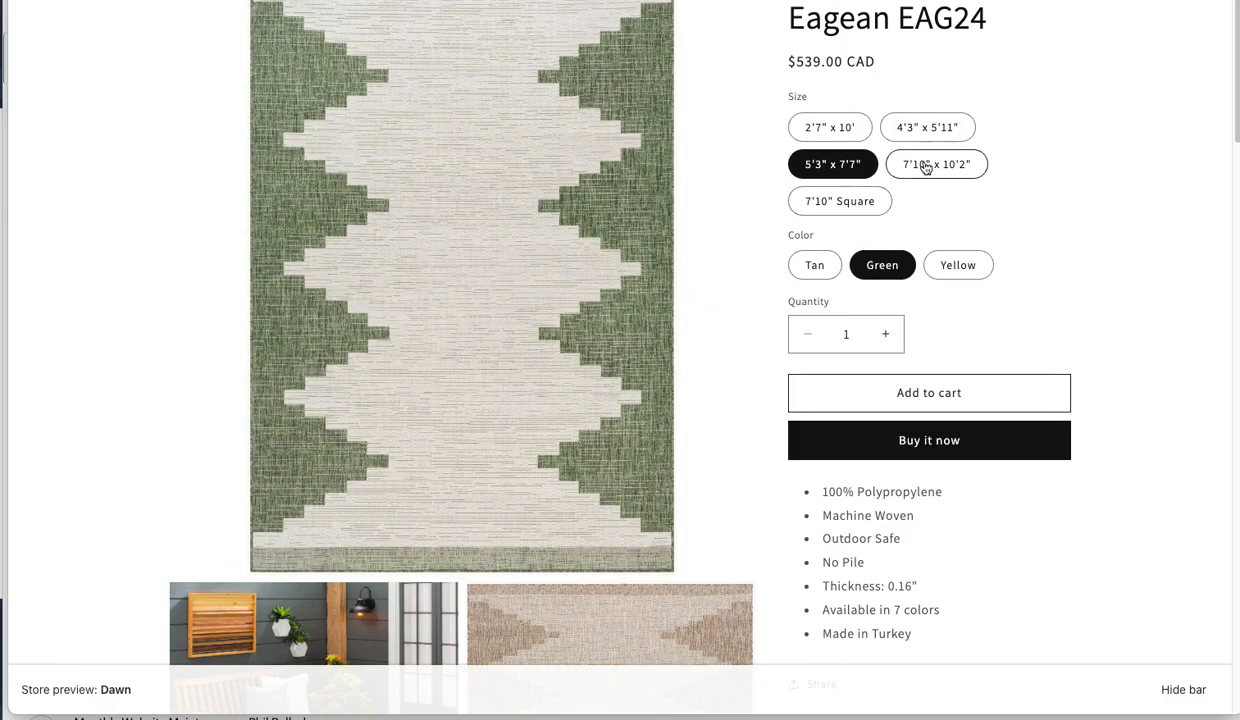
click(958, 166)
click(815, 265)
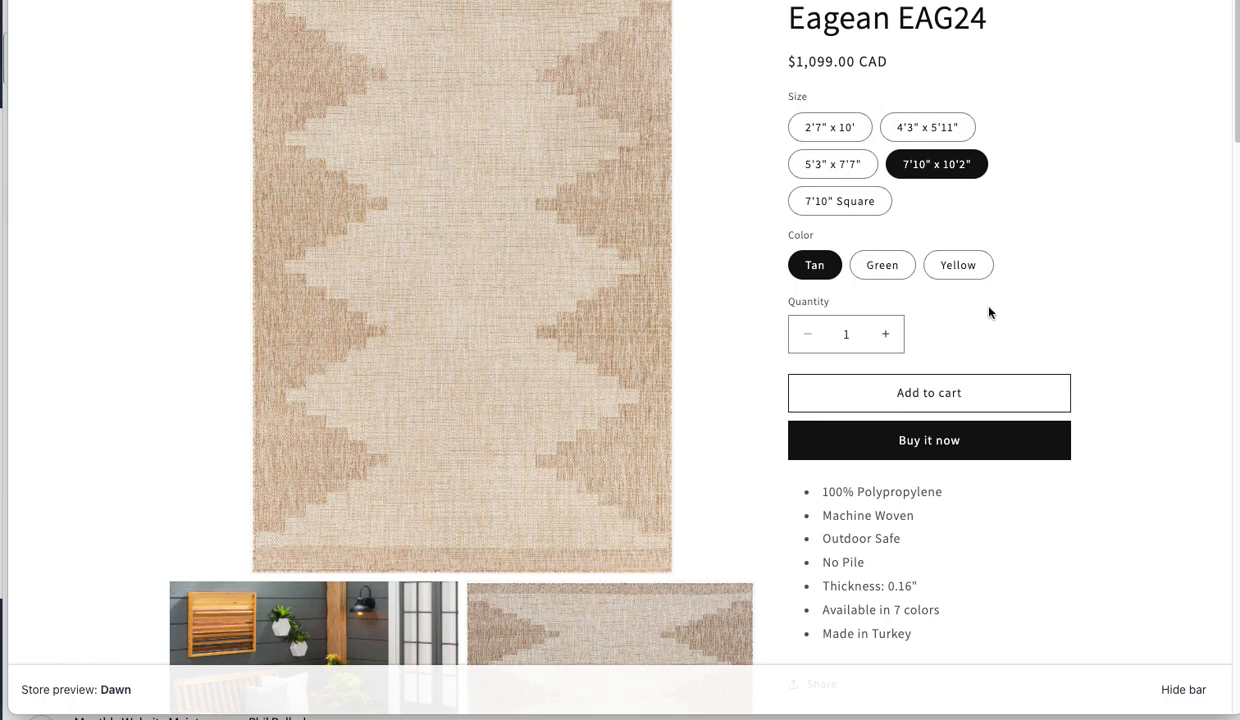
Step: Return to Eagean EAG24 in the admin, show all of its media files and examine them alongside the variant list
scroll(990, 310, up, 3)
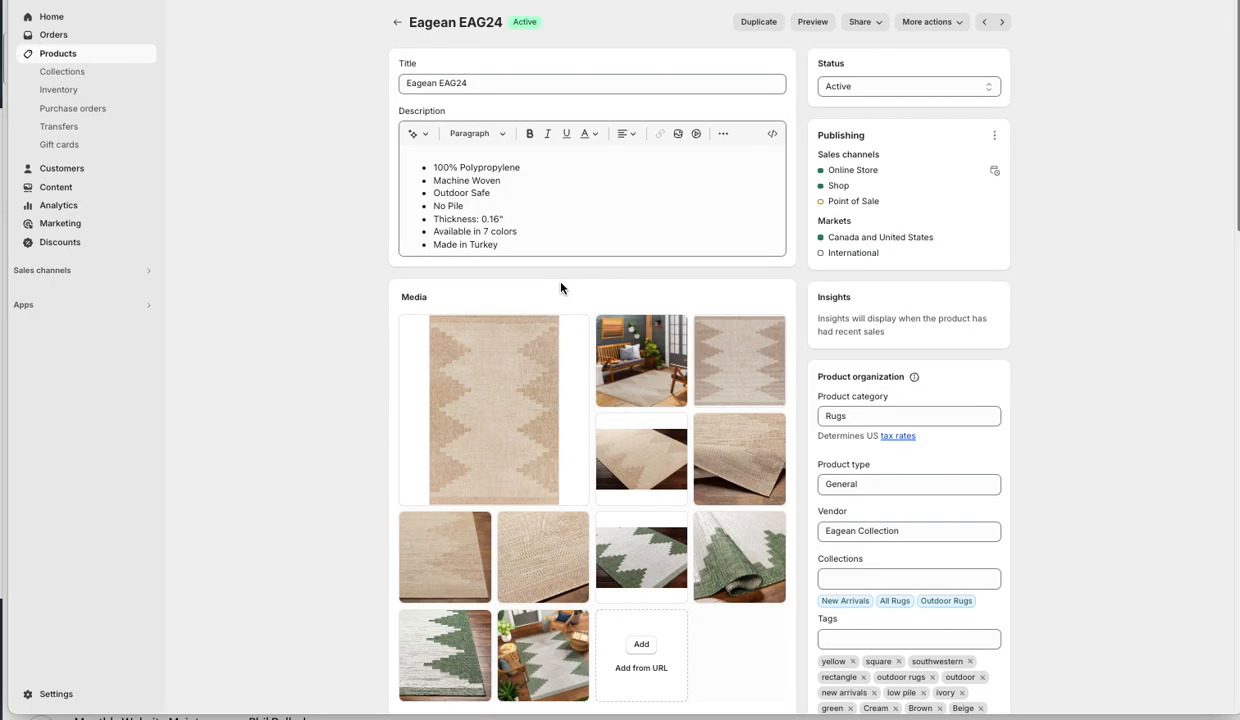
scroll(280, 422, down, 5)
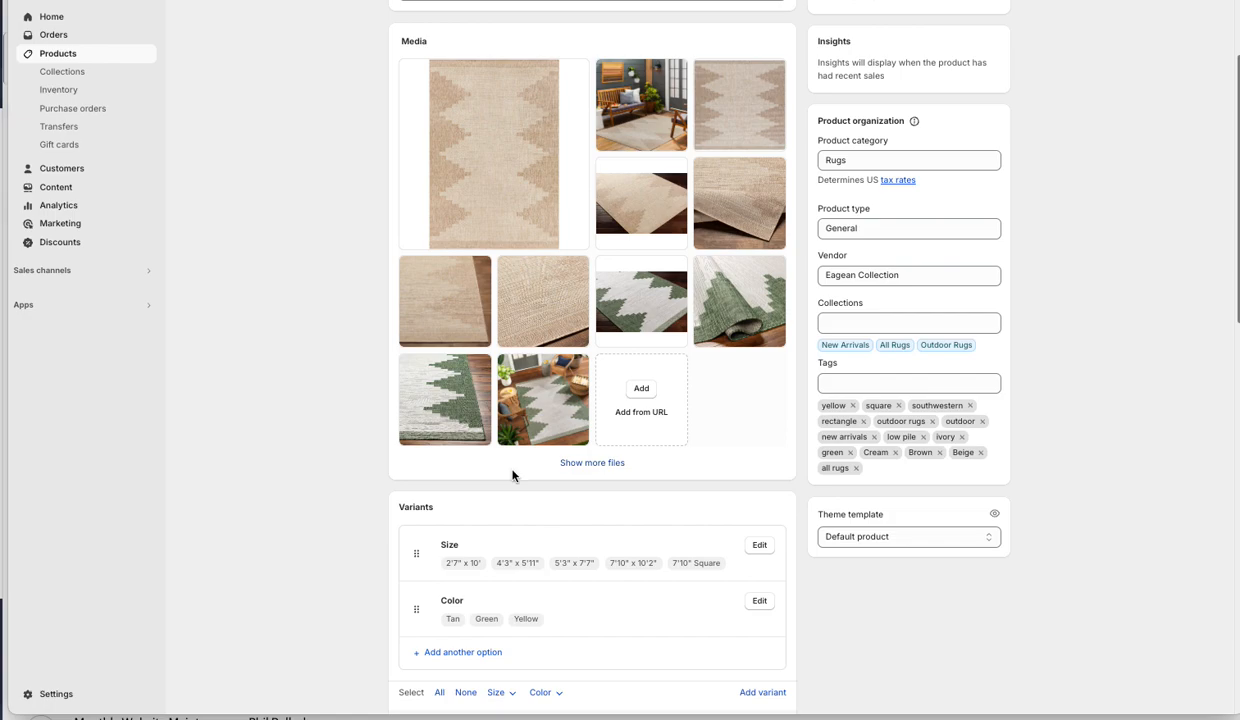
drag(620, 177, 598, 449)
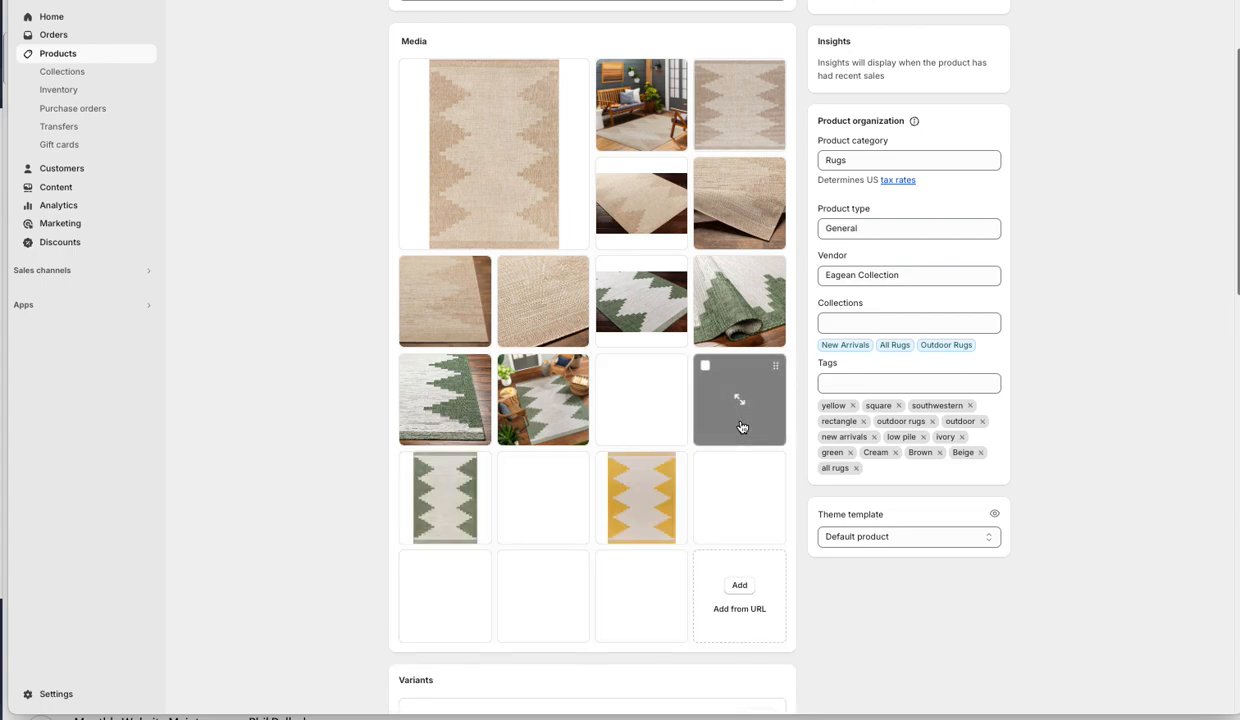
scroll(626, 343, down, 5)
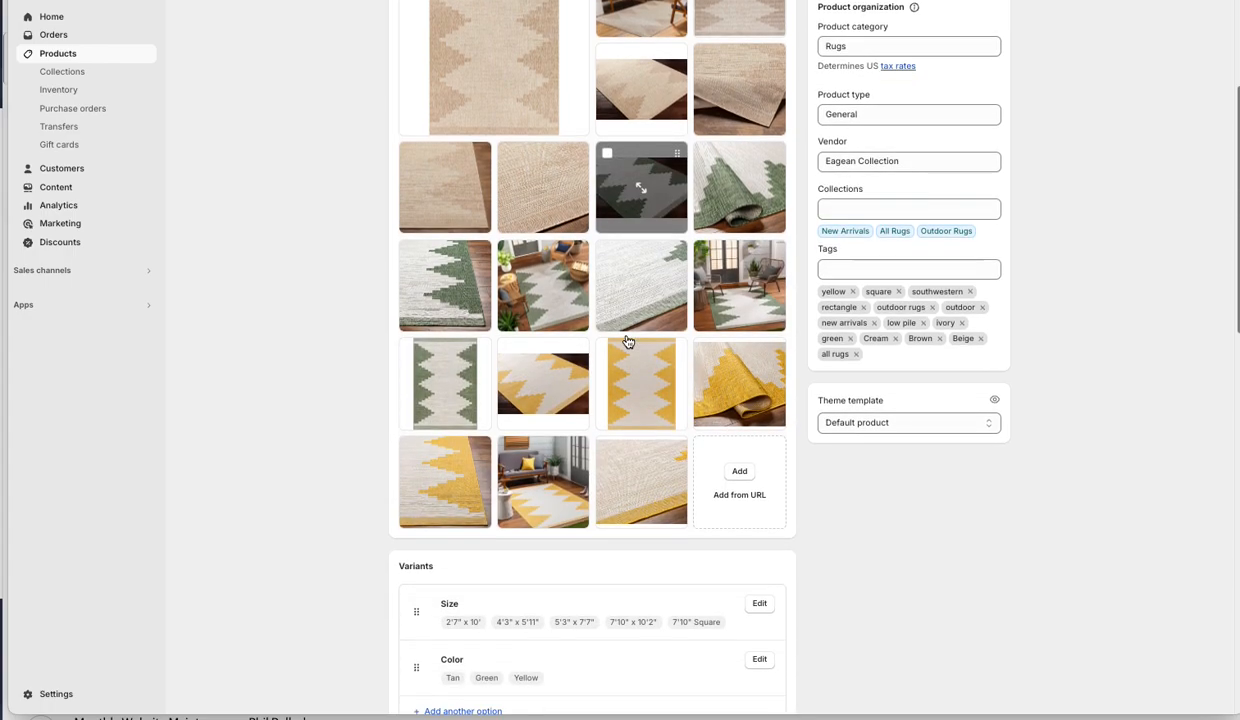
scroll(327, 440, down, 3)
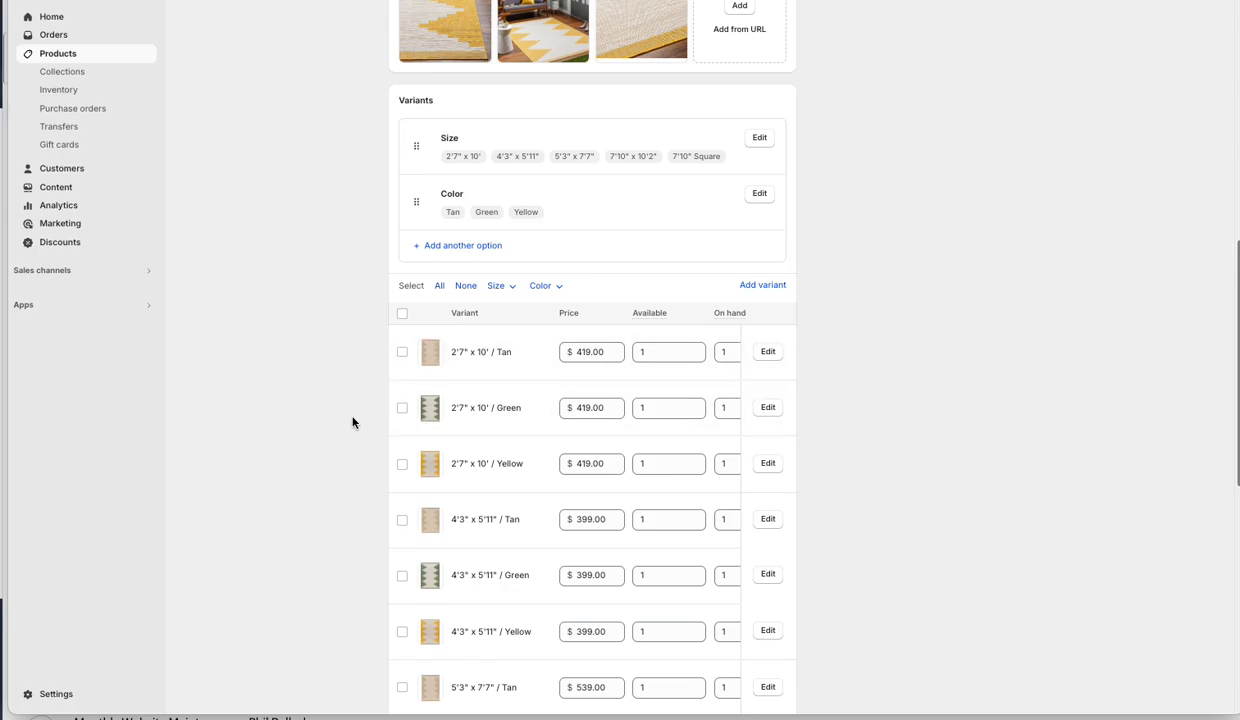
Step: Browse the images selectable for the 2'7" x 10' / Yellow variant and cancel the image selection
scroll(400, 435, down, 1)
click(430, 444)
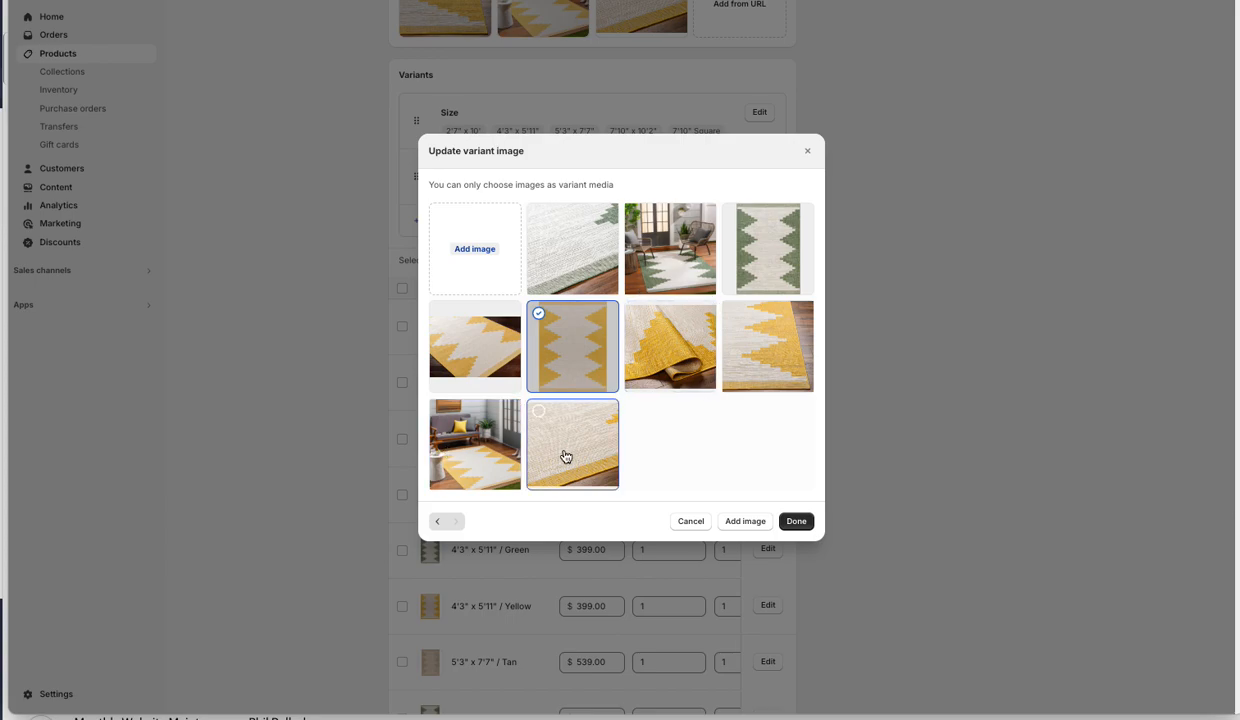
click(440, 522)
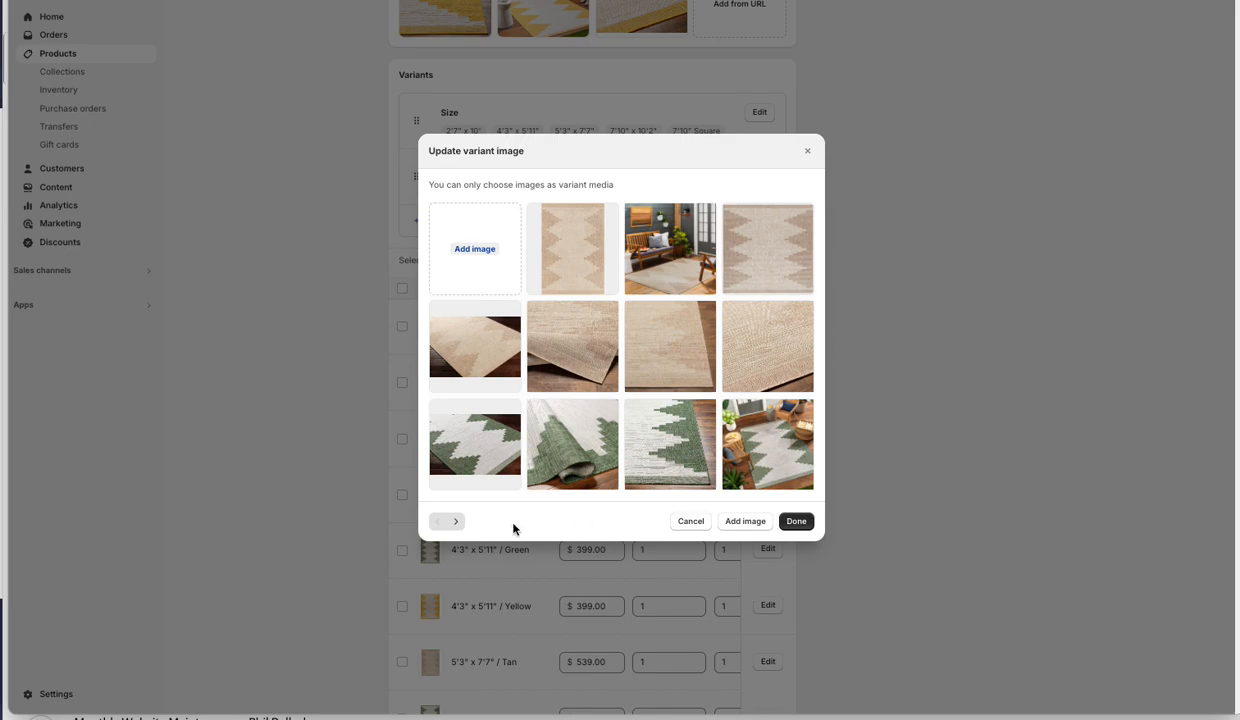
click(456, 523)
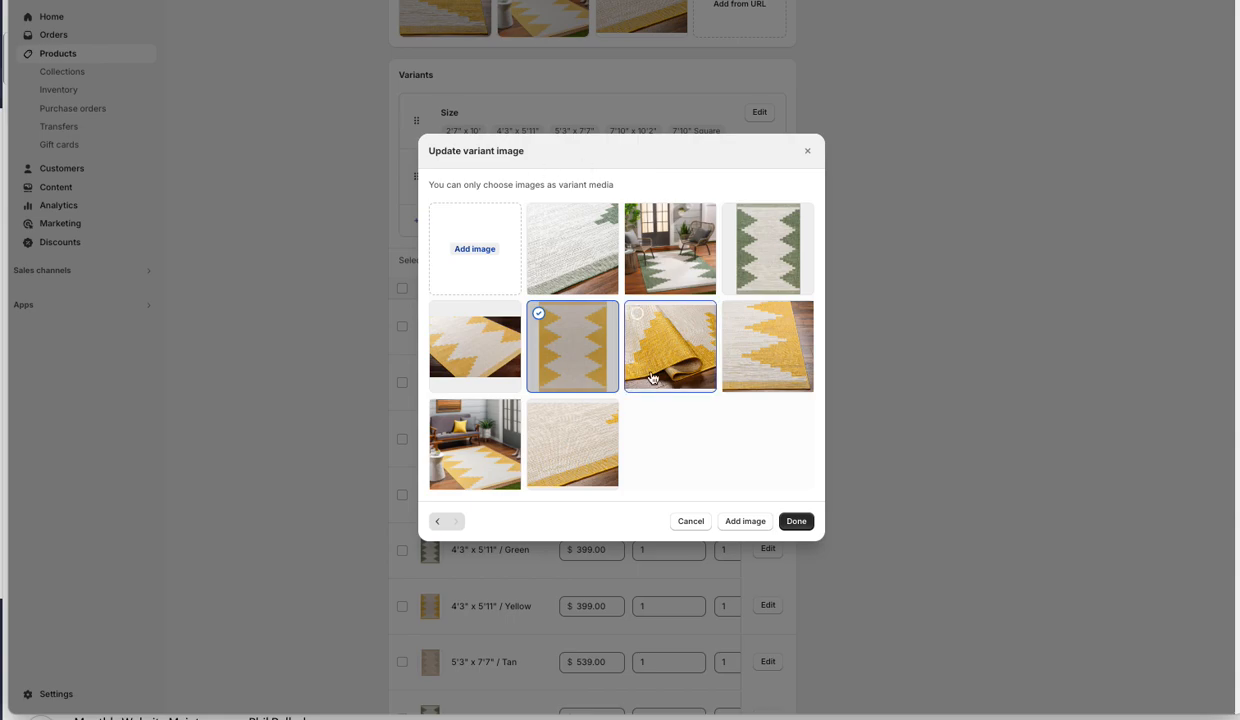
click(686, 520)
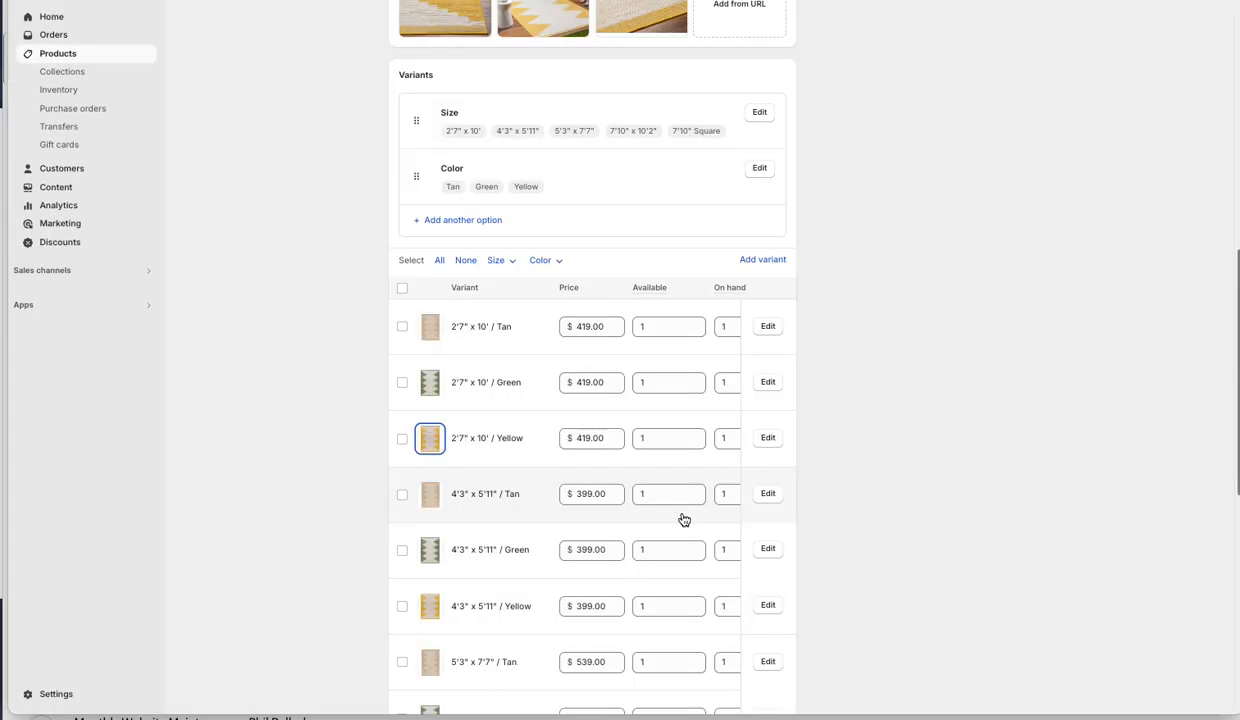
click(951, 355)
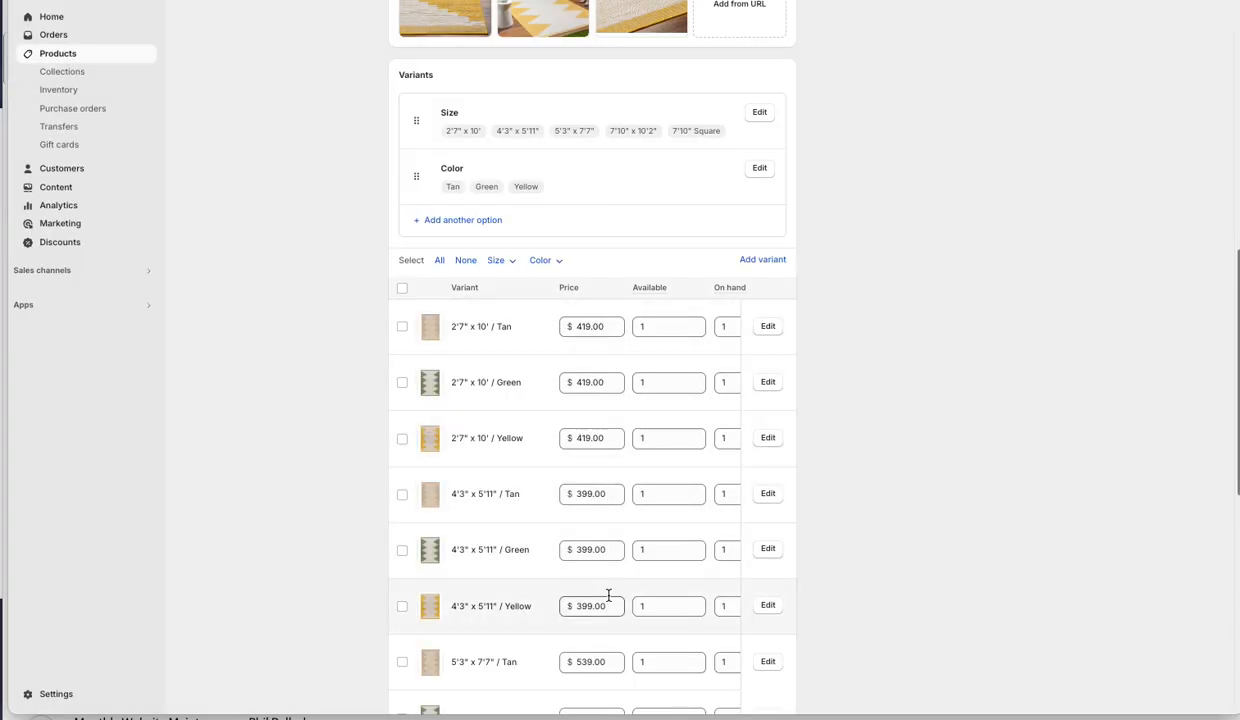
Step: Review Eagean EAG24's details, media gallery, collections and tags
scroll(885, 239, up, 10)
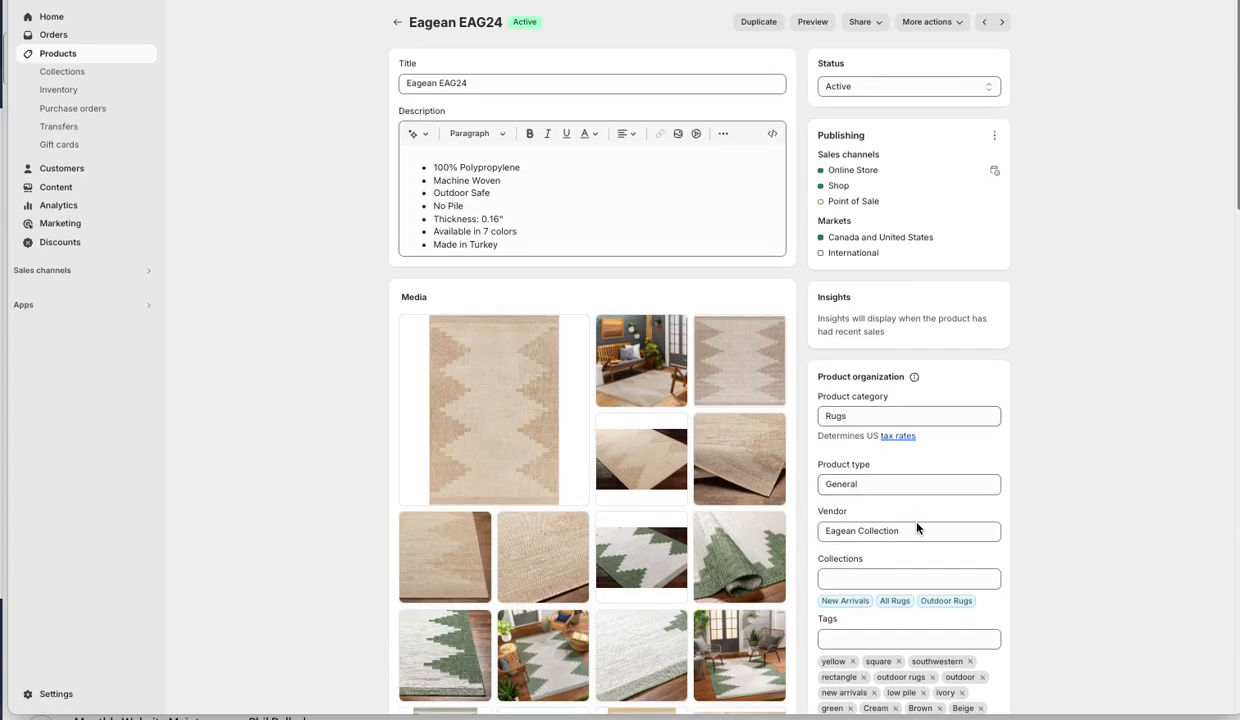
scroll(1034, 320, down, 1)
scroll(1035, 315, down, 5)
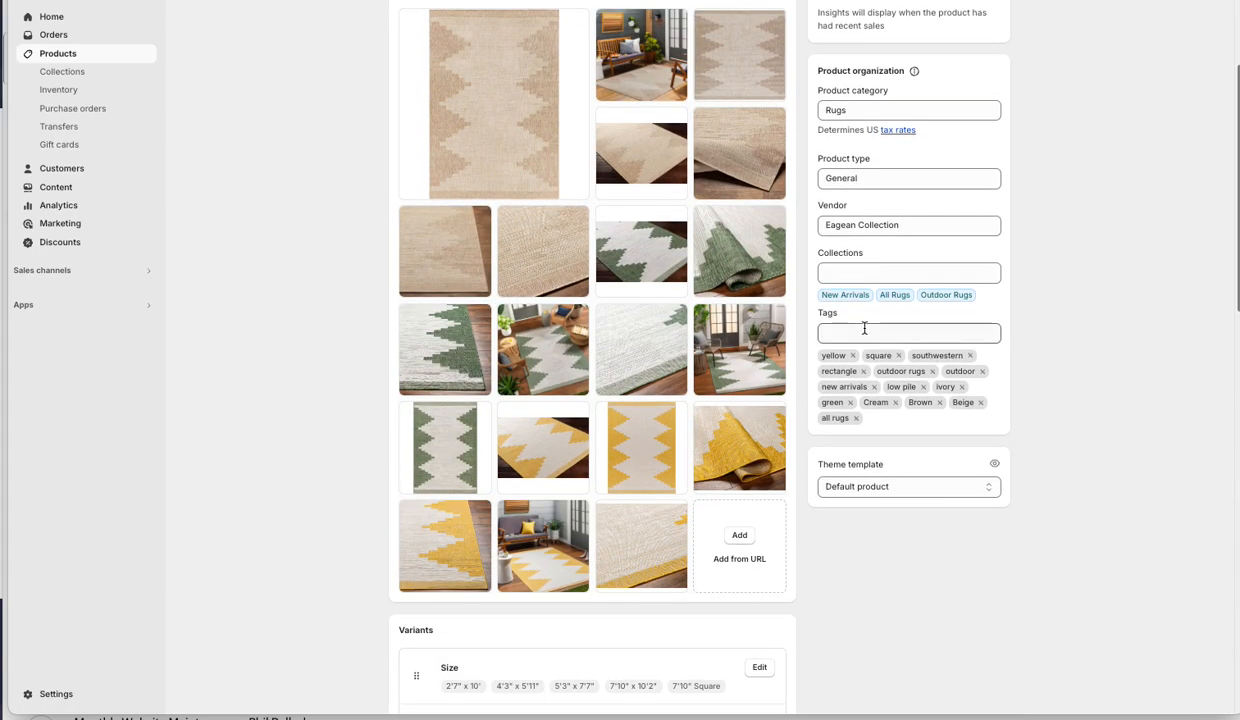
scroll(1025, 266, up, 6)
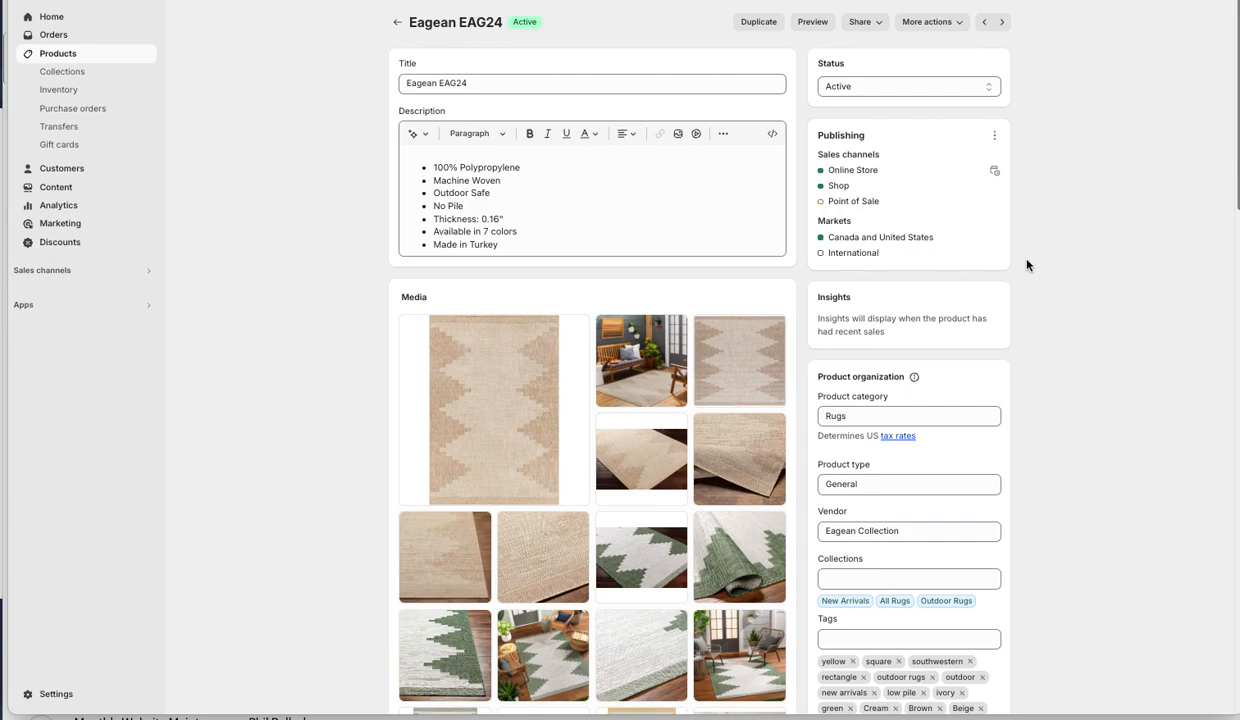
Step: Return to the product list and export all products as CSV for Excel, Numbers, or other spreadsheet programs
click(392, 23)
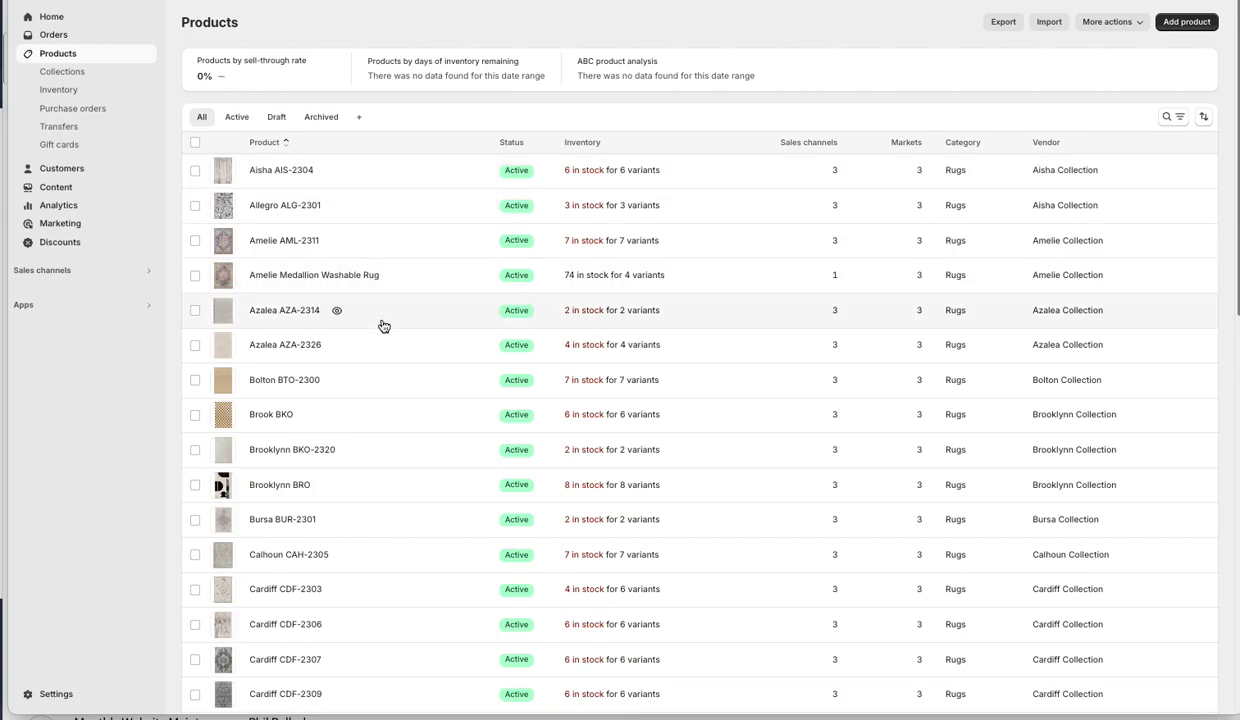
scroll(383, 328, down, 3)
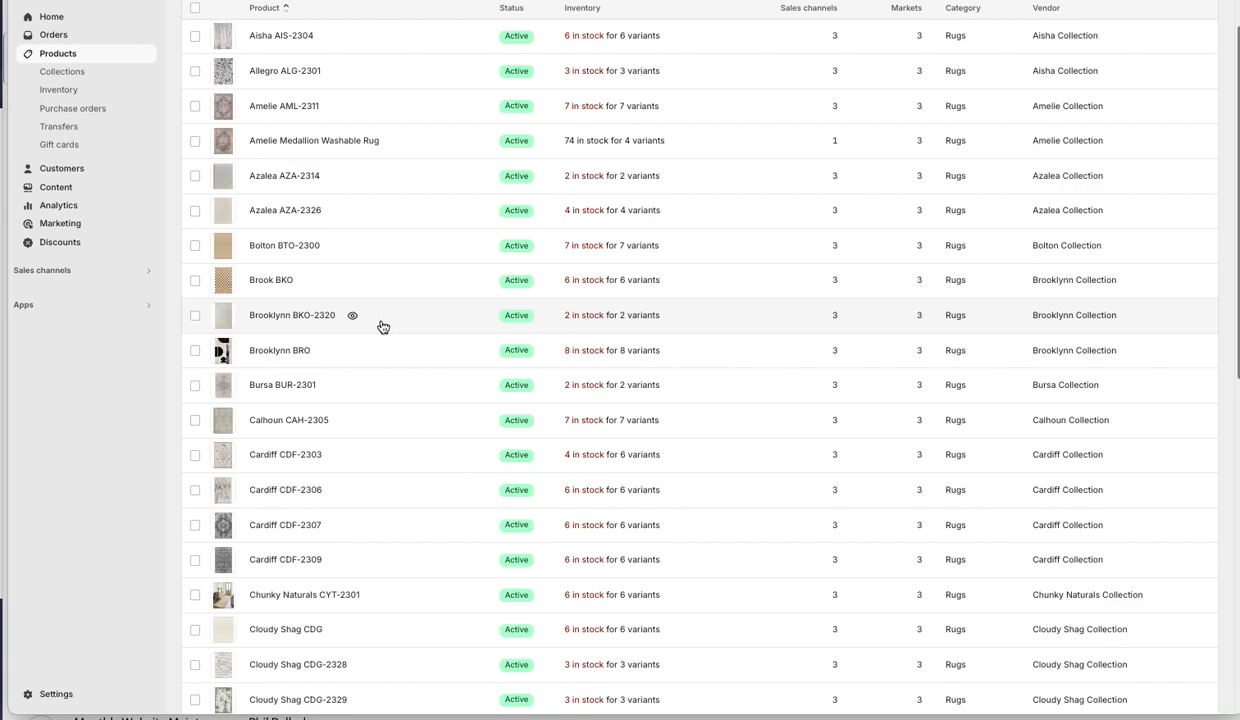
scroll(396, 318, down, 3)
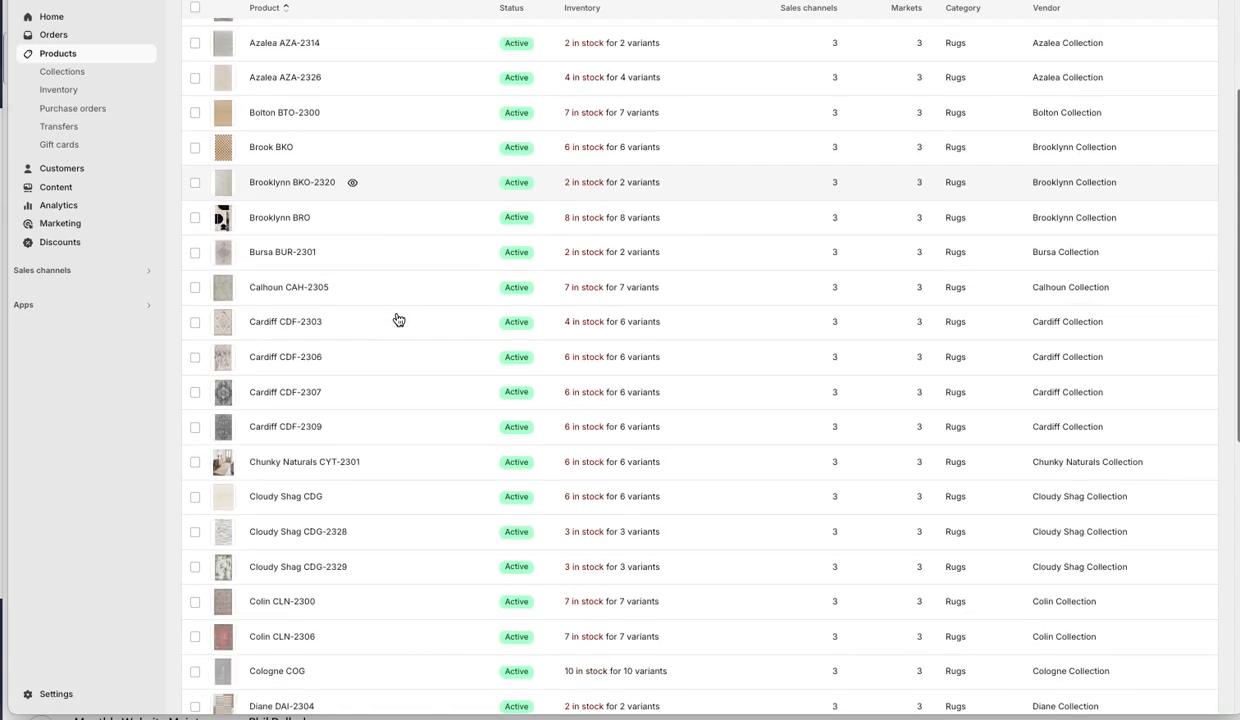
scroll(418, 325, up, 5)
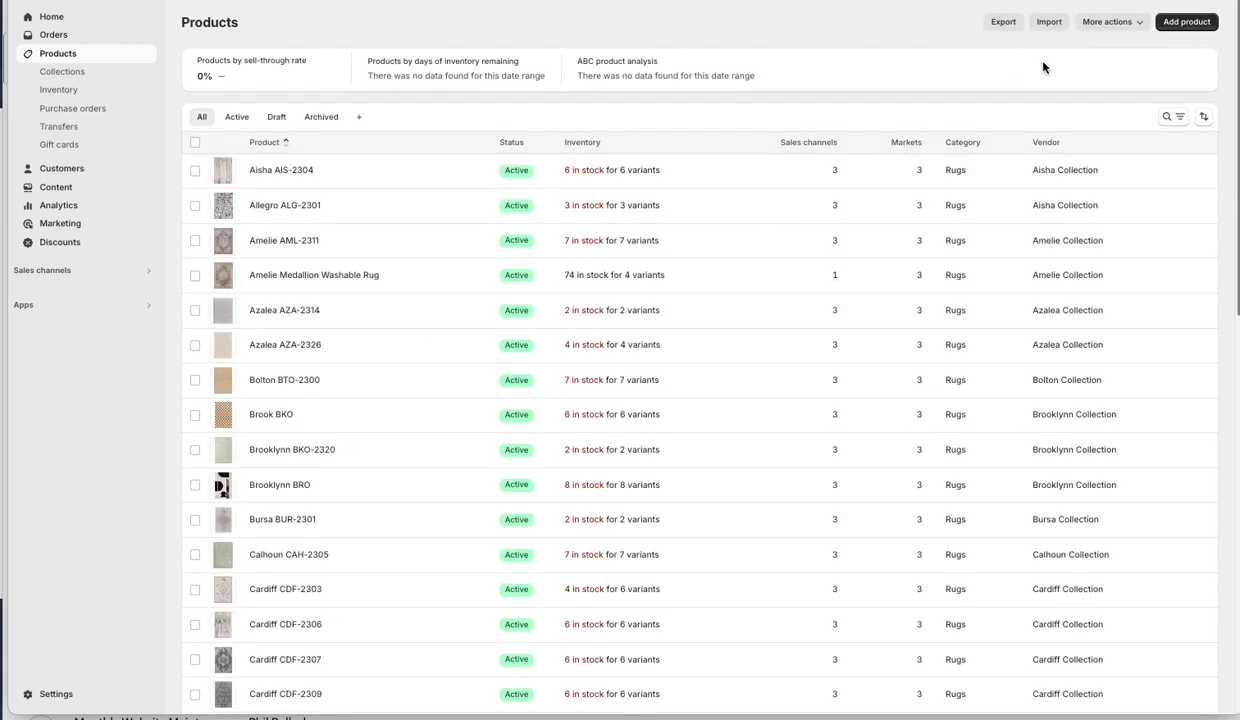
click(1003, 21)
click(434, 308)
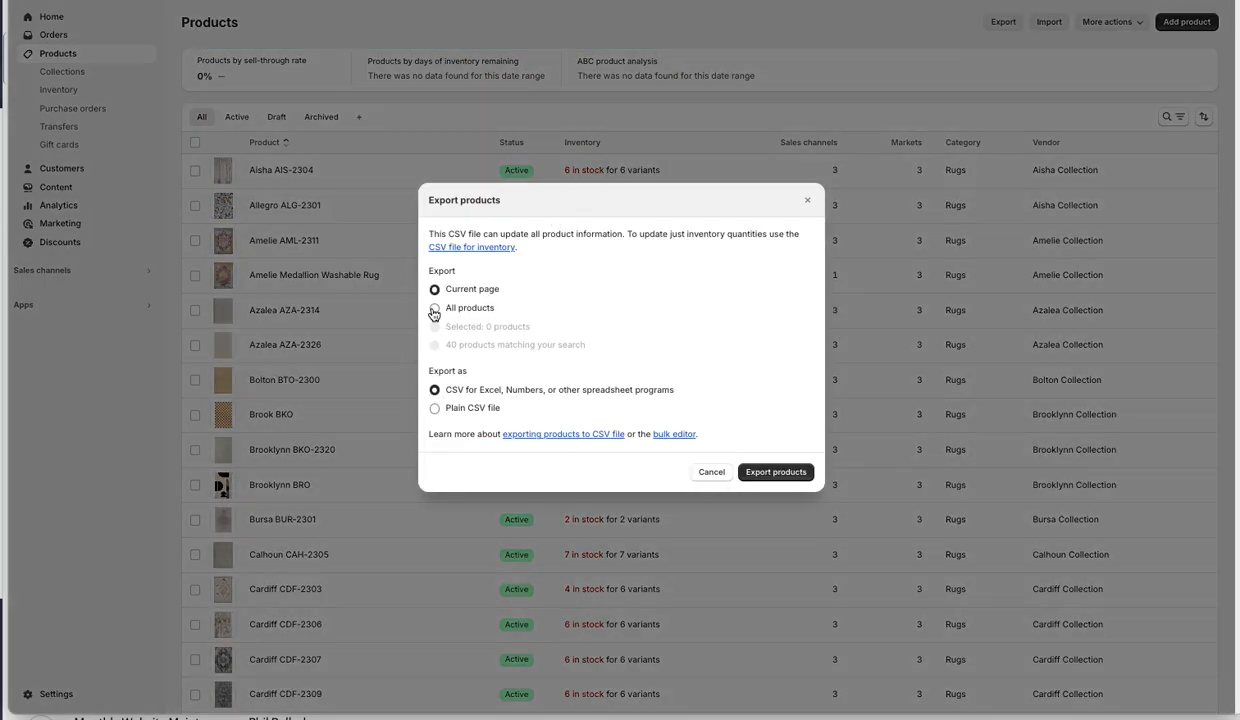
click(776, 473)
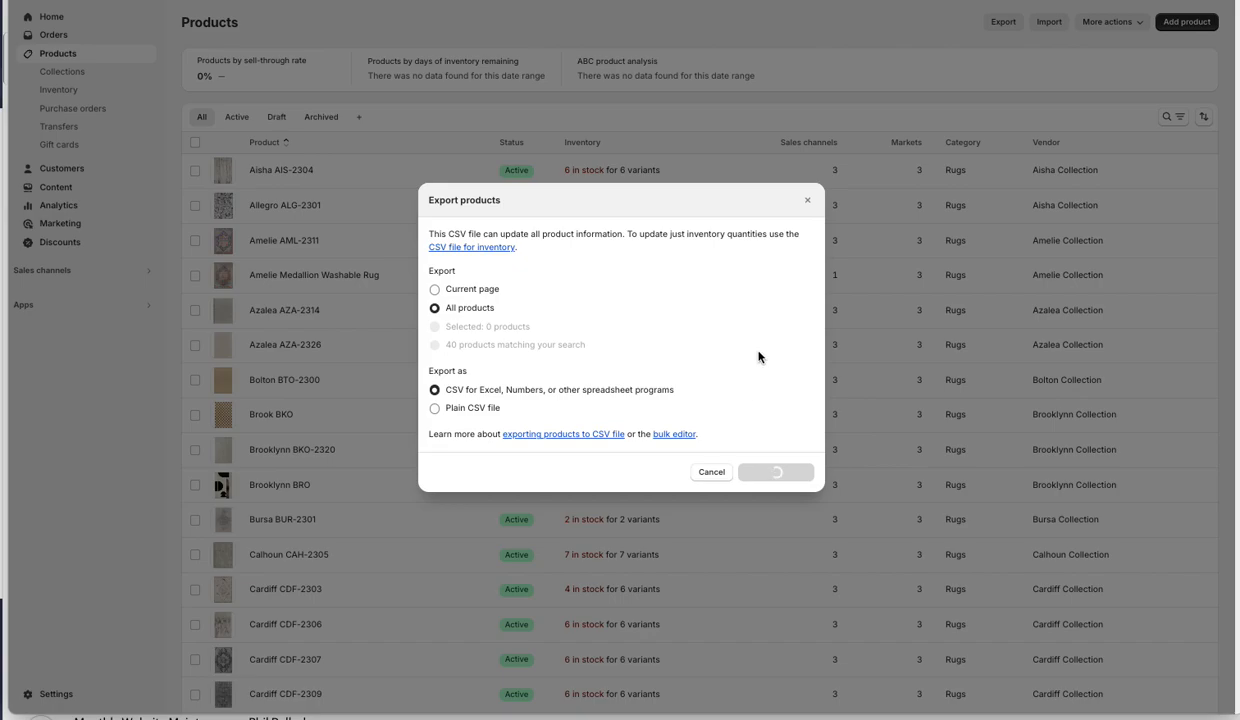
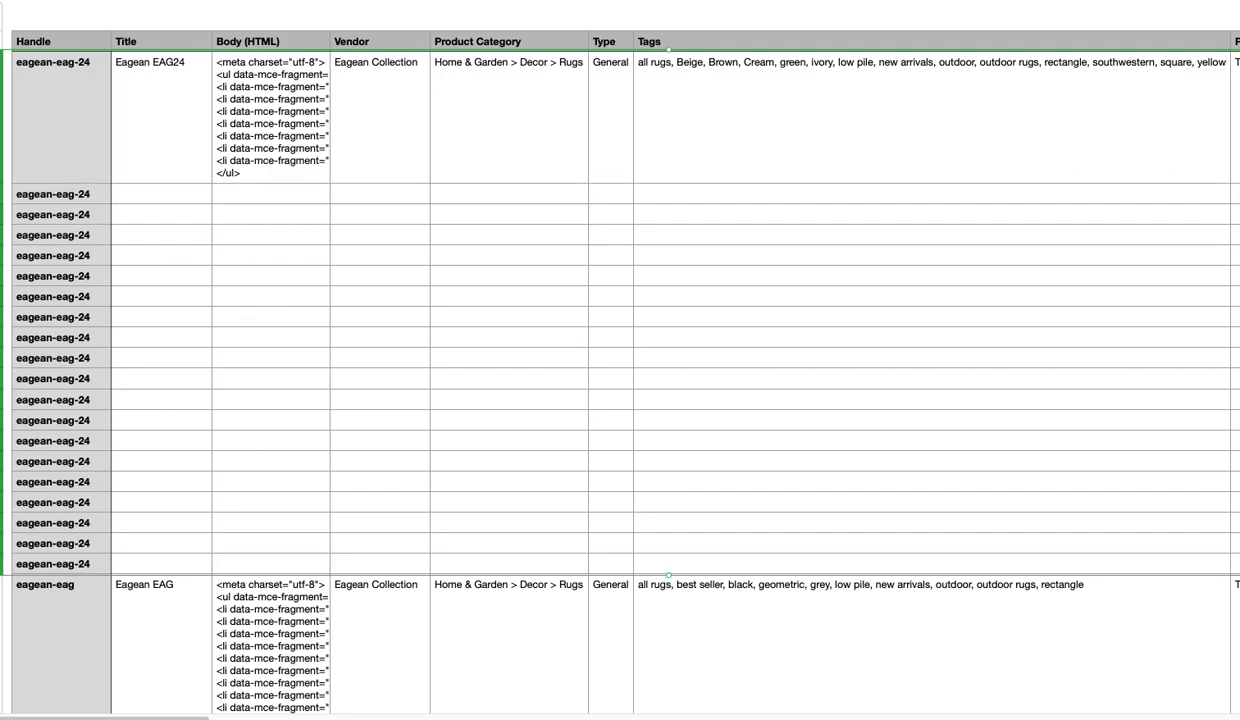
Step: In the exported product spreadsheet, copy the selected eagean-eag-24 rows and paste them into a new row added at the end
right_click(47, 405)
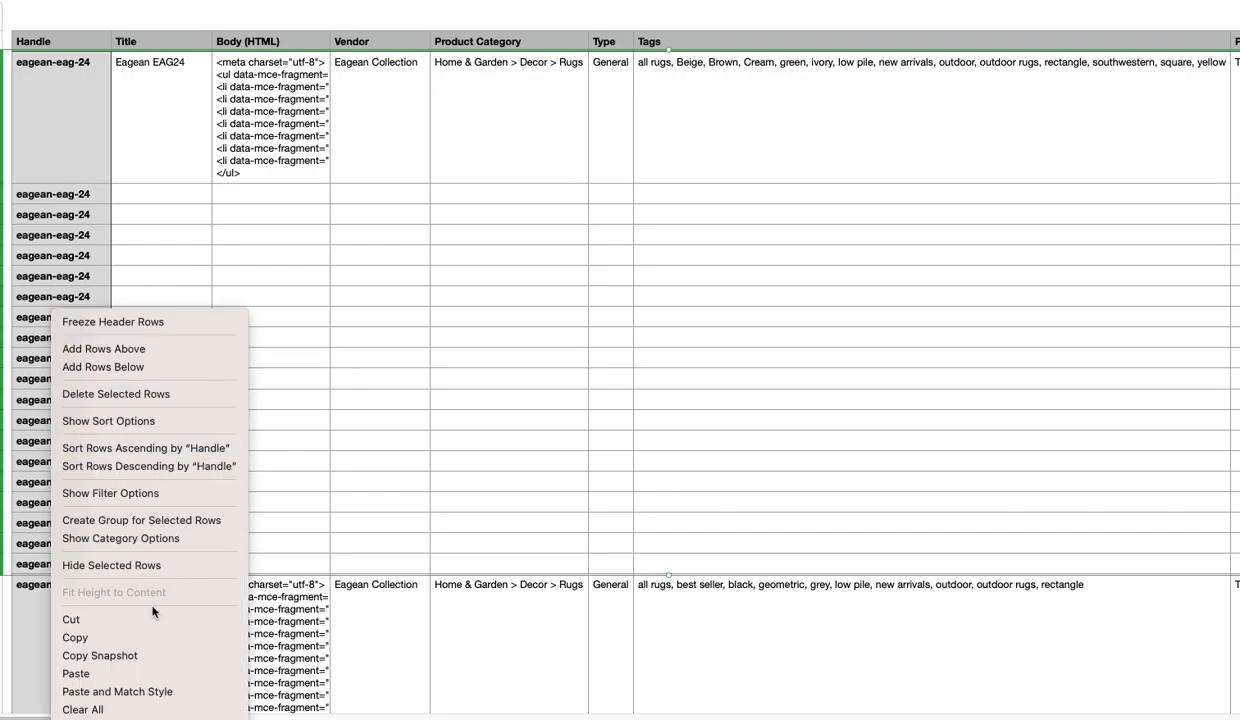
click(115, 637)
click(258, 404)
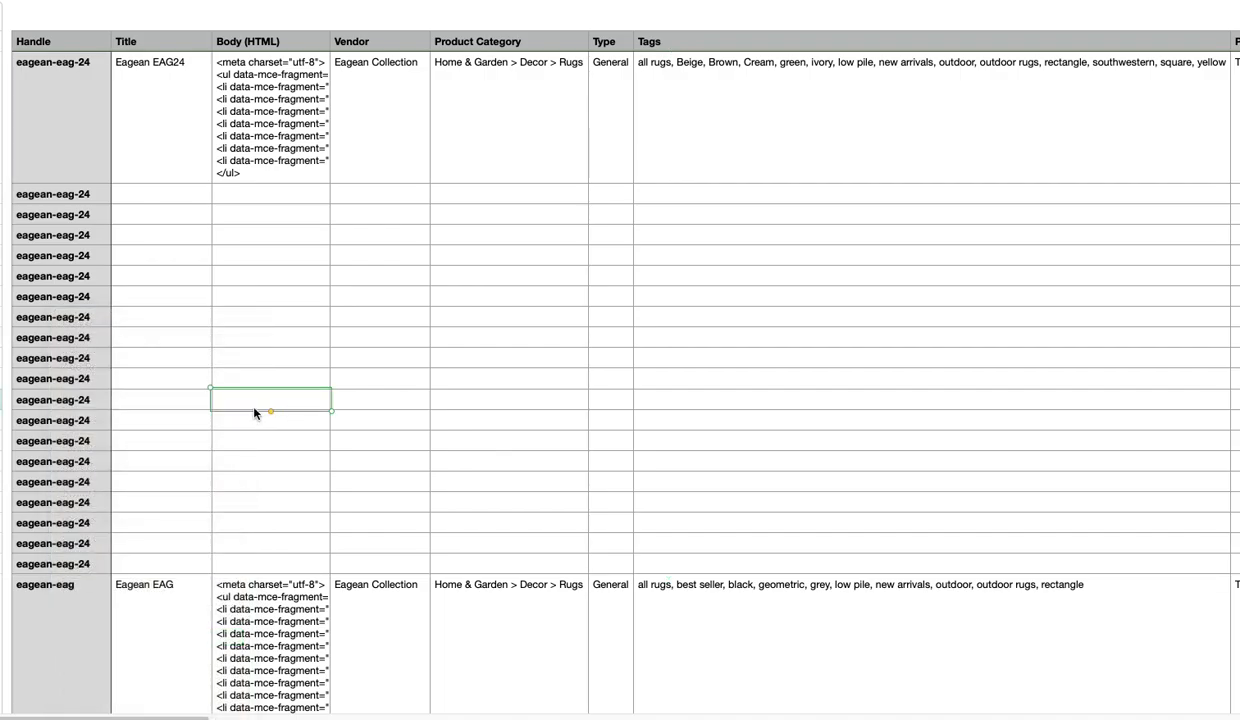
scroll(254, 409, down, 20)
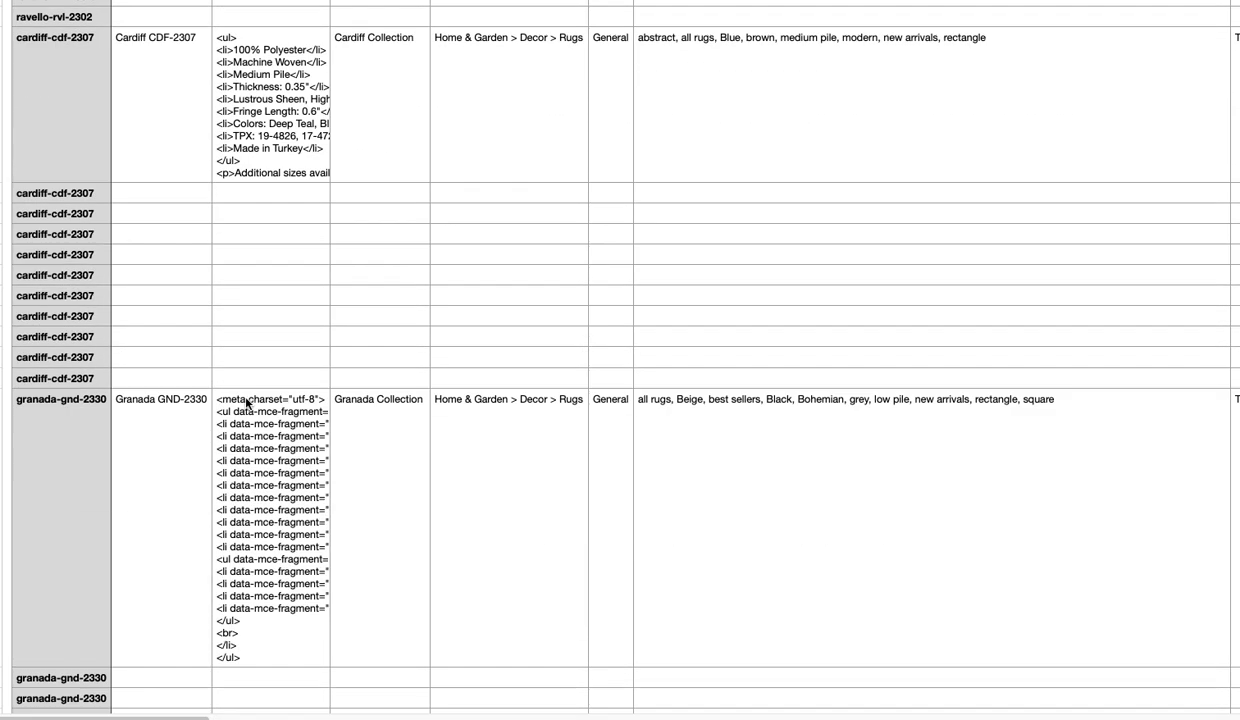
scroll(171, 363, down, 20)
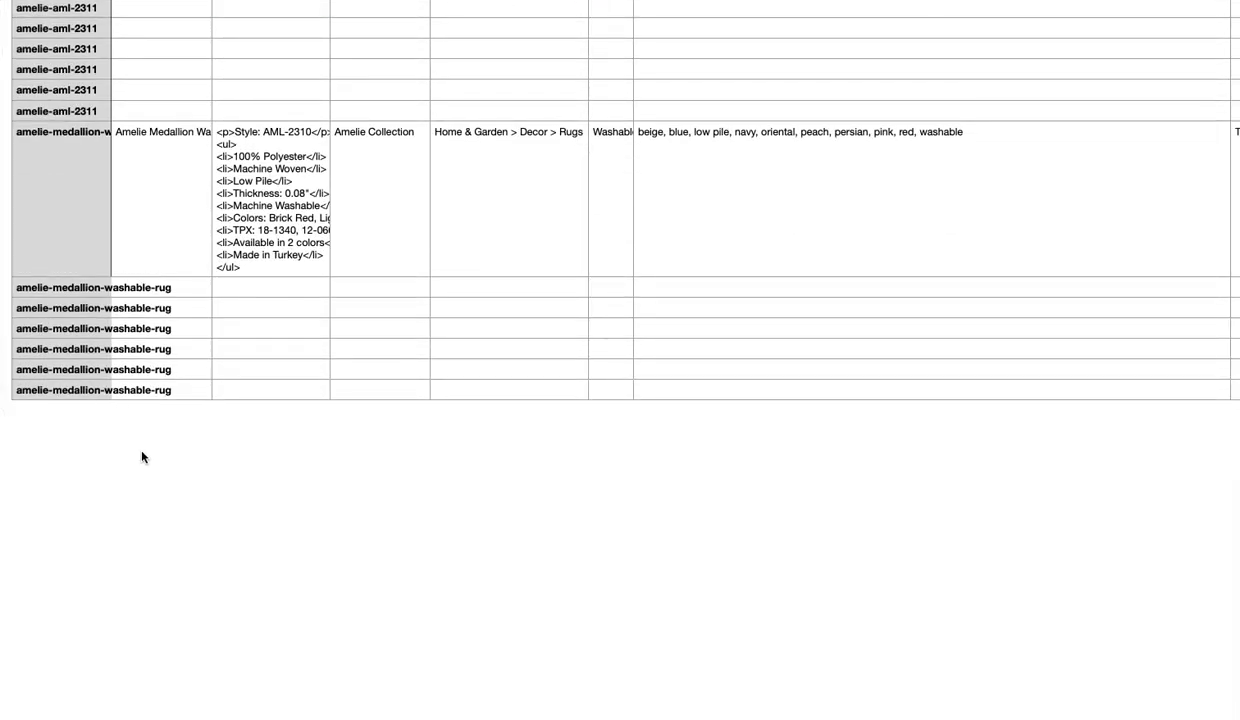
click(52, 397)
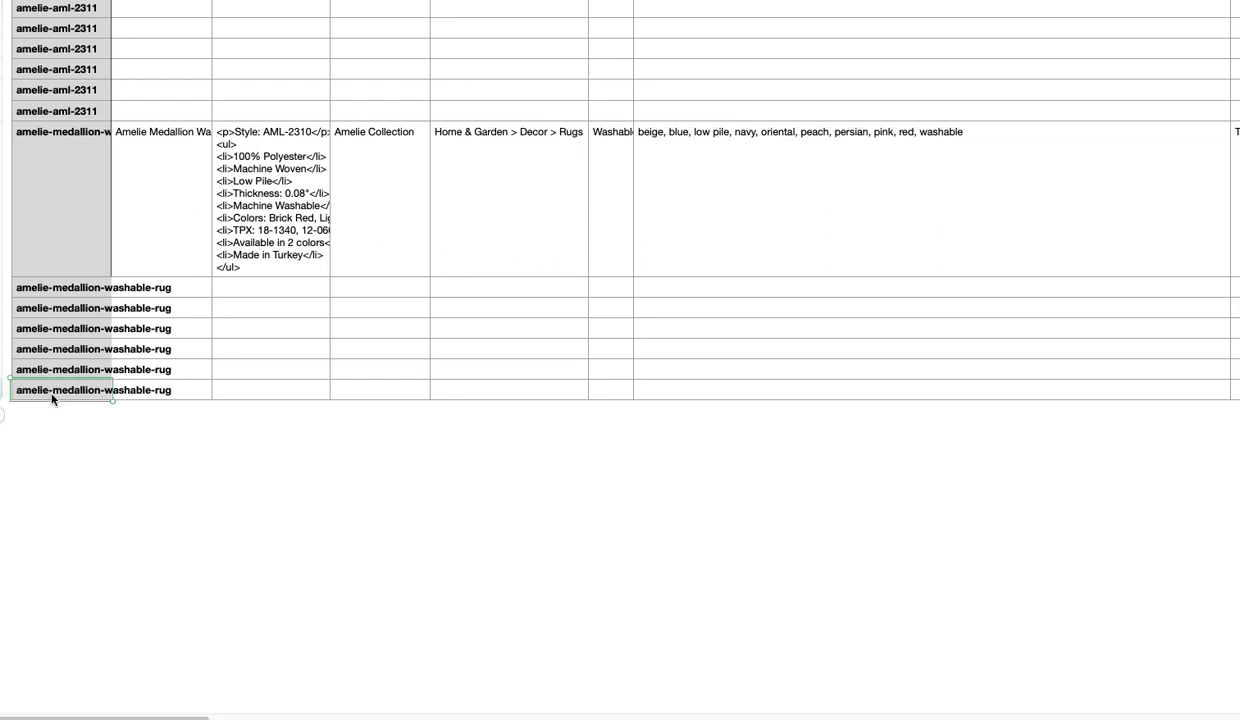
click(2, 418)
click(35, 410)
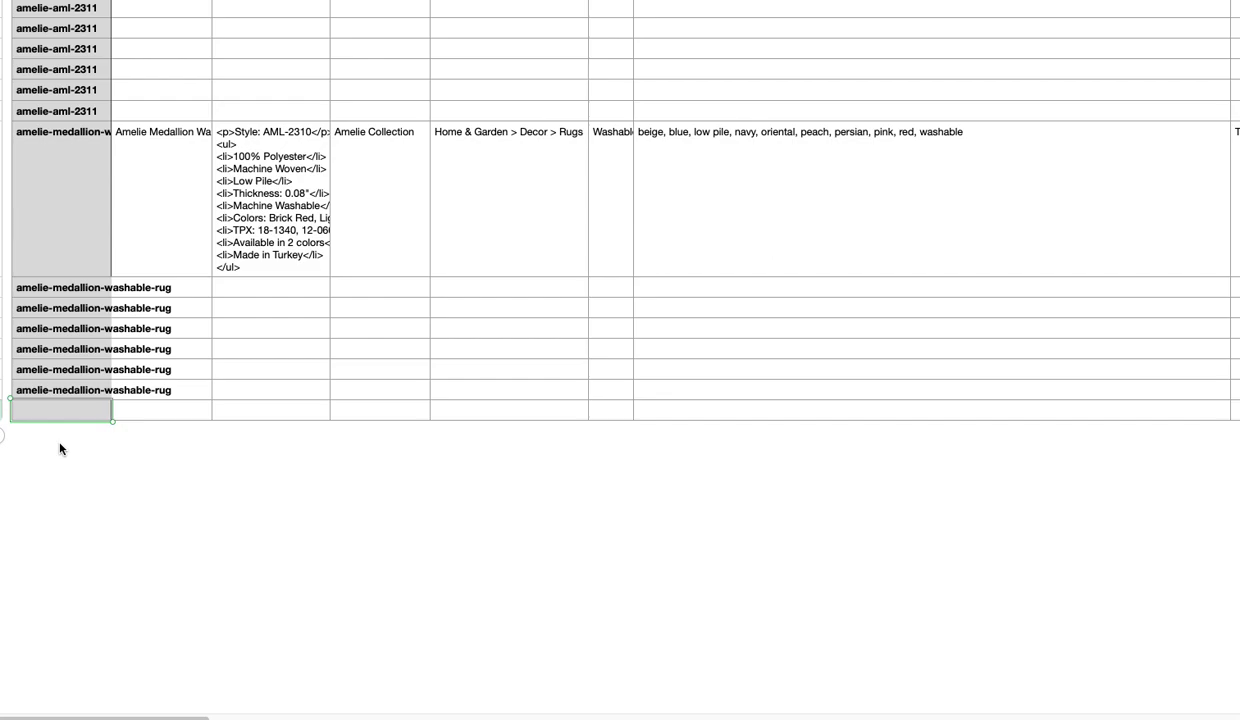
key(super+v)
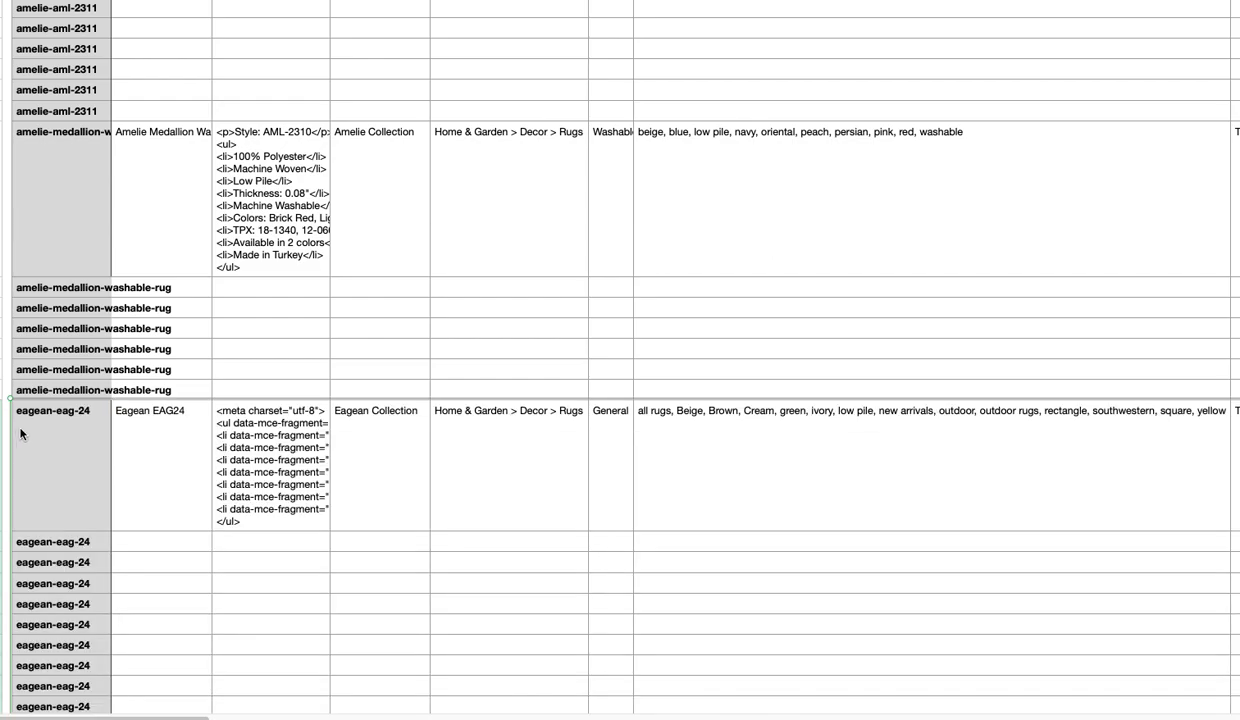
Step: In the first pasted row, change the title to Eagean EAG245 and the handle to Eagean-eag-245
click(151, 443)
double_click(151, 443)
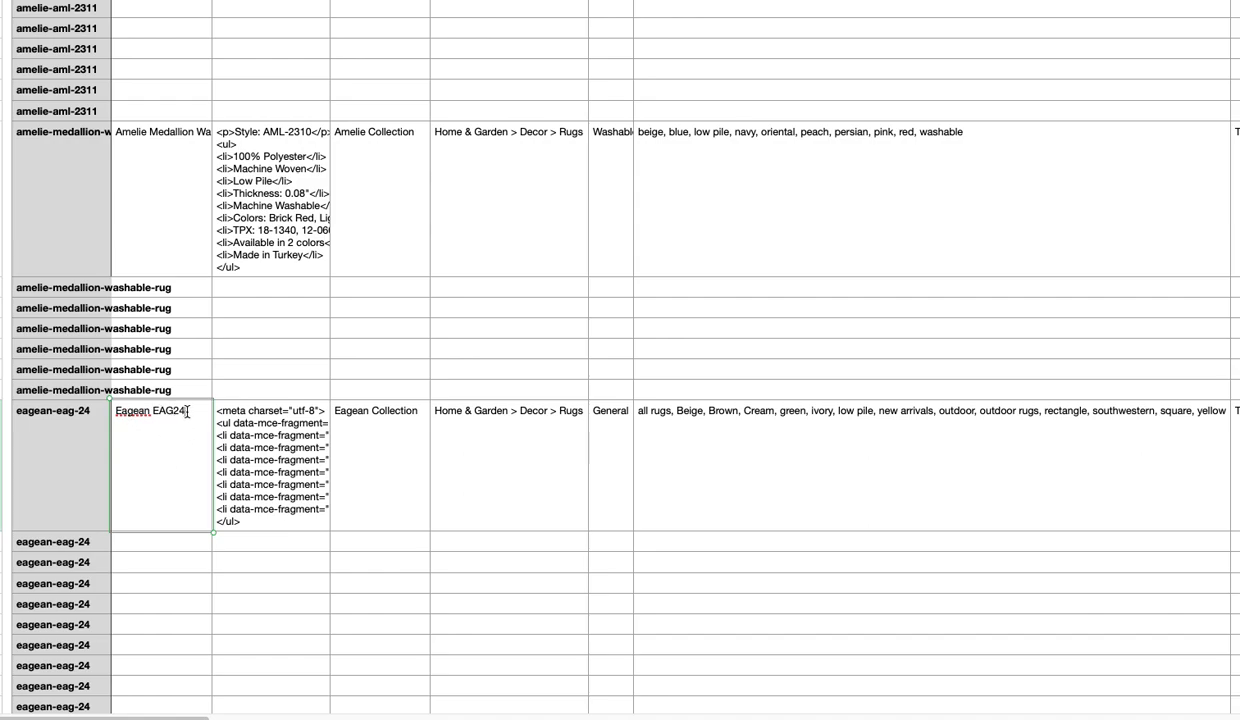
text(5)
double_click(95, 414)
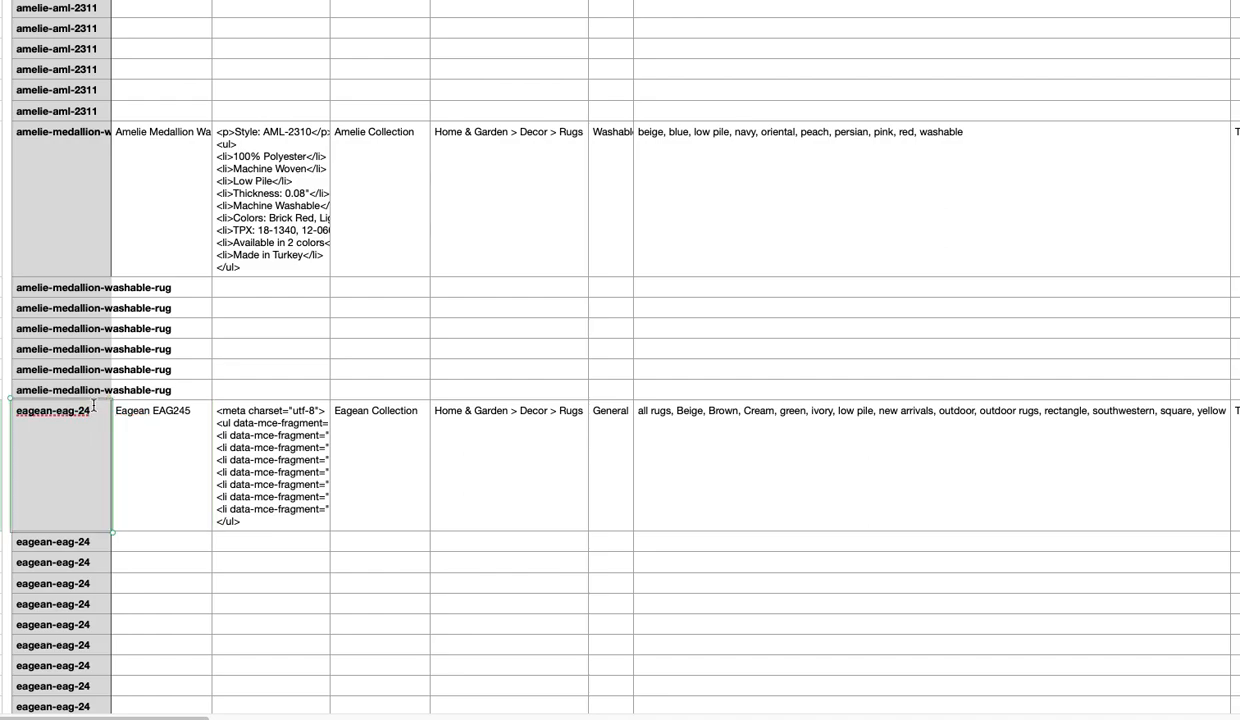
text(5)
click(100, 411)
Step: Replace the handle in all remaining pasted eagean-eag-24 rows with Eagean-eag-245
scroll(110, 440, down, 5)
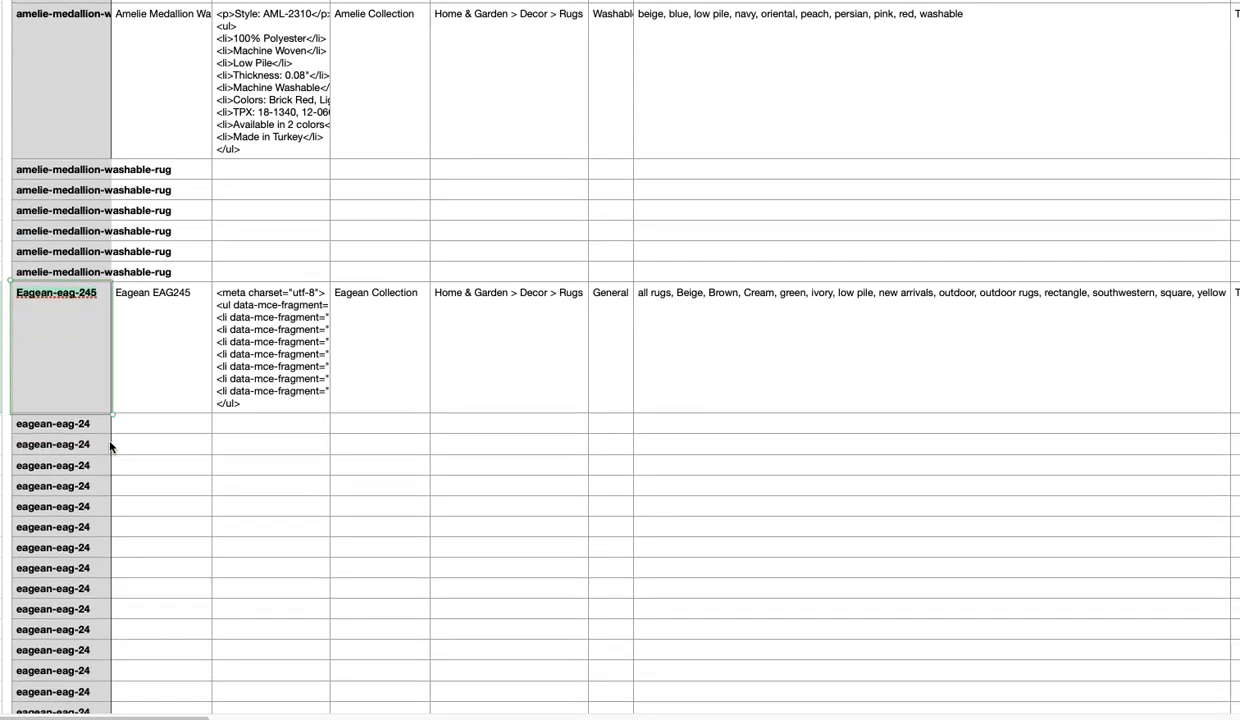
scroll(110, 445, down, 2)
click(86, 278)
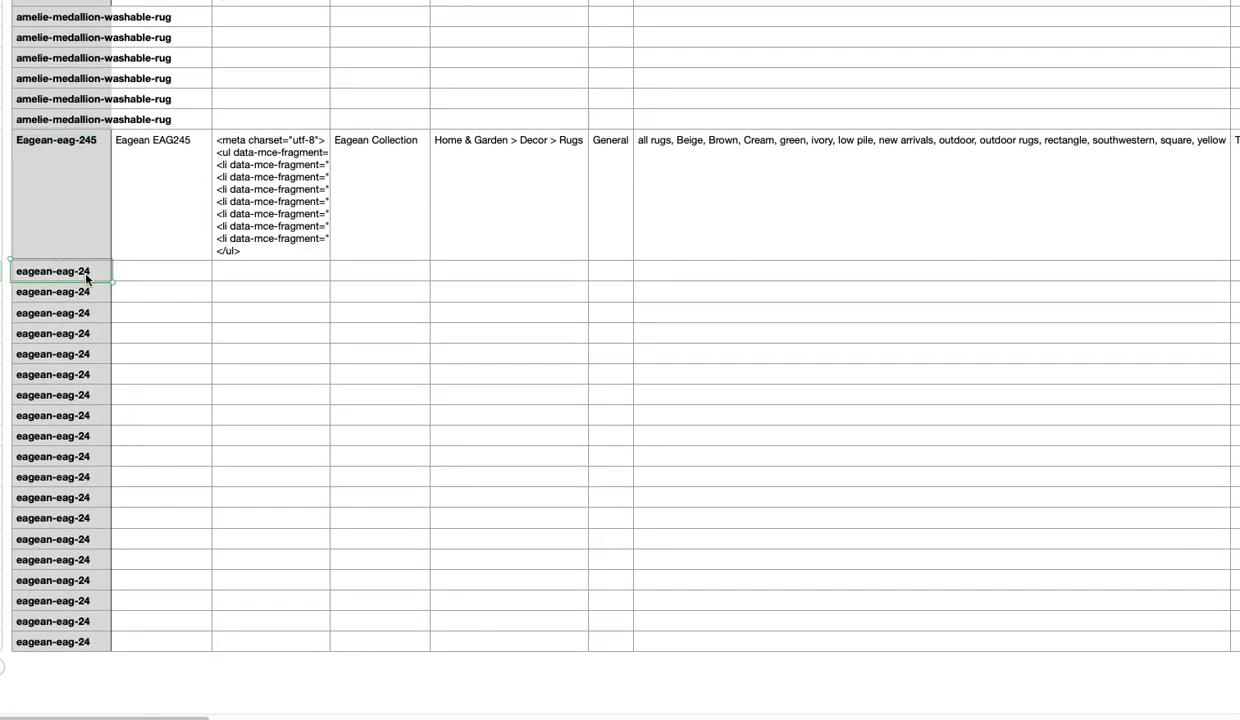
shift+click(86, 647)
key(super+v)
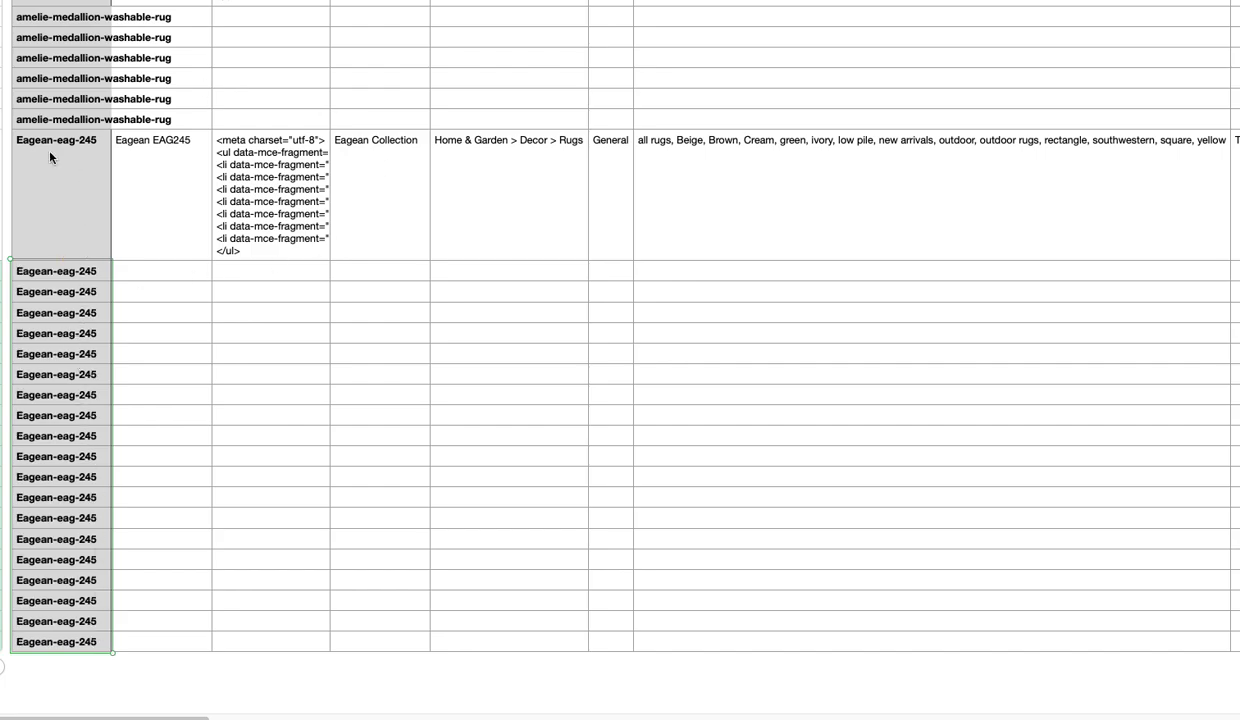
Step: Inspect the title, Body (HTML) description and vendor cells of the Eagean EAG245 row
click(155, 195)
click(268, 221)
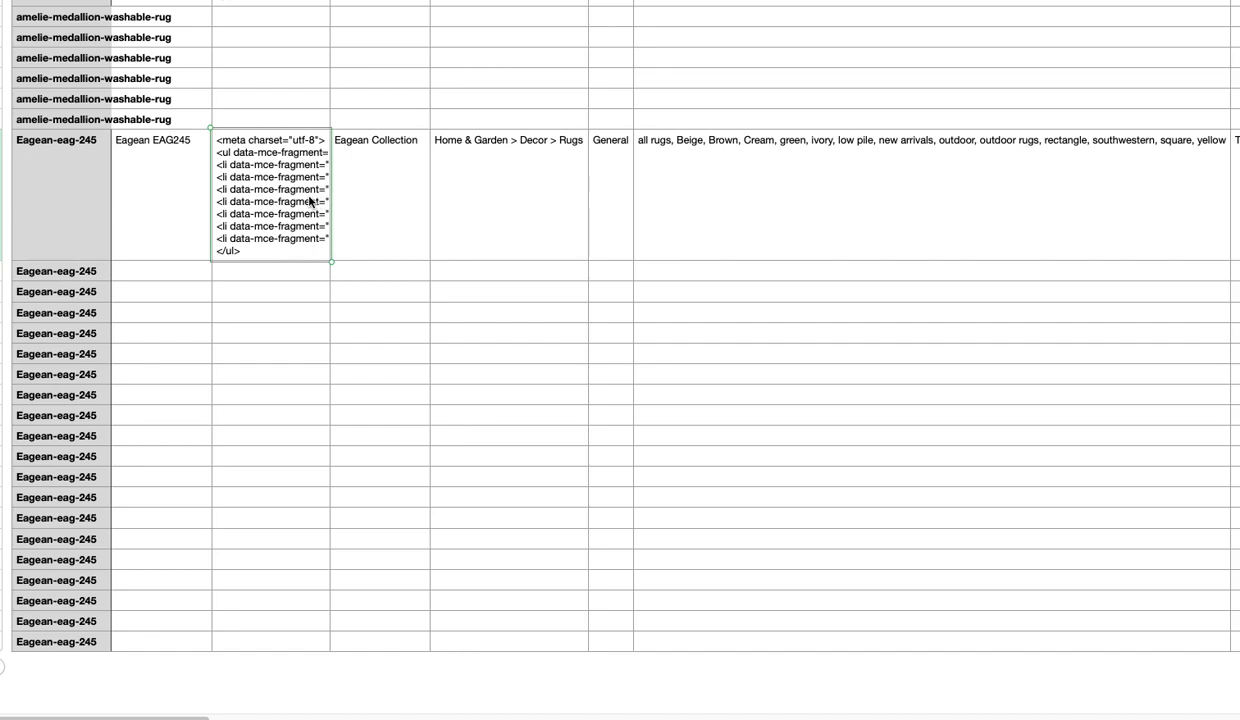
double_click(317, 199)
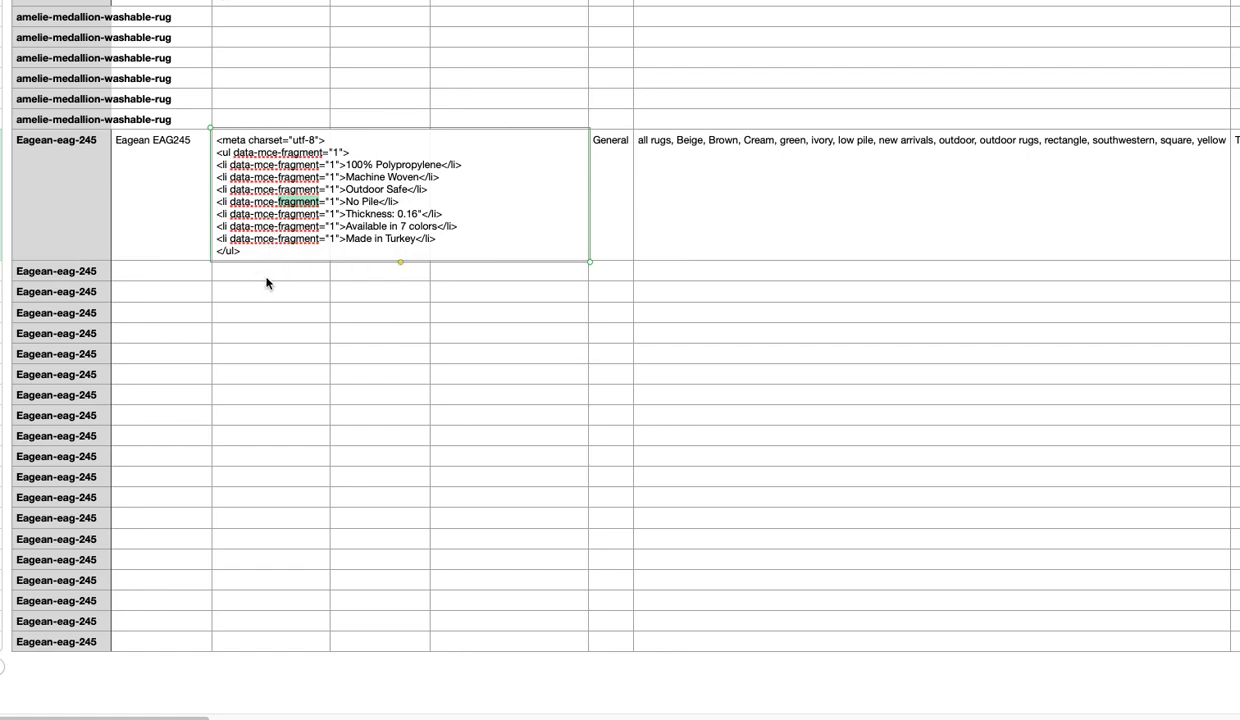
click(267, 278)
click(362, 166)
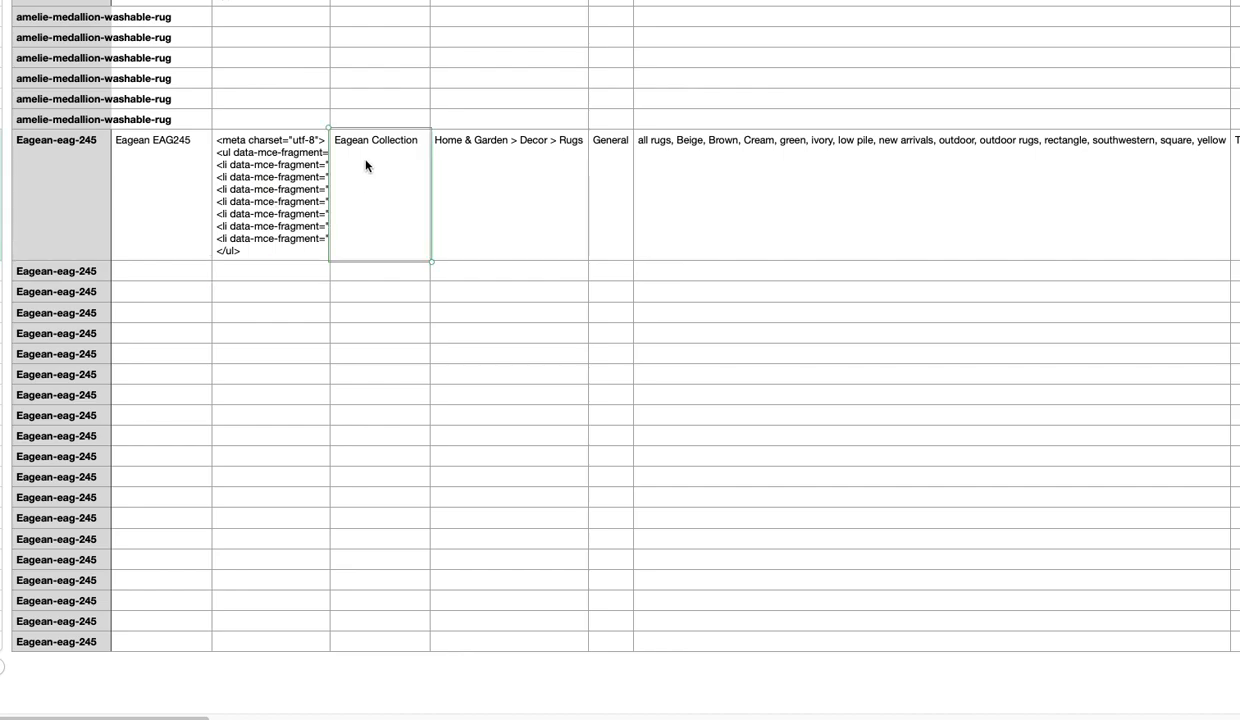
Step: Examine the product category, type and tags cells of the Eagean EAG245 row
click(500, 203)
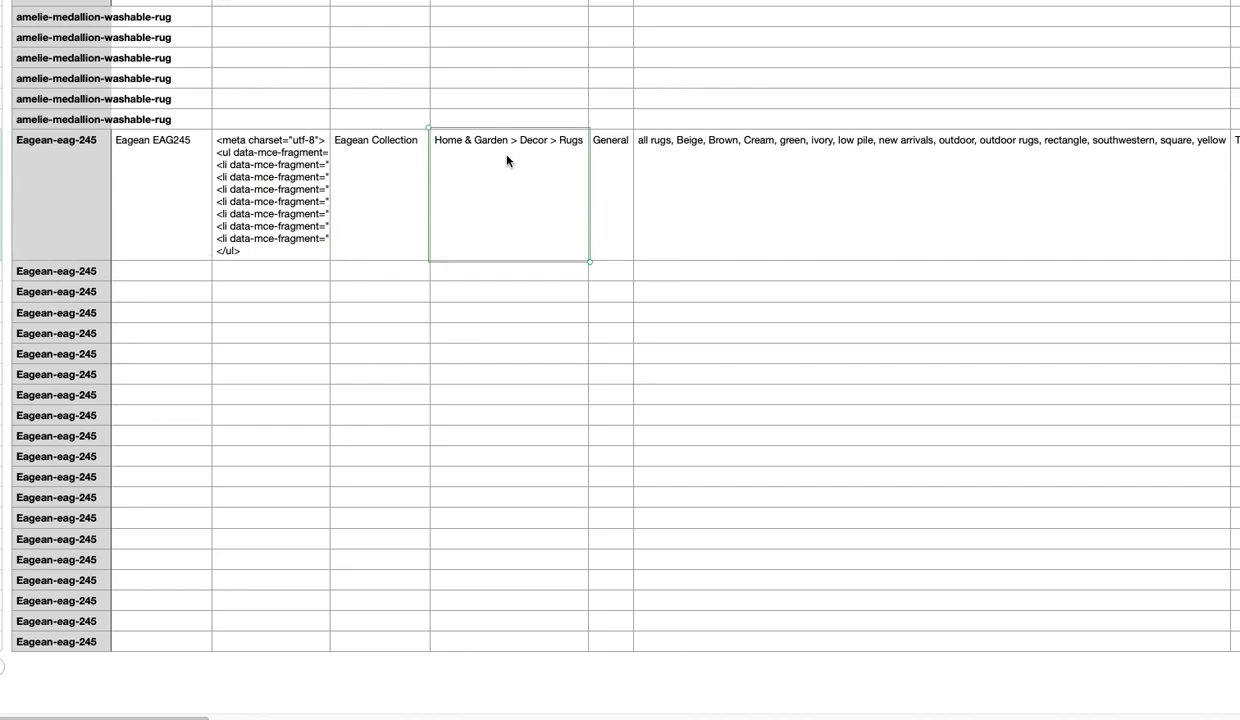
click(597, 176)
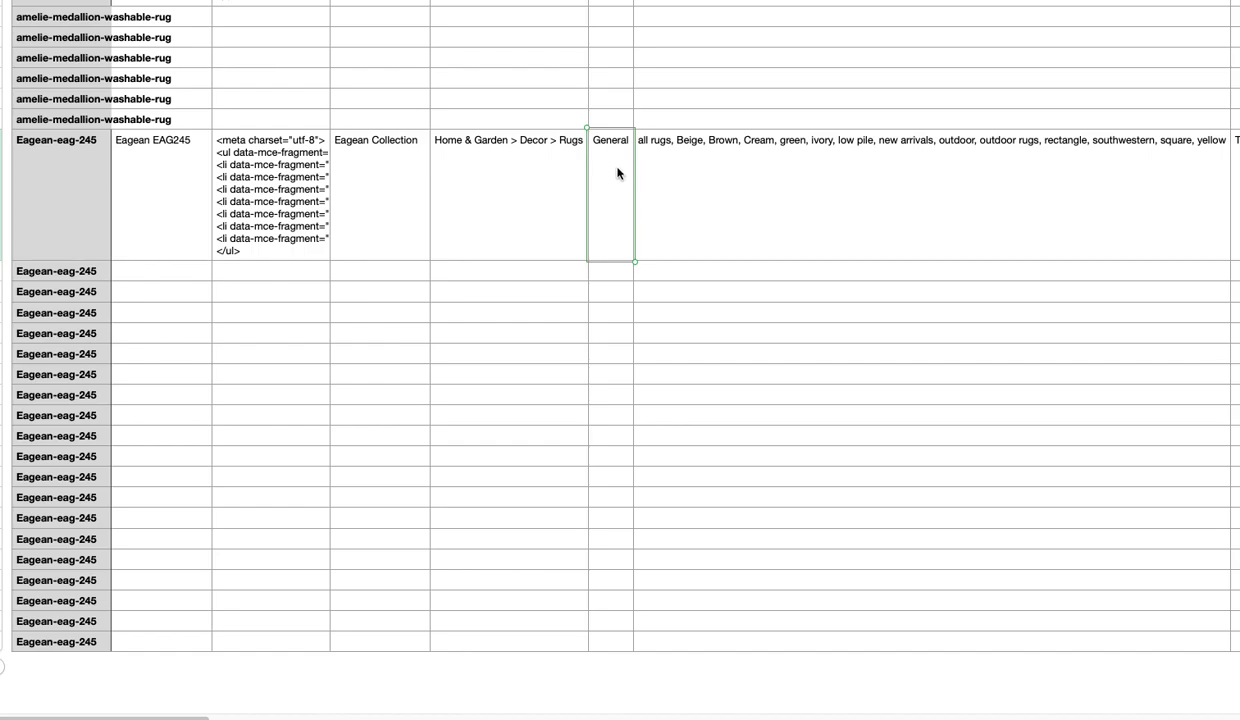
click(783, 146)
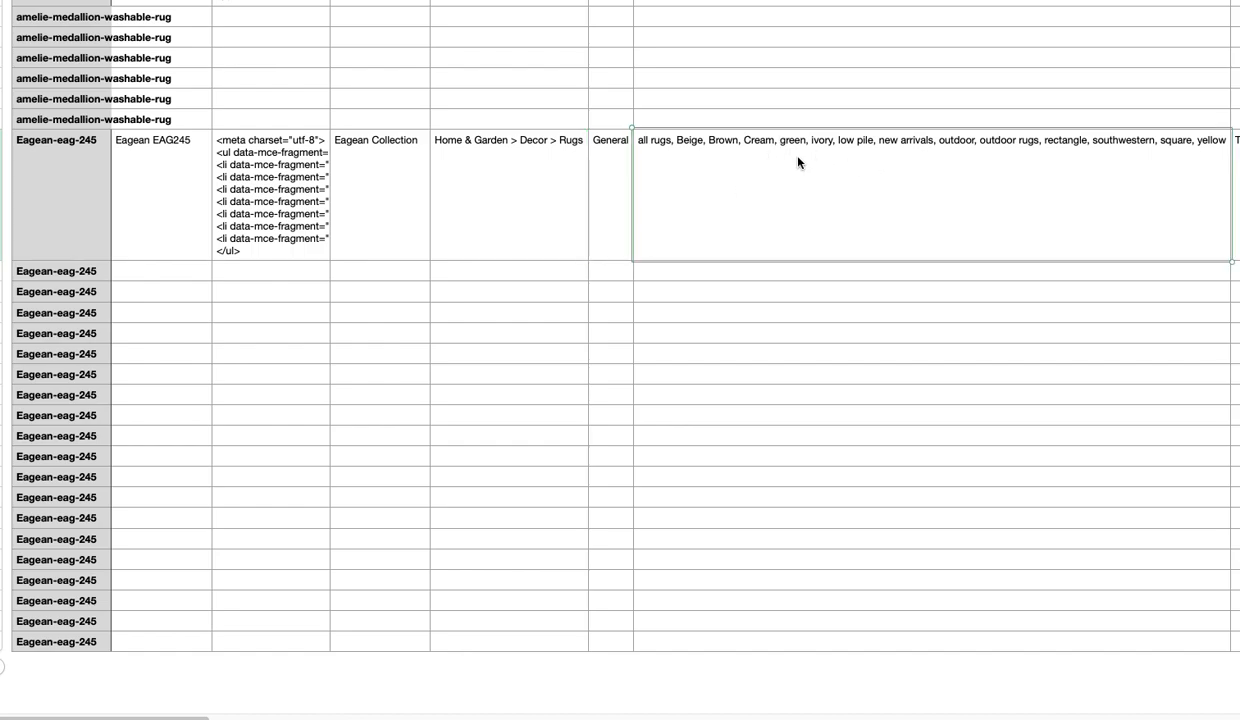
click(638, 143)
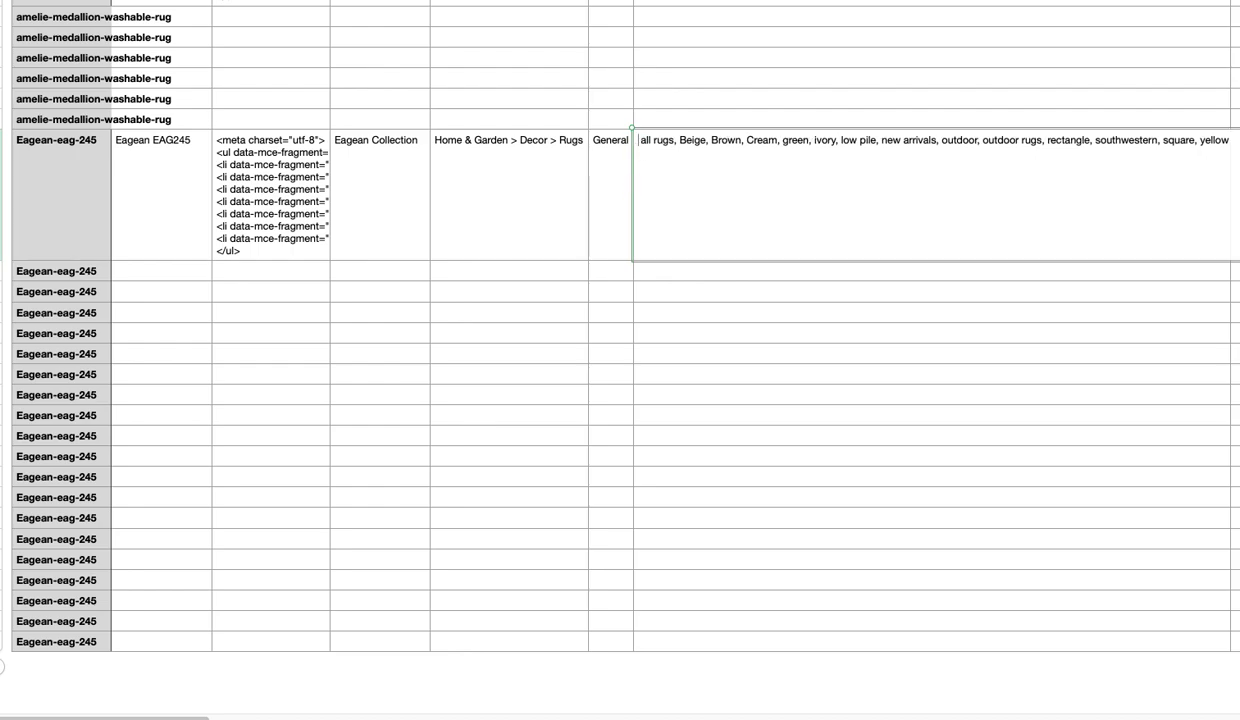
key(BackSpace)
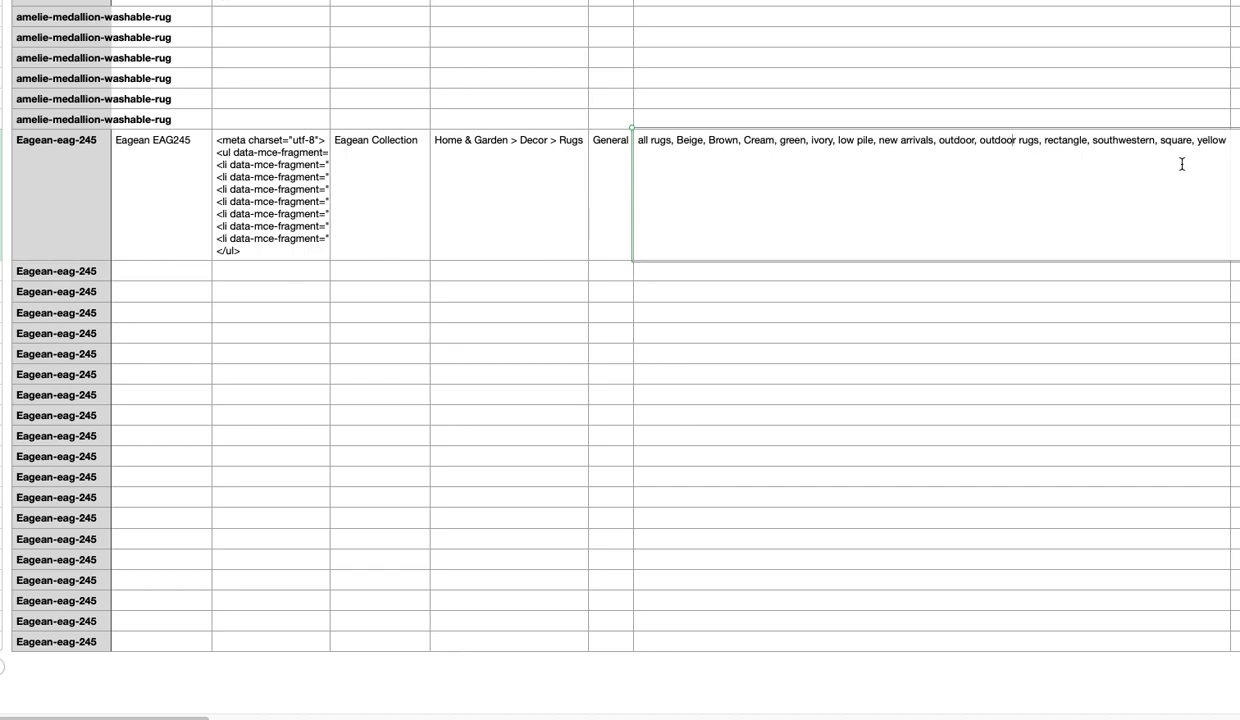
click(721, 188)
key(Tab)
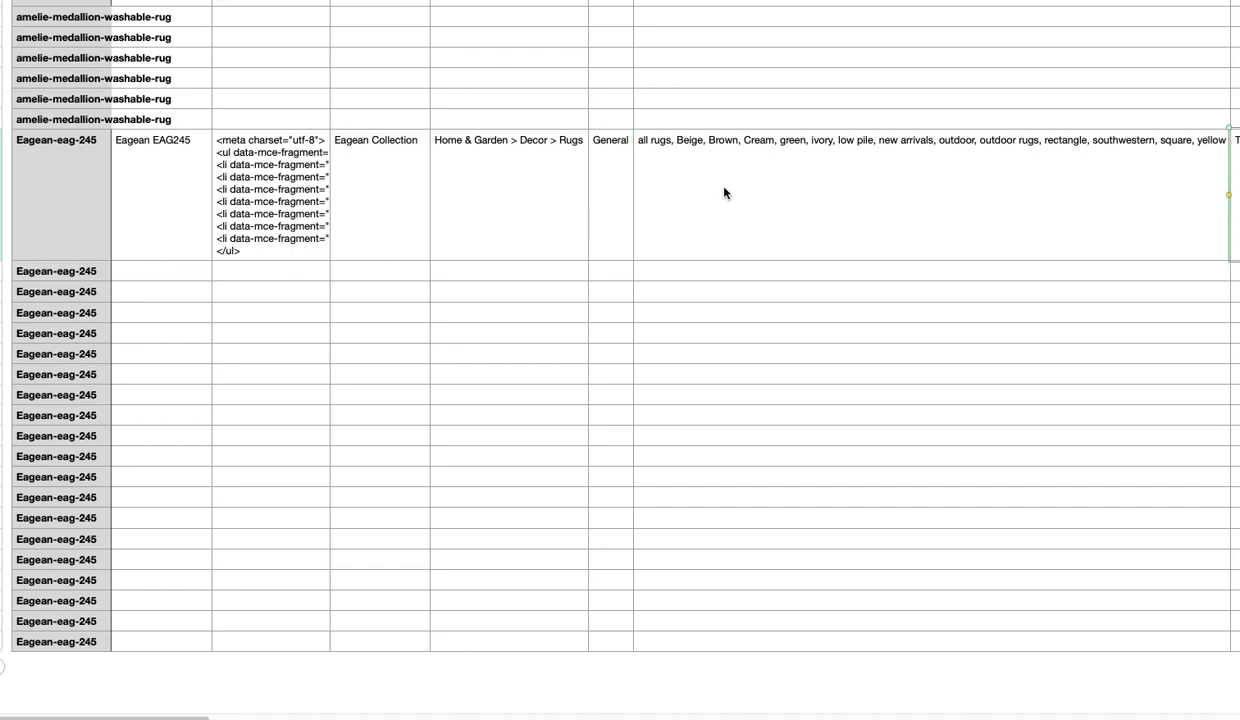
Step: Examine the published status, option and variant SKU columns of the Eagean EAG245 row
scroll(725, 193, right, 10)
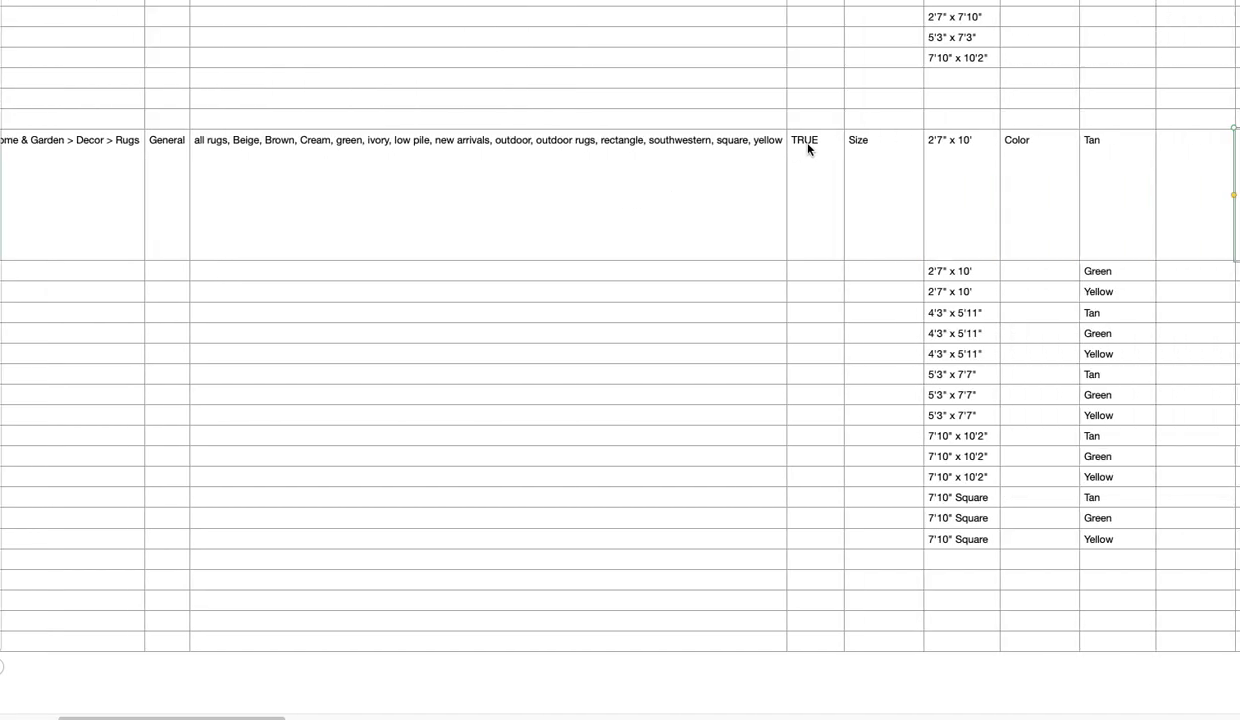
click(858, 170)
key(Tab)
key(Tab)
key(Tab)
key(Tab)
key(Tab)
key(Tab)
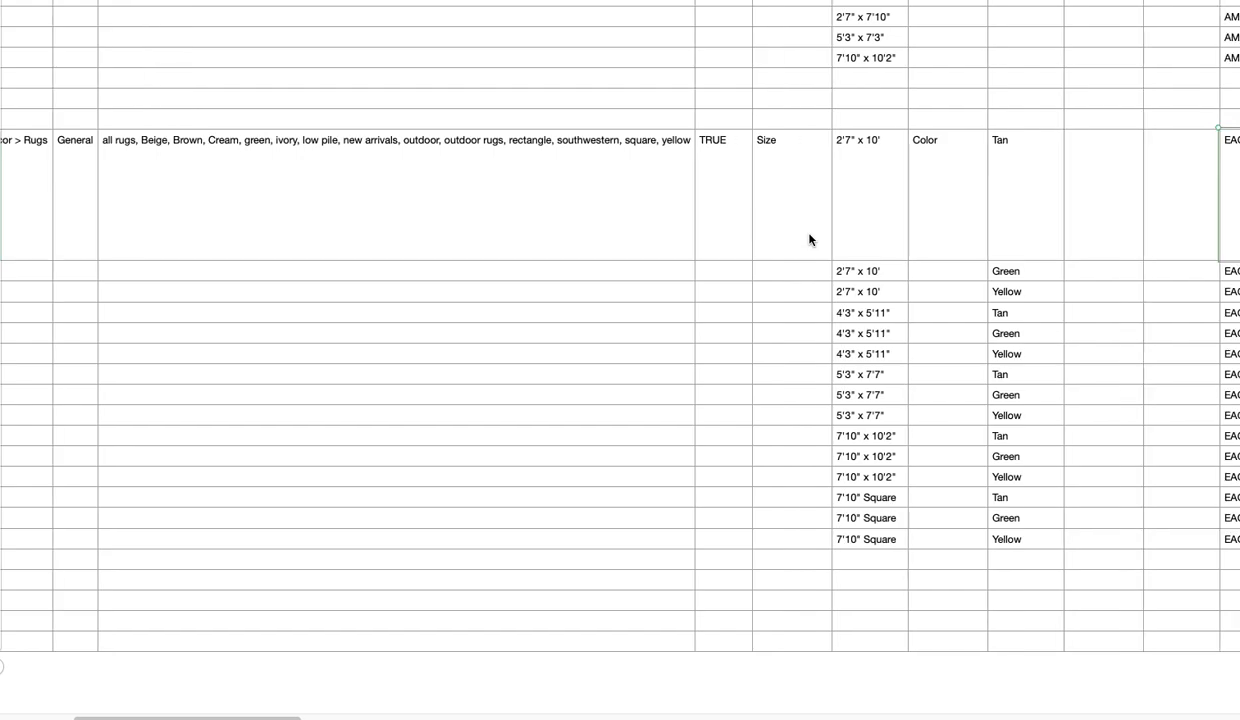
key(Tab)
key(Tab)
key(shift+Tab)
key(shift+Tab)
key(shift+Tab)
key(shift+Tab)
key(shift+Tab)
key(shift+Tab)
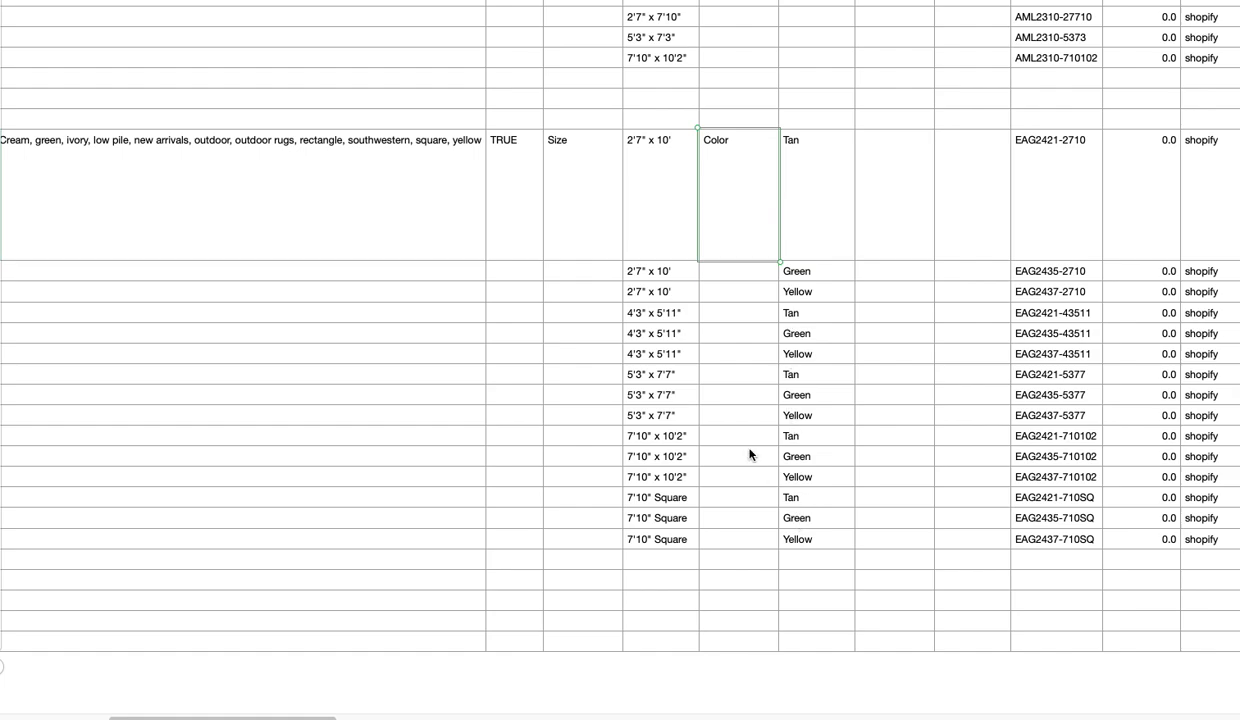
Step: Inspect the Size and Color option cells and the color values of the first Eagean-eag-245 variants
click(647, 190)
click(760, 181)
click(595, 188)
click(751, 184)
click(814, 255)
click(814, 266)
click(817, 297)
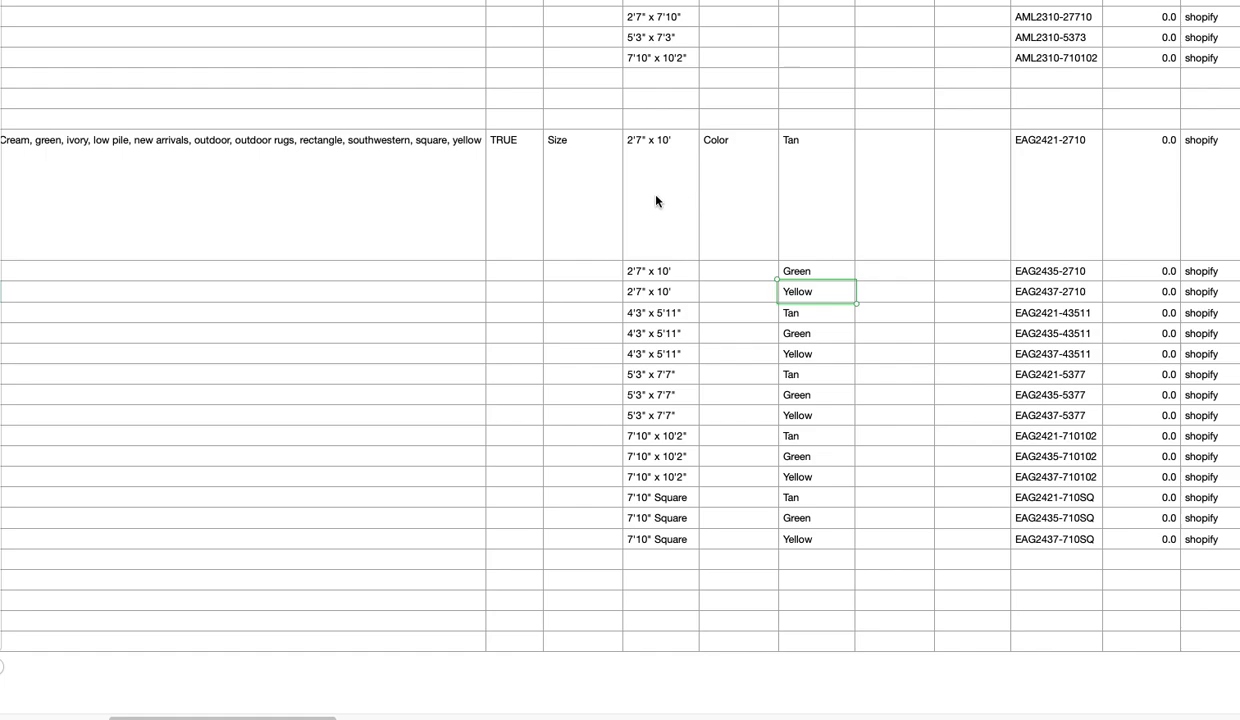
Step: Compare the size, color and SKU cells of the three 2'7" x 10' variants
click(644, 167)
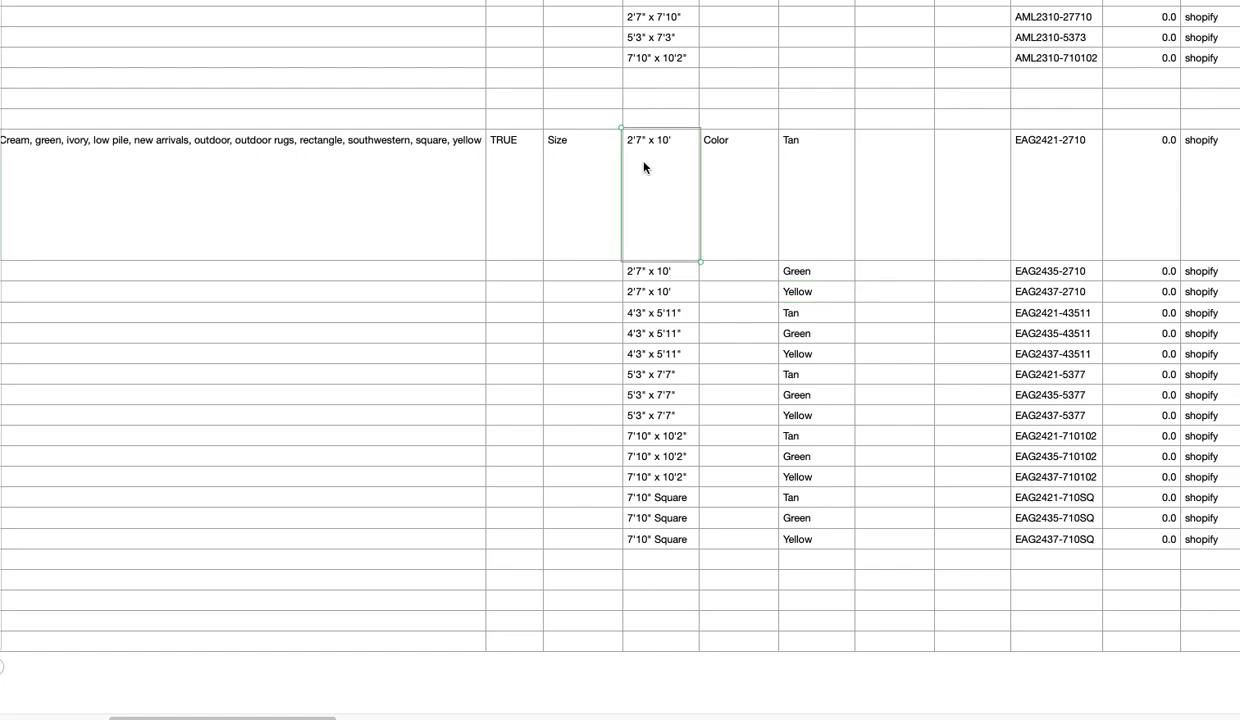
click(800, 170)
click(646, 270)
click(806, 272)
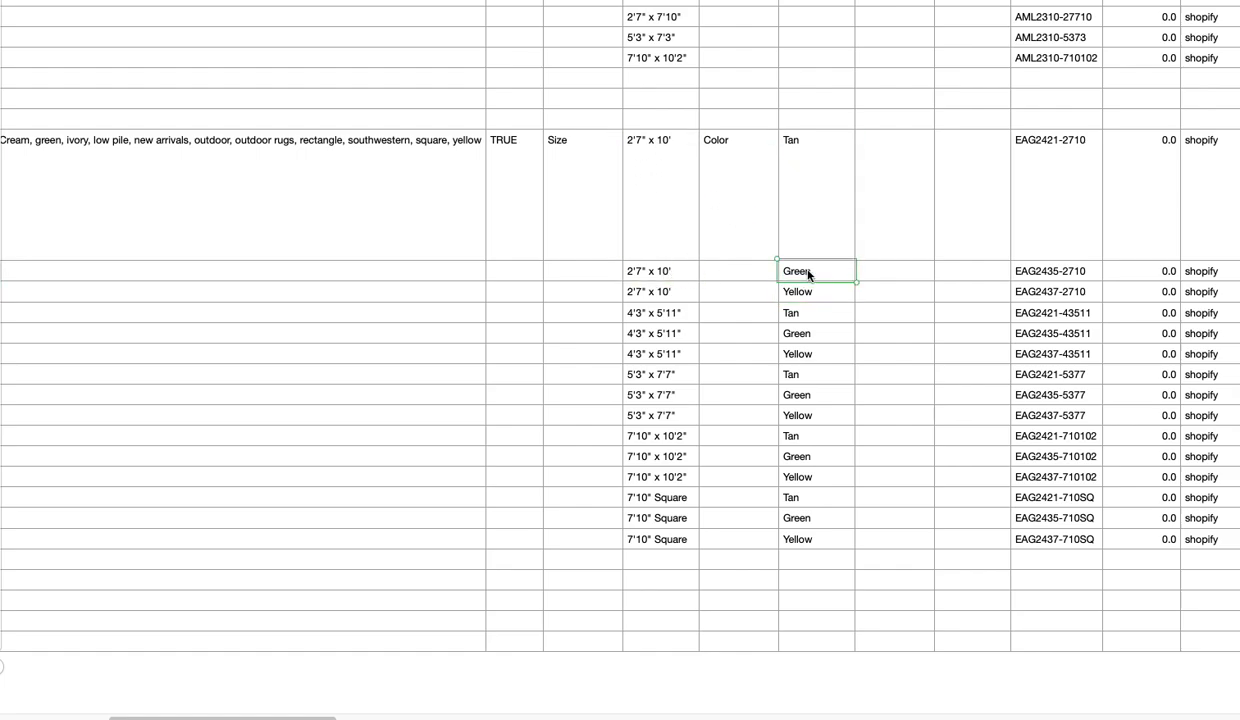
click(664, 292)
click(814, 291)
click(1018, 291)
click(1016, 272)
click(1042, 145)
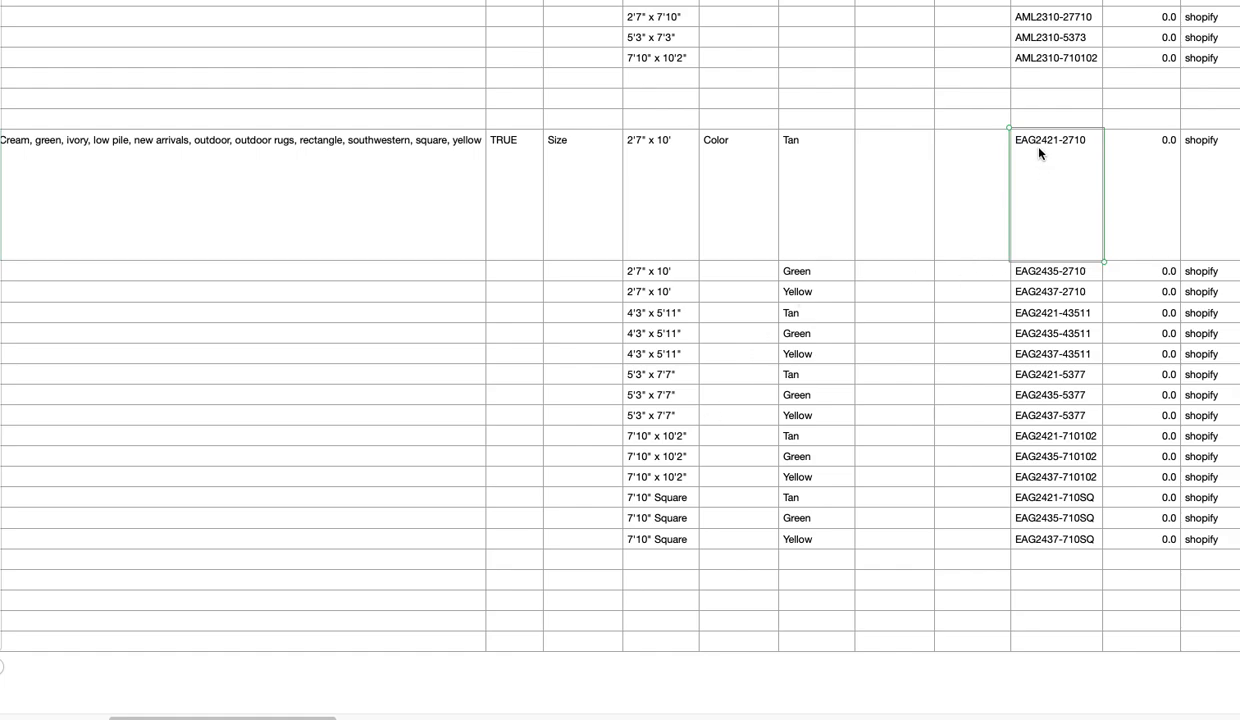
Step: Change the SKU of the Tan 2'7" x 10' variant in the Eagean EAG245 row to EAG2425-2710
click(449, 195)
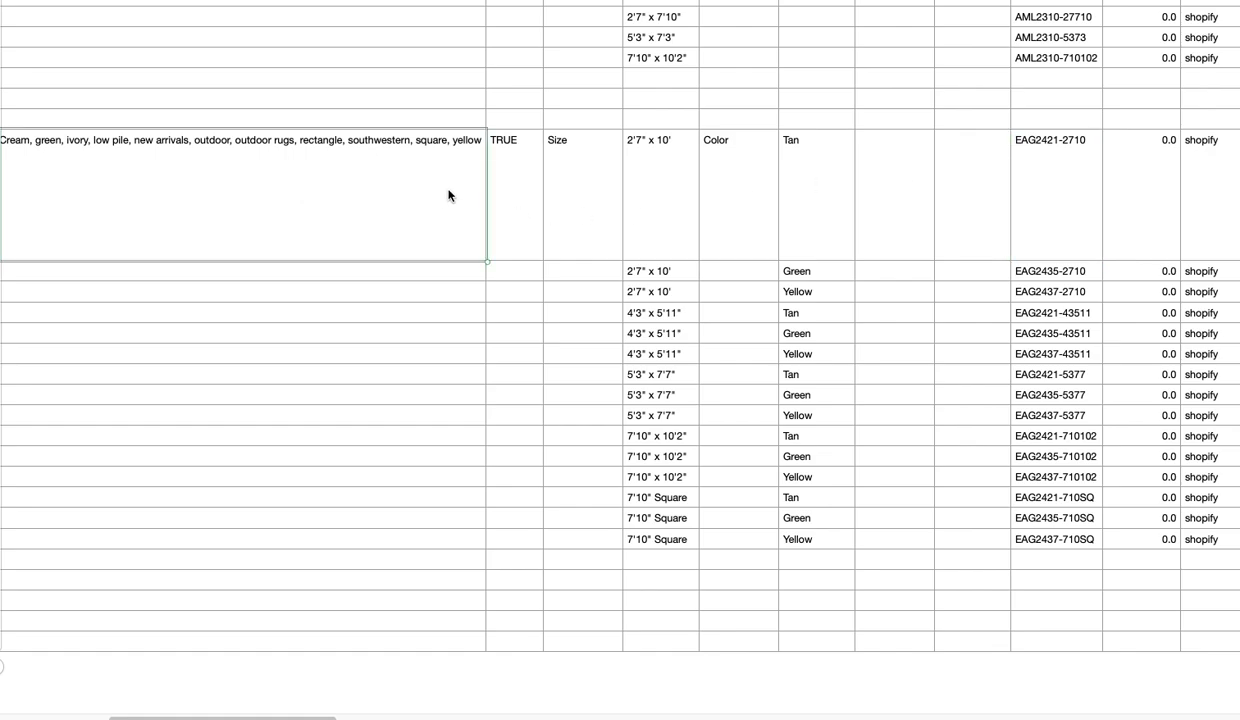
key(Home)
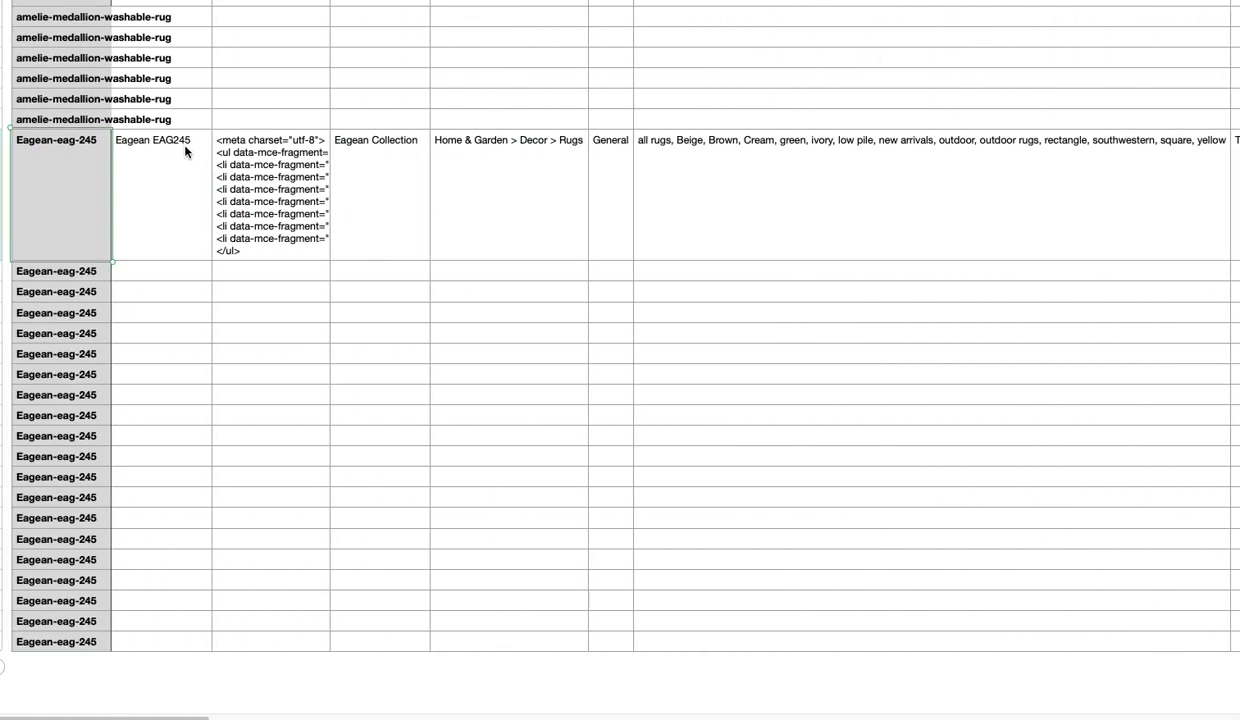
click(704, 198)
key(Right)
key(Right)
key(Right)
key(Right)
key(Right)
key(Right)
key(Right)
key(Right)
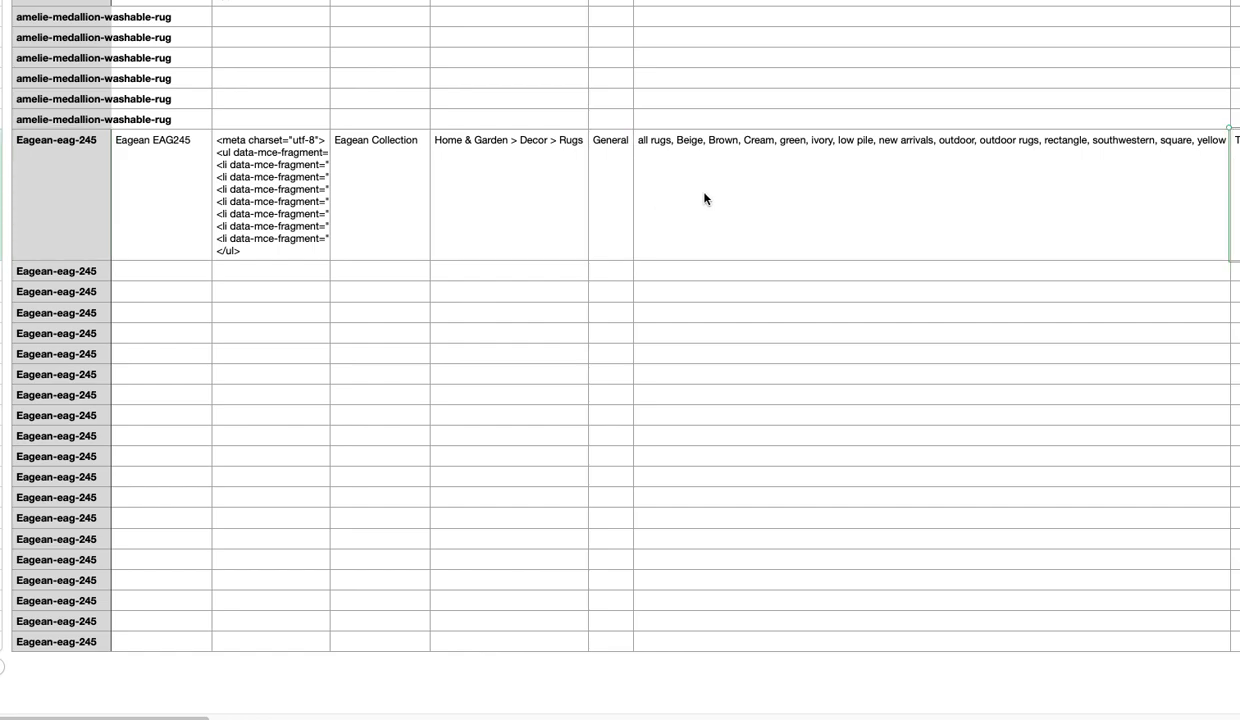
key(Right)
key(Right)
key(Right)
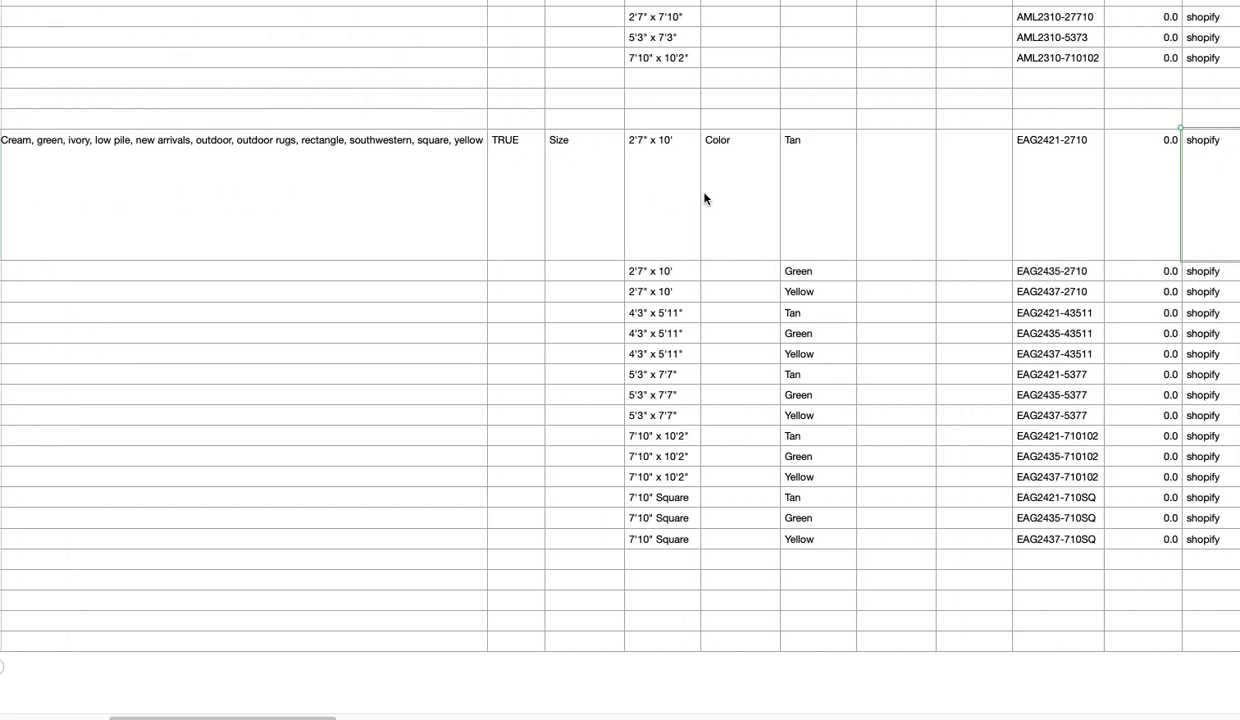
click(930, 152)
double_click(932, 152)
click(940, 157)
key(BackSpace)
text(5)
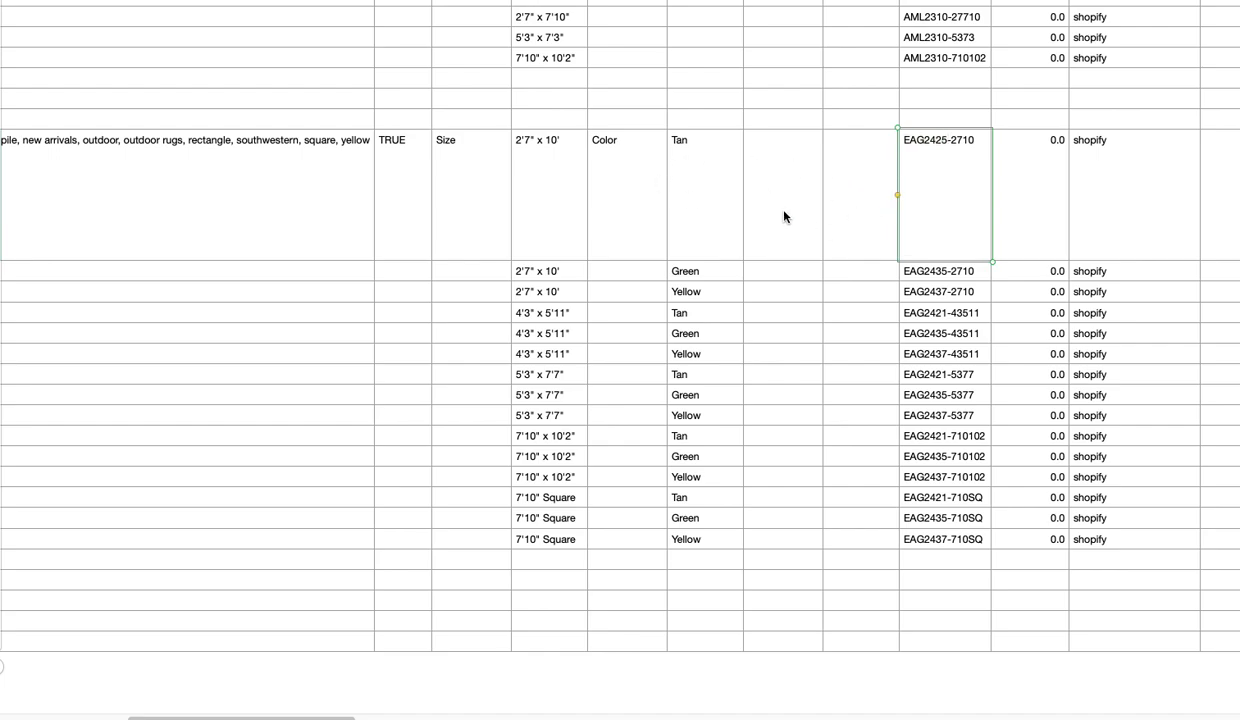
Step: Review the SKU, color and size cells of the other Eagean-eag-245 variant rows
click(929, 271)
click(931, 271)
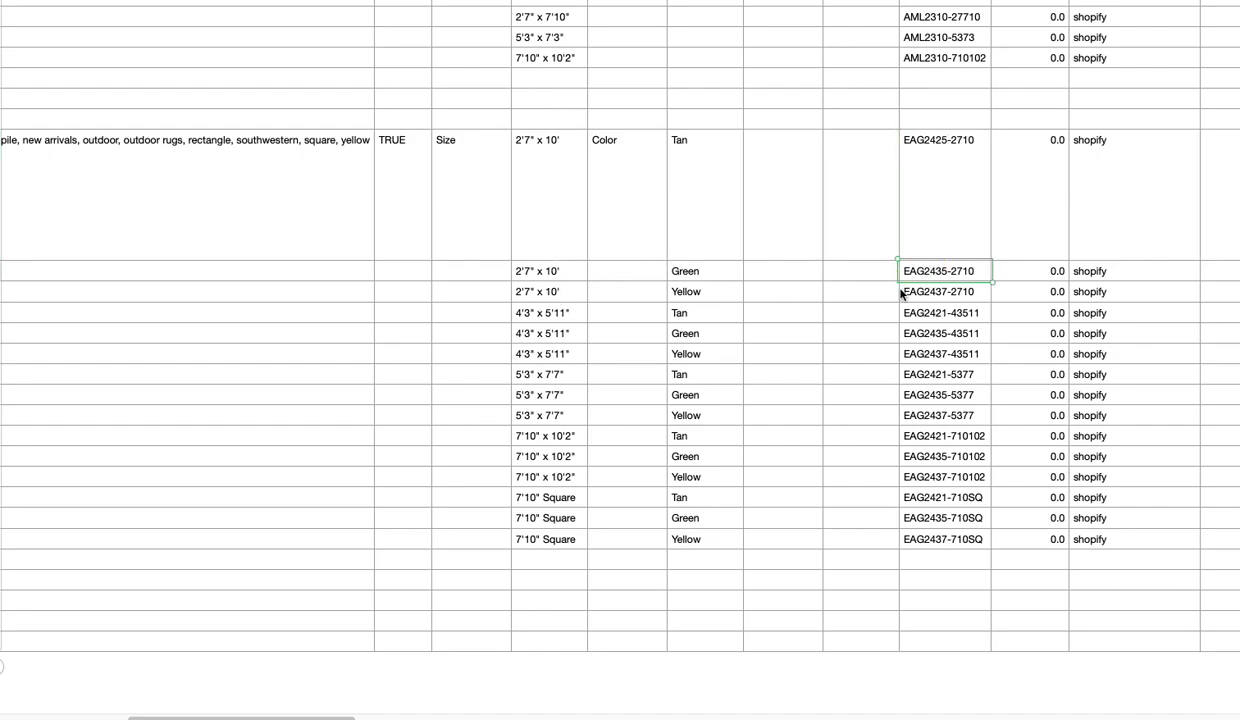
click(915, 290)
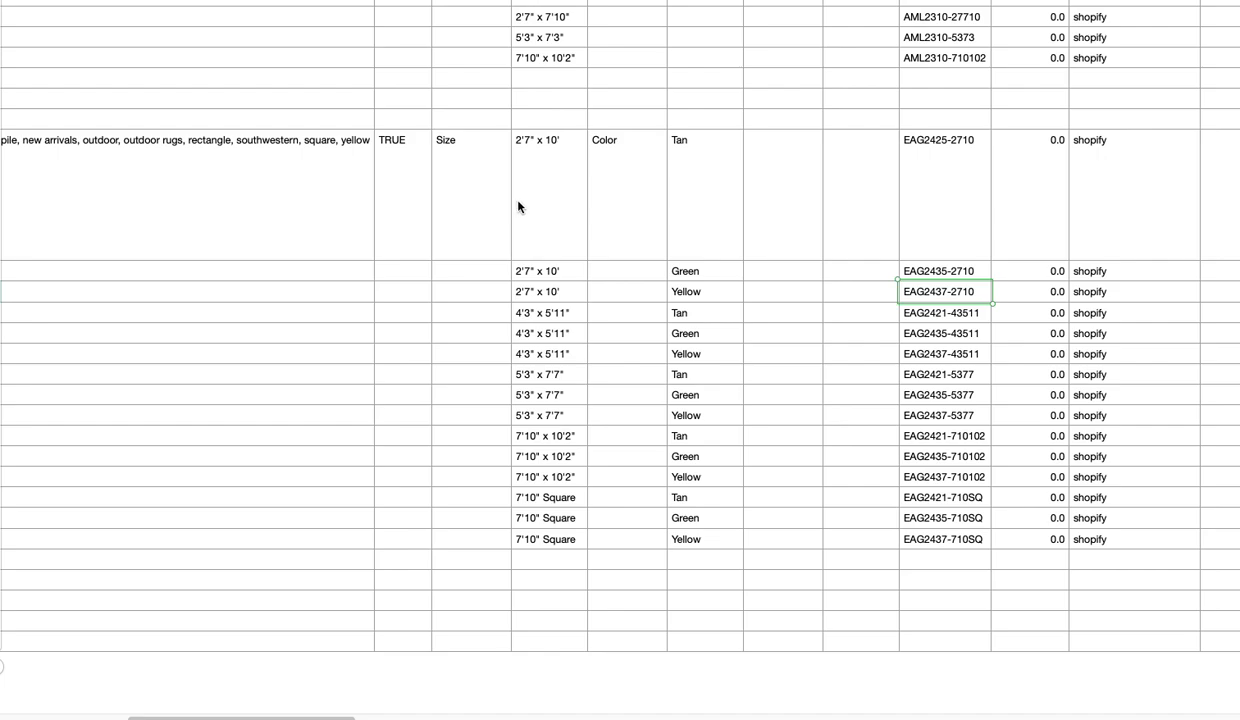
click(698, 200)
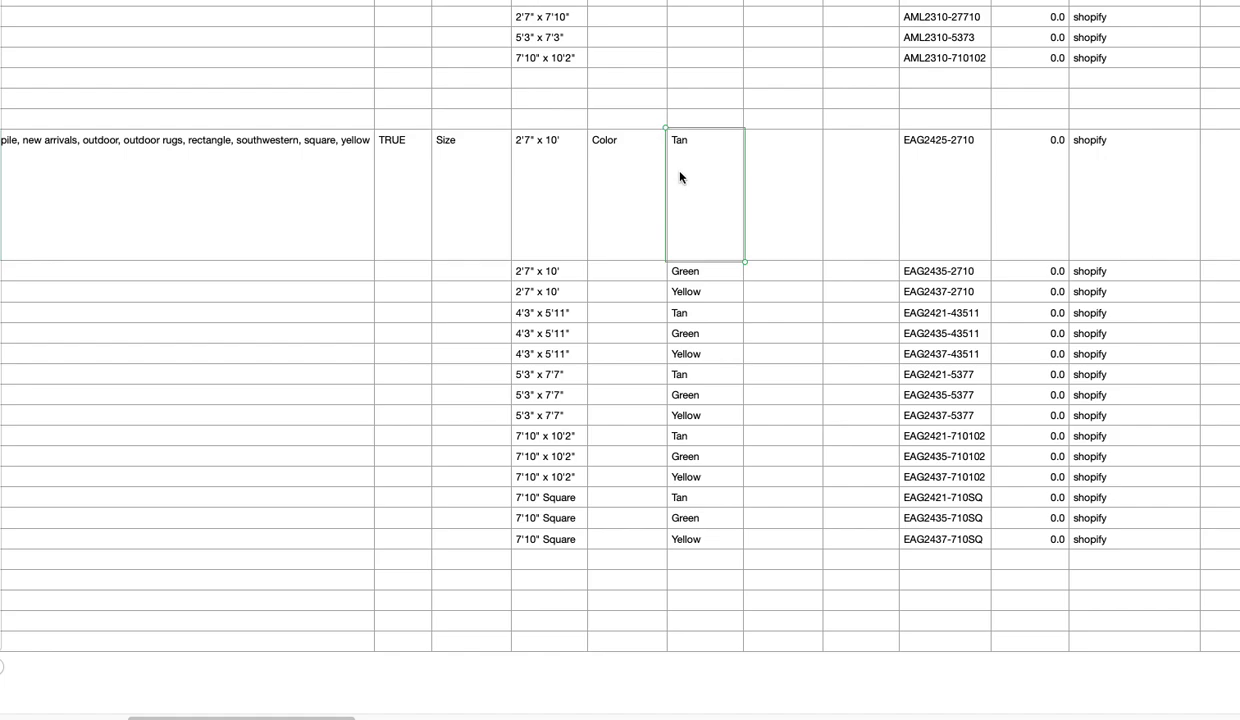
click(691, 291)
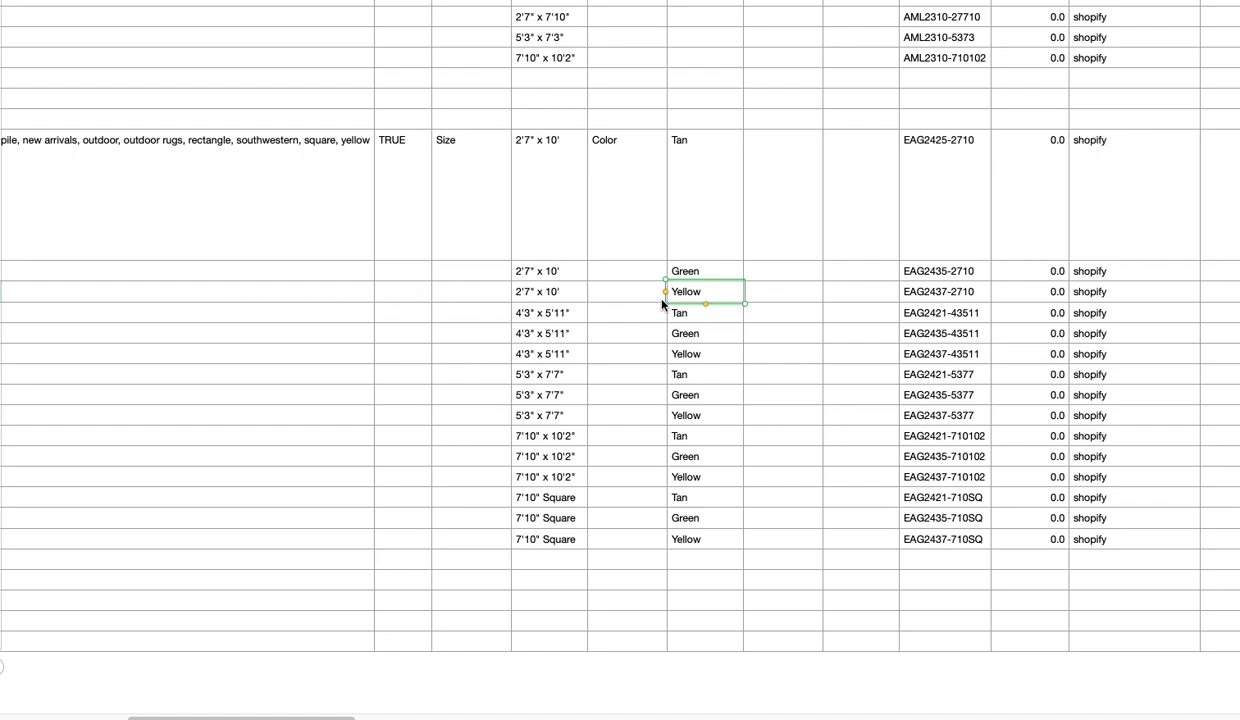
click(530, 298)
click(717, 296)
click(545, 520)
click(545, 540)
click(33, 517)
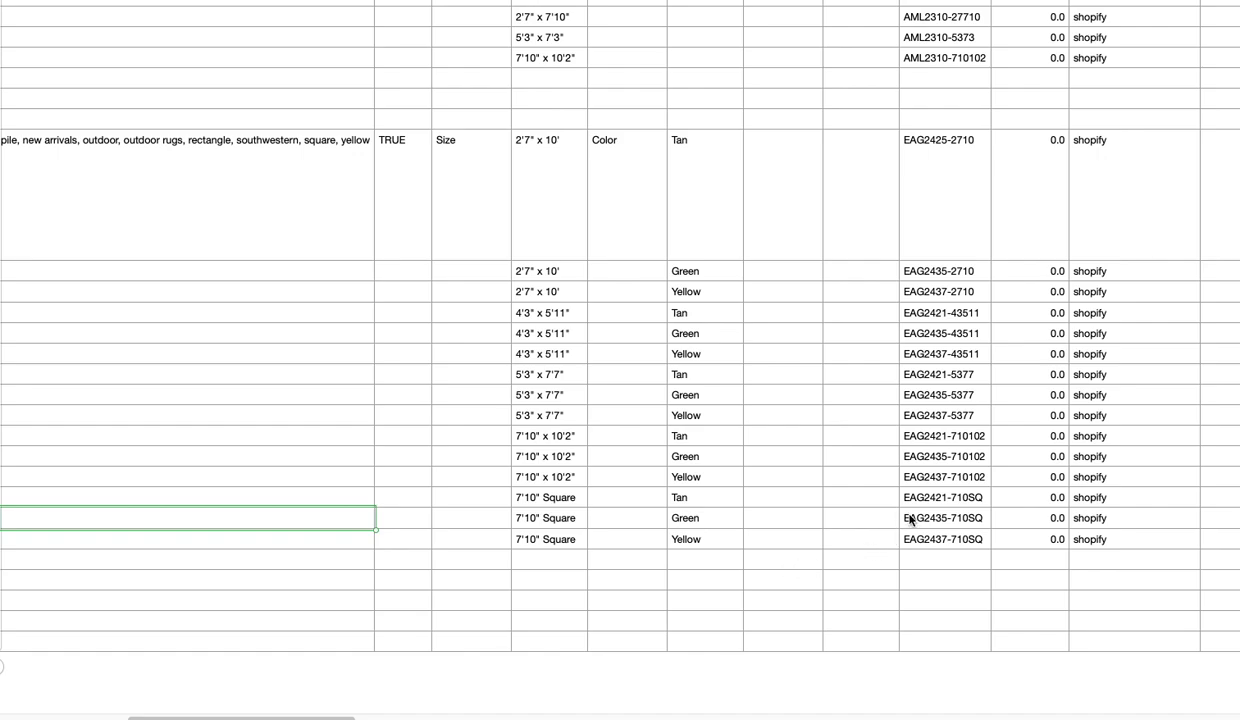
Step: Examine the weight, inventory, fulfillment, price and shipping columns of the Green 2'7" x 10' variant, and check the Yellow variant's price
click(566, 280)
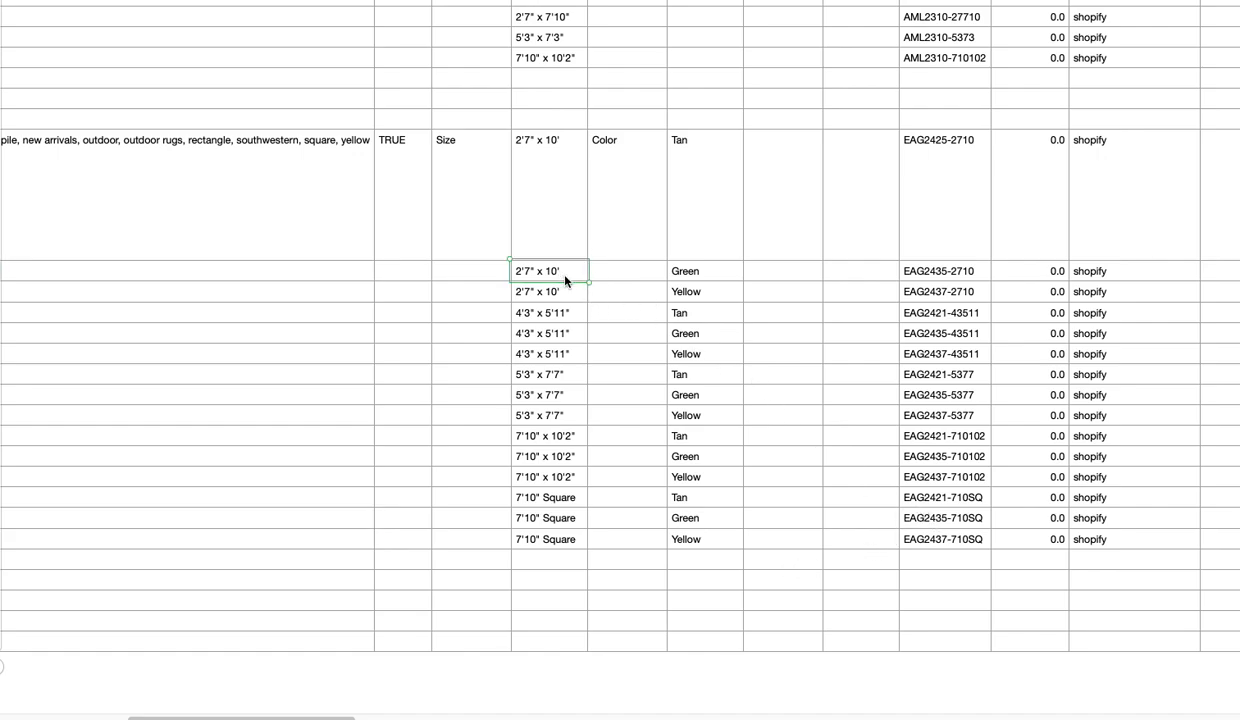
key(Right)
key(Right)
key(Right)
key(Right)
key(Right)
key(Right)
key(Right)
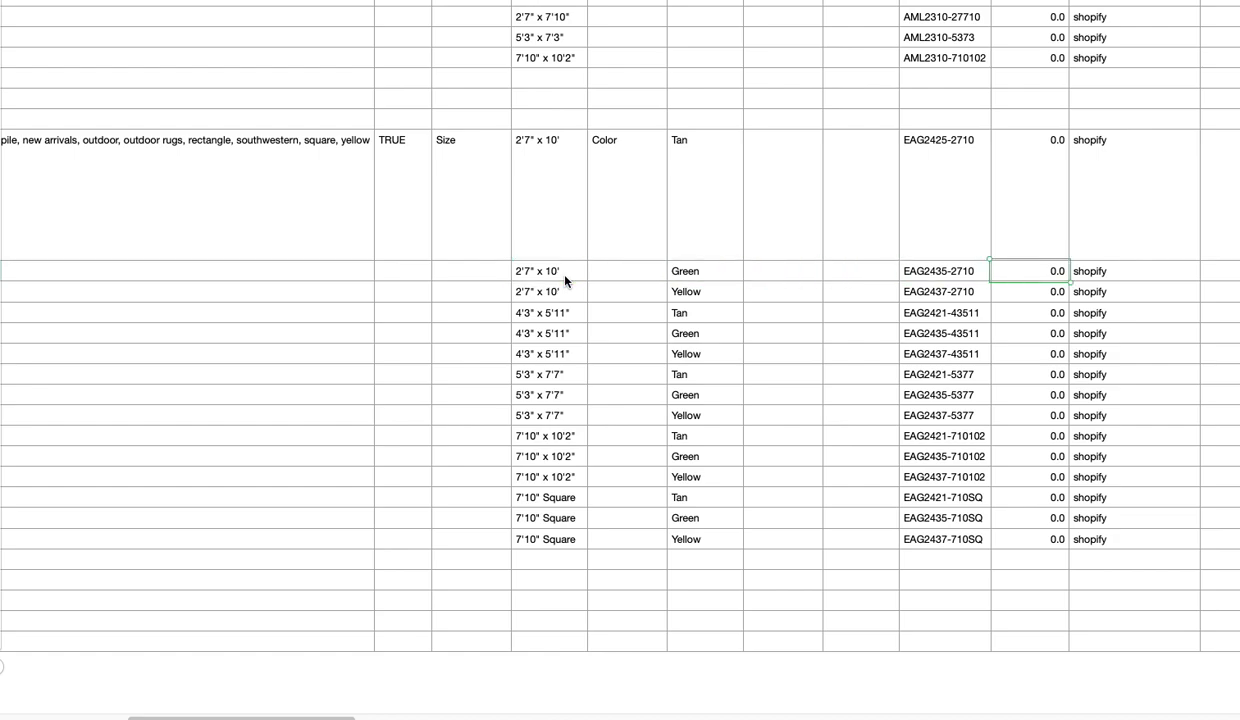
key(Right)
key(Right)
key(Right)
key(Right)
key(Right)
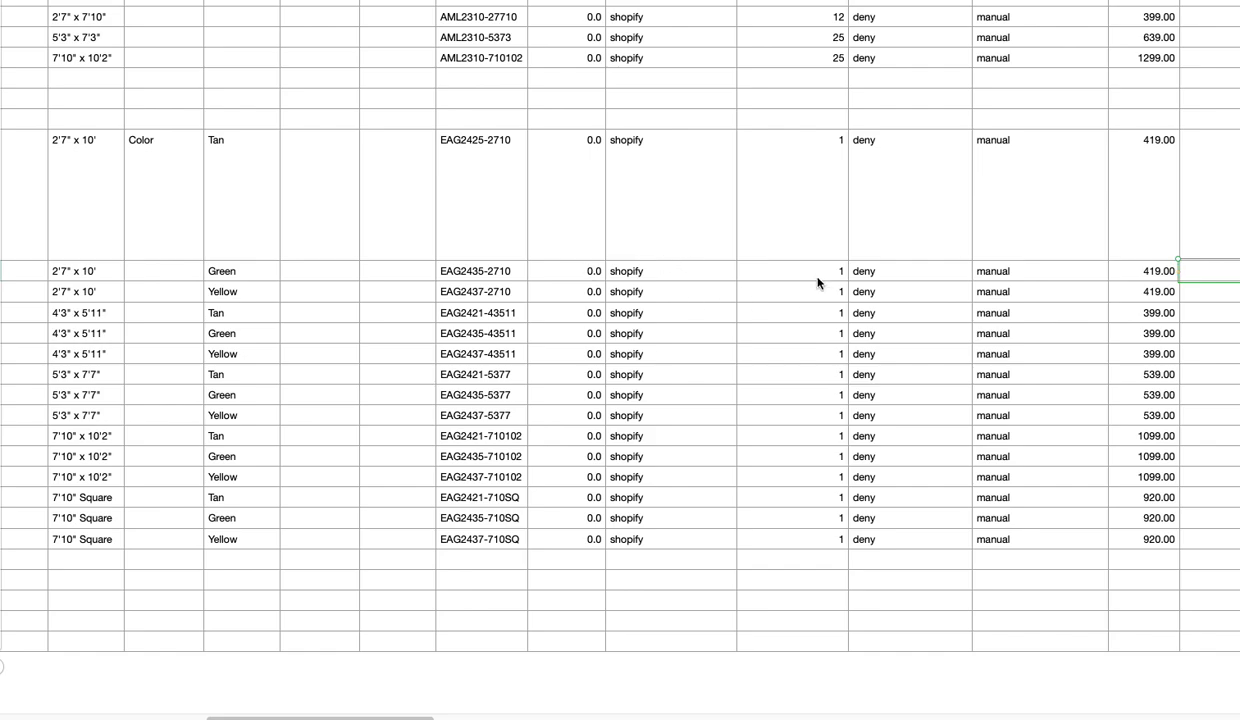
key(Right)
key(Right)
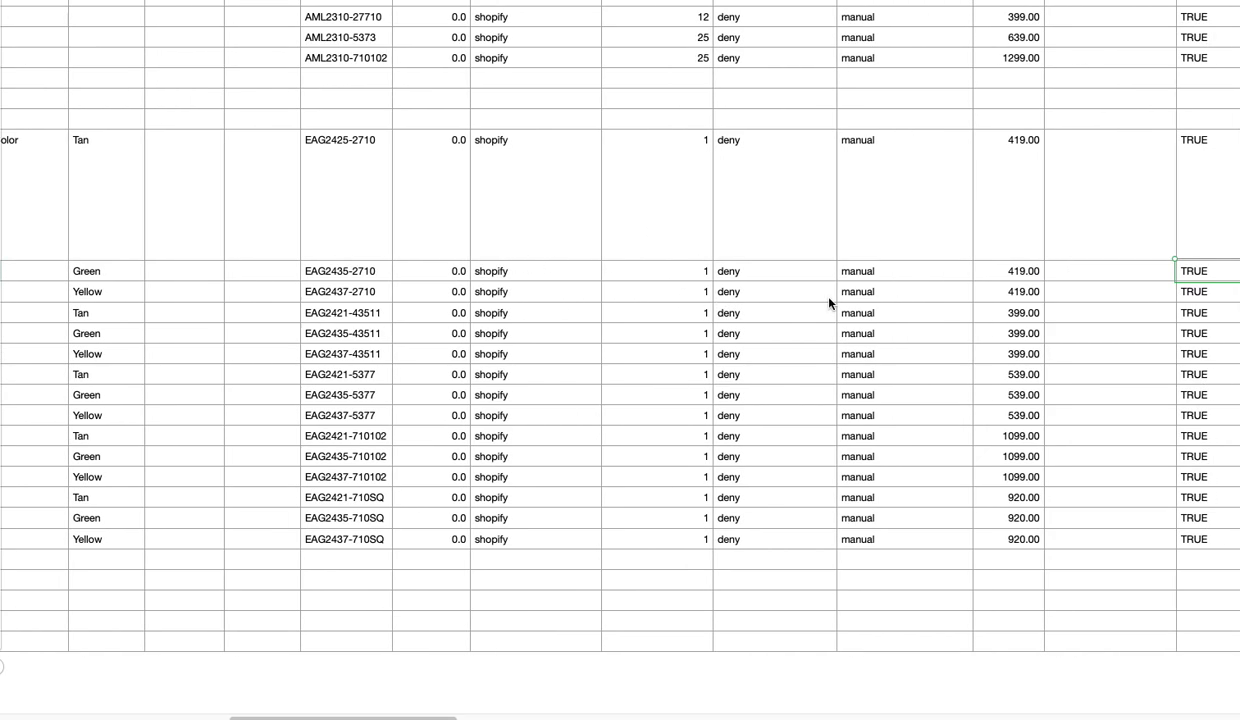
scroll(828, 302, right, 10)
click(337, 279)
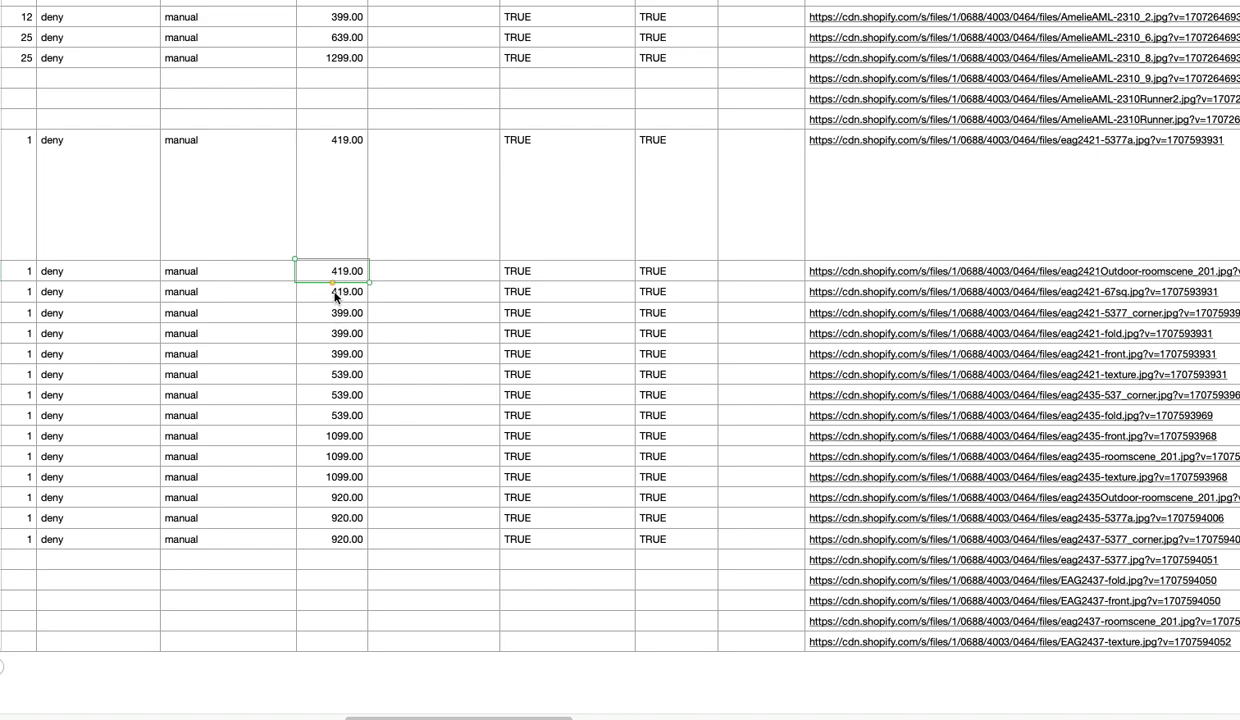
click(334, 291)
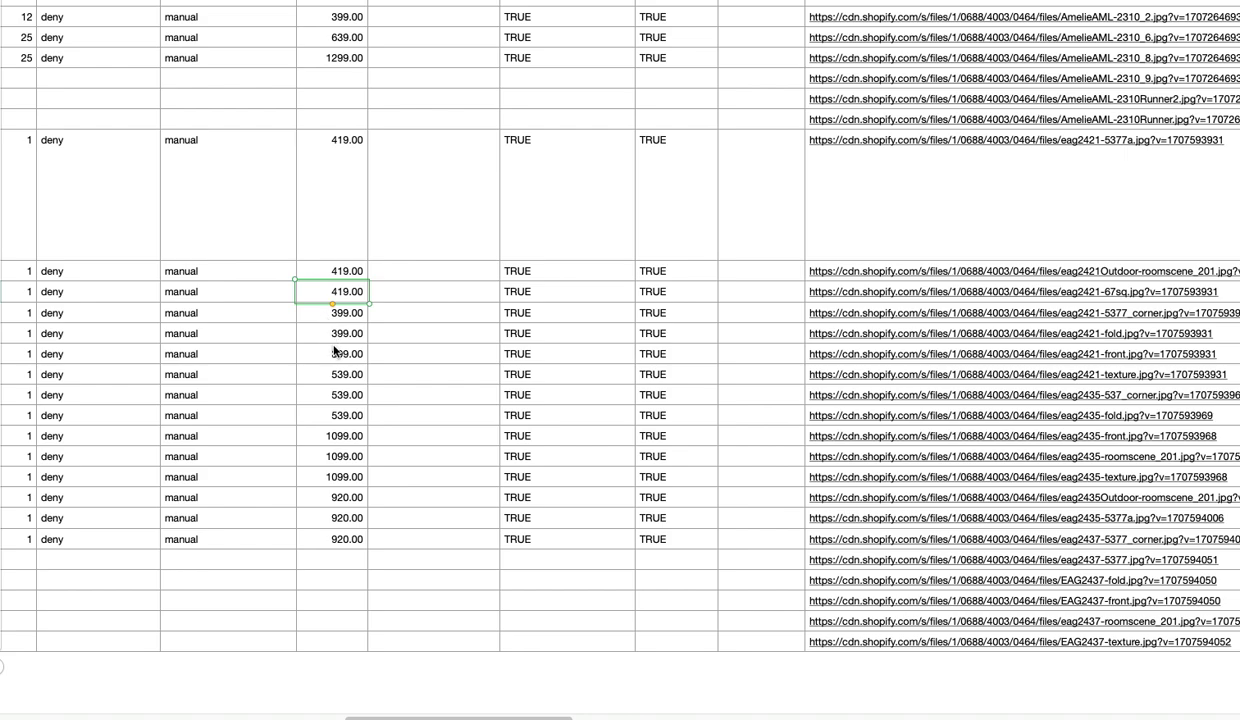
Step: Trace the Yellow 2'7" x 10' variant's row back to its size and across to its other values
key(Left)
key(Left)
key(Left)
key(Left)
key(Left)
key(Left)
key(Left)
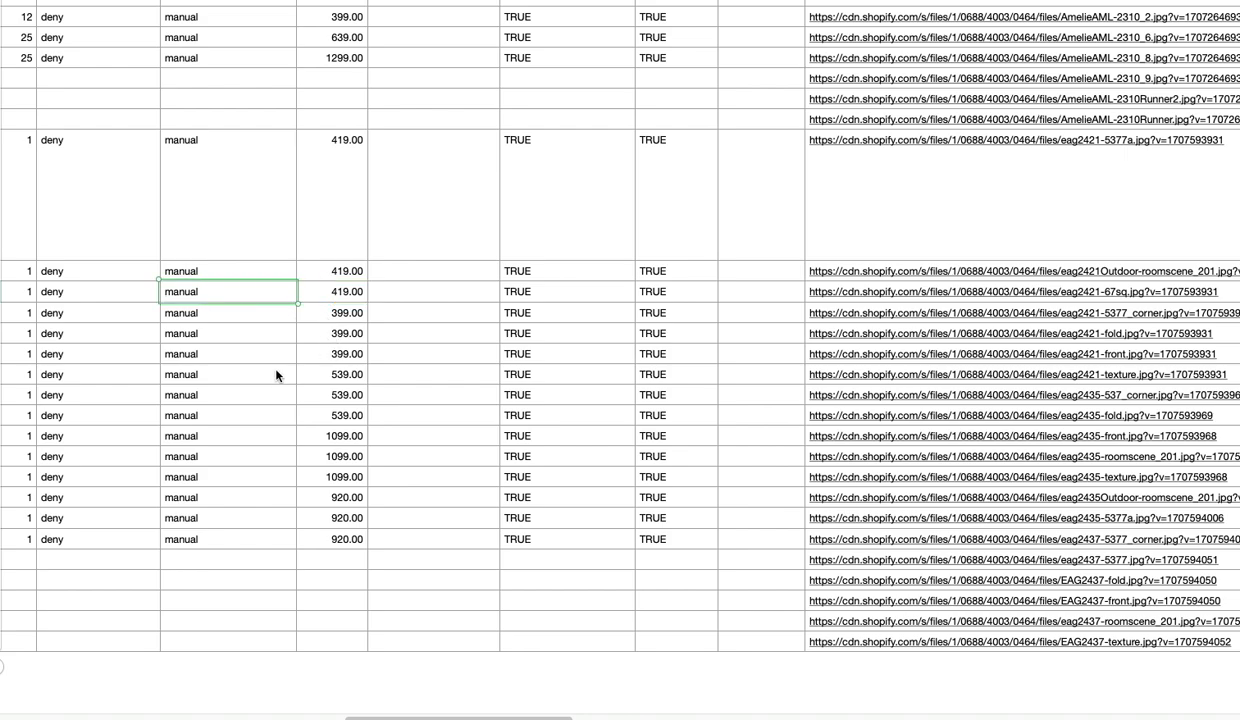
key(Left)
key(Left)
key(Left)
key(Left)
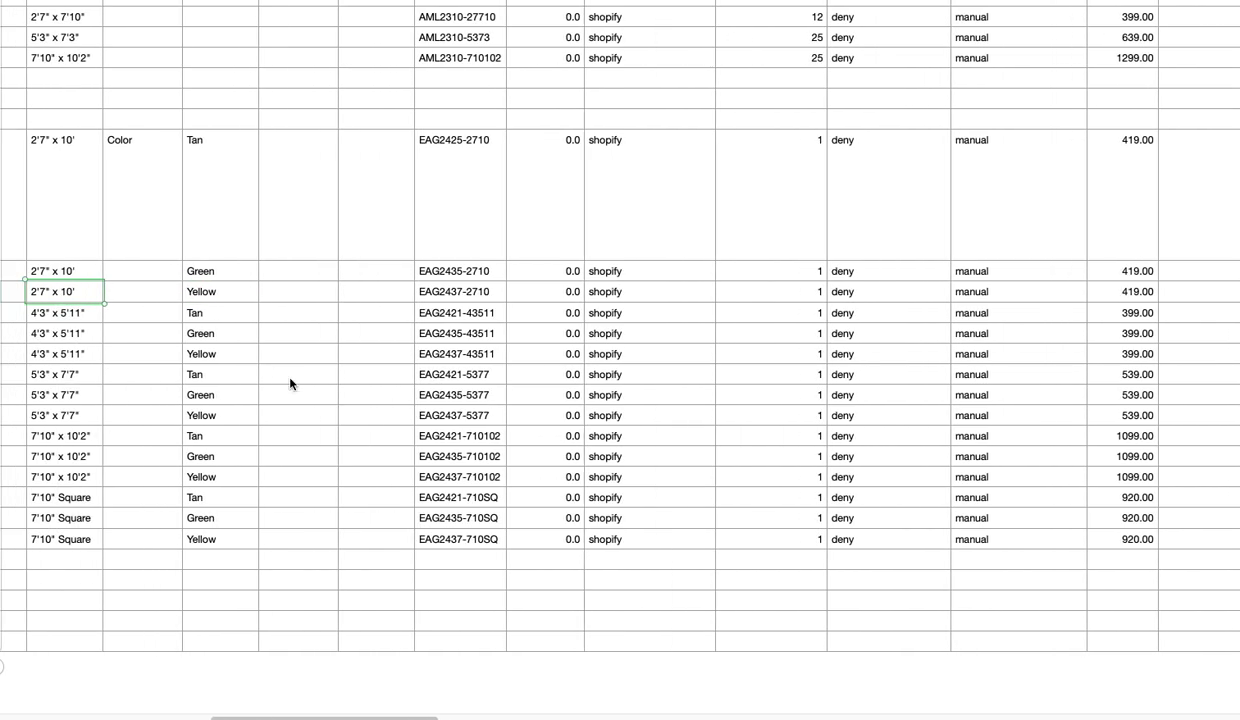
key(Right)
key(Right)
key(Right)
key(Right)
key(Right)
Step: Review the variant prices down the Eagean-eag-245 rows against their sizes
click(1115, 235)
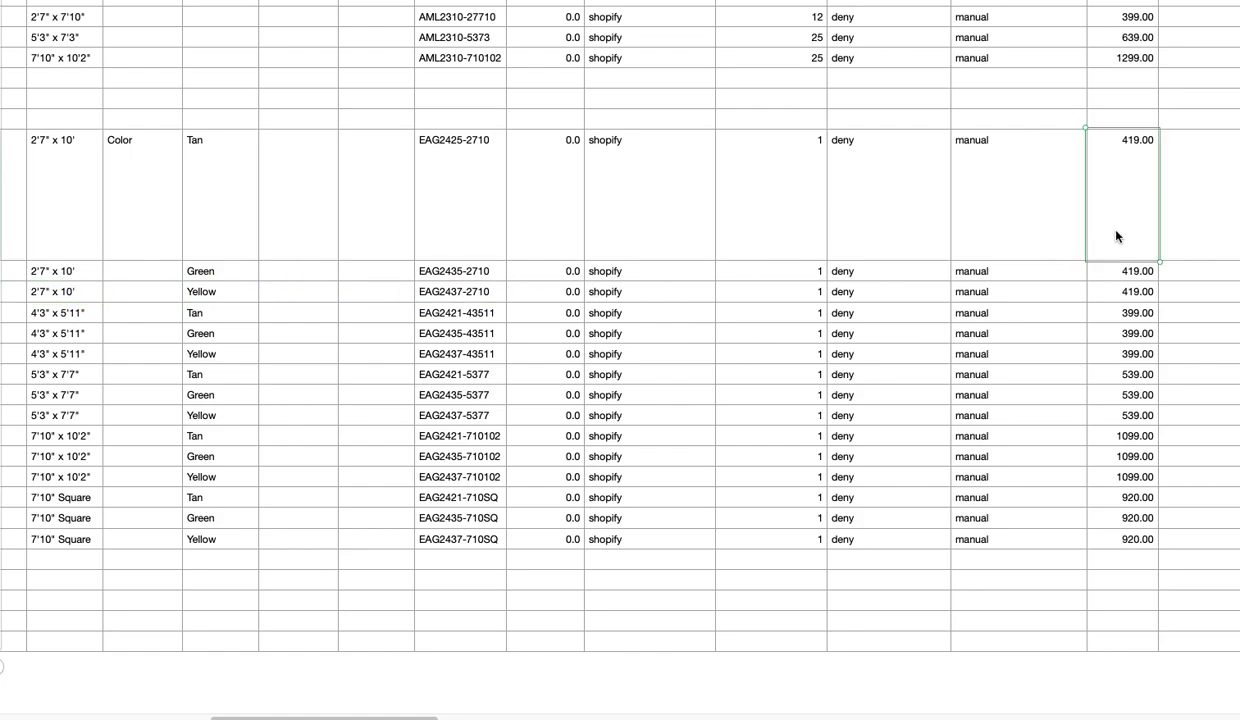
click(1143, 296)
click(1142, 314)
click(1144, 332)
click(1147, 354)
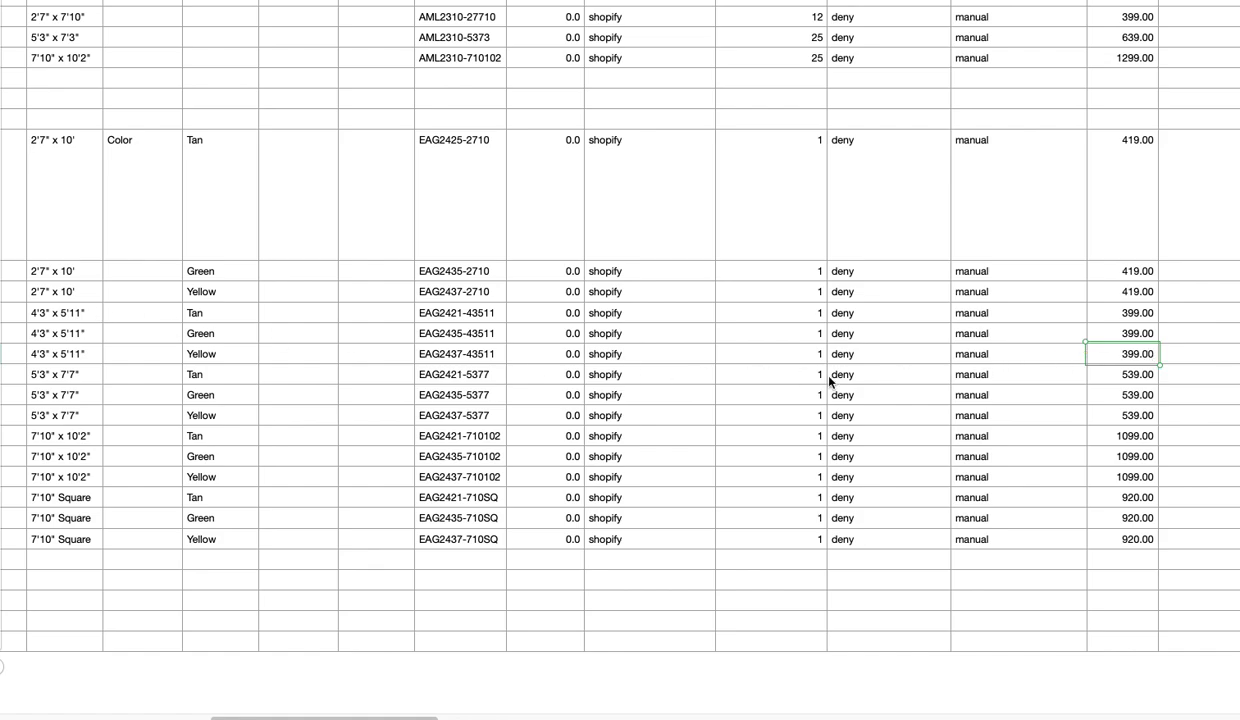
click(1098, 375)
click(1101, 395)
click(1102, 415)
click(1104, 436)
click(1103, 460)
click(1103, 477)
click(1104, 497)
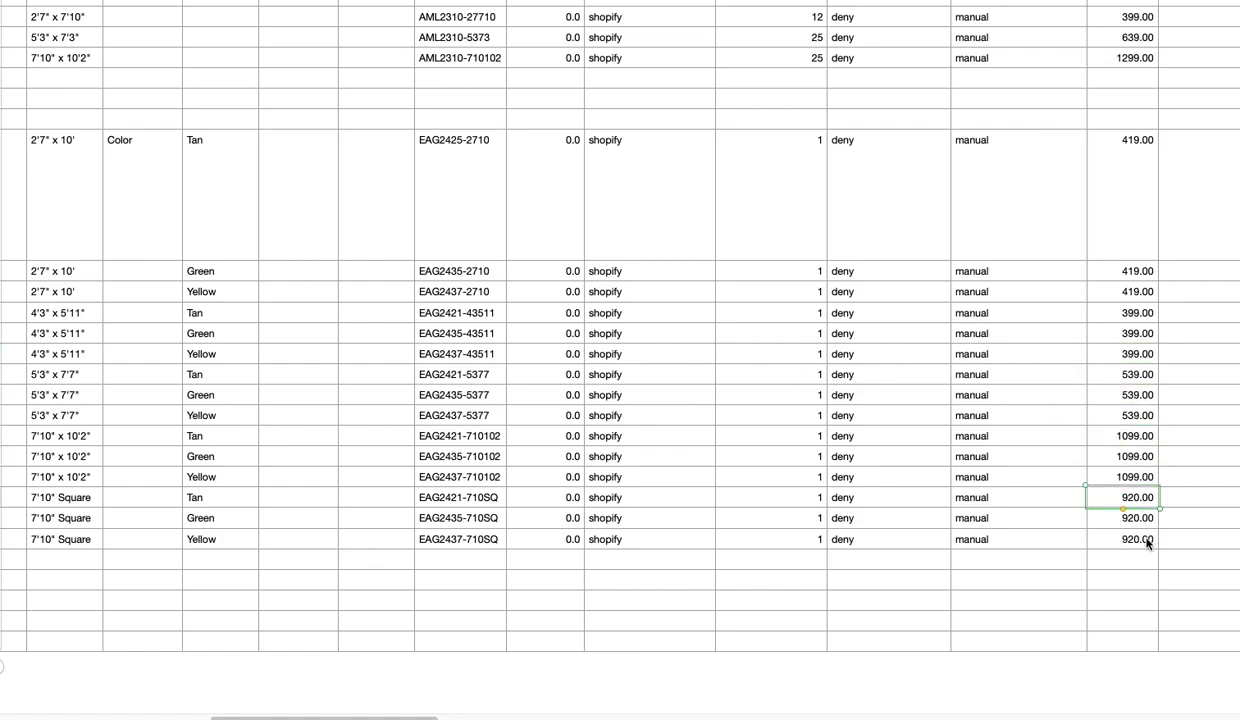
Step: Go to the image source URL cell in the Green 2'7" x 10' variant's row
click(1113, 273)
key(Right)
key(Right)
key(Right)
key(Right)
key(Right)
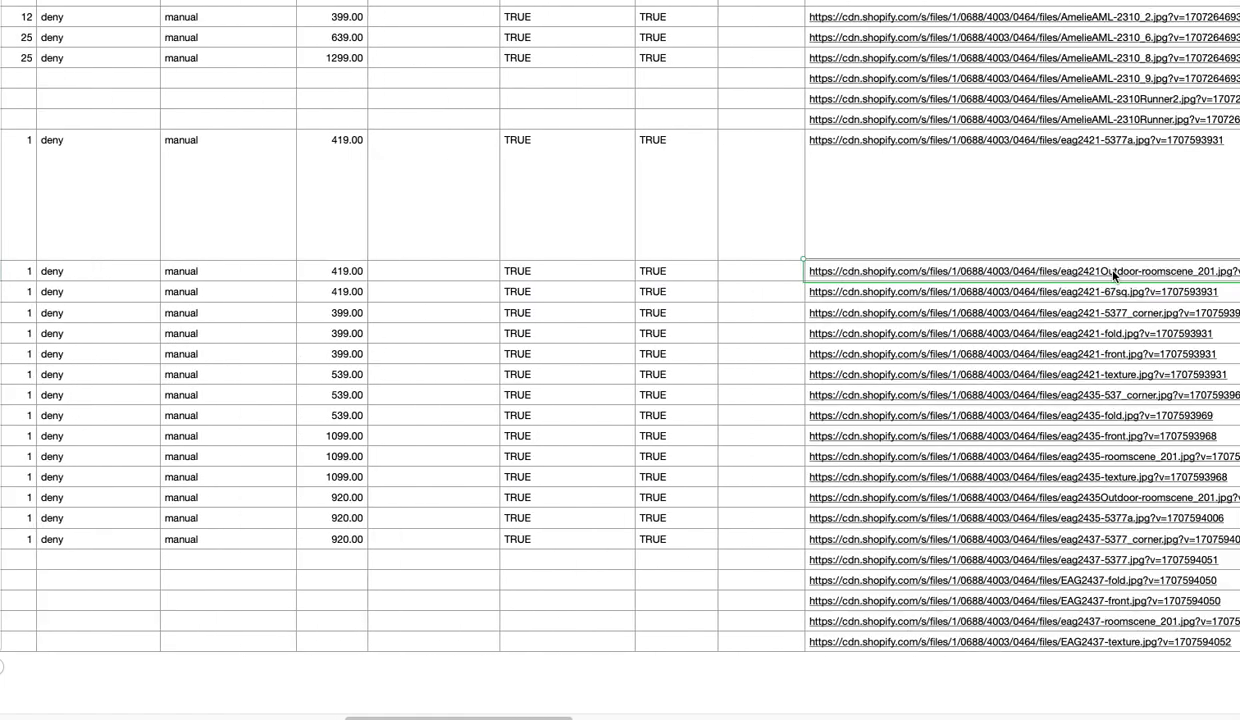
Step: Clear the image source URLs and image positions in all Eagean-eag-245 rows below the product's first row
key(Right)
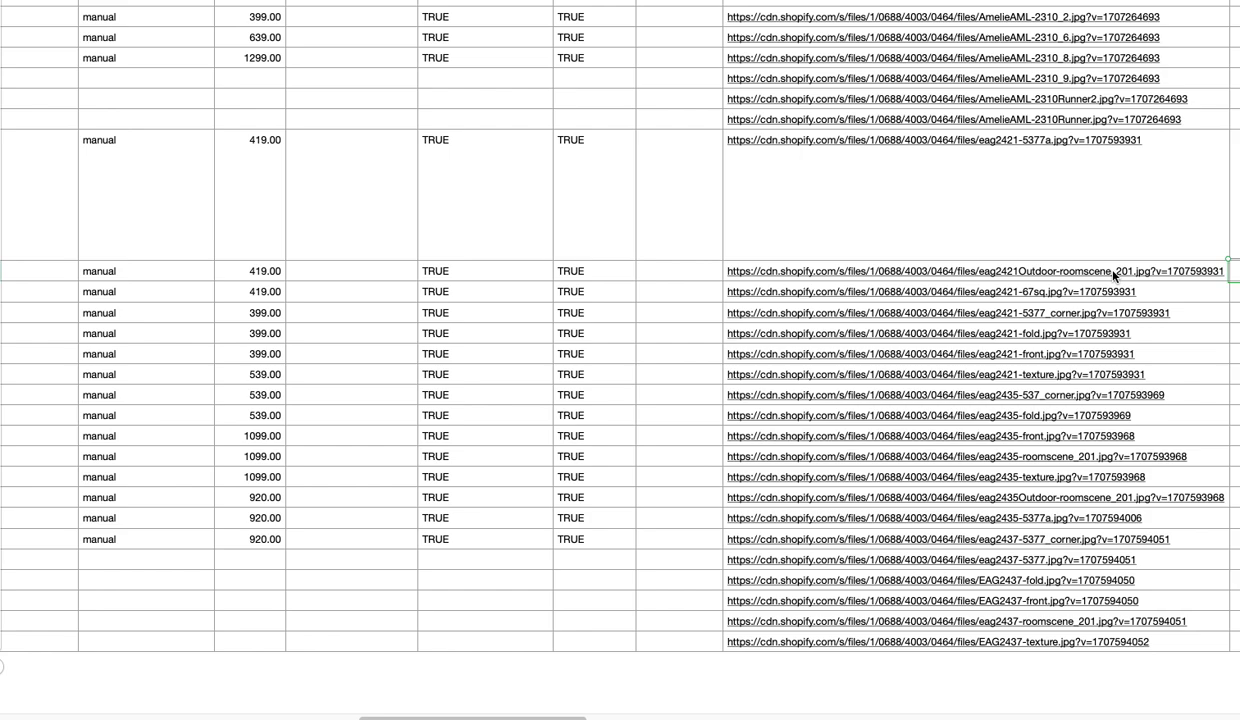
key(Right)
key(Right)
key(Right)
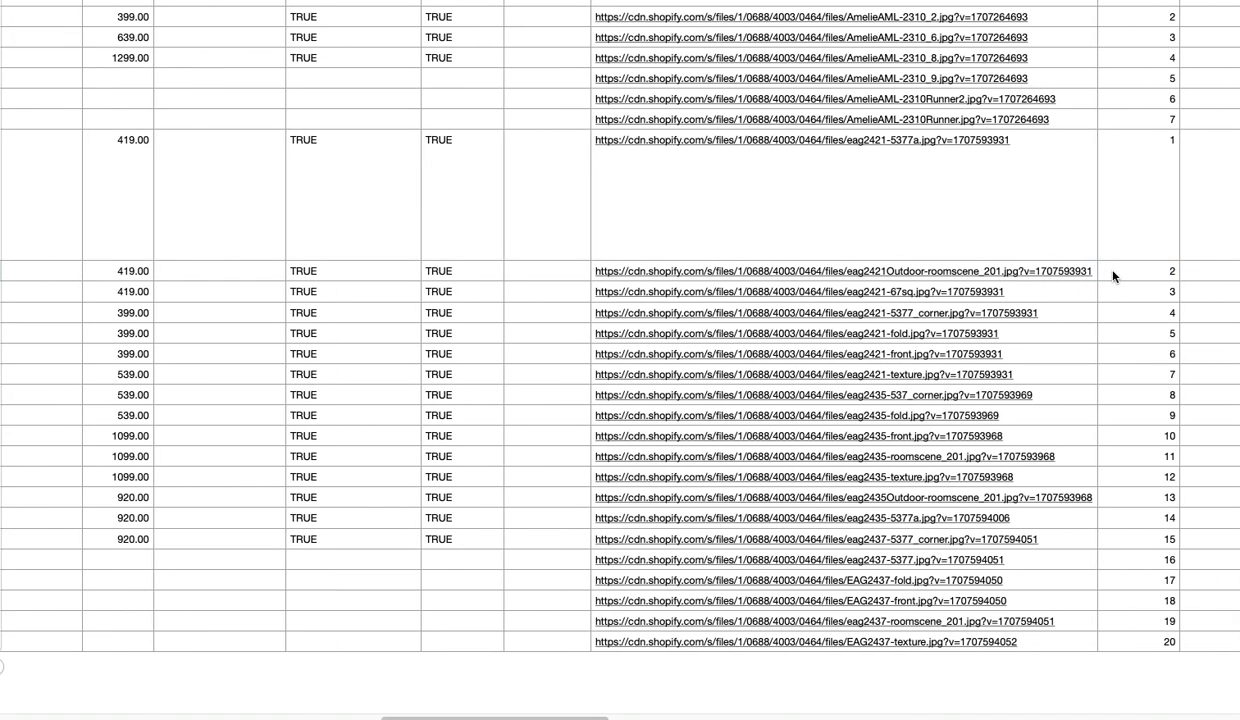
click(491, 272)
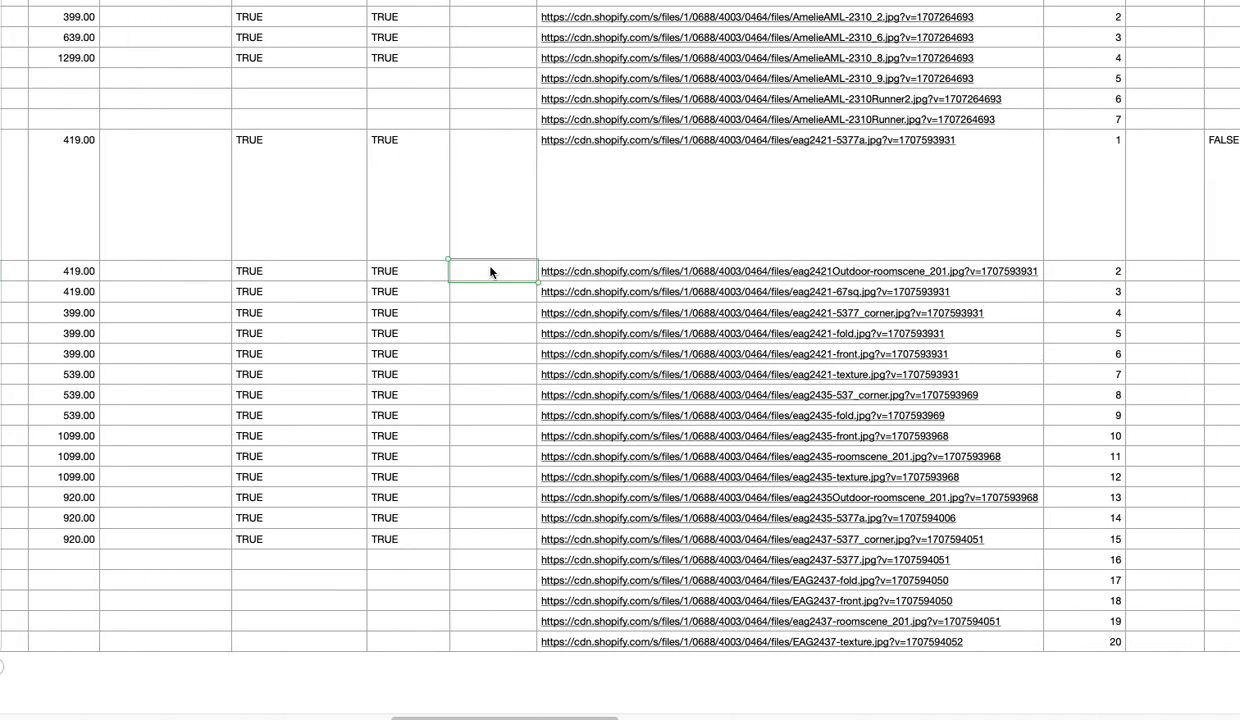
shift+click(1090, 648)
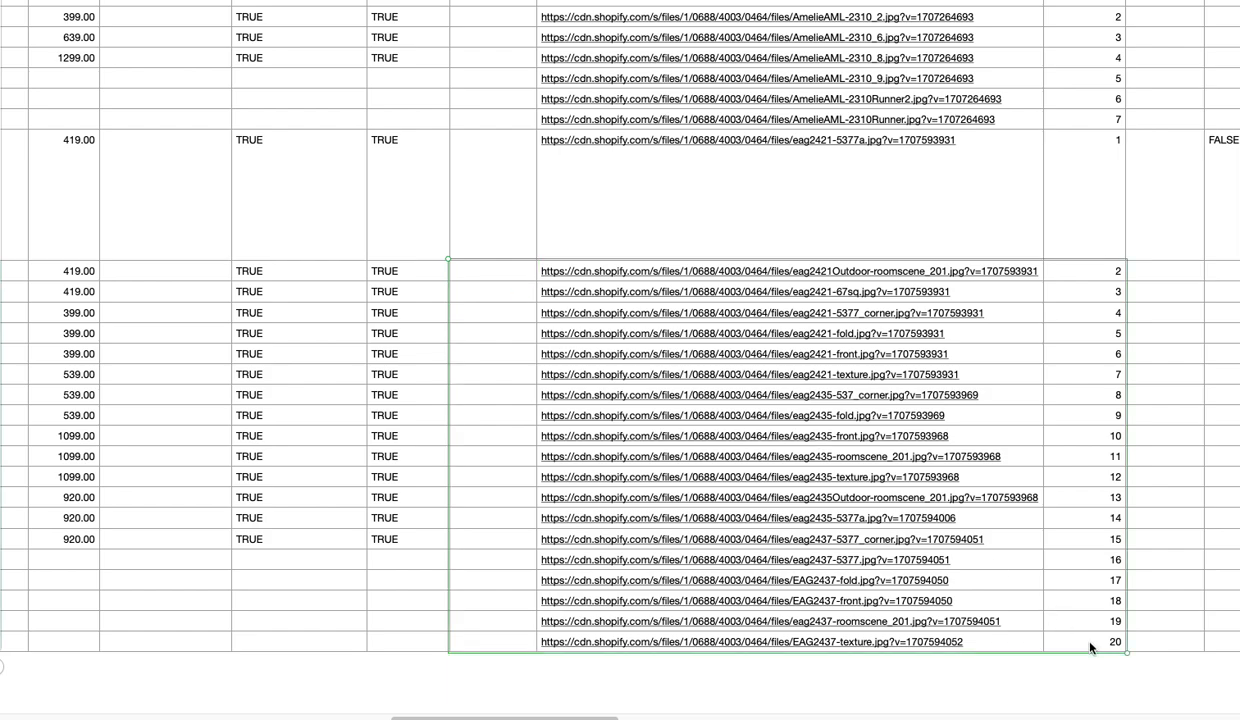
key(Delete)
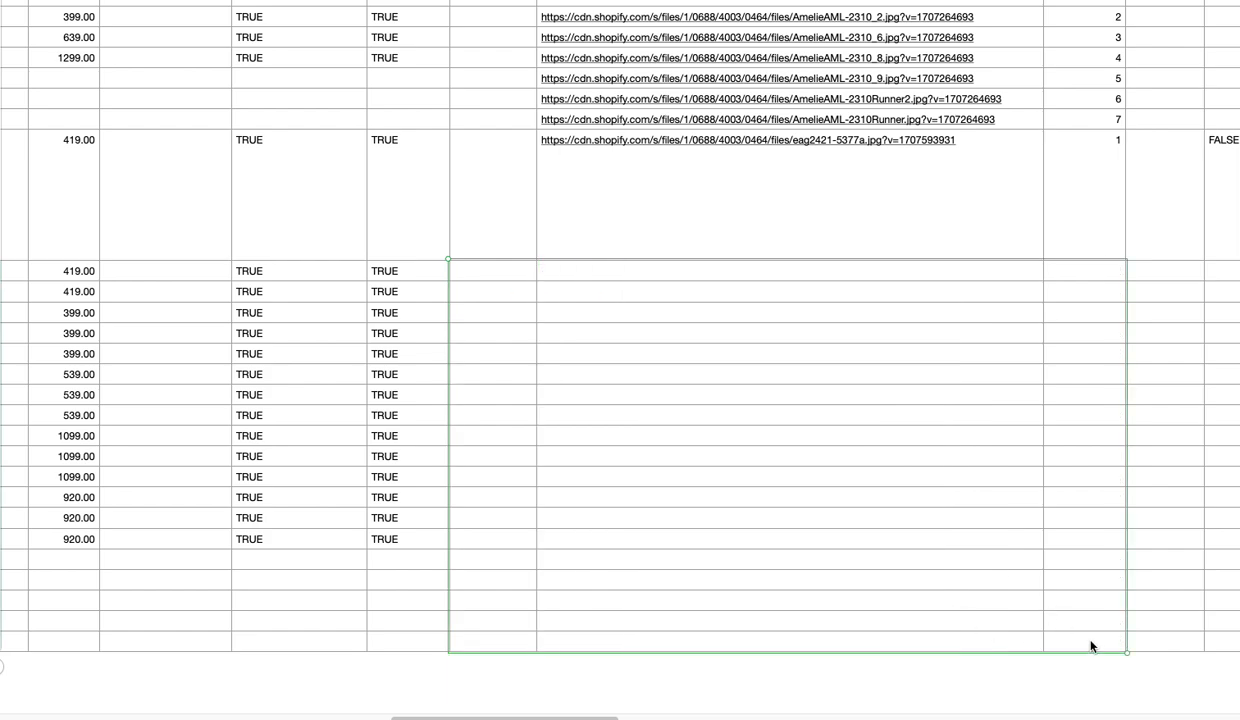
click(625, 273)
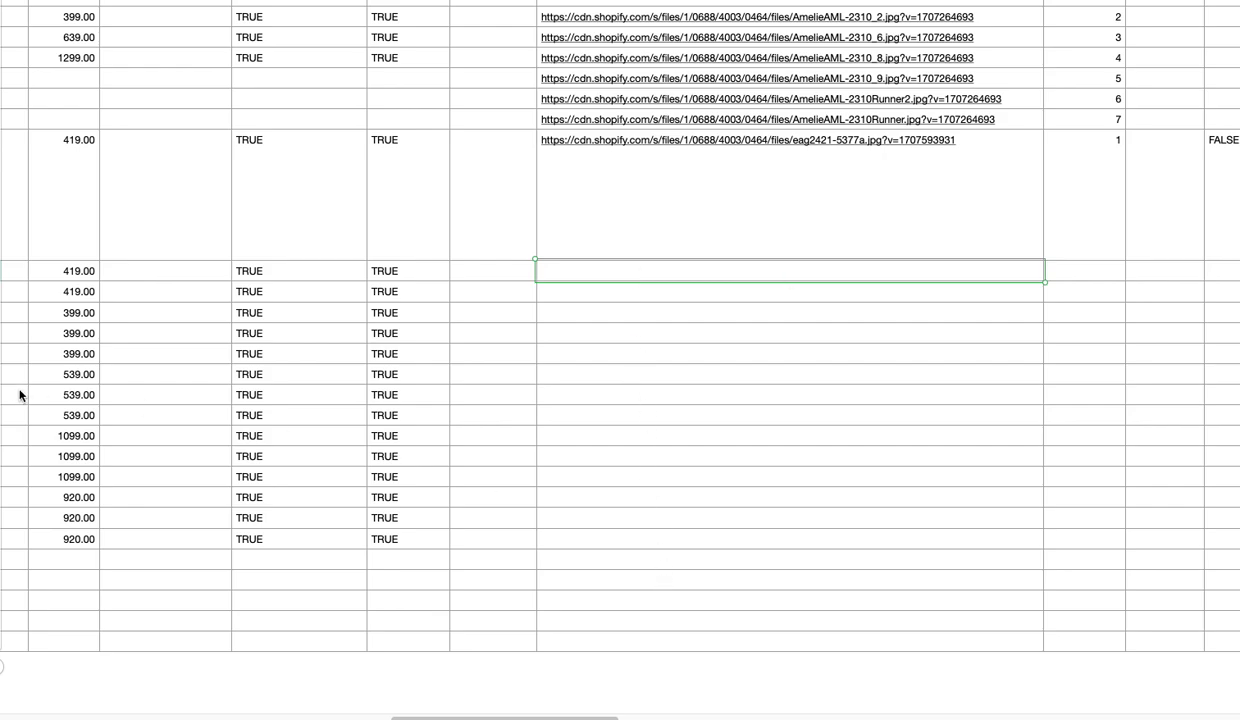
click(1071, 279)
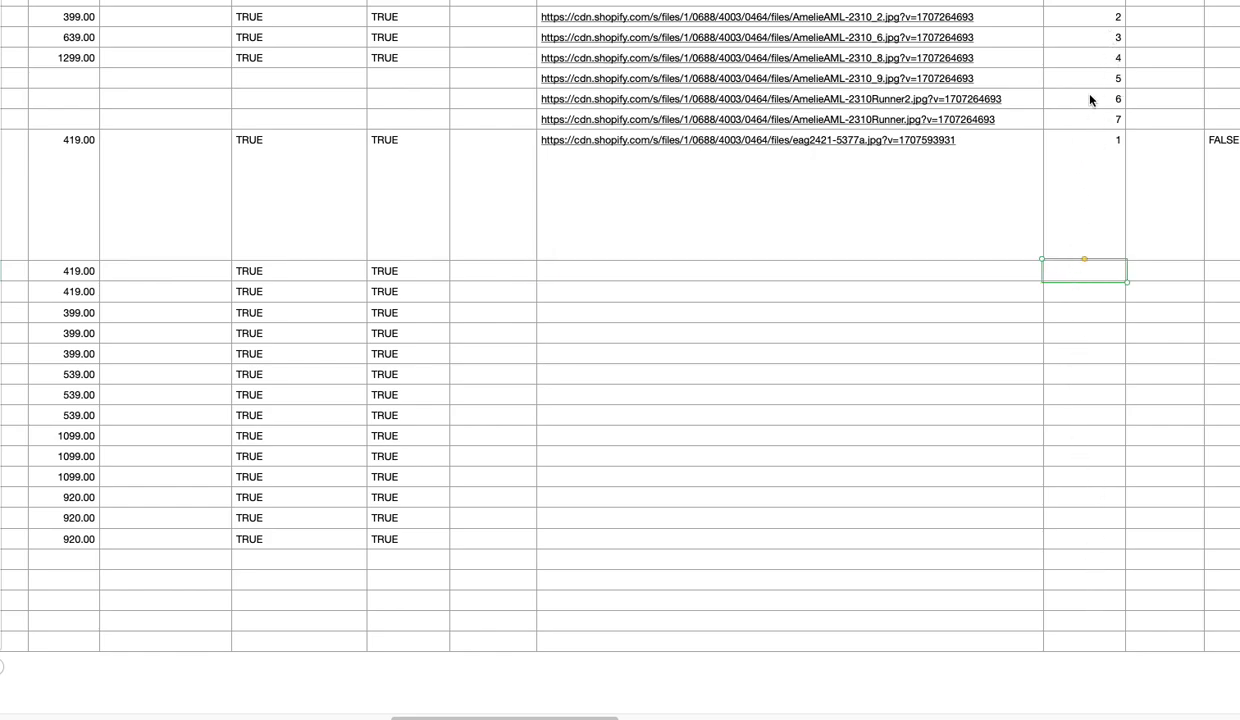
click(968, 283)
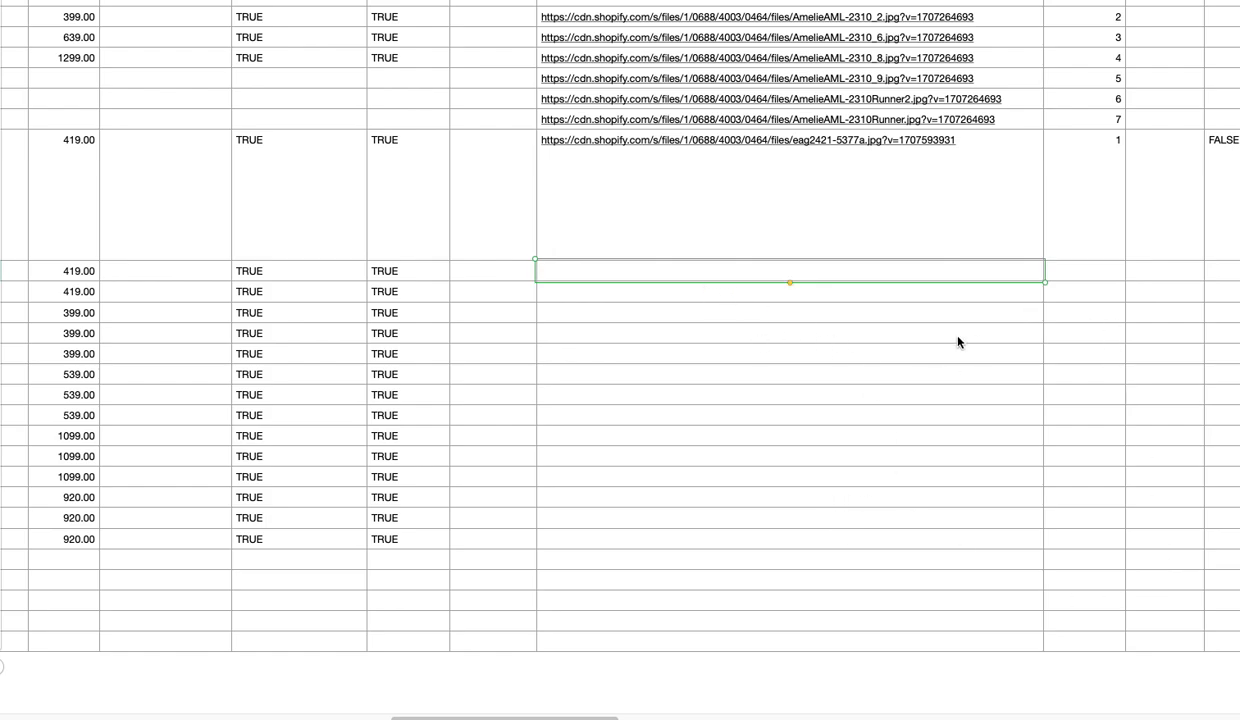
Step: Clear the variant image URLs in all Eagean-eag-245 rows below the product's first row
key(Right)
key(Right)
key(Right)
key(Right)
key(Right)
key(Right)
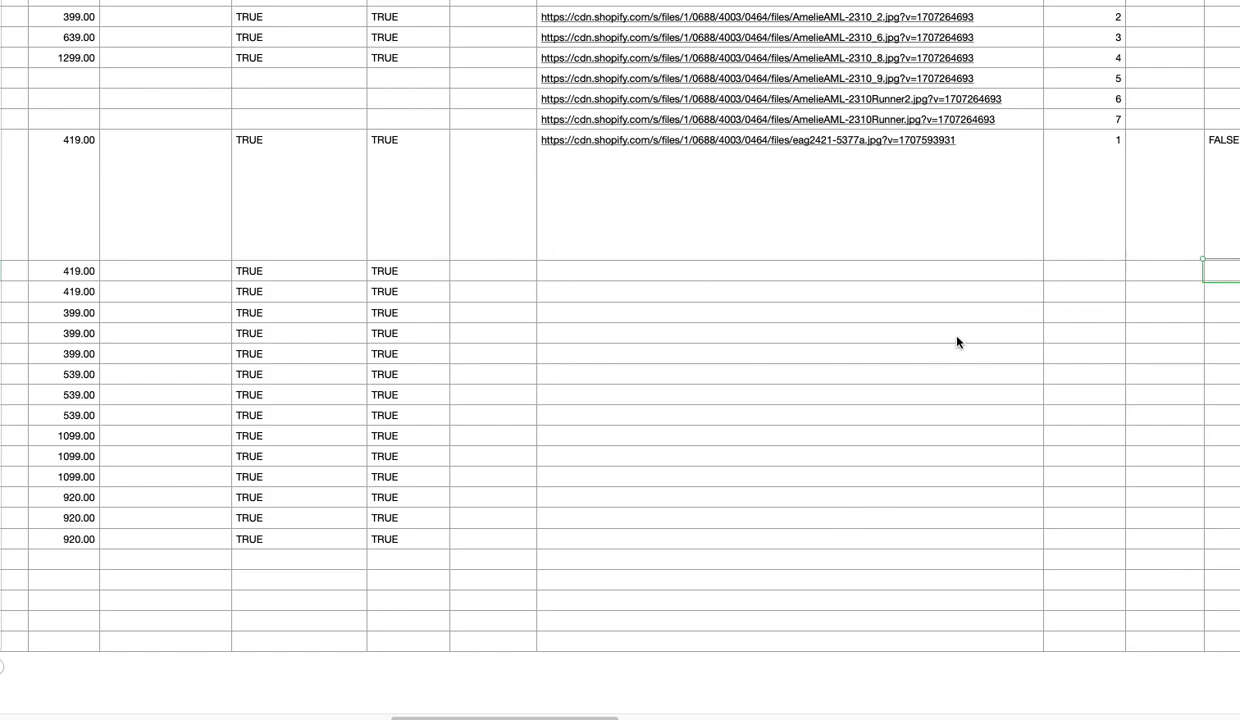
key(Right)
key(Right)
key(Right)
key(Right)
key(Right)
key(Right)
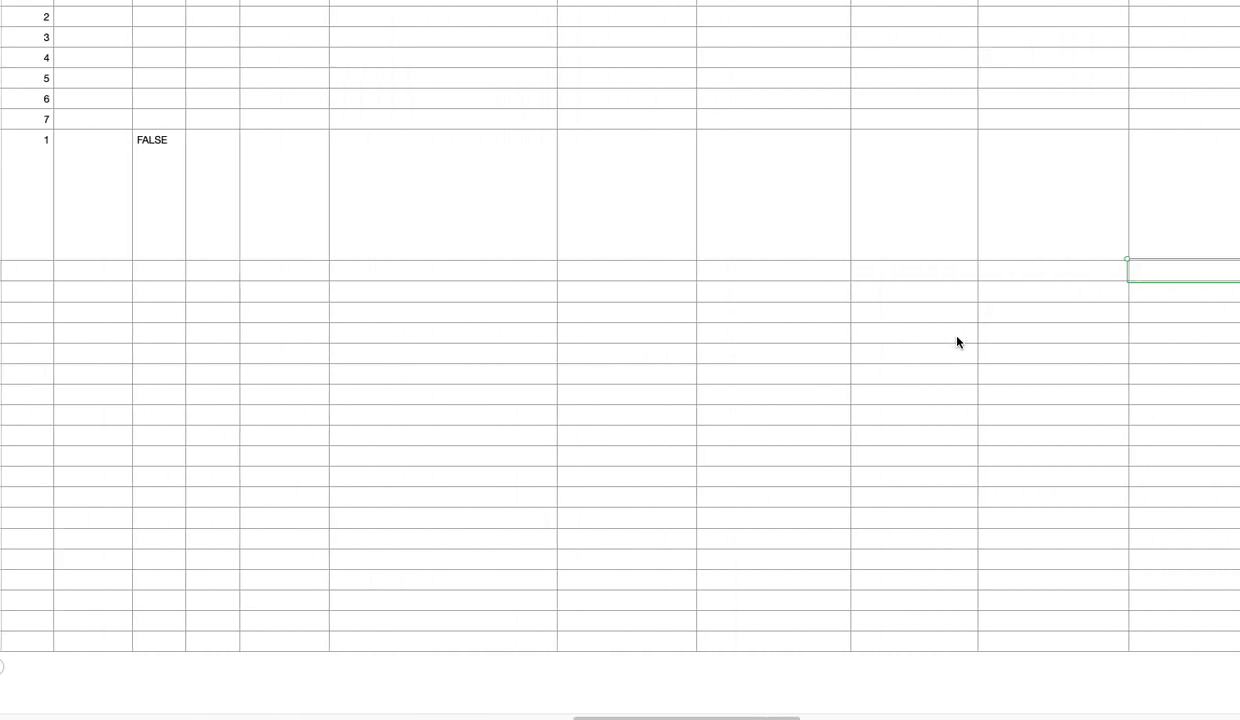
key(Right)
key(Right)
key(Right)
key(Right)
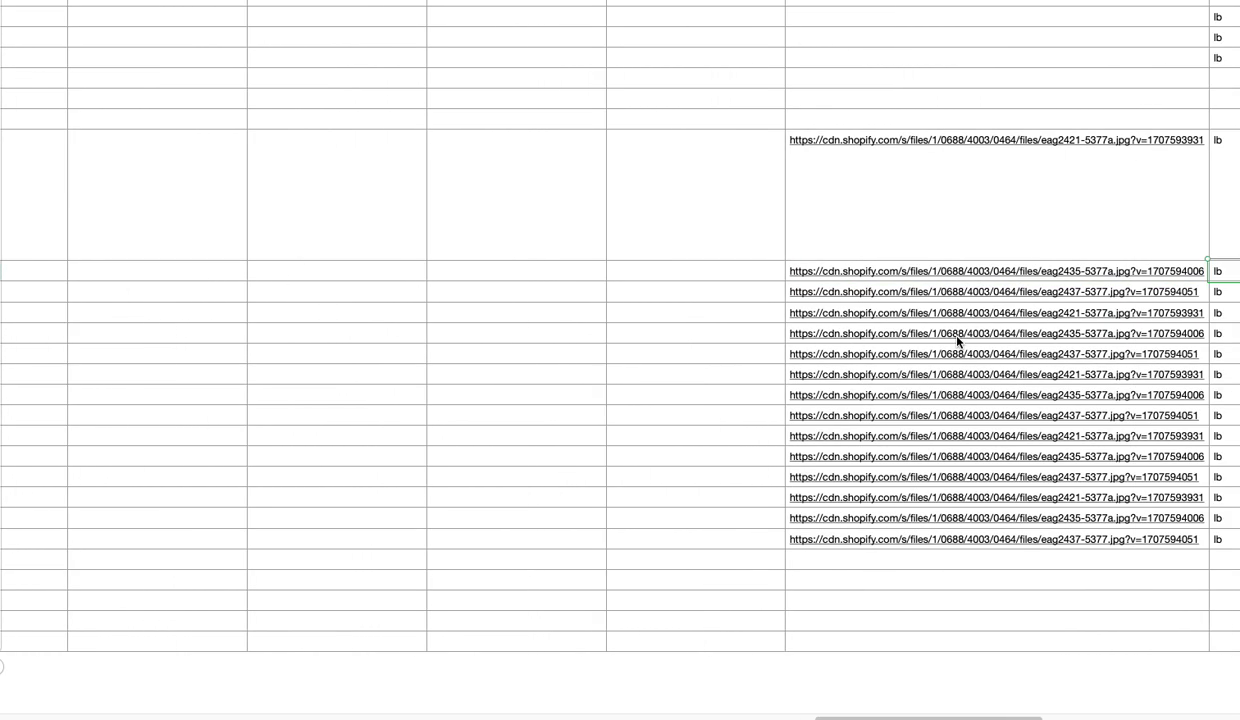
key(Right)
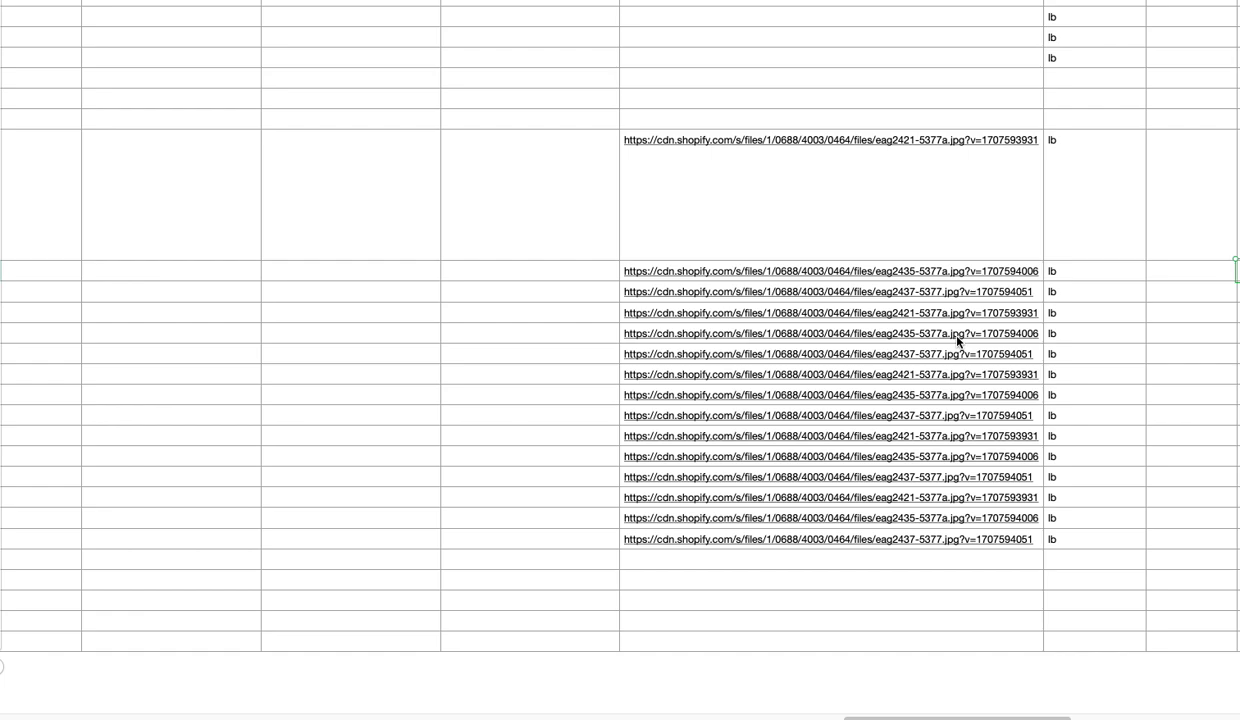
key(Left)
key(Left)
key(Left)
shift+click(762, 565)
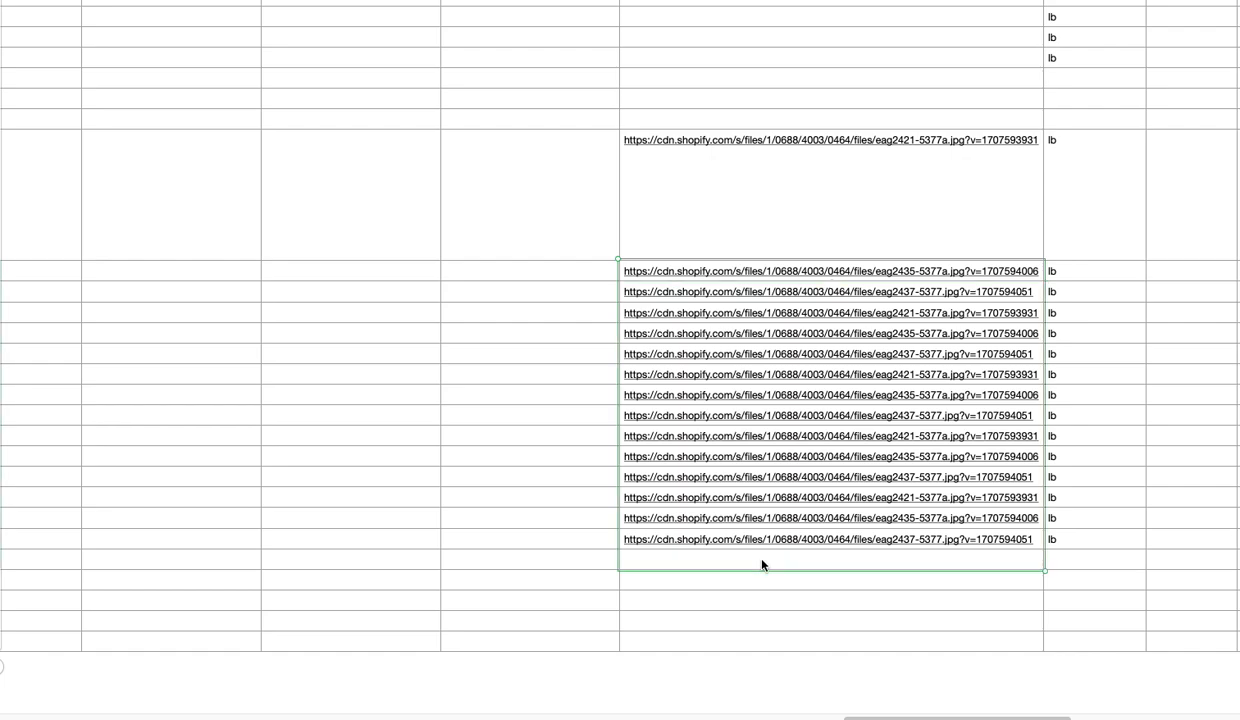
key(Delete)
Step: Examine the weight unit, cost per item and remaining end columns of the second Eagean-eag-245 row
click(895, 276)
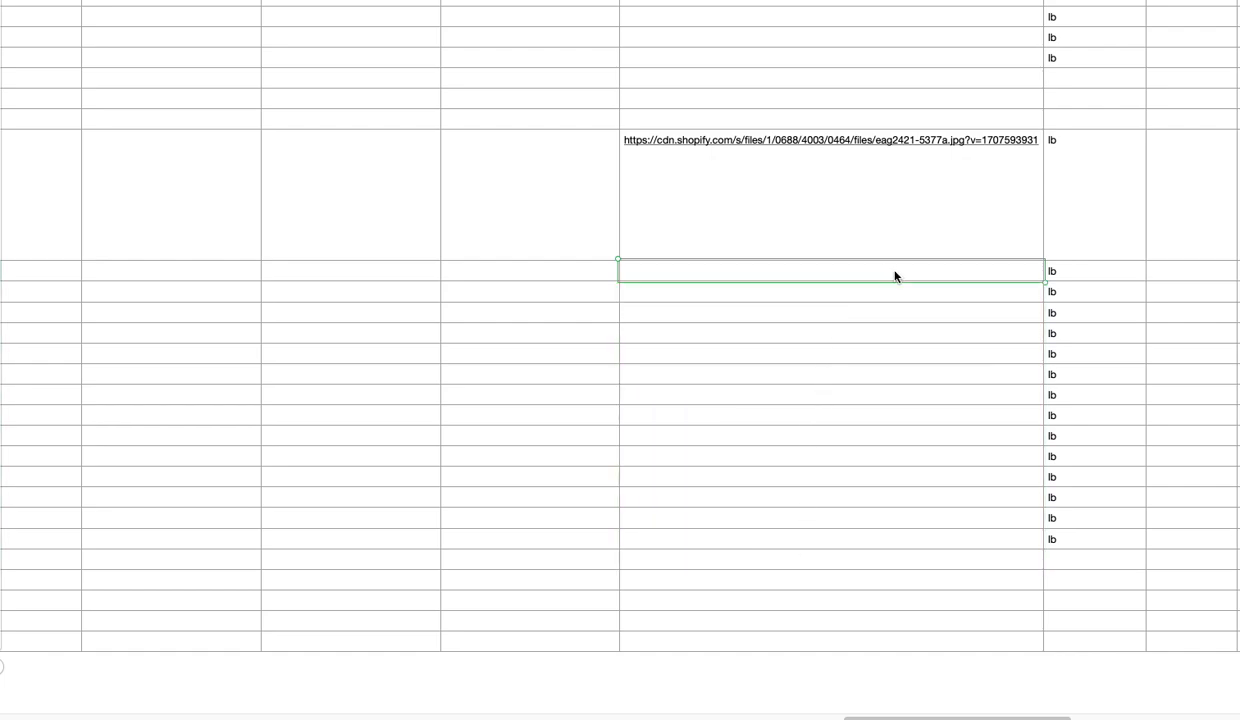
key(Right)
key(Right)
key(Right)
key(Right)
key(Right)
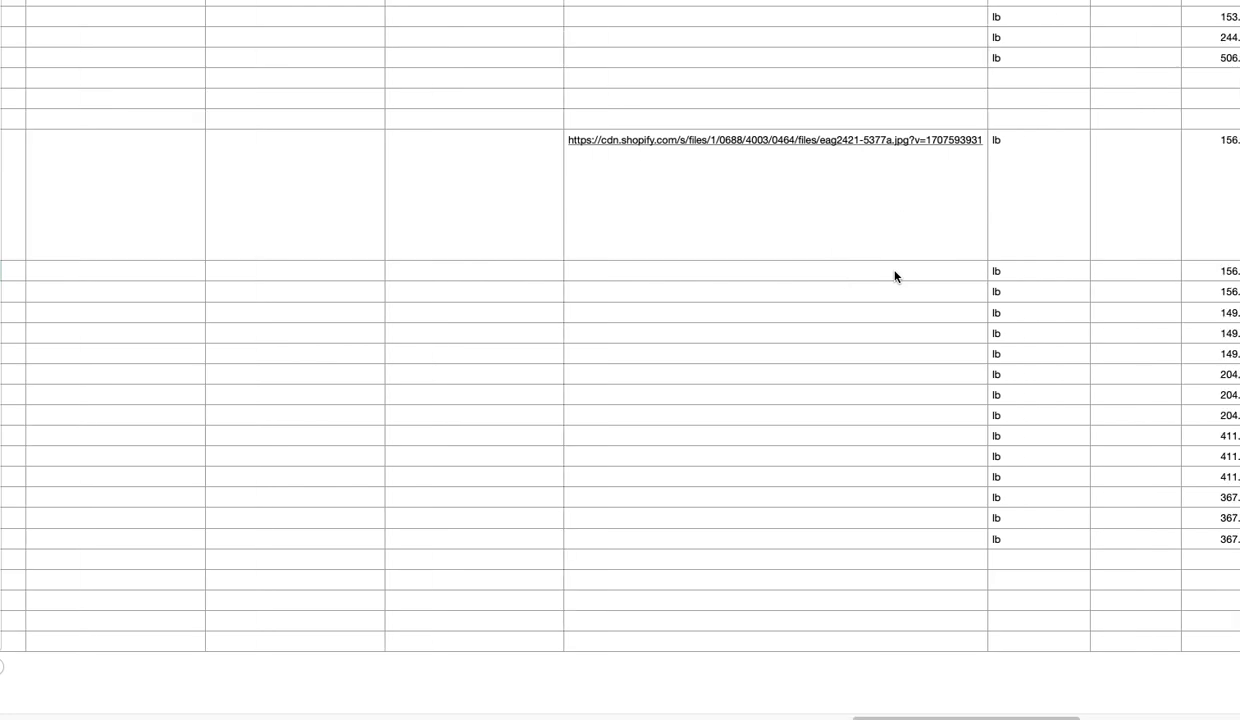
key(Right)
key(Right)
key(Right)
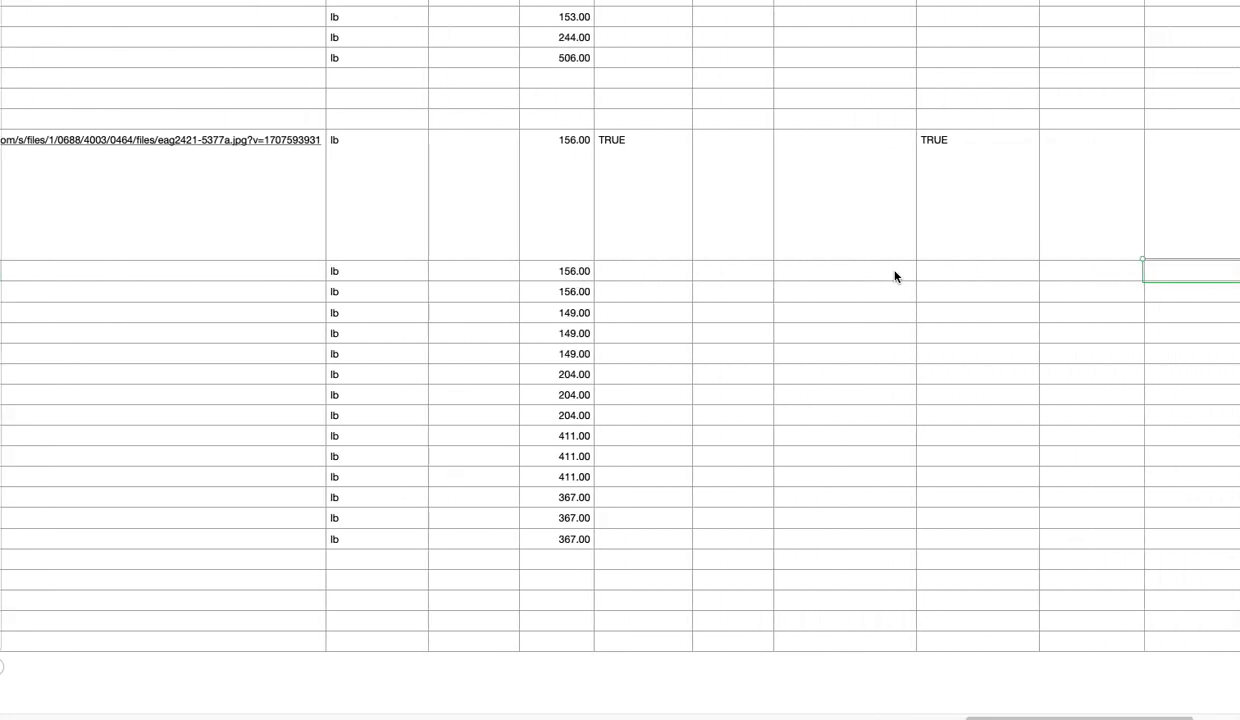
key(Left)
key(Left)
key(Left)
key(Left)
key(Left)
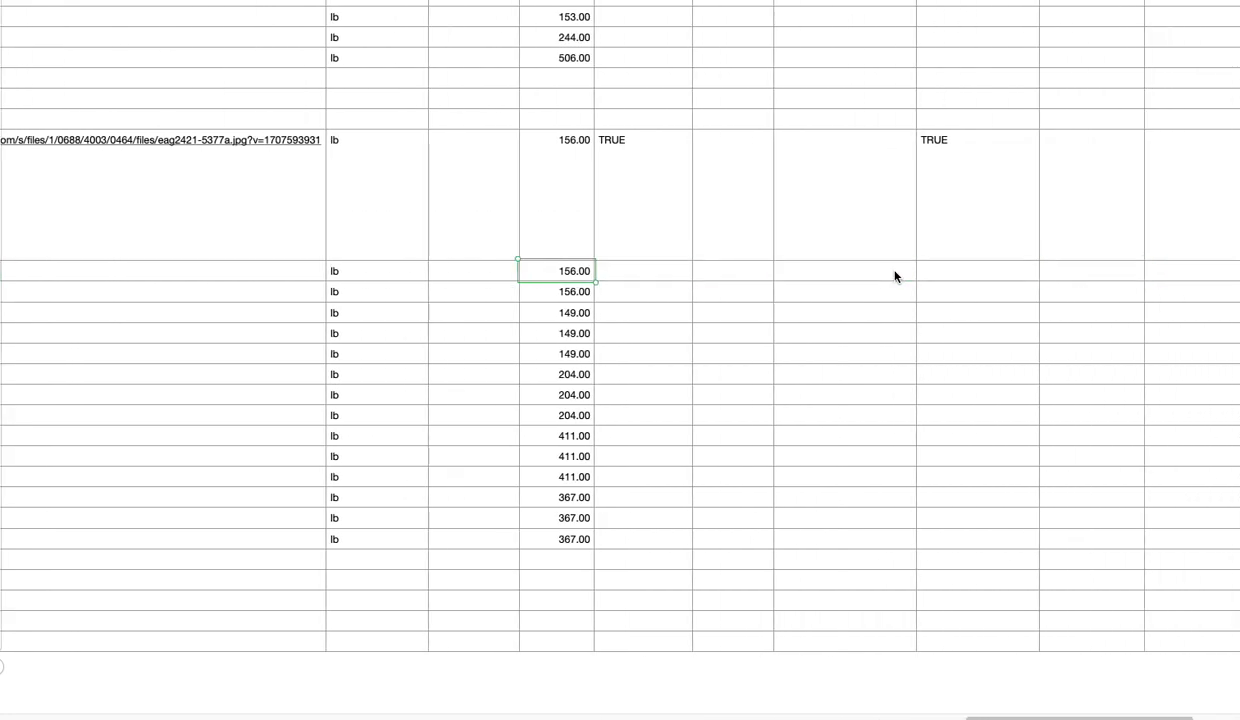
Step: Trace the Eagean-eag-245 rows back to the handle column and check the handles of the product and its variants
key(Down)
key(Down)
key(Down)
key(Down)
key(Left)
key(Left)
key(Left)
key(Left)
key(Left)
key(Left)
key(Left)
key(Left)
key(Left)
key(Left)
key(Left)
key(Left)
key(Left)
key(Left)
key(Left)
key(Left)
key(Left)
key(Left)
key(Left)
key(Left)
key(Left)
key(Left)
key(Left)
key(Left)
key(Left)
key(Left)
key(Left)
key(Left)
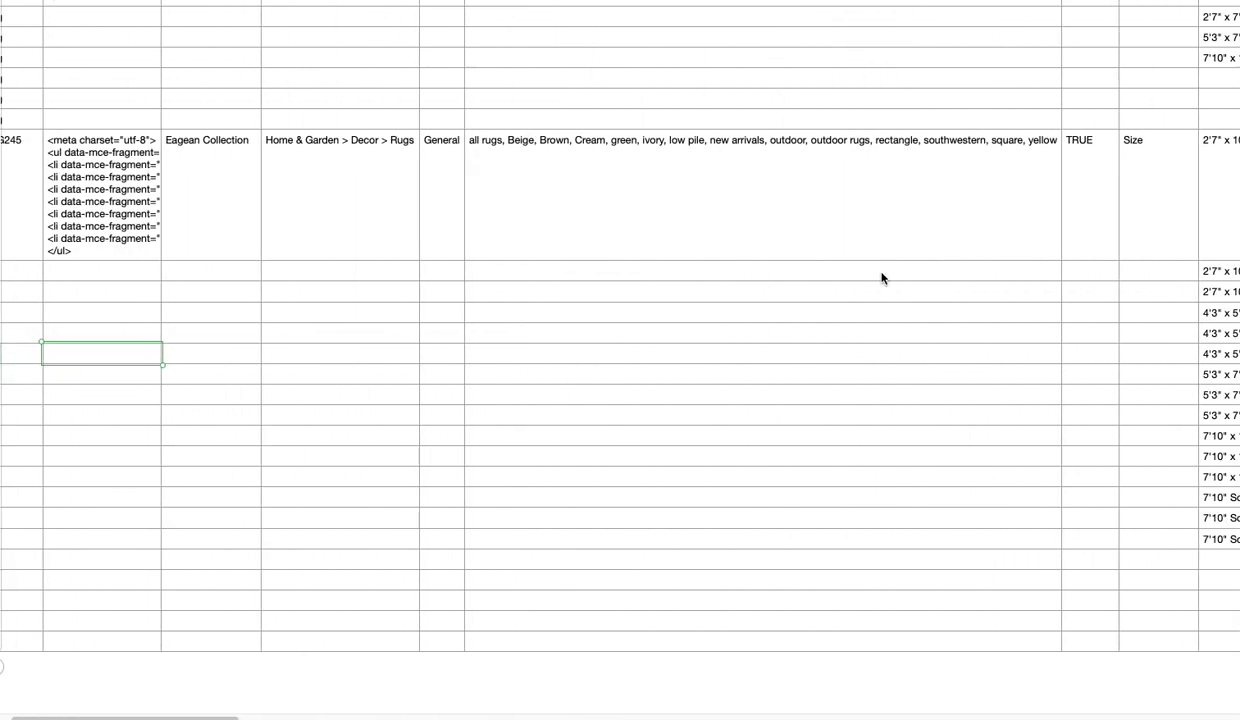
key(Left)
key(Left)
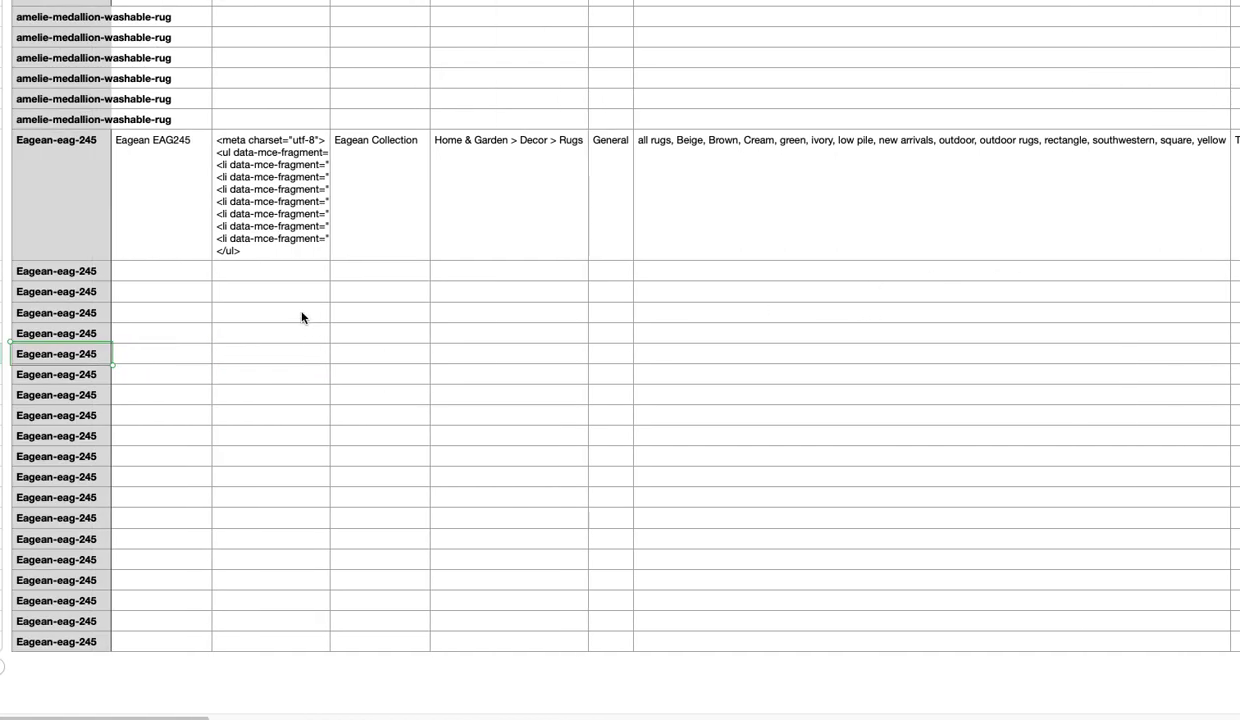
click(88, 279)
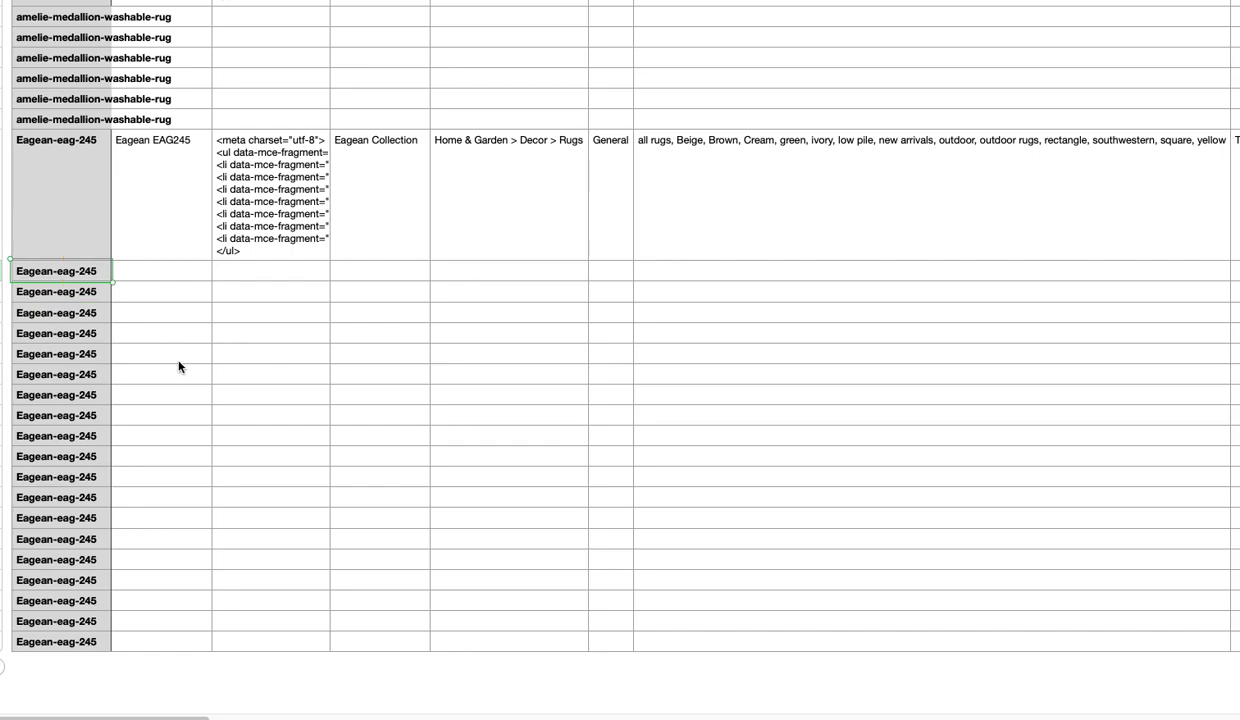
click(94, 241)
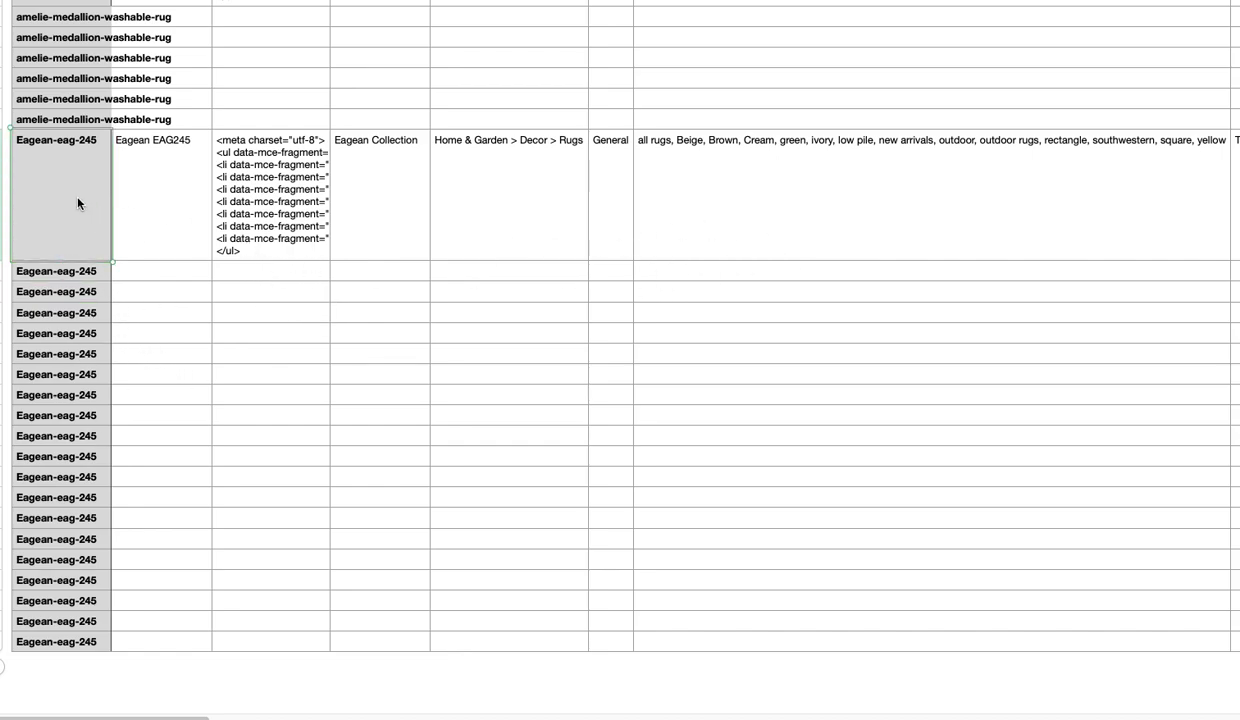
Step: Delete all the Eagean-eag-245 rows from the end of the spreadsheet
click(5, 190)
shift+click(2, 640)
key(BackSpace)
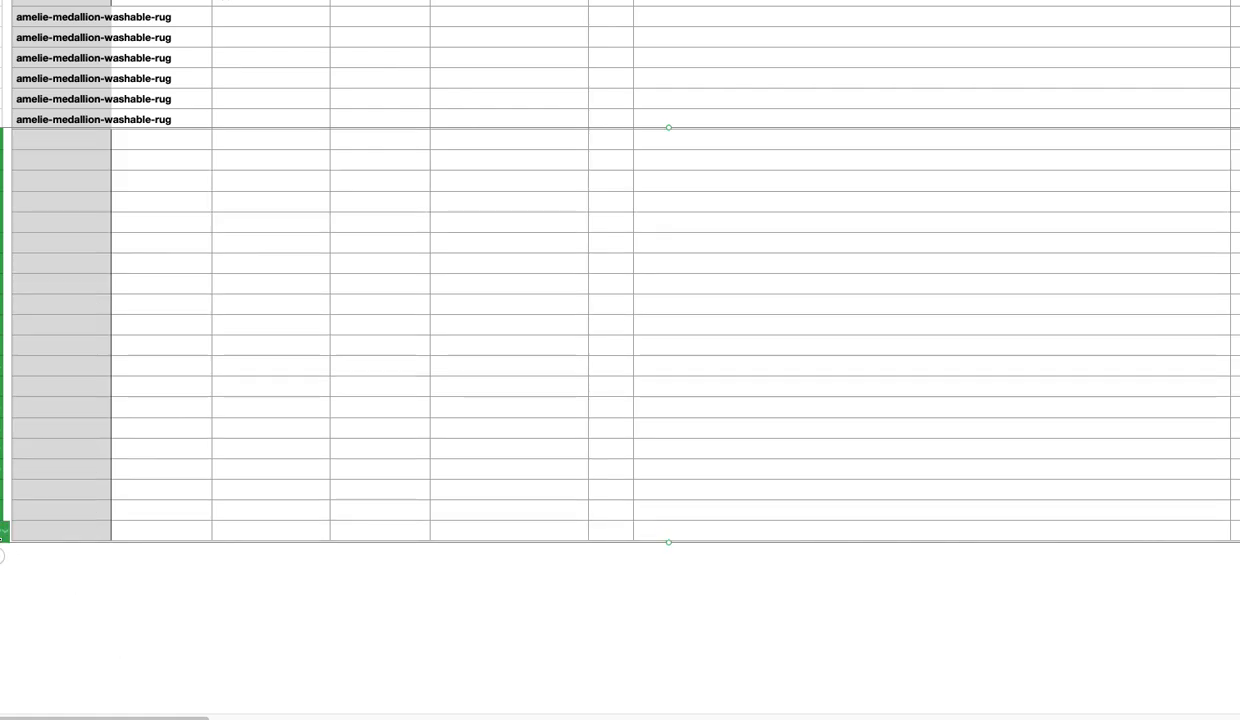
right_click(4, 515)
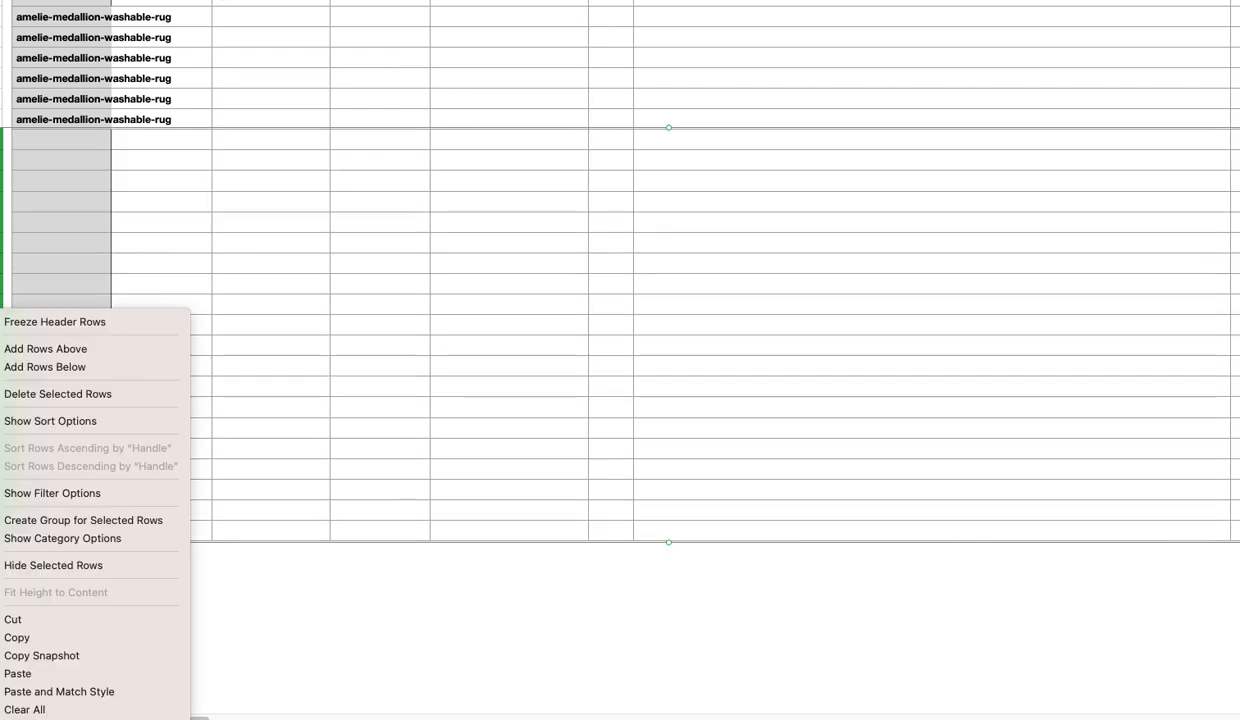
click(62, 398)
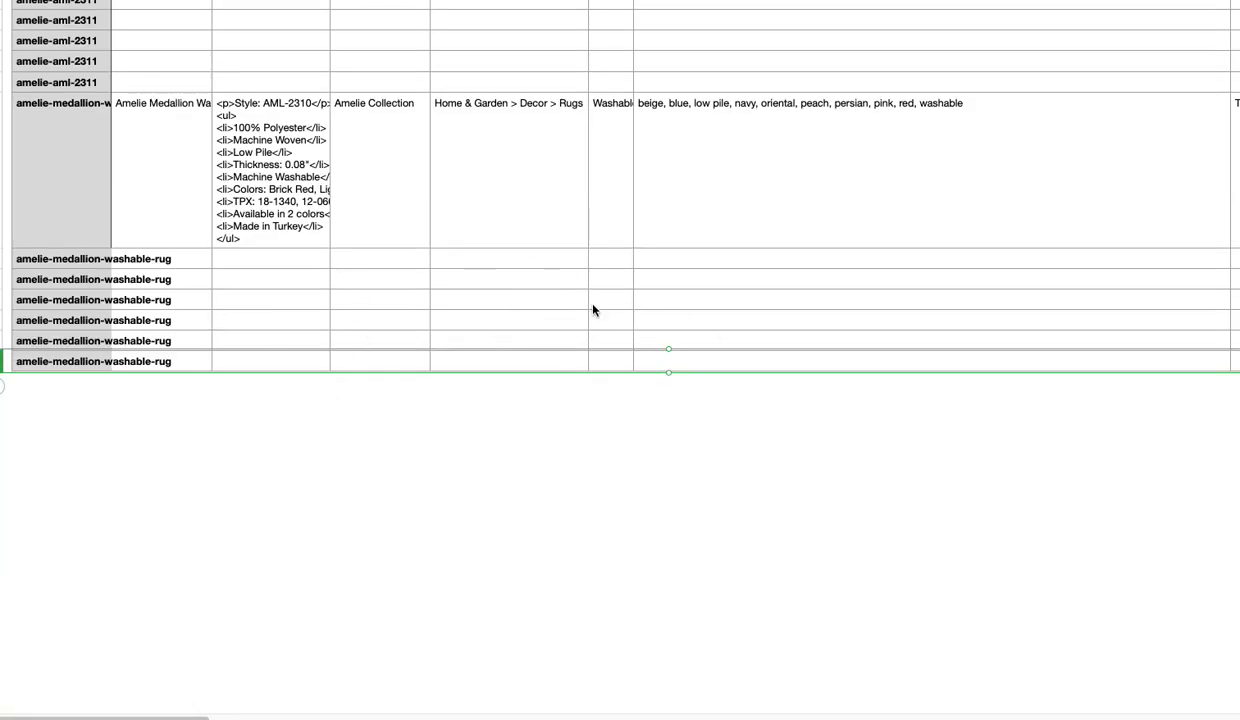
Step: Export the spreadsheet as a UTF-8 CSV named products_export_1-final in the product exports folder
scroll(586, 310, up, 15)
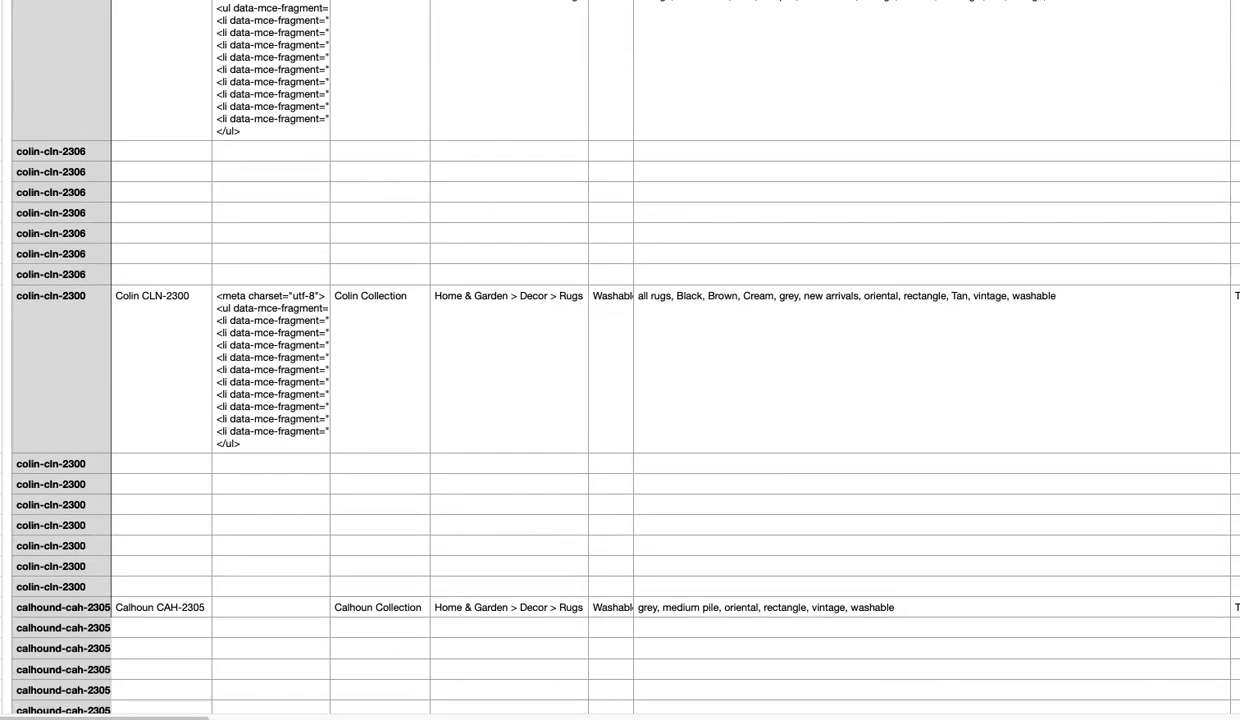
click(40, 0)
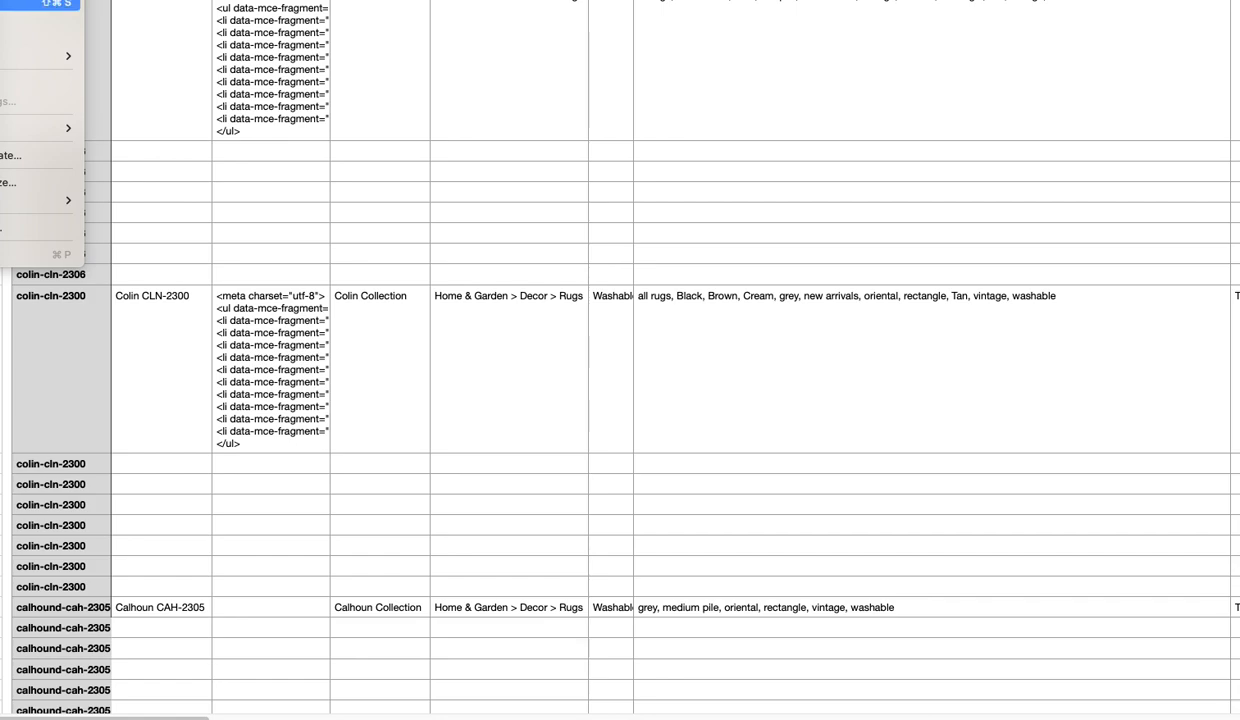
mouse_move(40, 128)
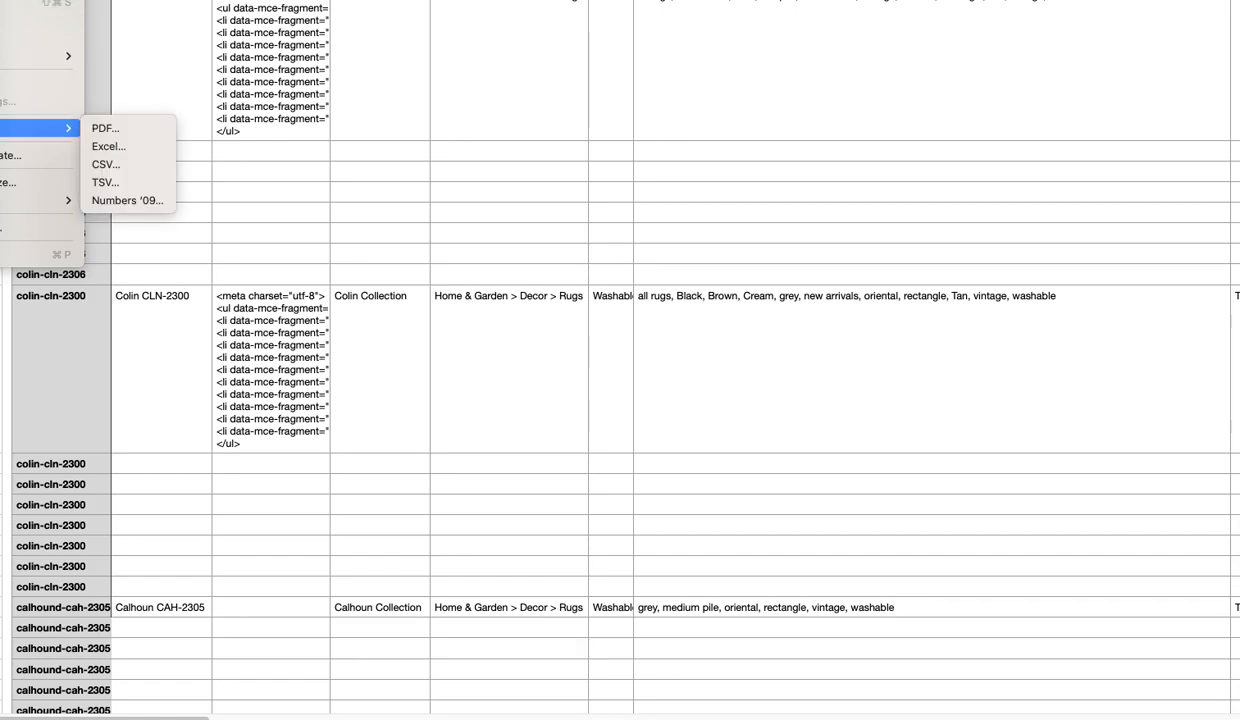
click(105, 164)
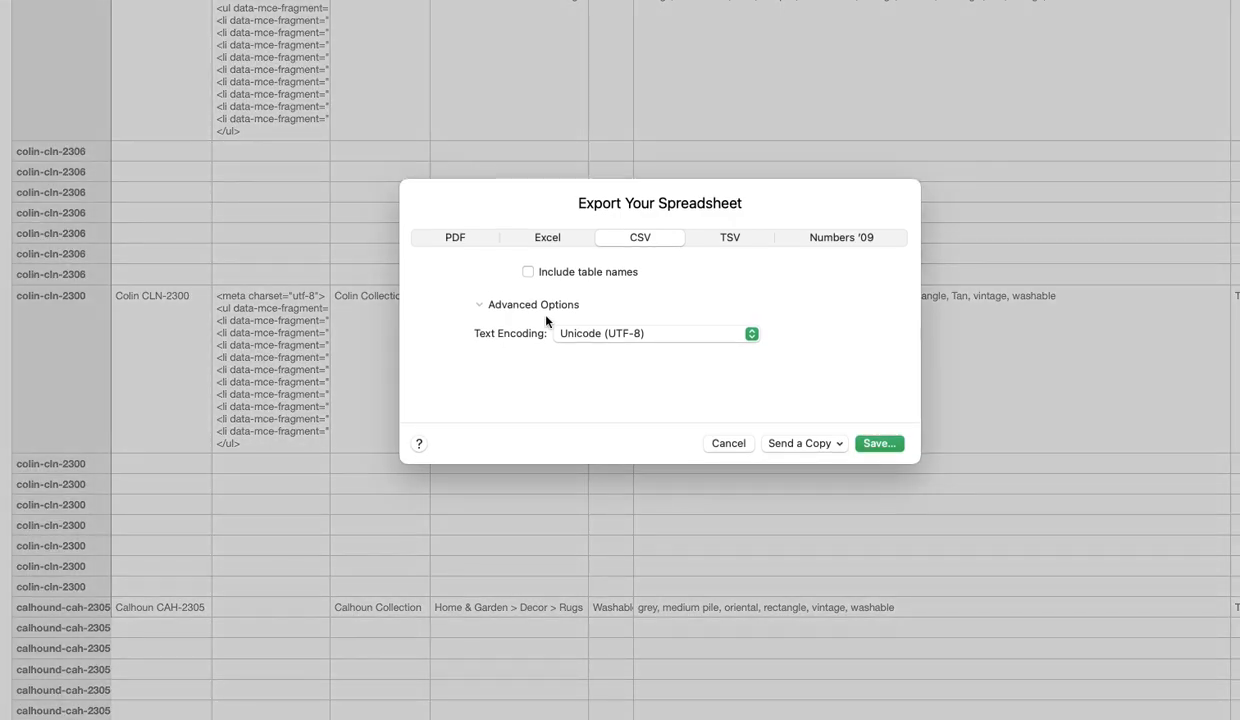
click(877, 446)
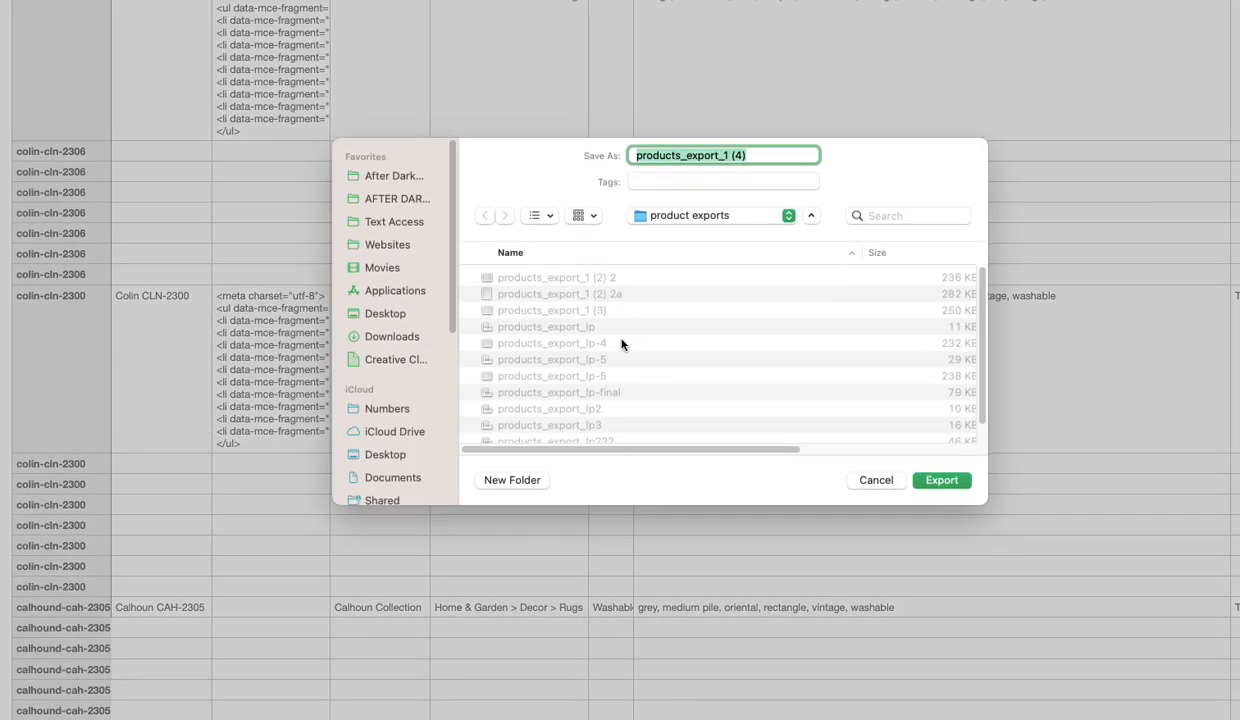
click(761, 158)
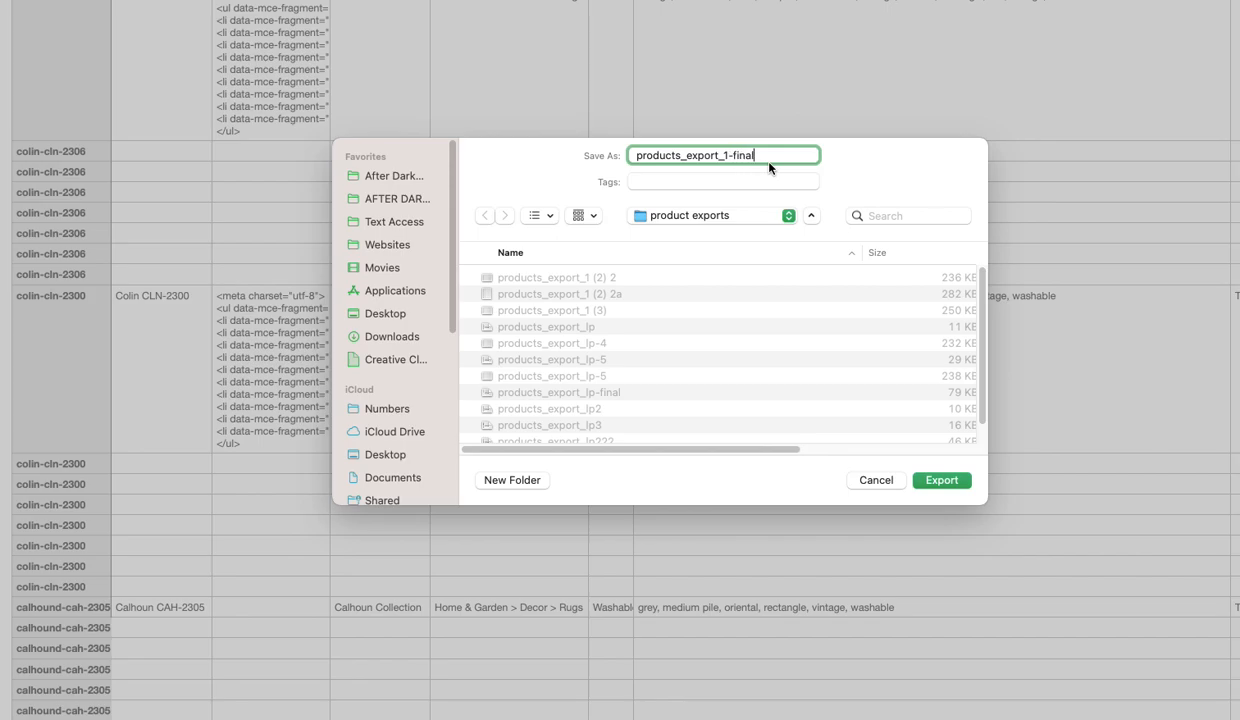
key(Return)
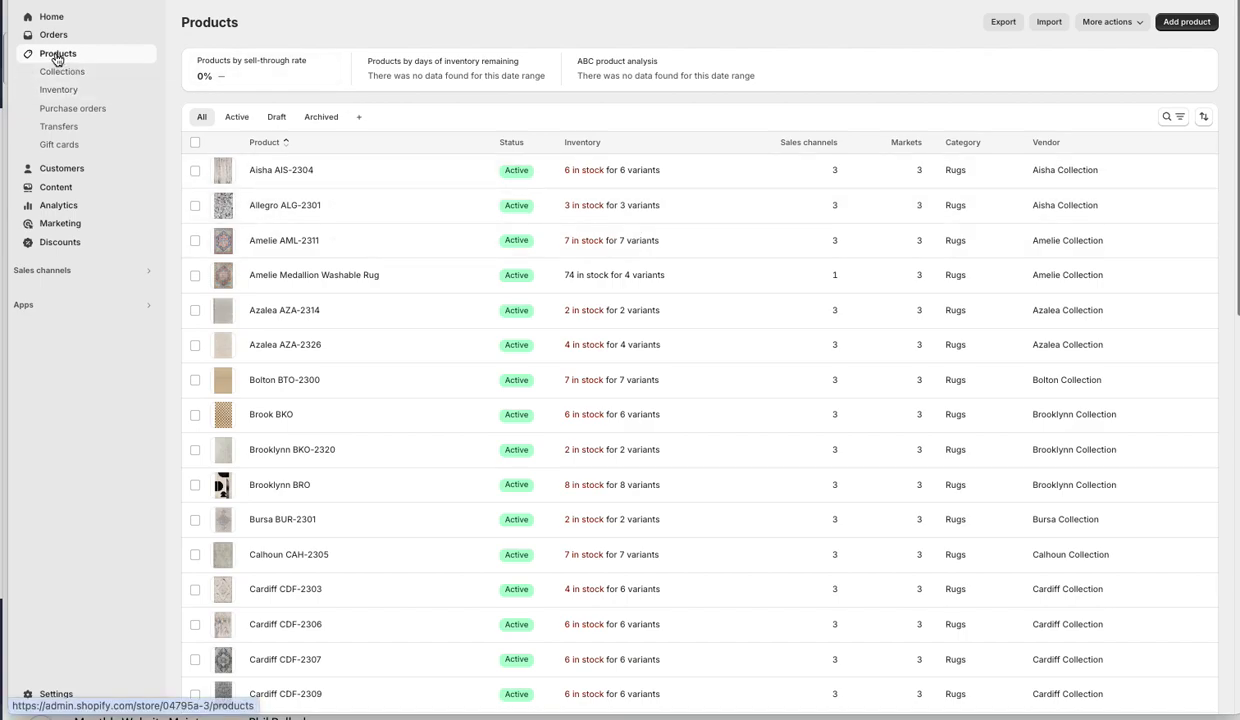
Step: Start a product import and load products_export_1-final-lp from the product exports folder, sorting the files by date added
click(1049, 22)
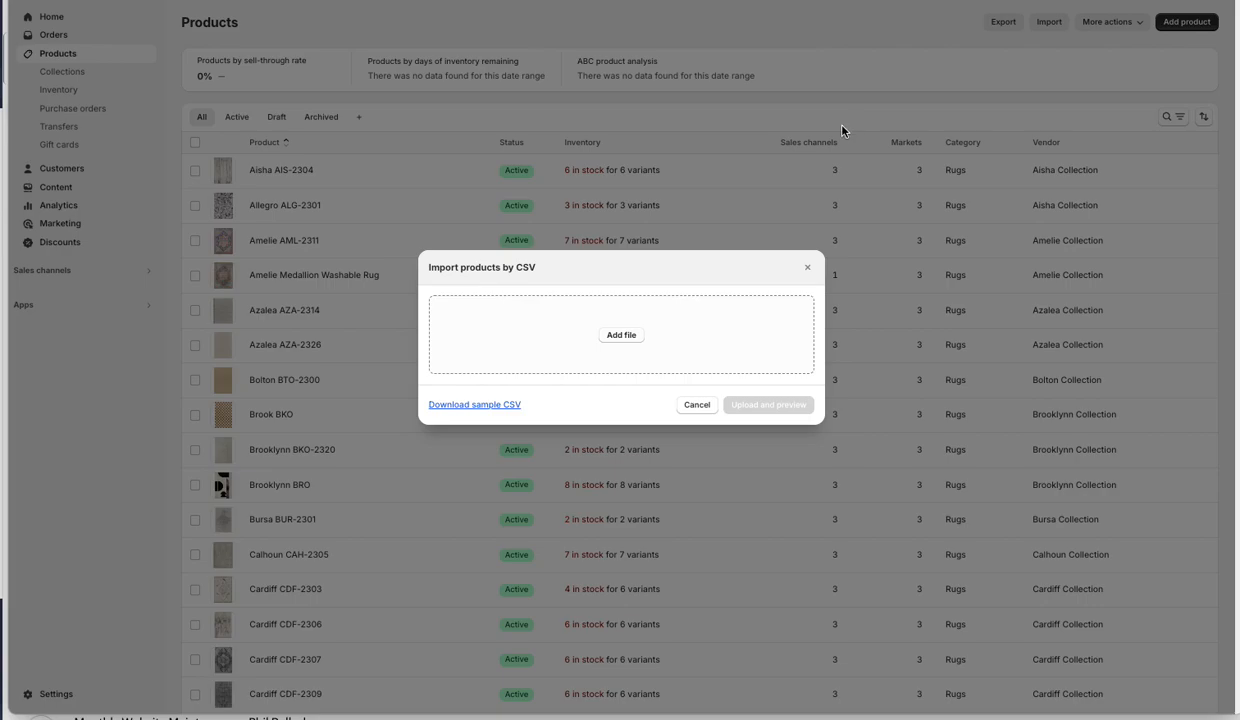
click(807, 267)
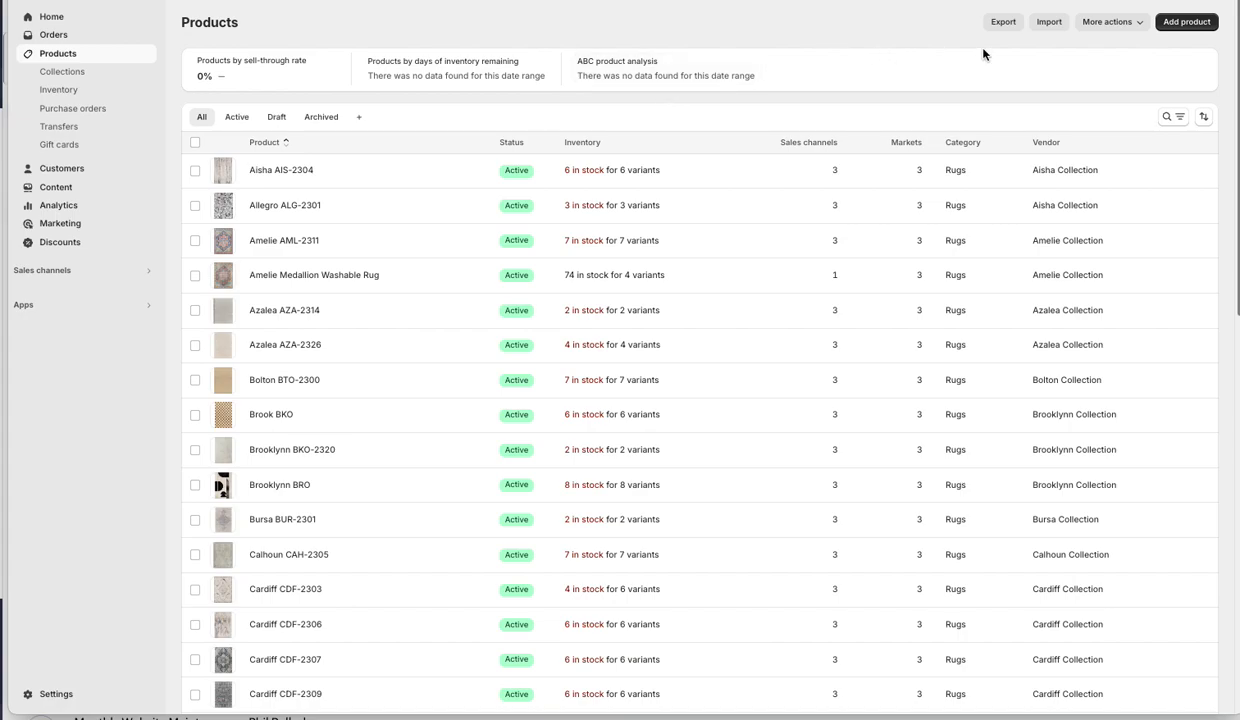
click(1049, 21)
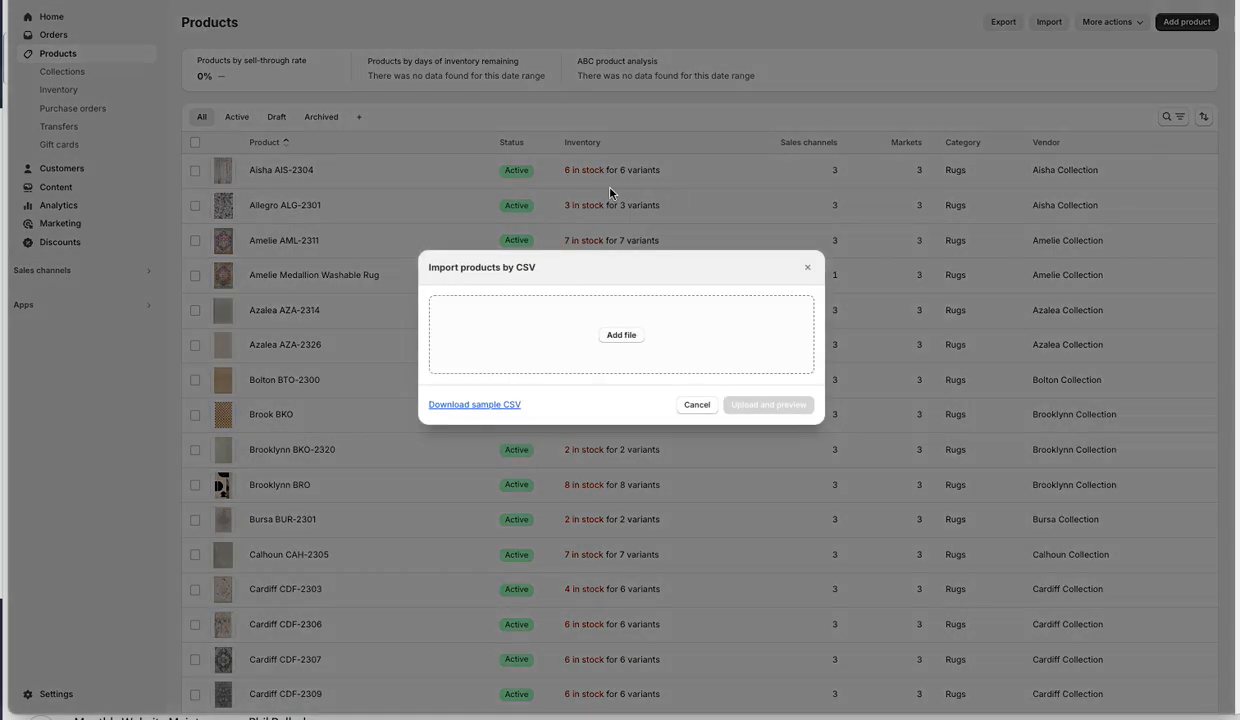
click(621, 337)
click(650, 140)
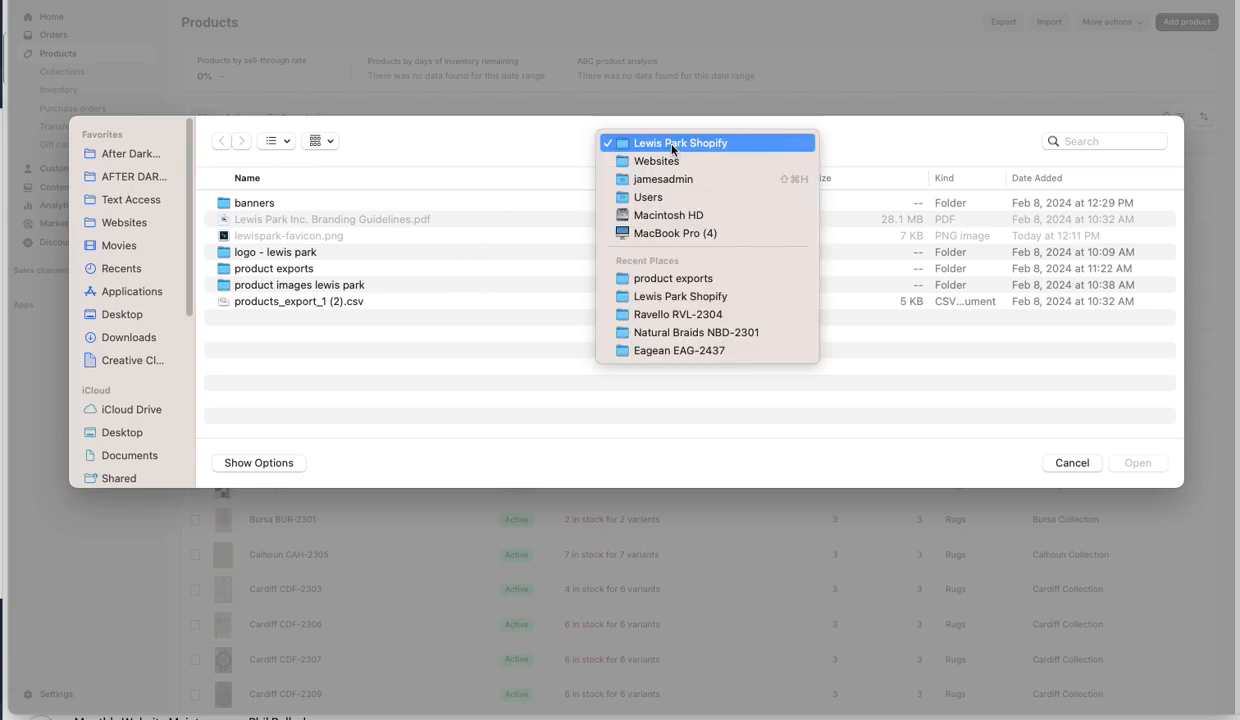
click(291, 280)
click(282, 272)
double_click(282, 272)
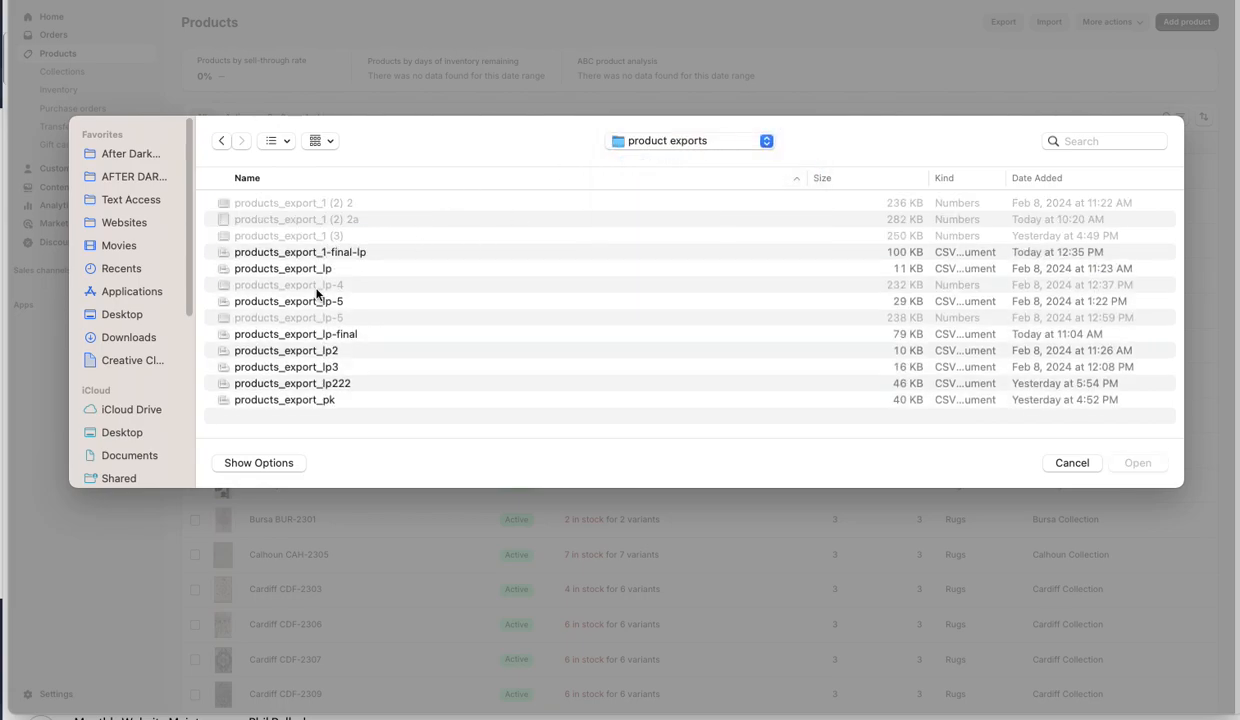
click(1040, 180)
click(298, 205)
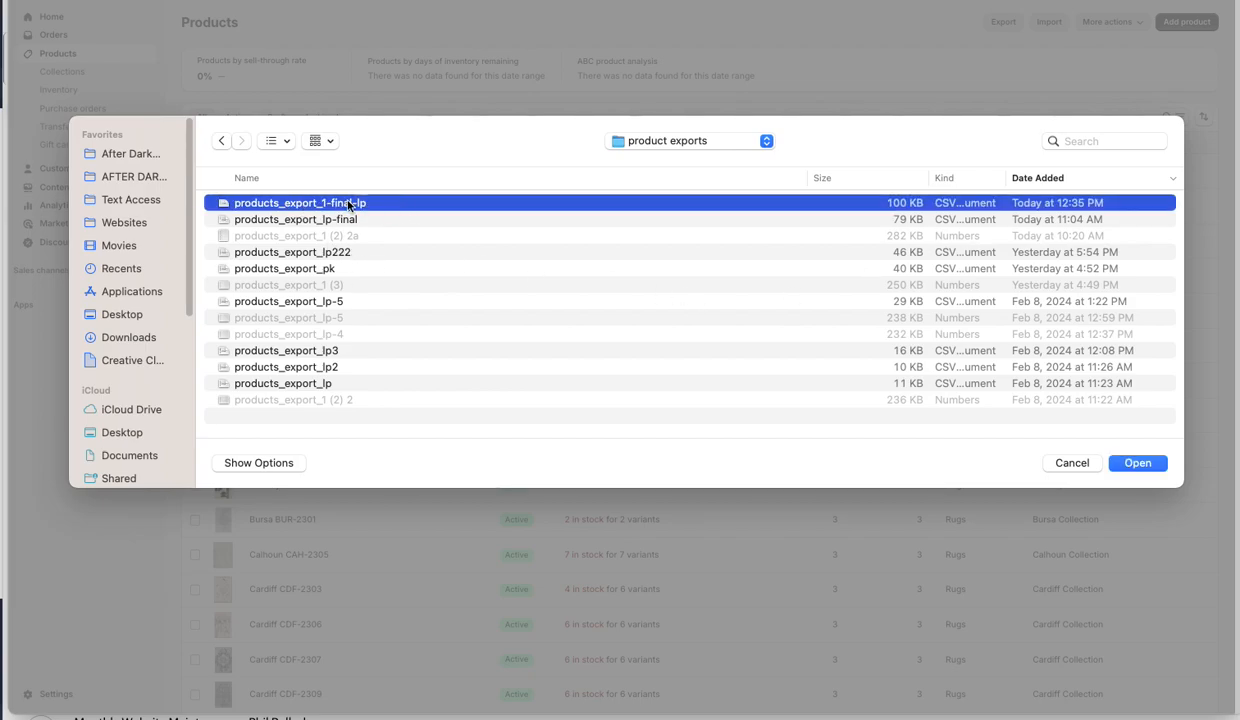
click(1130, 462)
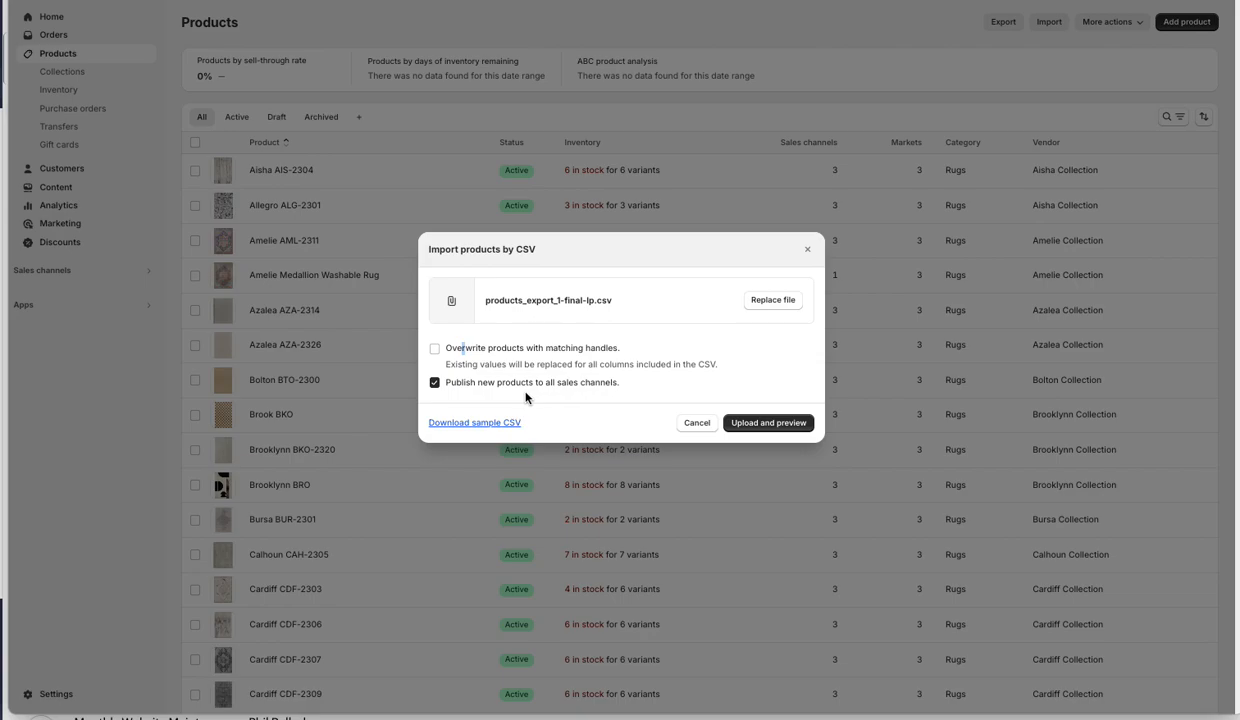
Step: Preview the import without overwriting products with matching handles, publishing to all sales channels, and cancel it
click(436, 347)
click(434, 348)
click(754, 424)
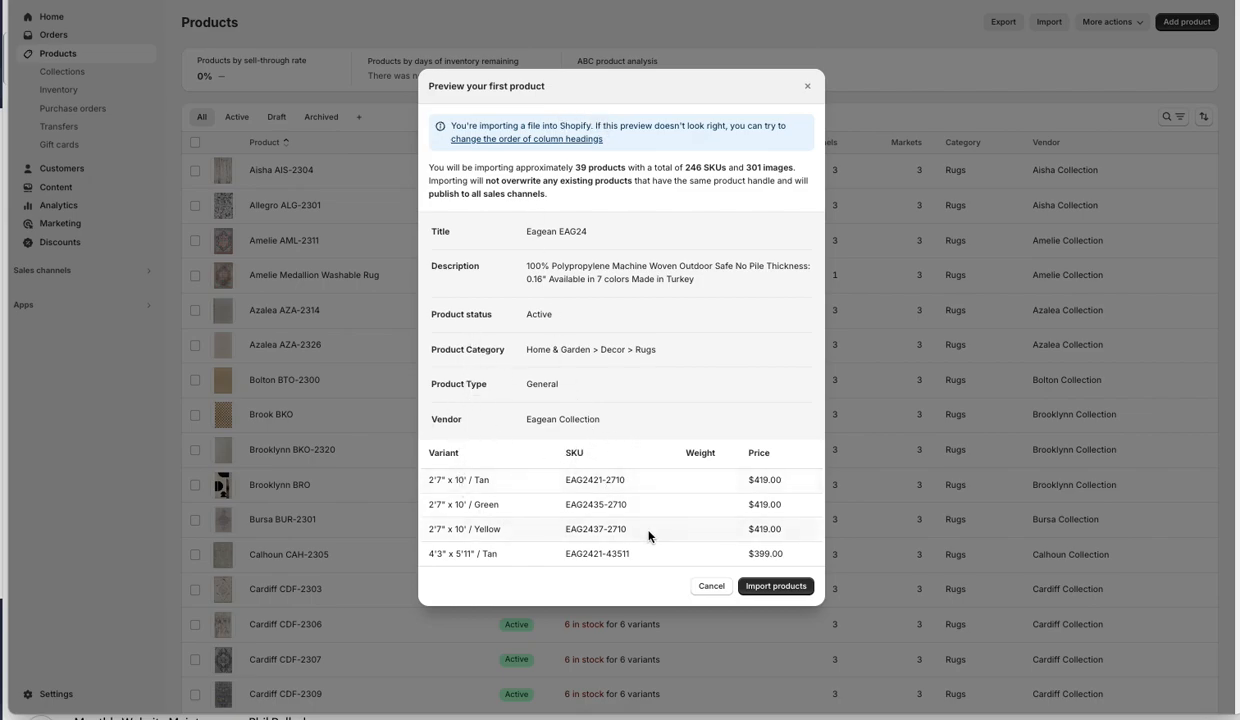
click(711, 586)
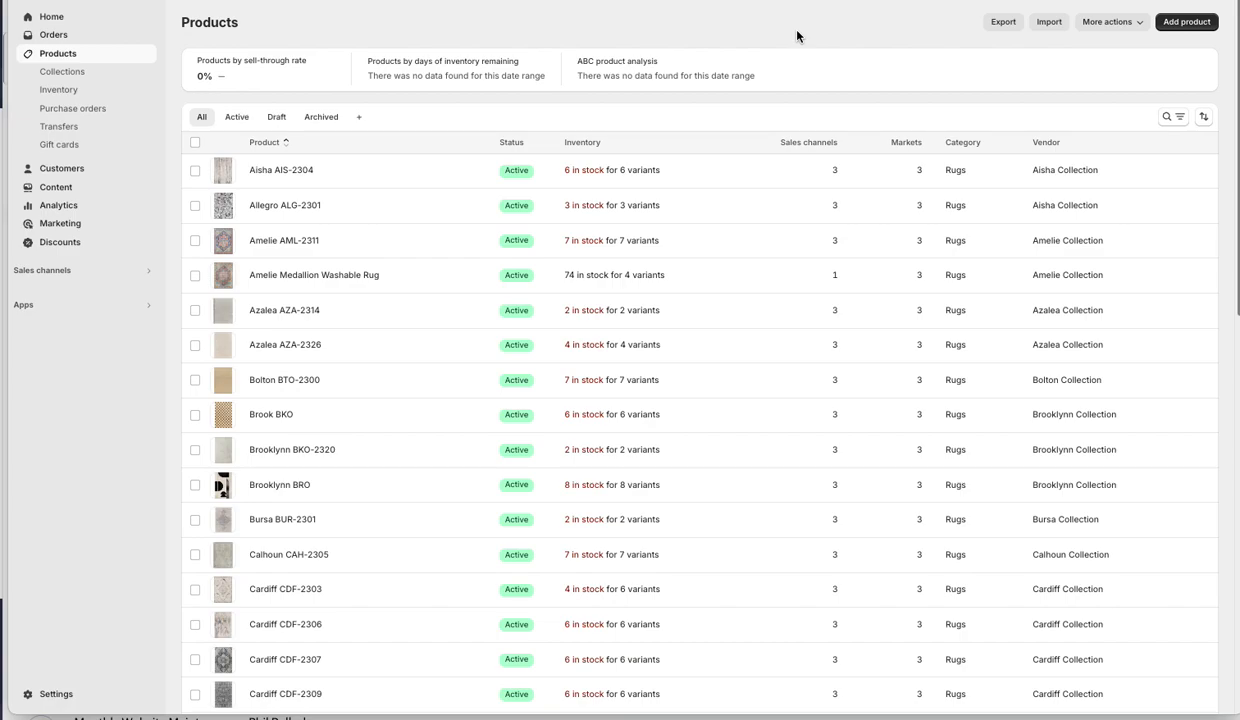
Step: Open the Lavadora LVR-2358 product from the product list
scroll(548, 285, down, 3)
scroll(550, 290, down, 5)
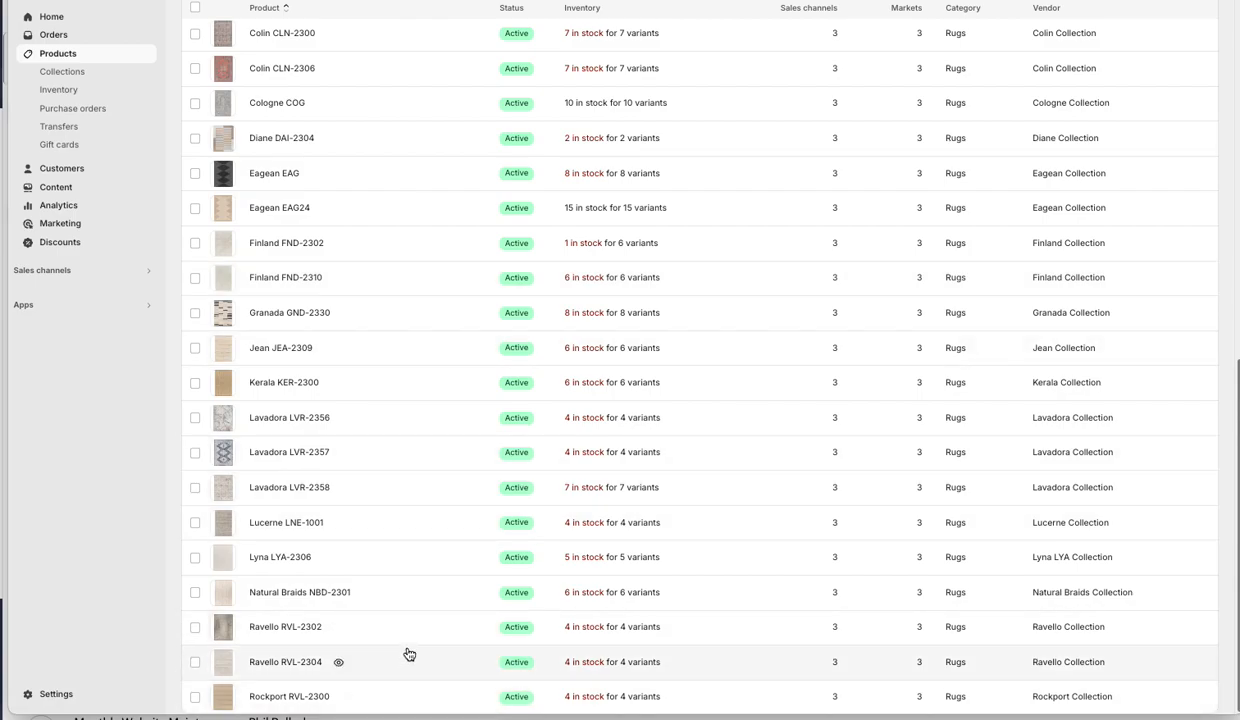
click(292, 487)
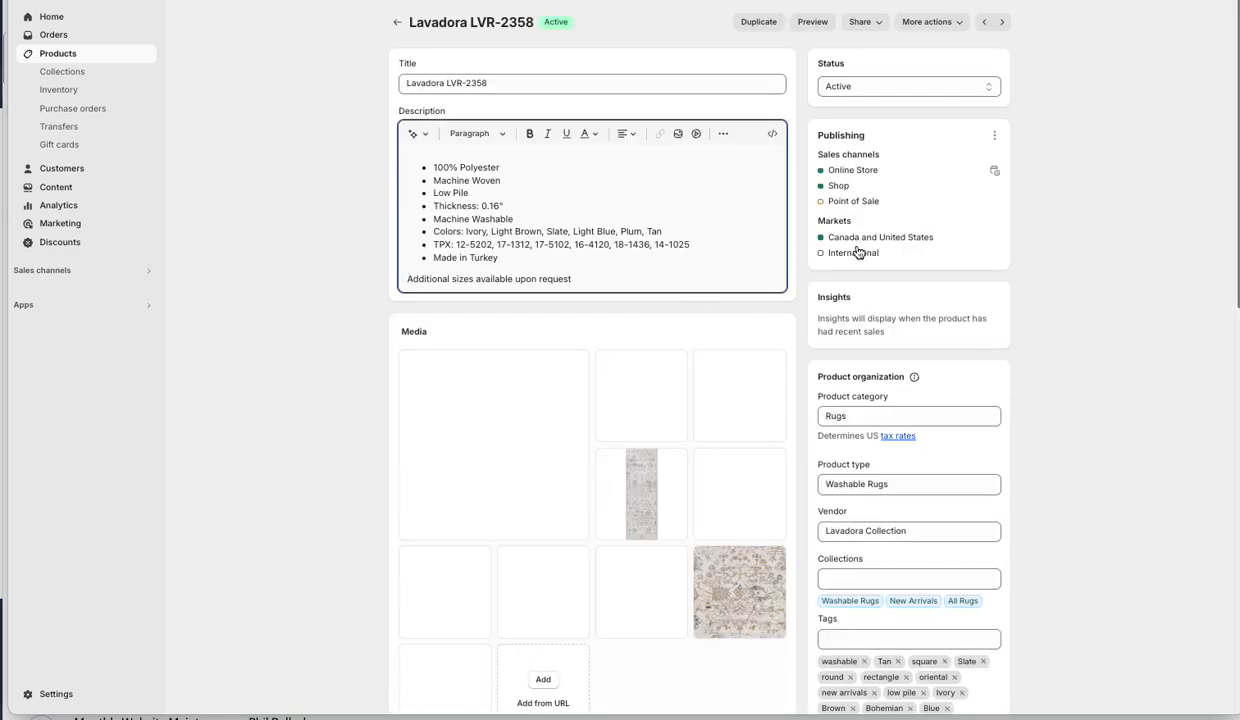
Step: Try looking up tags starting with "cr" for the Lavadora LVR-2358 product and leave the tags unedited
scroll(950, 368, down, 3)
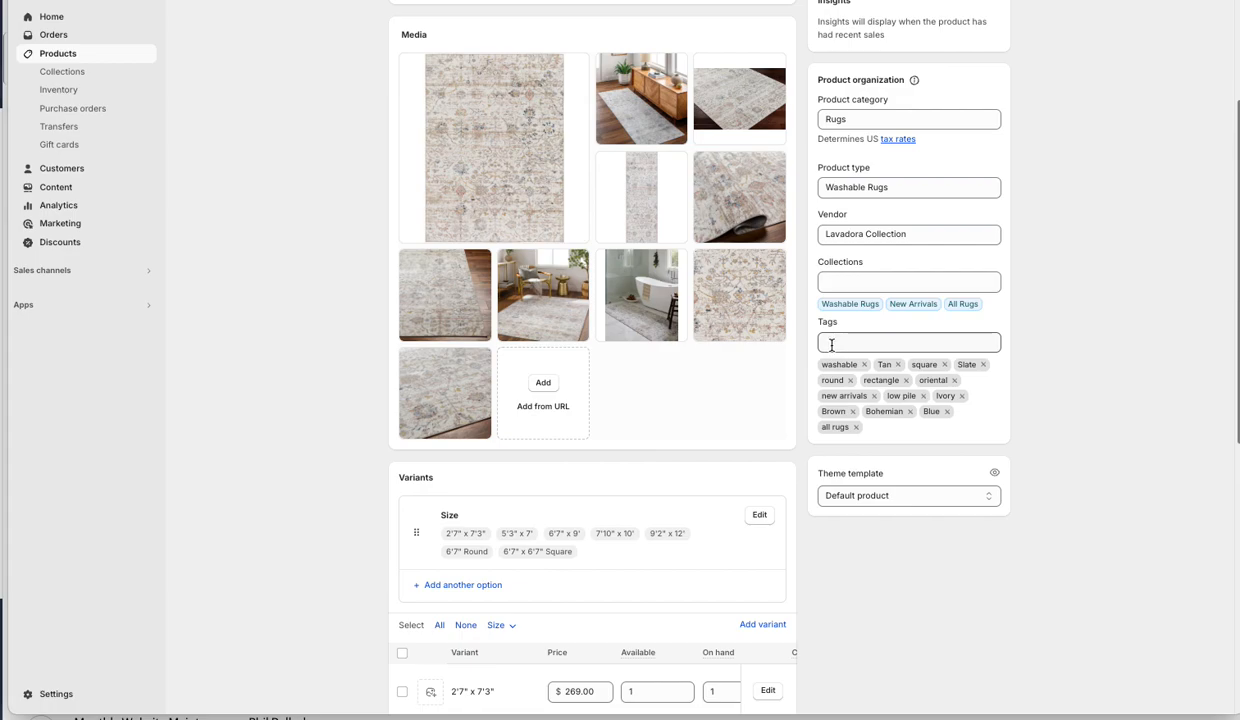
click(888, 343)
text(cr)
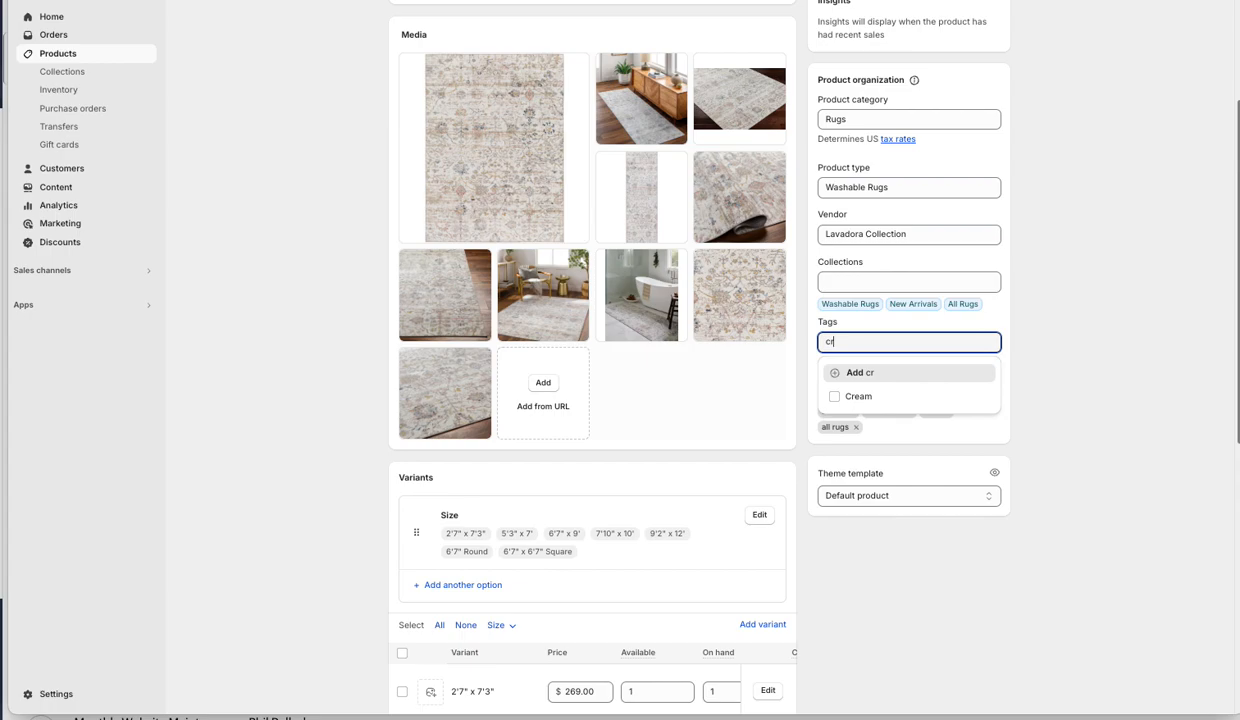
key(BackSpace)
key(BackSpace)
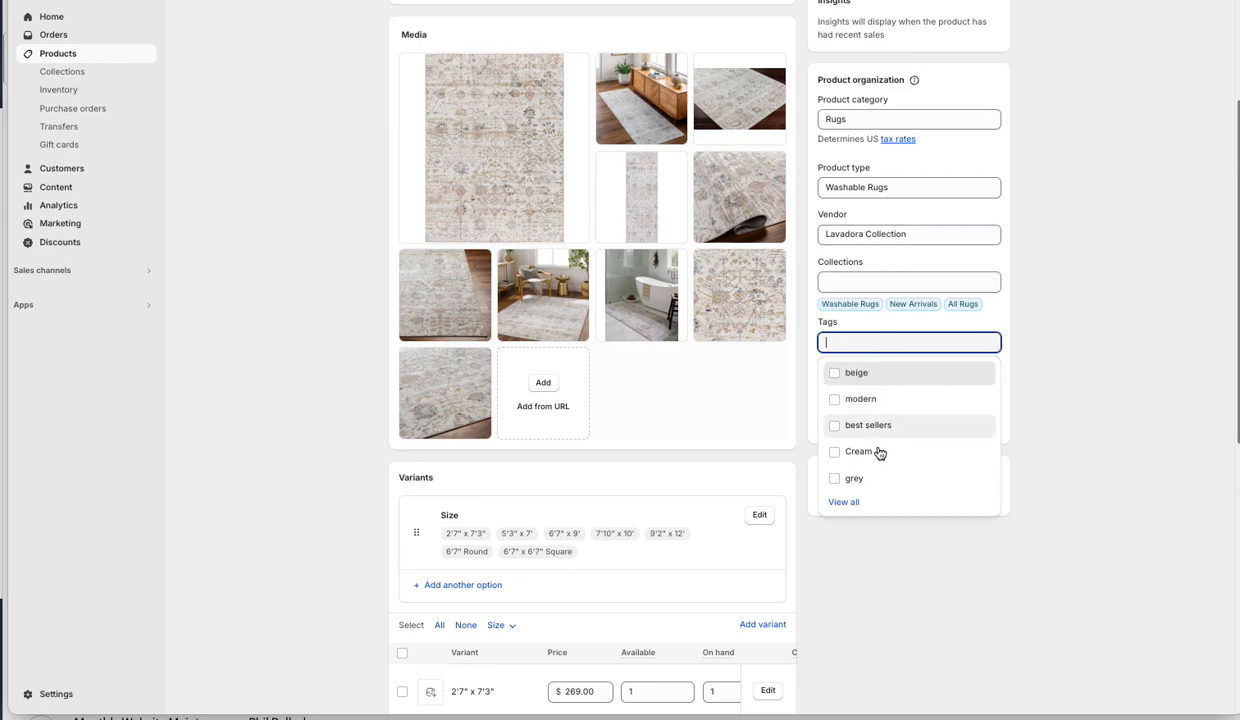
click(1049, 365)
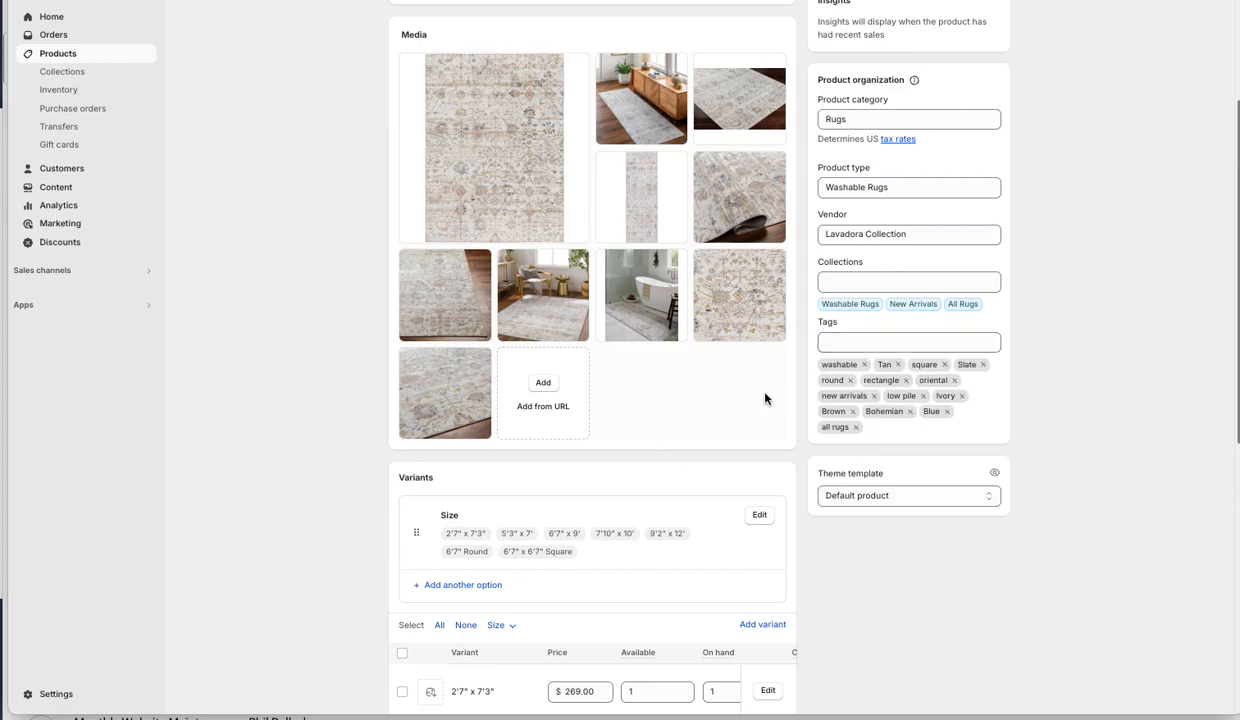
Step: Review the product's media, size options, variant prices and stock, and organization details
scroll(650, 430, down, 3)
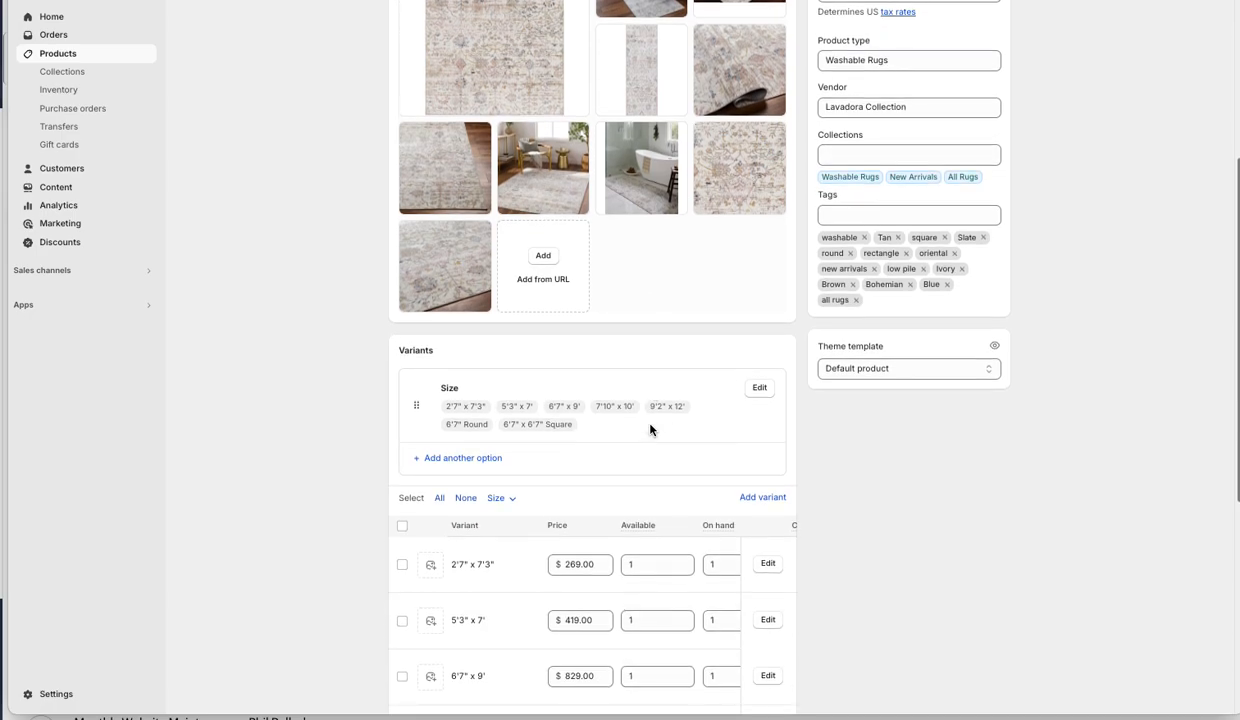
scroll(606, 429, down, 3)
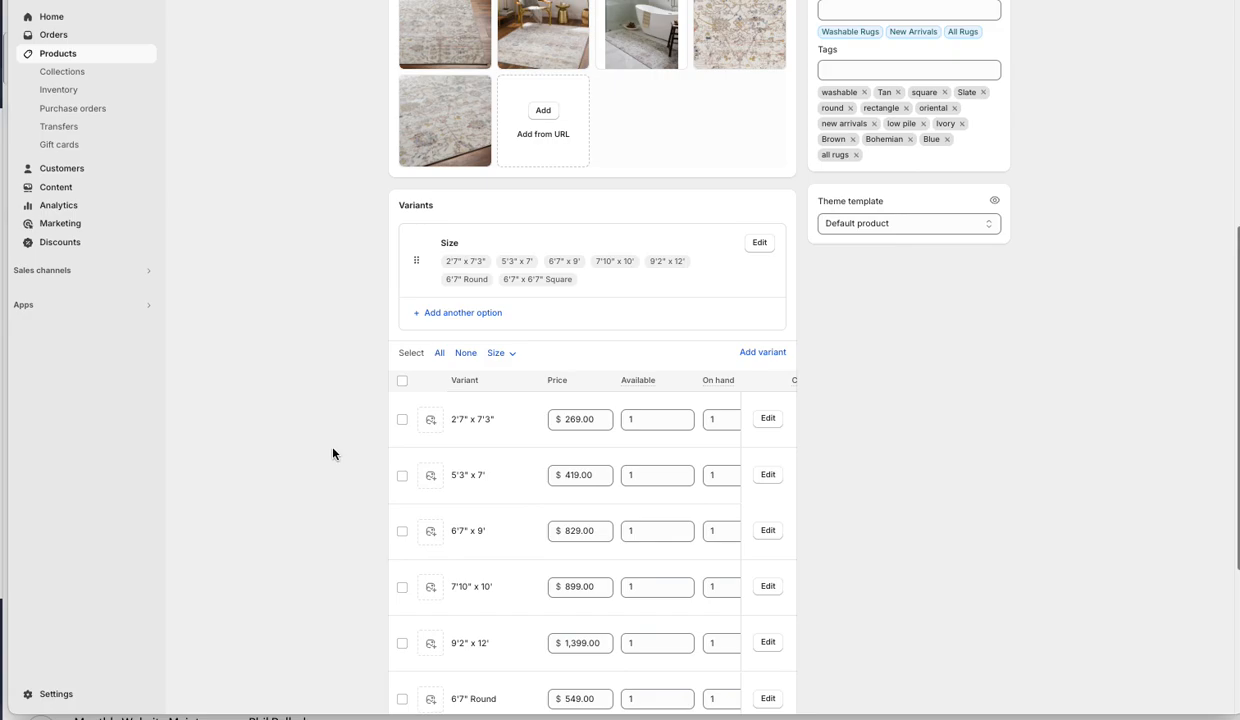
scroll(333, 453, up, 12)
scroll(333, 455, down, 10)
scroll(333, 455, down, 6)
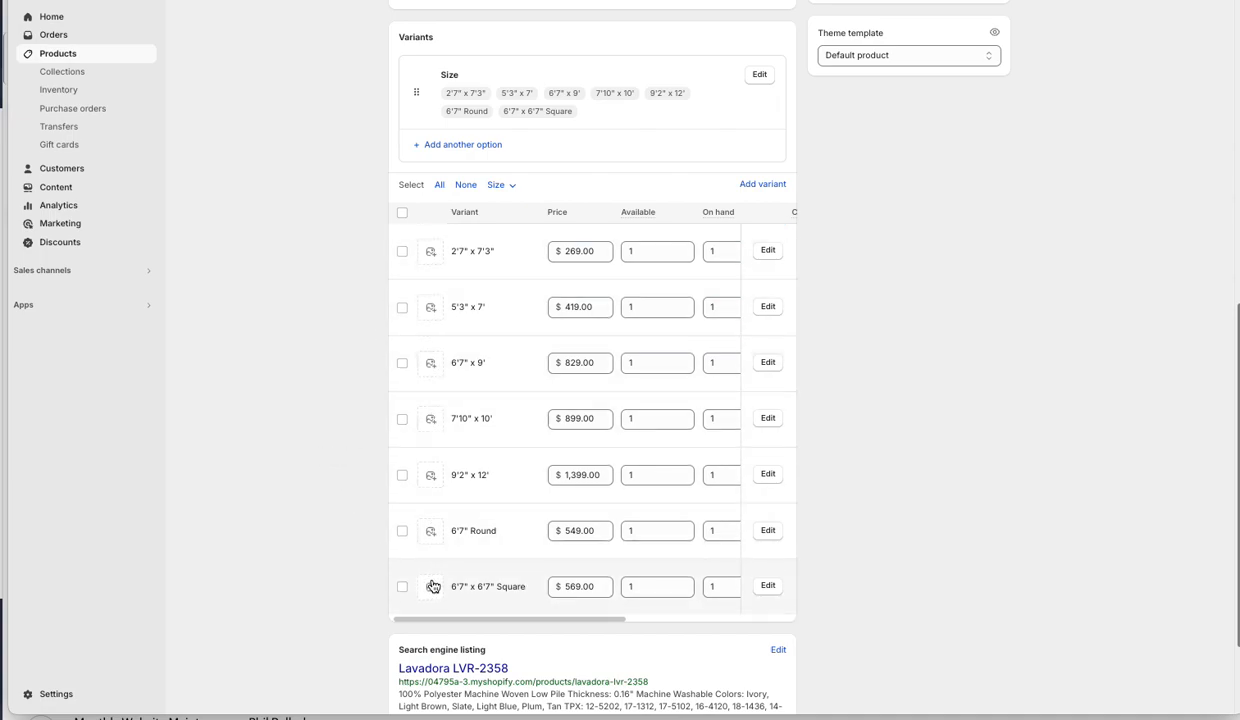
scroll(332, 362, up, 1)
scroll(332, 362, up, 5)
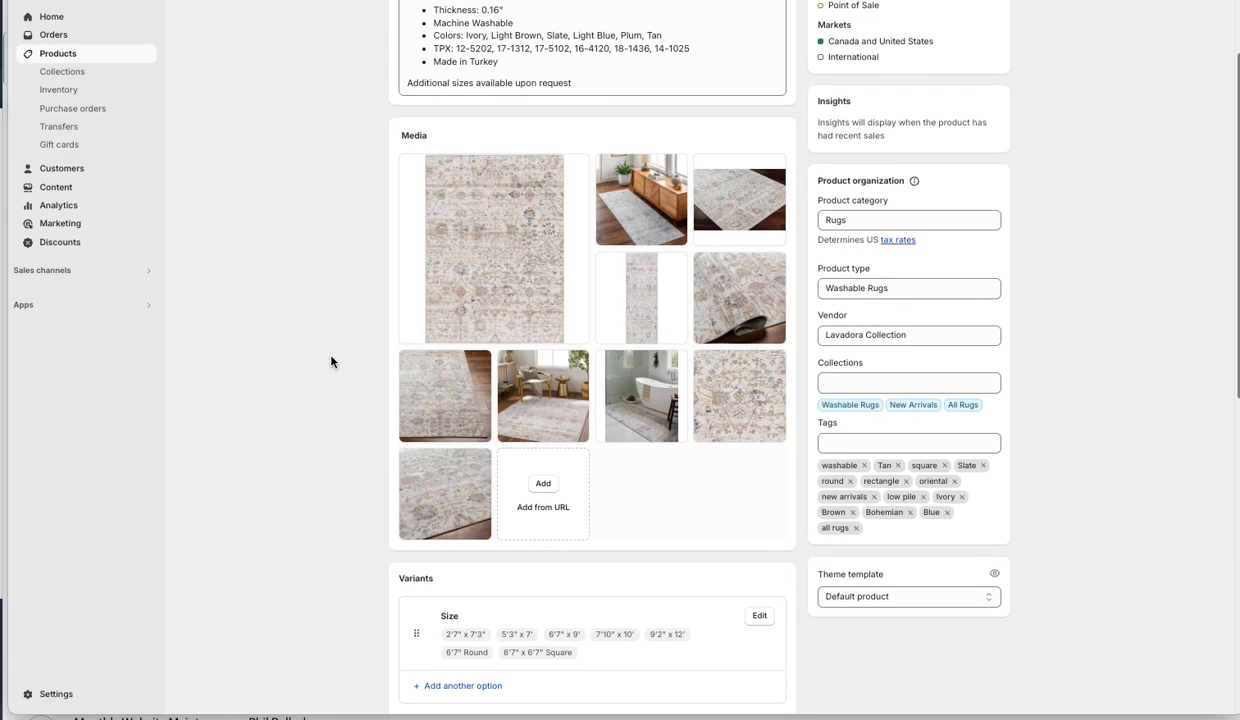
Step: View the images selectable for the 6'7" x 6'7" Square variant, cancel the selection and return to the product's title
scroll(520, 390, down, 1)
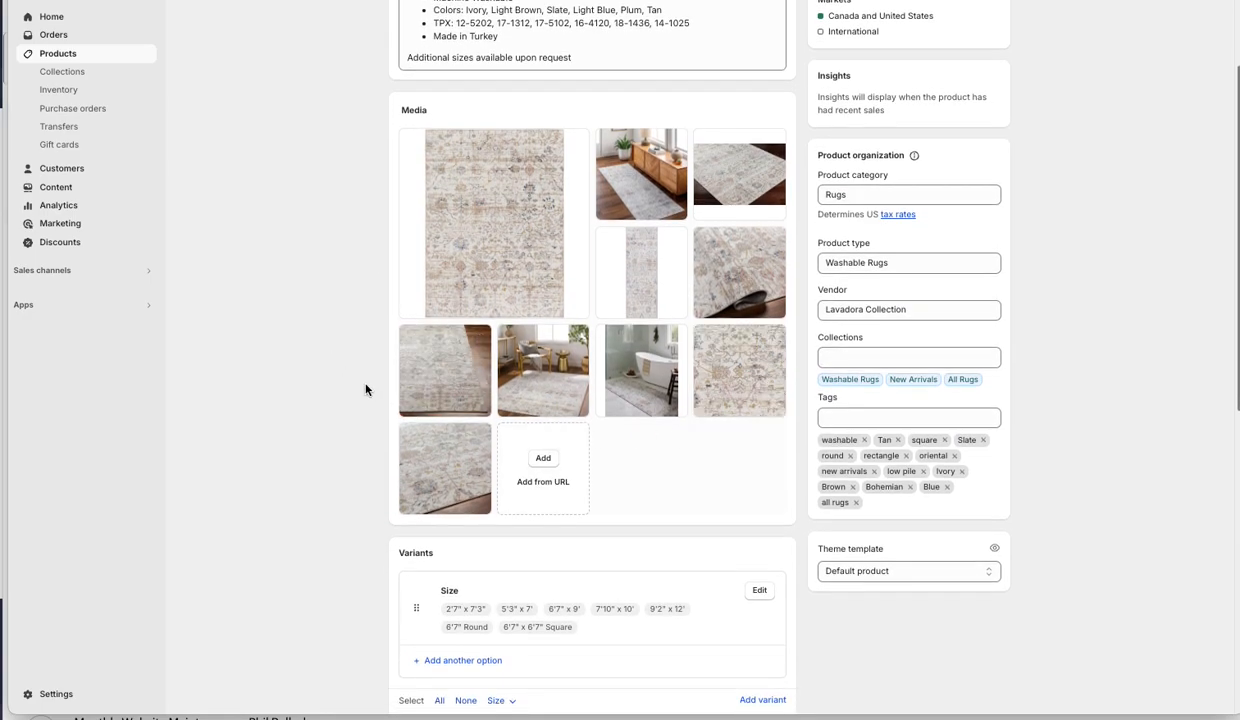
scroll(360, 390, down, 6)
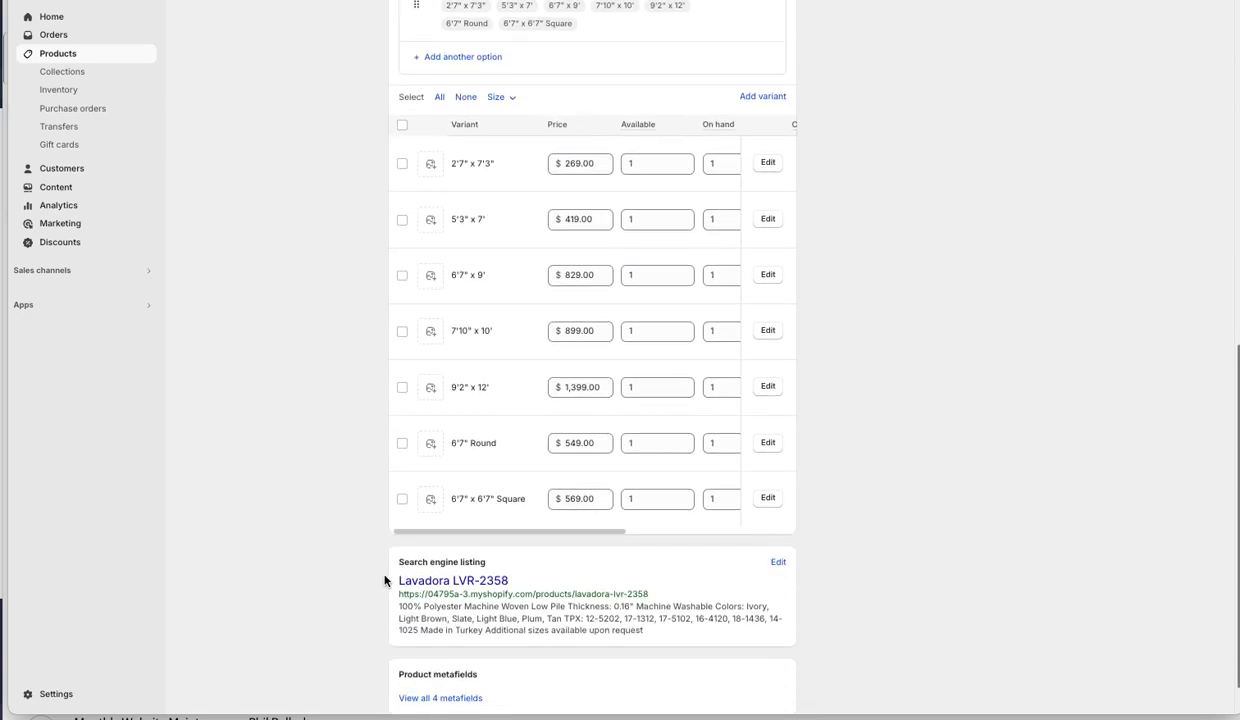
click(430, 499)
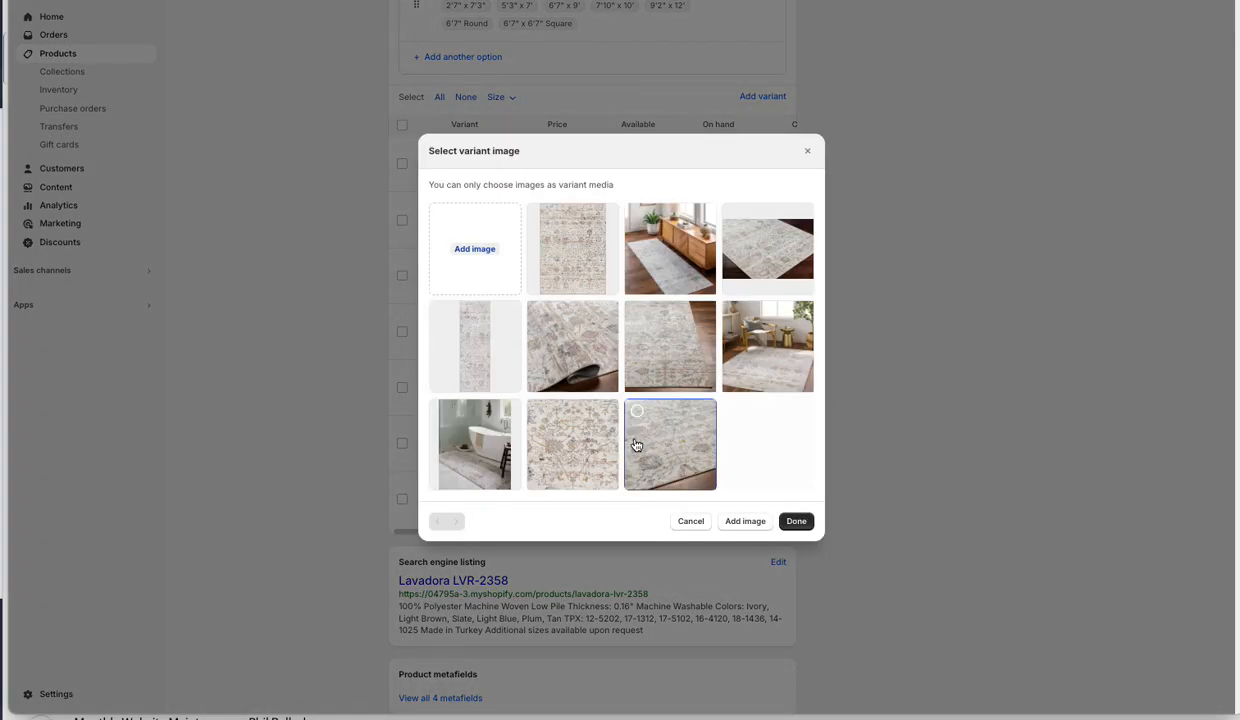
click(689, 521)
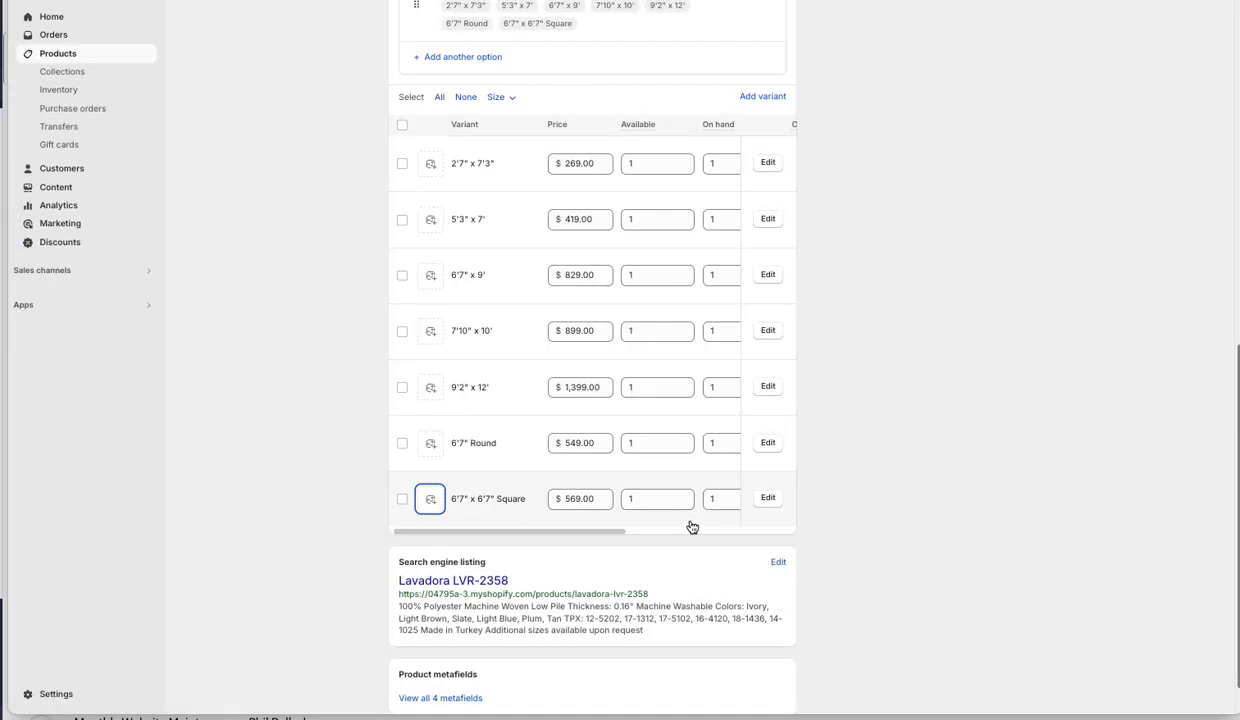
scroll(940, 381, up, 15)
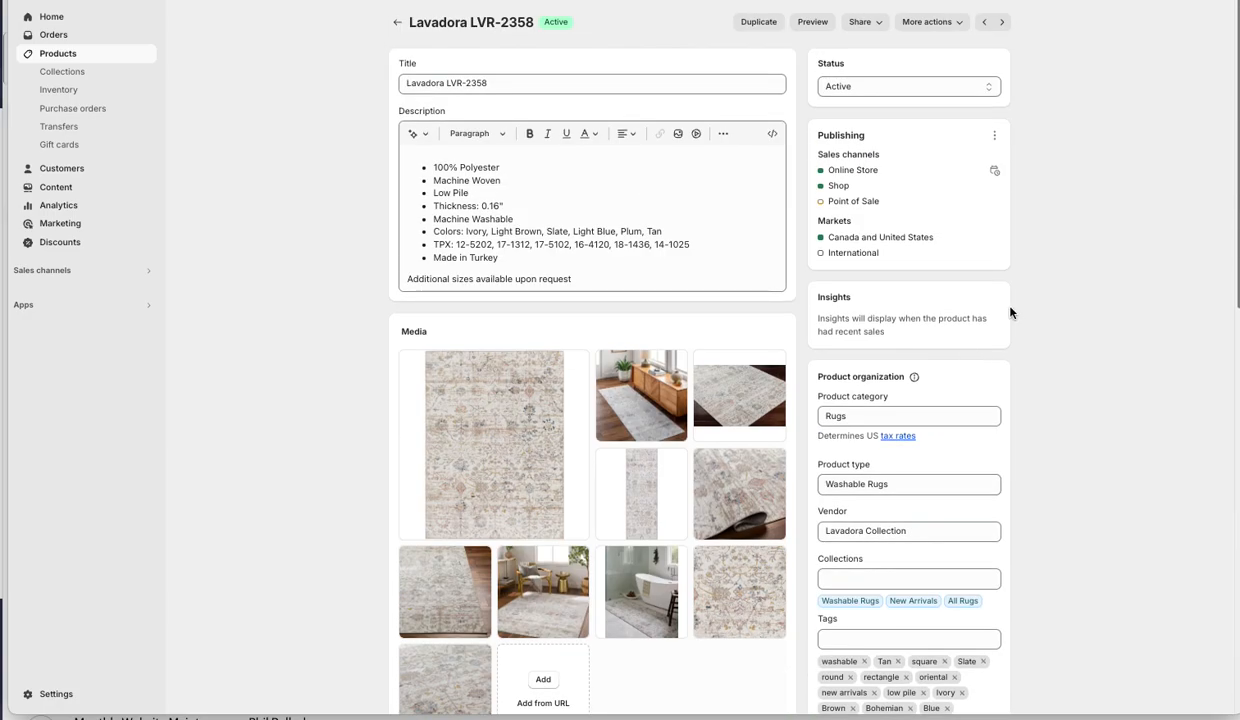